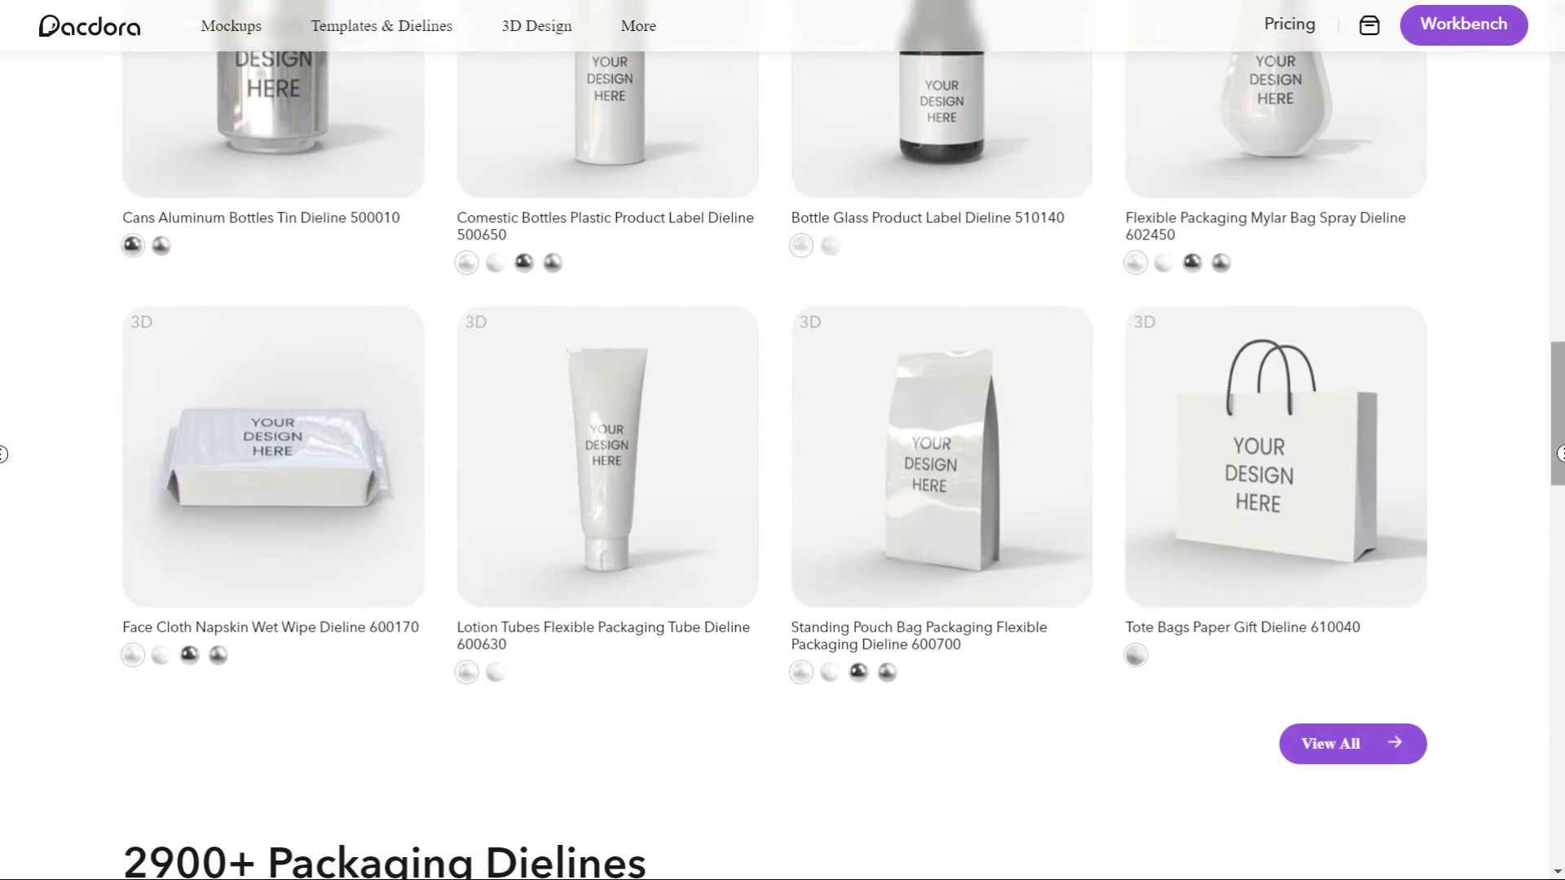
Open the Templates & Dielines library and filter it by model to Cans.
scroll(431, 693, up, 7)
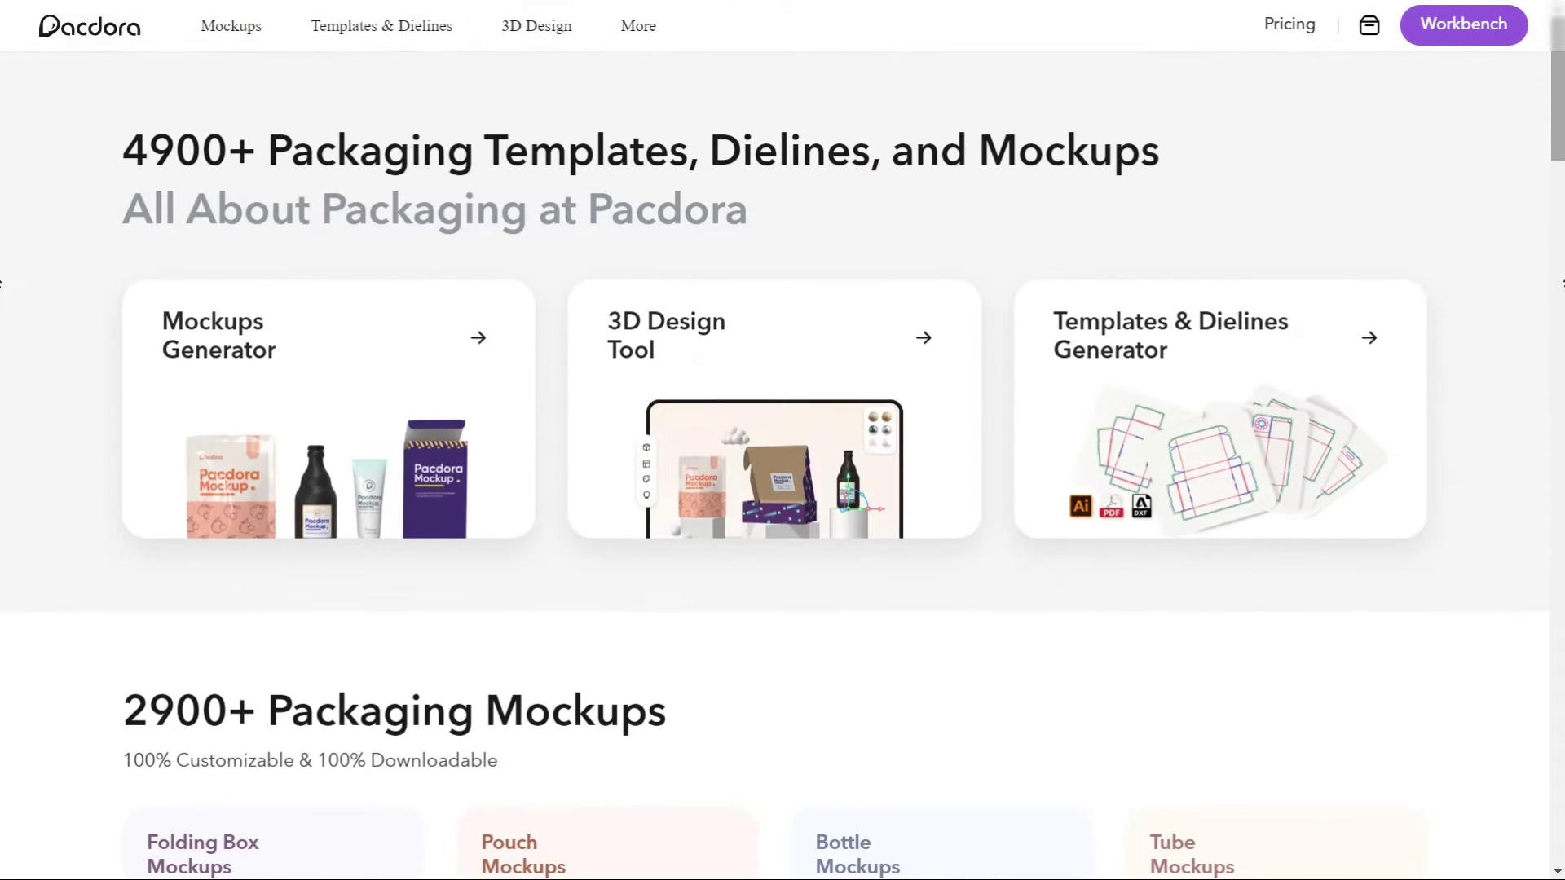
click(380, 34)
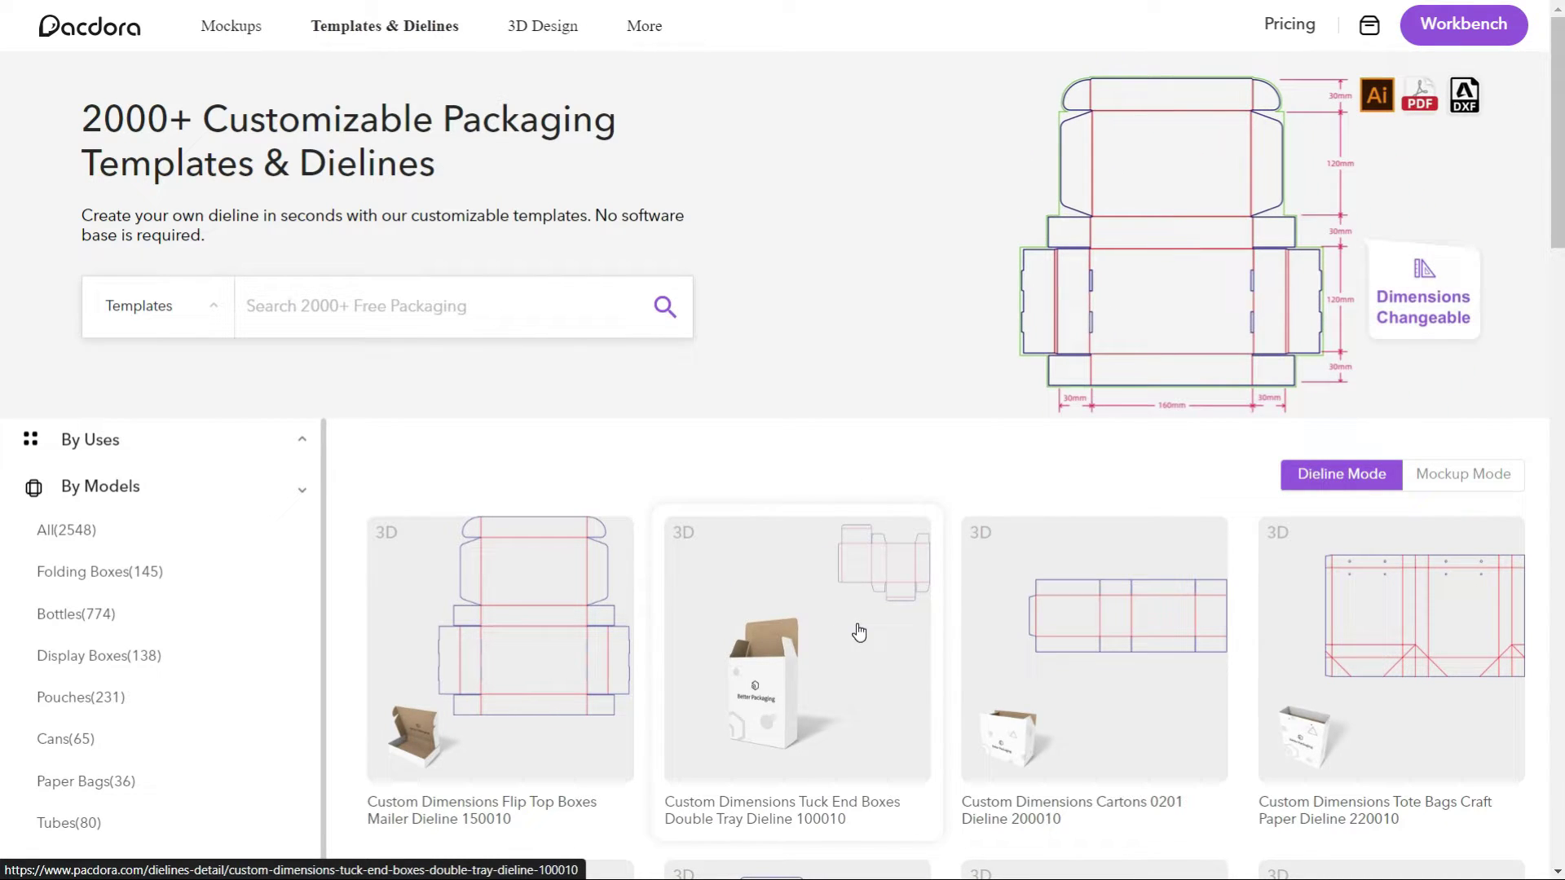
scroll(858, 632, down, 4)
scroll(938, 598, down, 2)
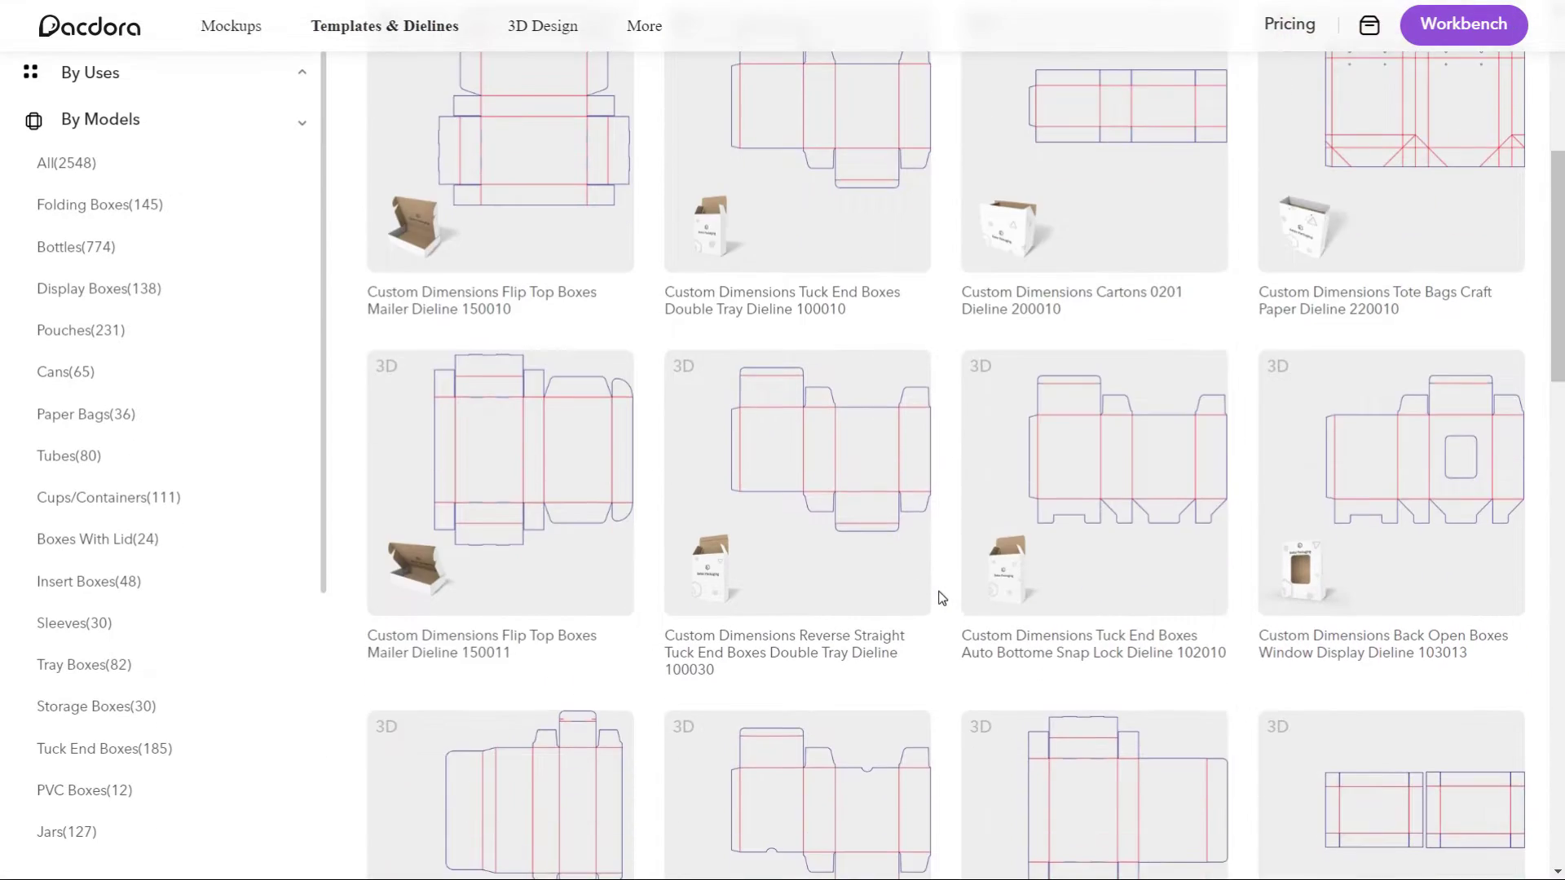
scroll(942, 597, down, 6)
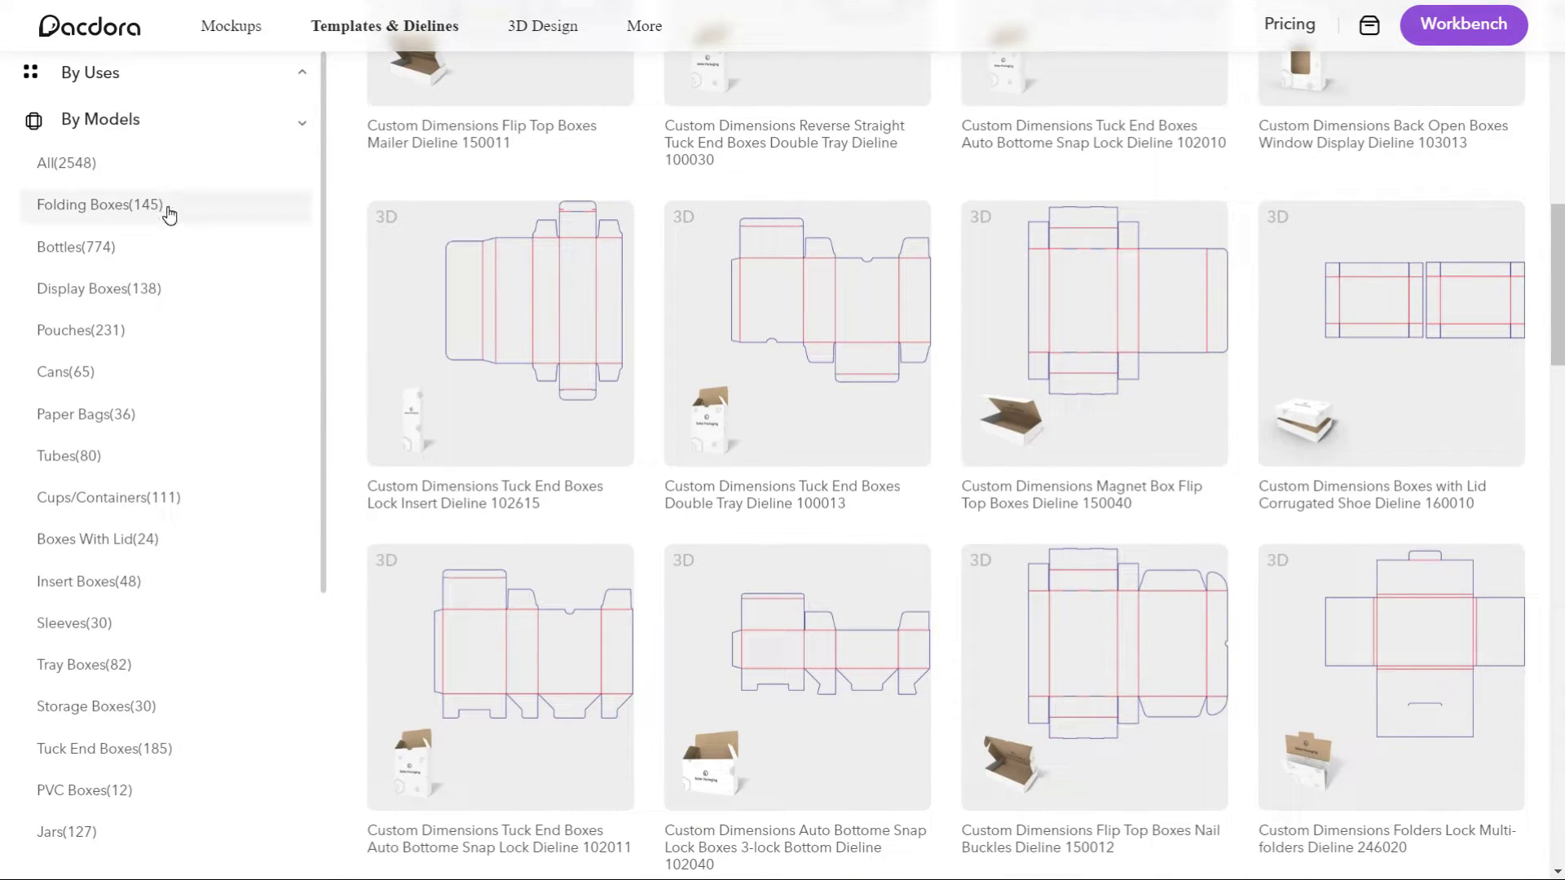
scroll(169, 214, down, 5)
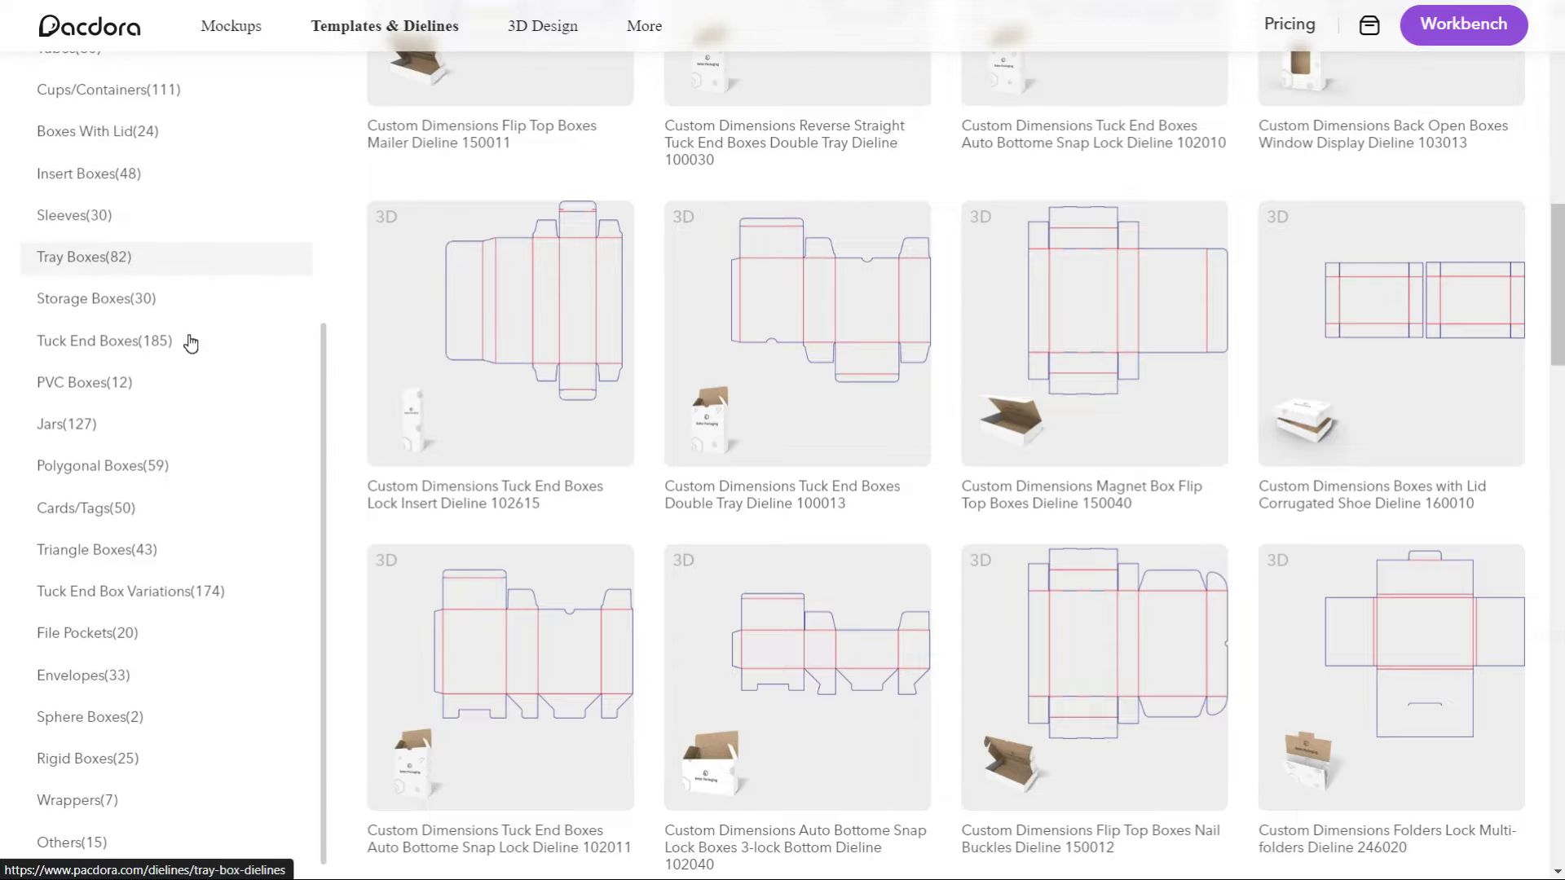
scroll(174, 753, up, 4)
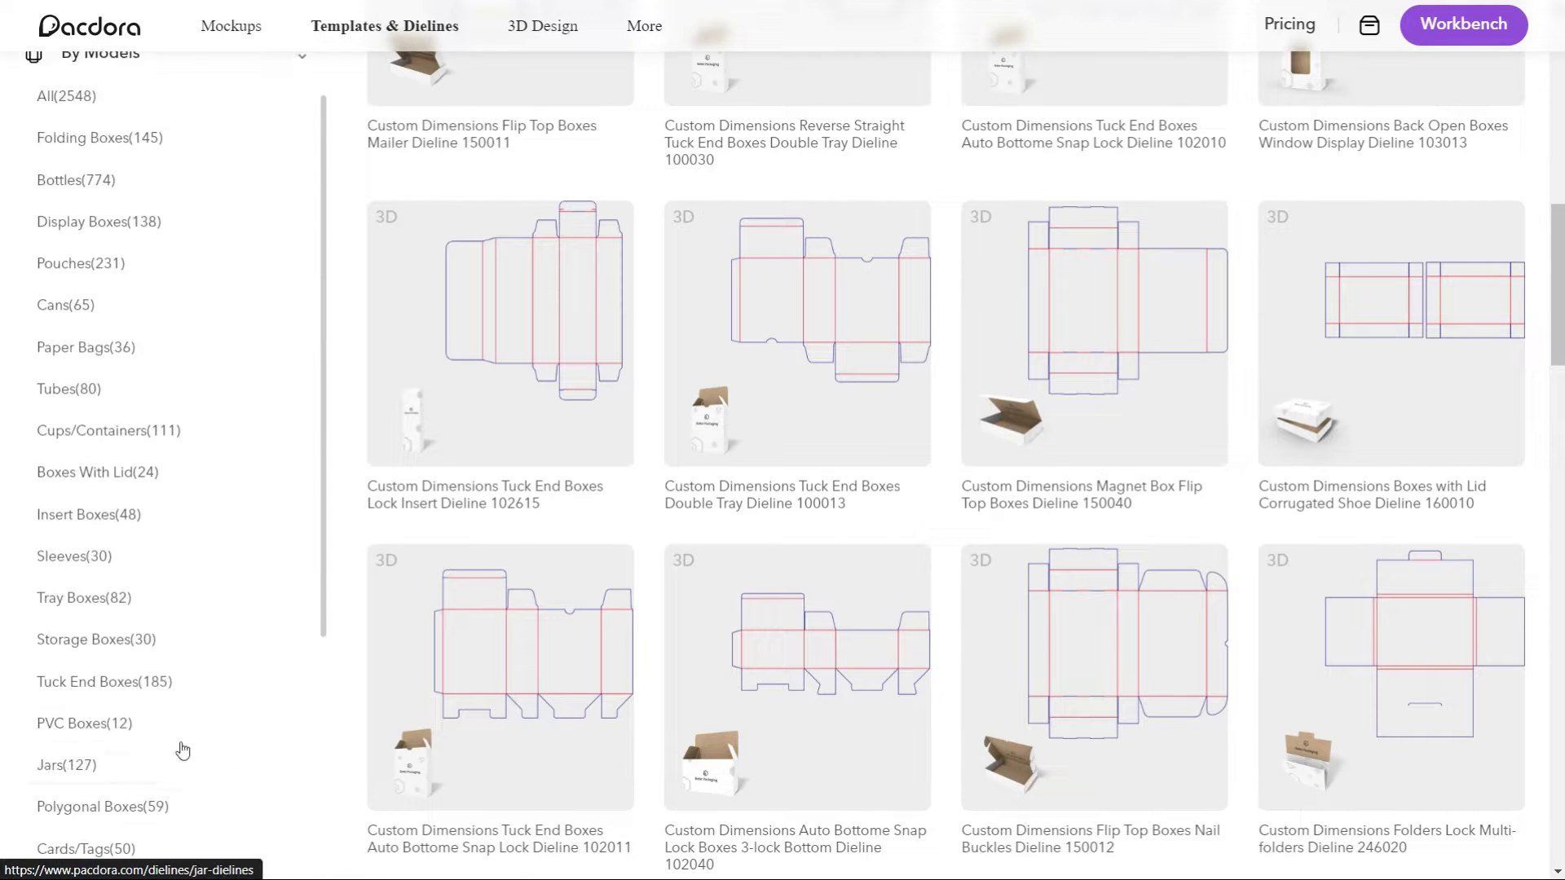
scroll(766, 506, down, 6)
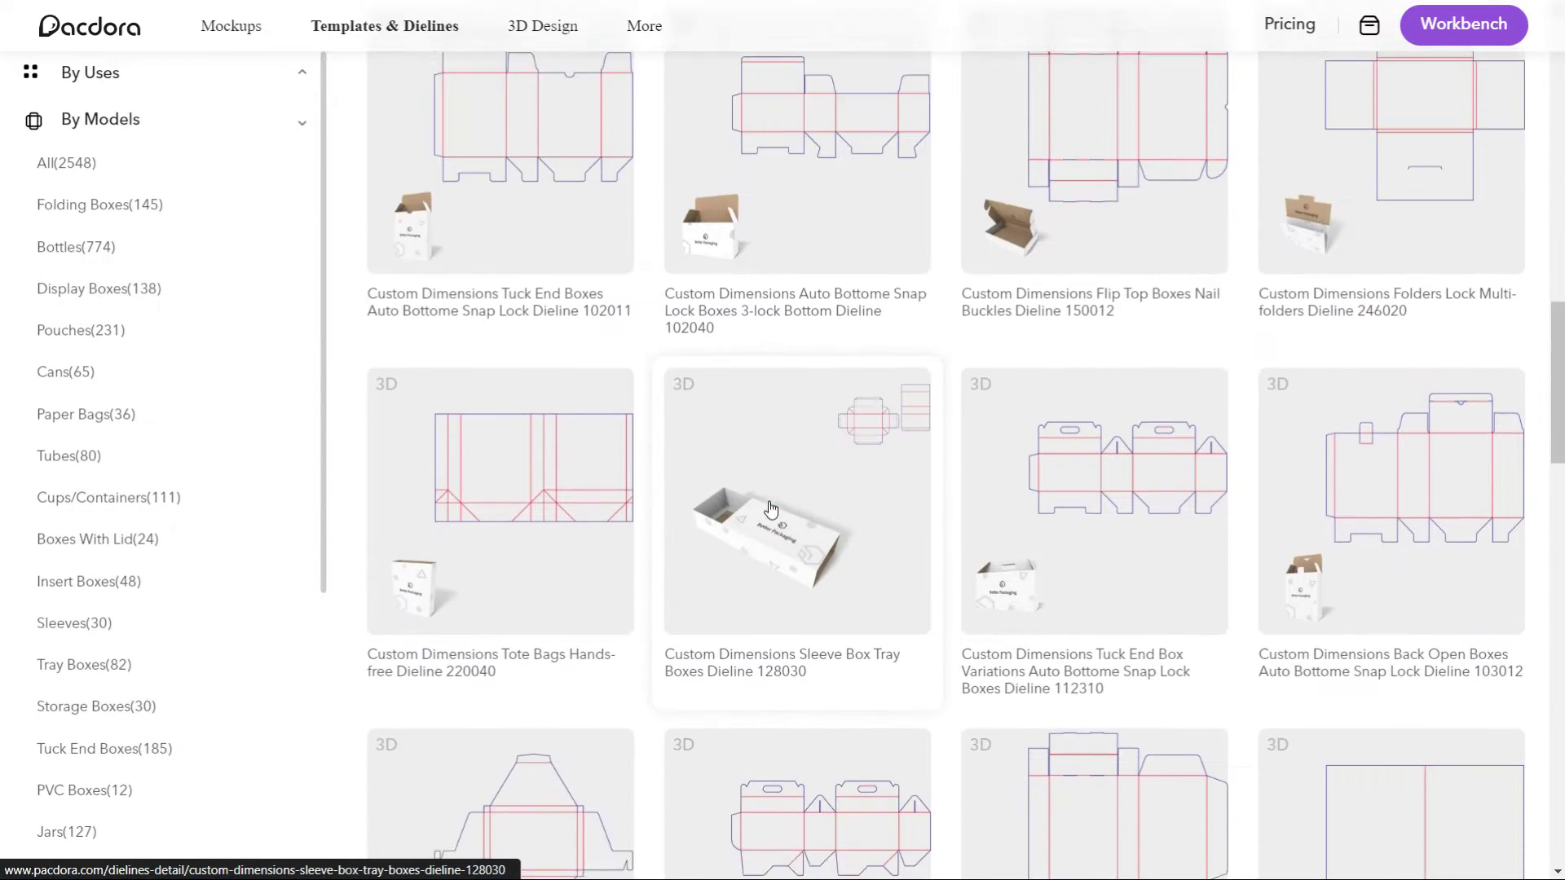
scroll(770, 509, up, 10)
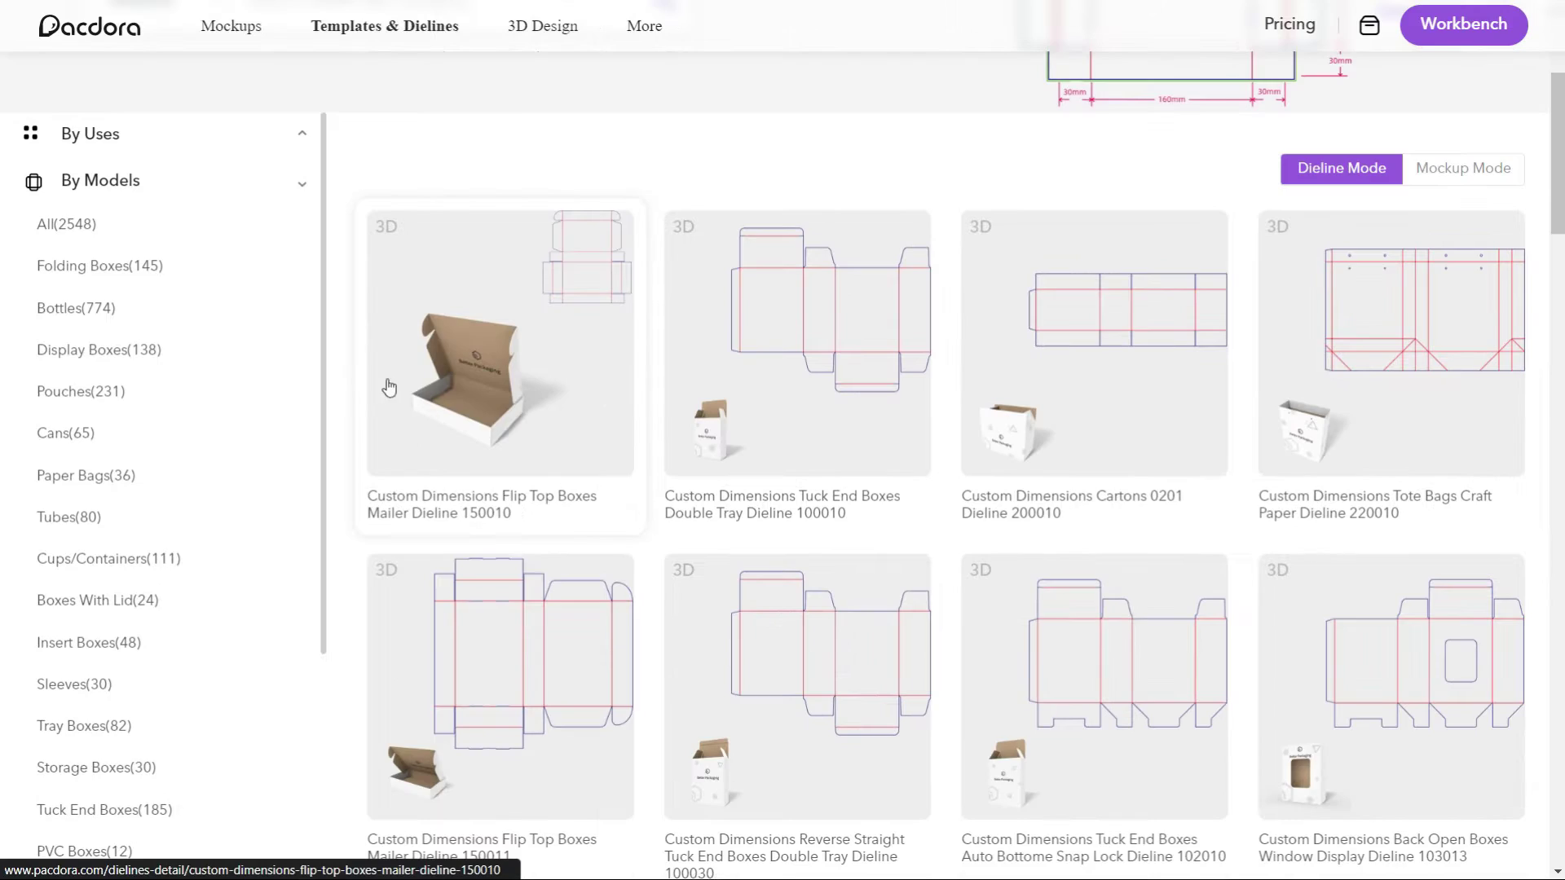
click(78, 445)
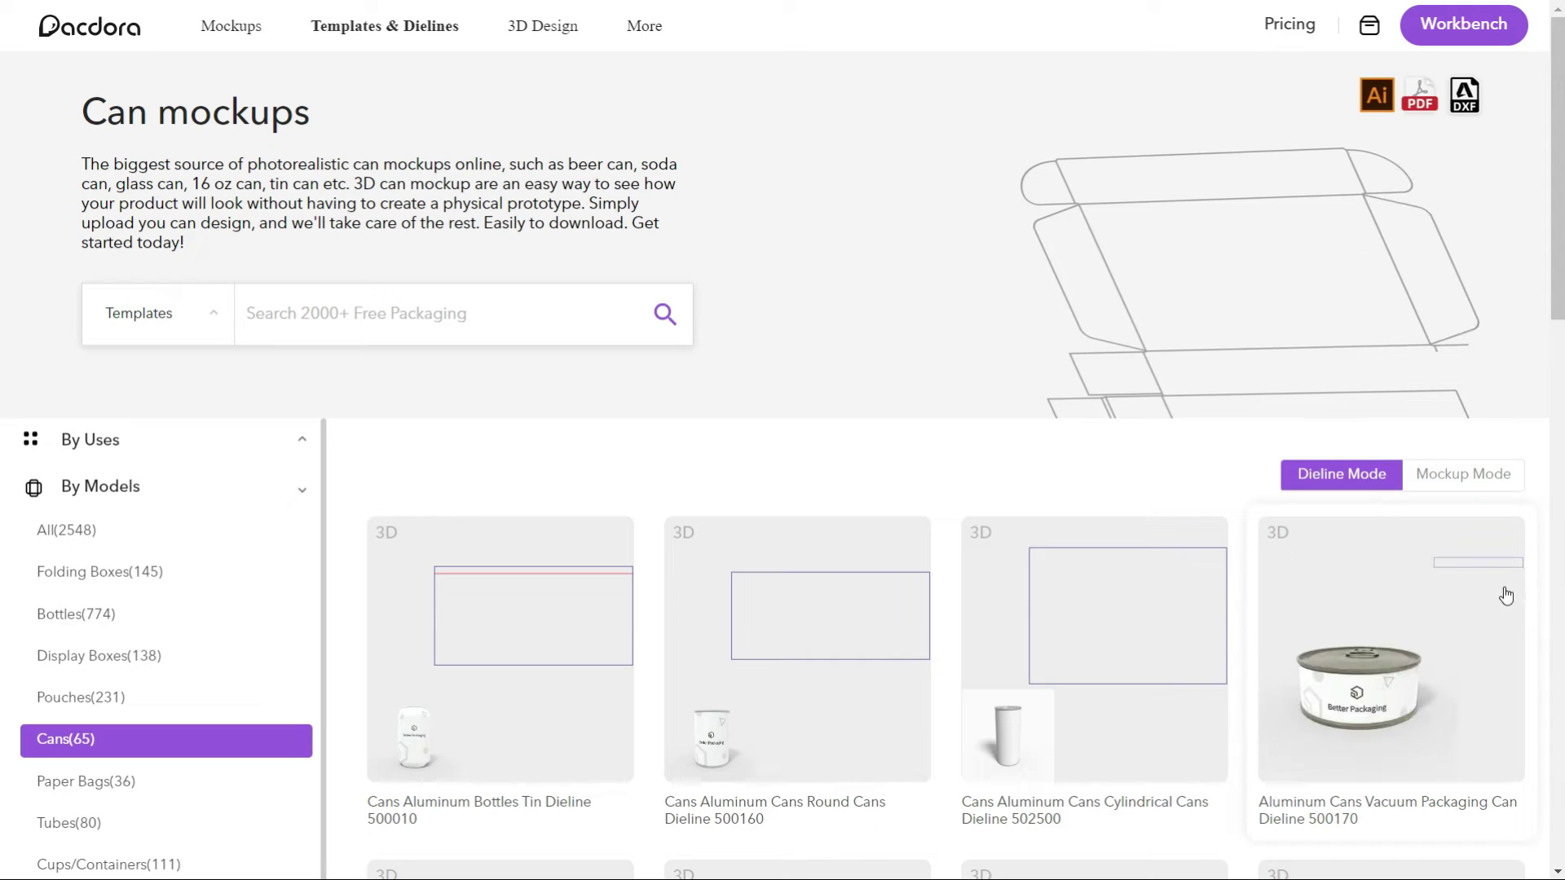
Browse the can dielines and open the Cans Aluminum Bottles Tin Dieline 500010 template.
scroll(1358, 599, down, 4)
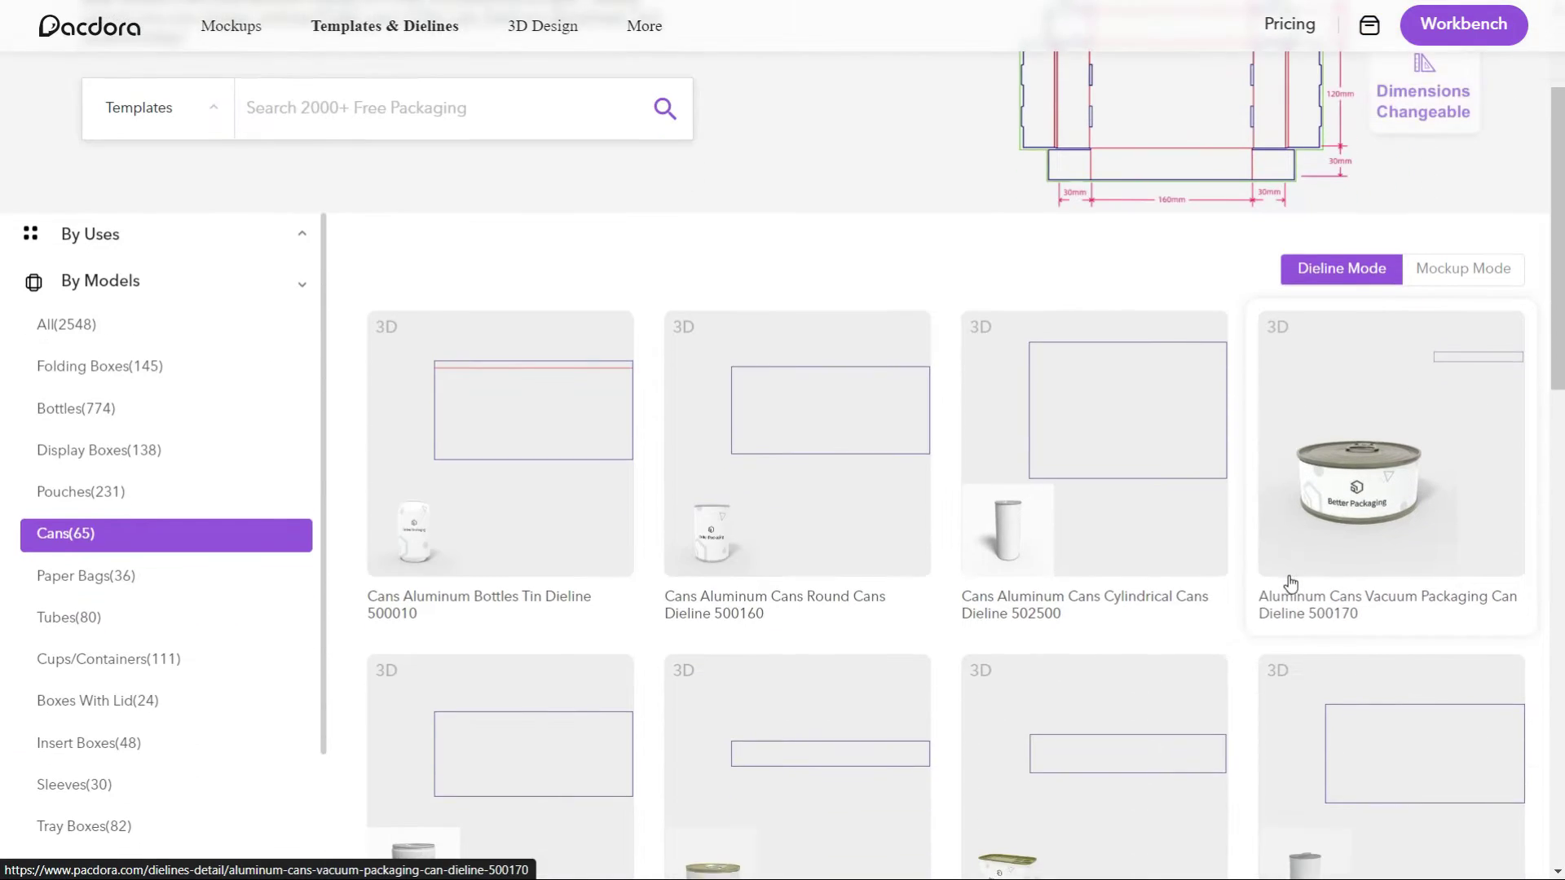
scroll(1183, 579, down, 9)
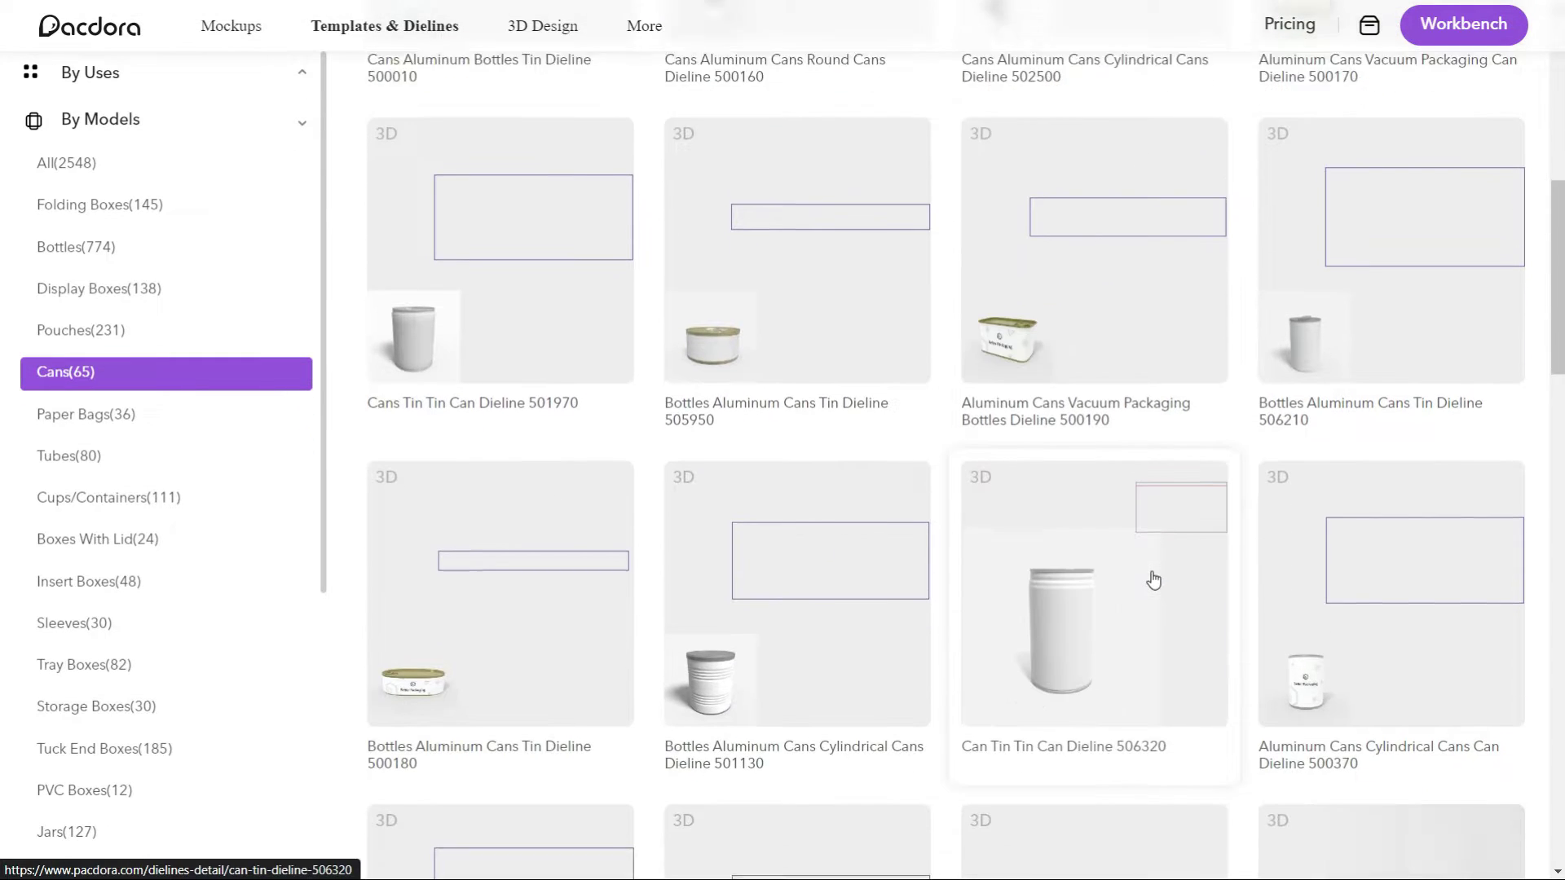
scroll(1153, 579, down, 6)
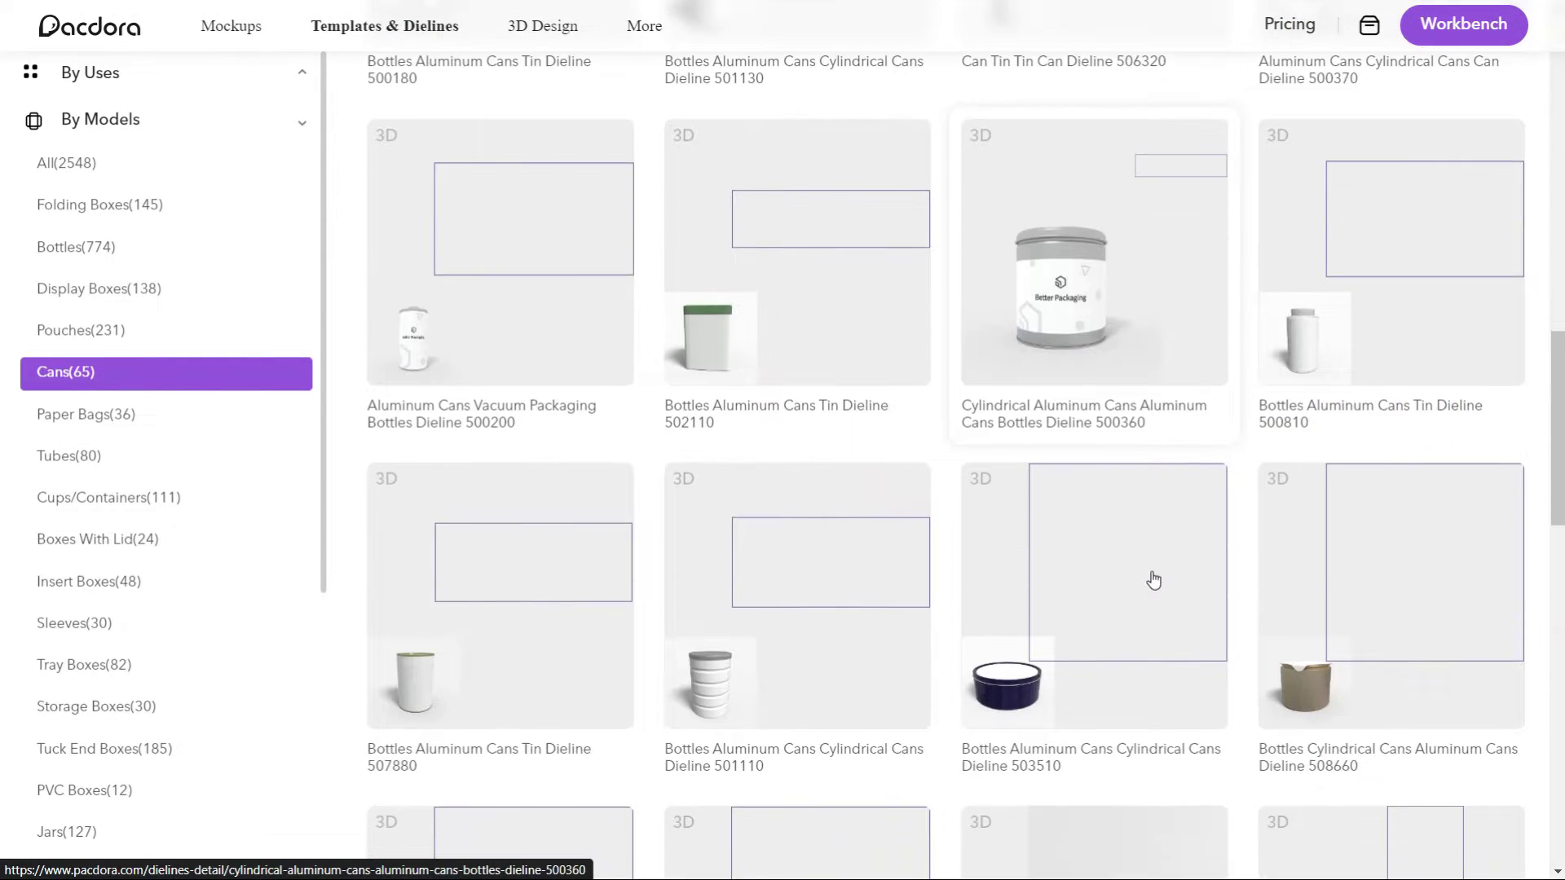
scroll(1153, 579, down, 5)
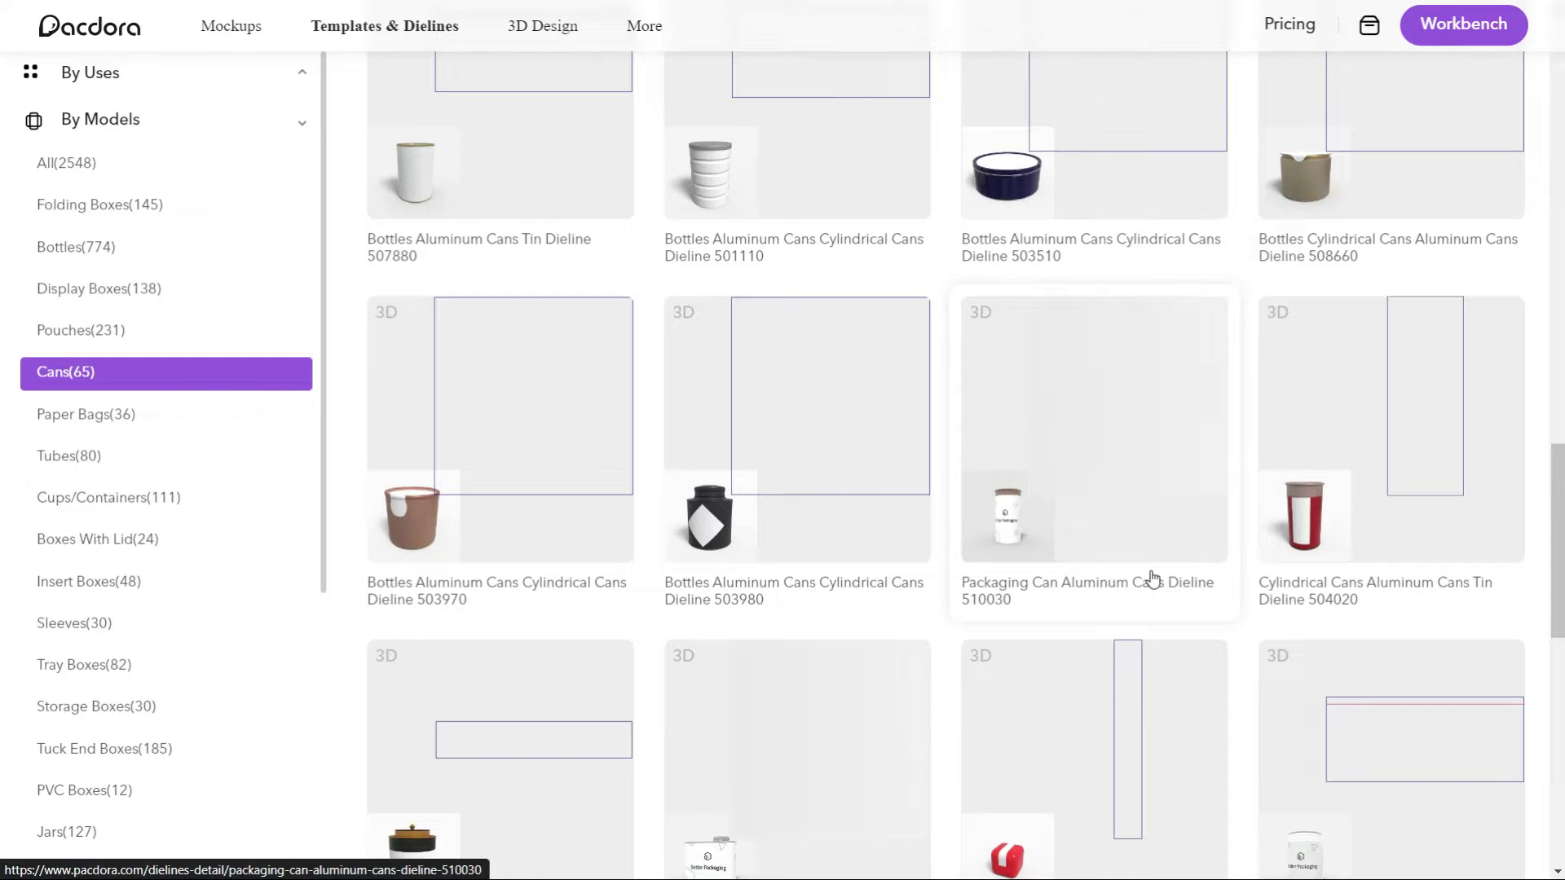
scroll(994, 640, down, 5)
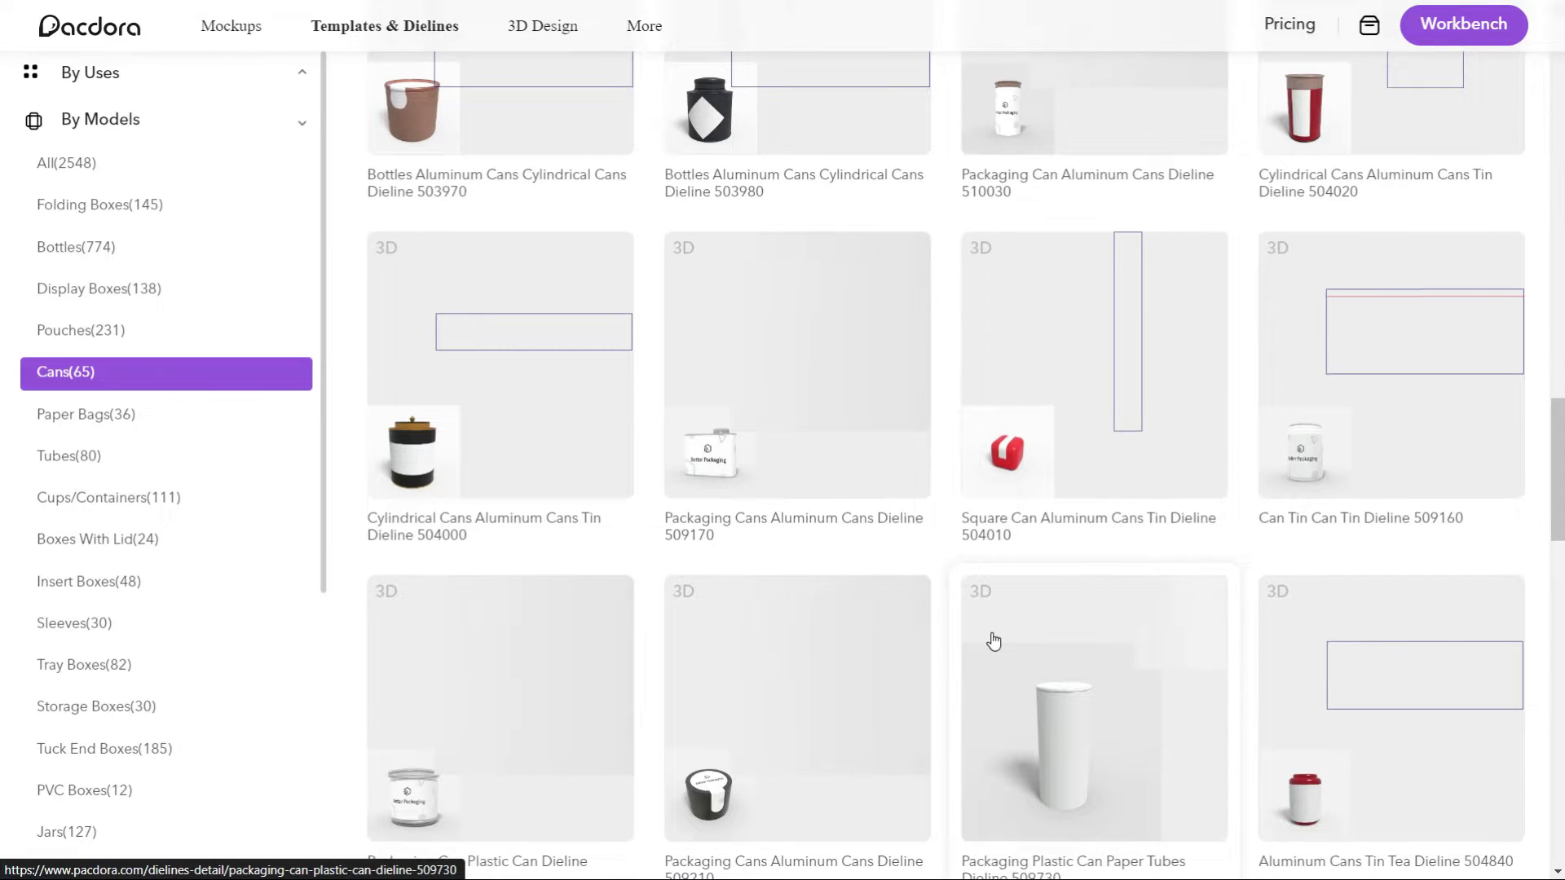
scroll(995, 640, up, 15)
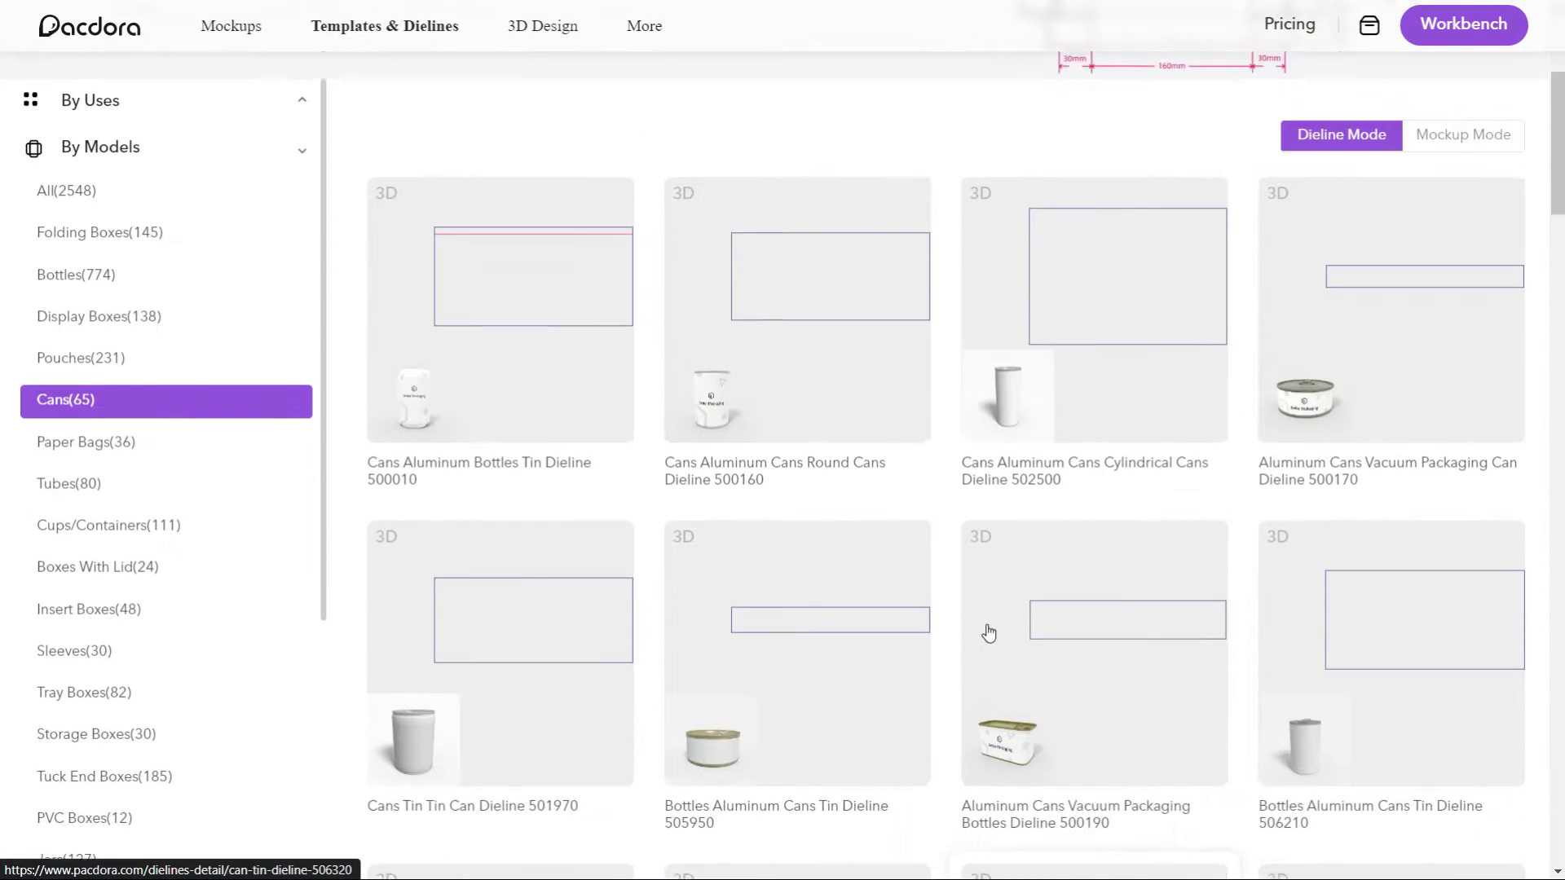
scroll(989, 633, up, 4)
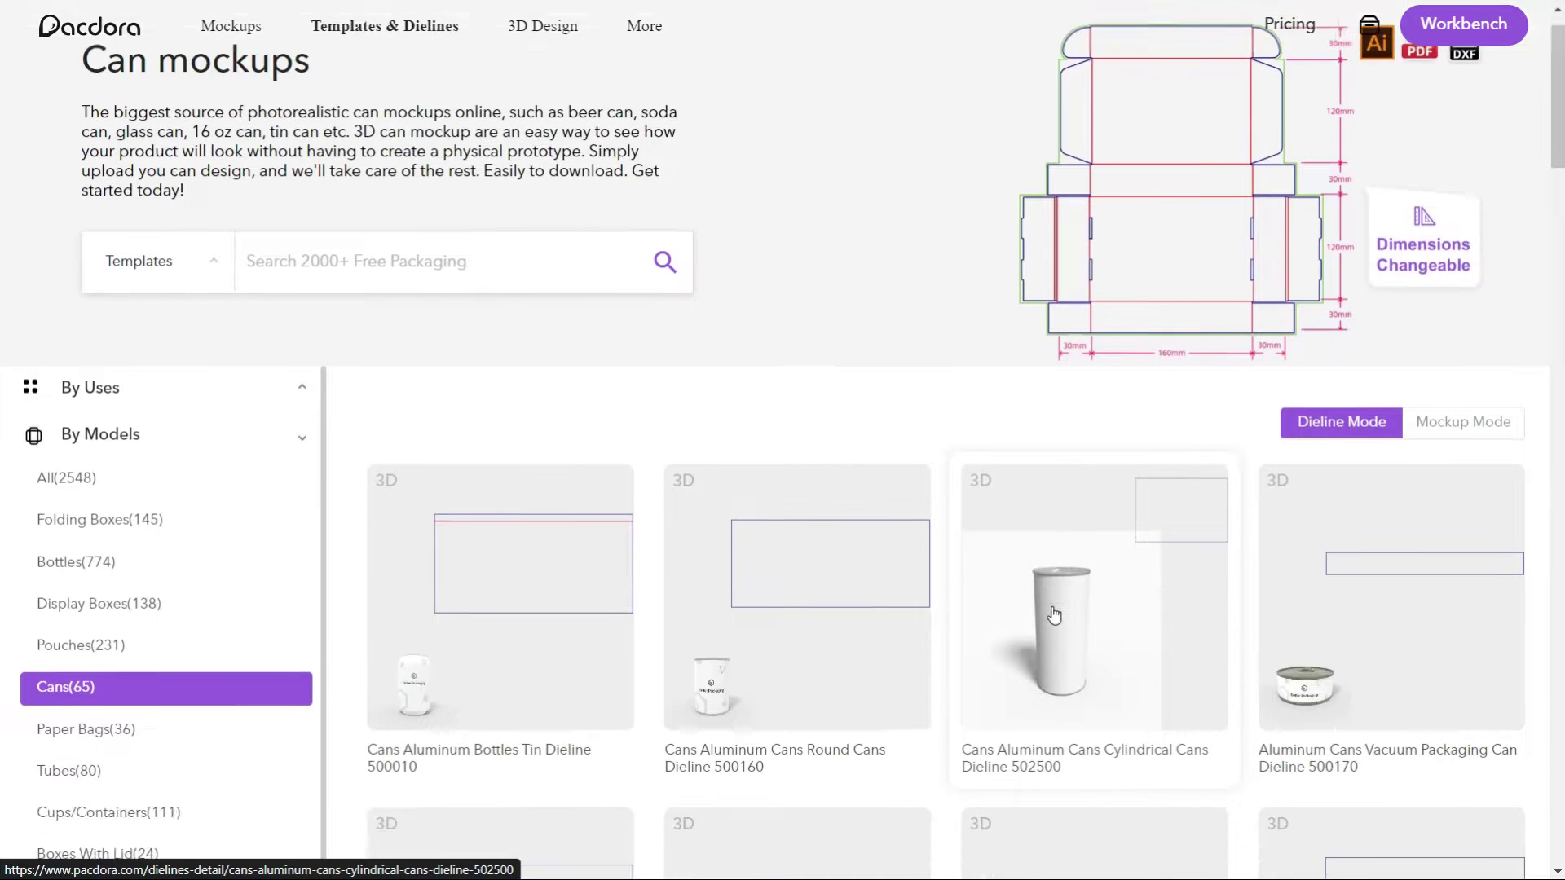
scroll(1055, 615, down, 2)
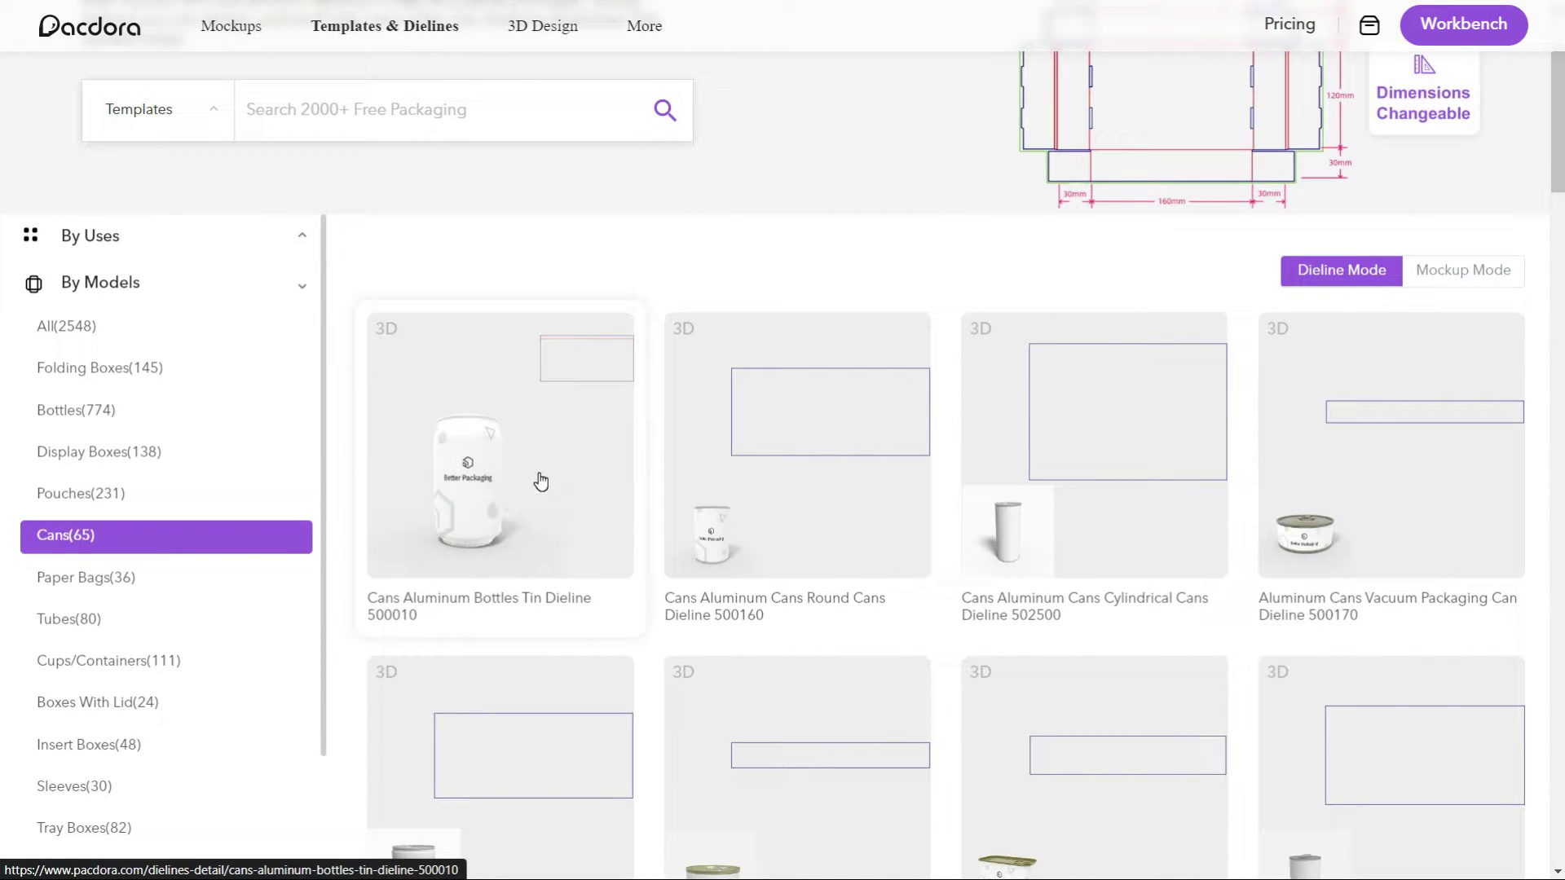
click(500, 471)
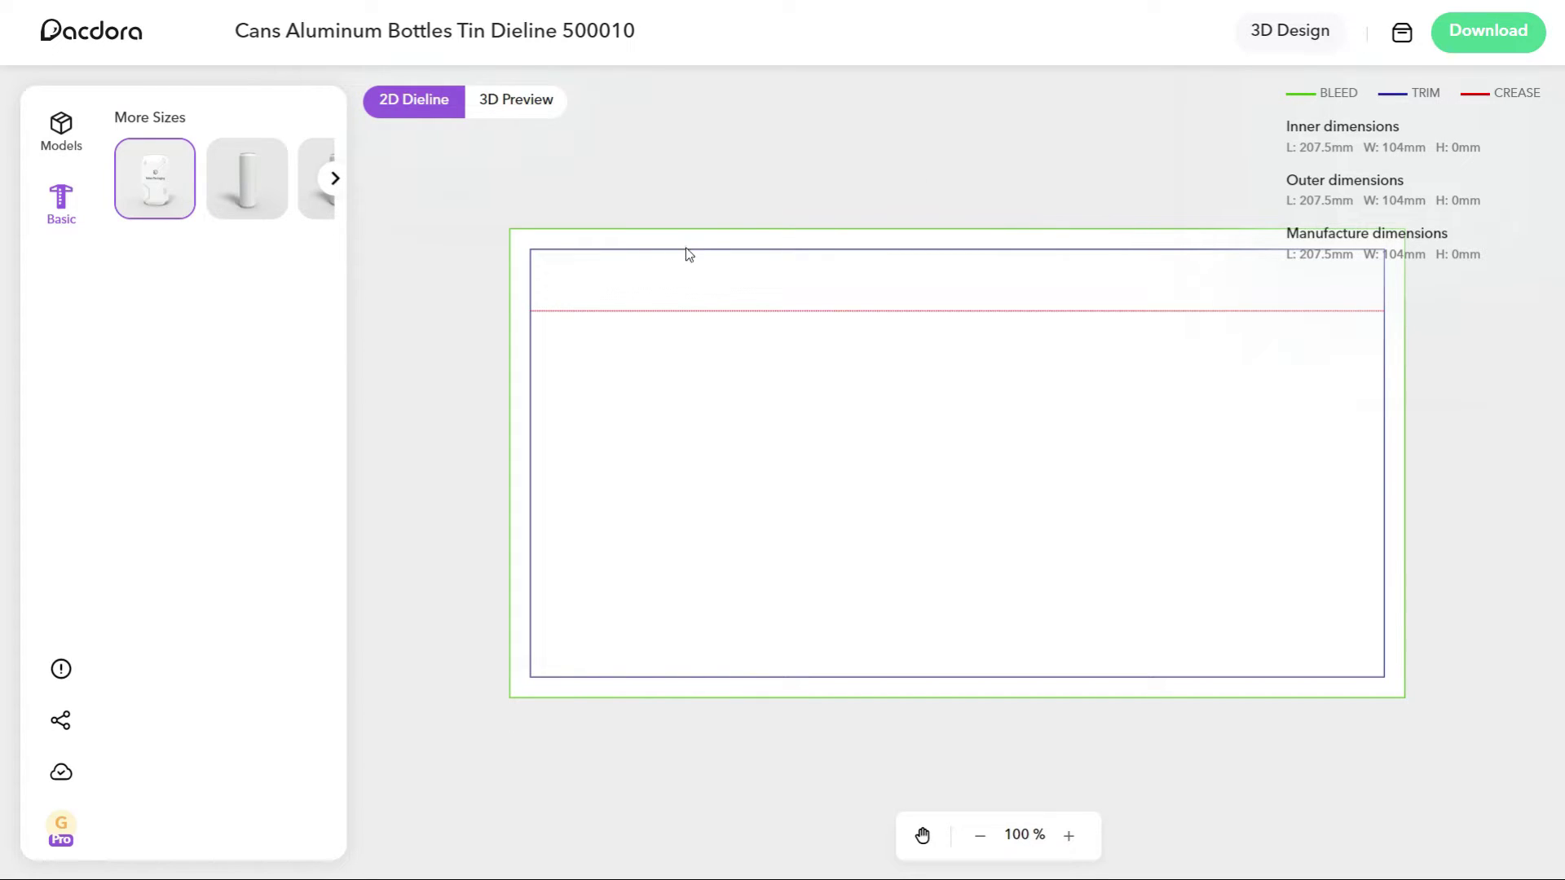
Examine the blank can in the 3D preview from above, from the side and from below.
click(509, 111)
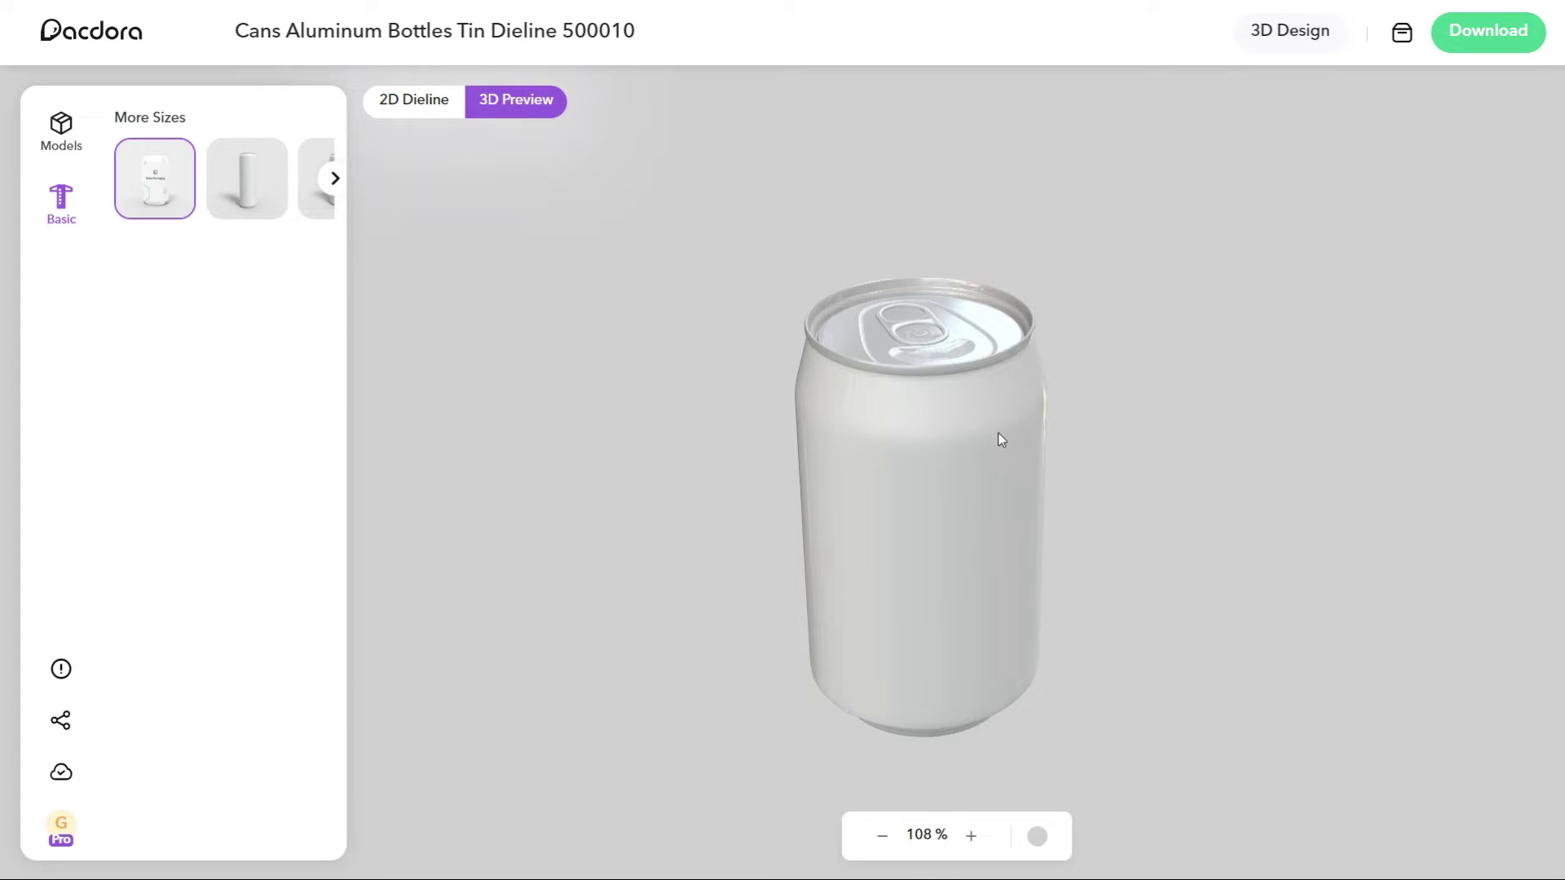
scroll(998, 432, up, 2)
drag(905, 486, 1062, 413)
drag(934, 453, 920, 584)
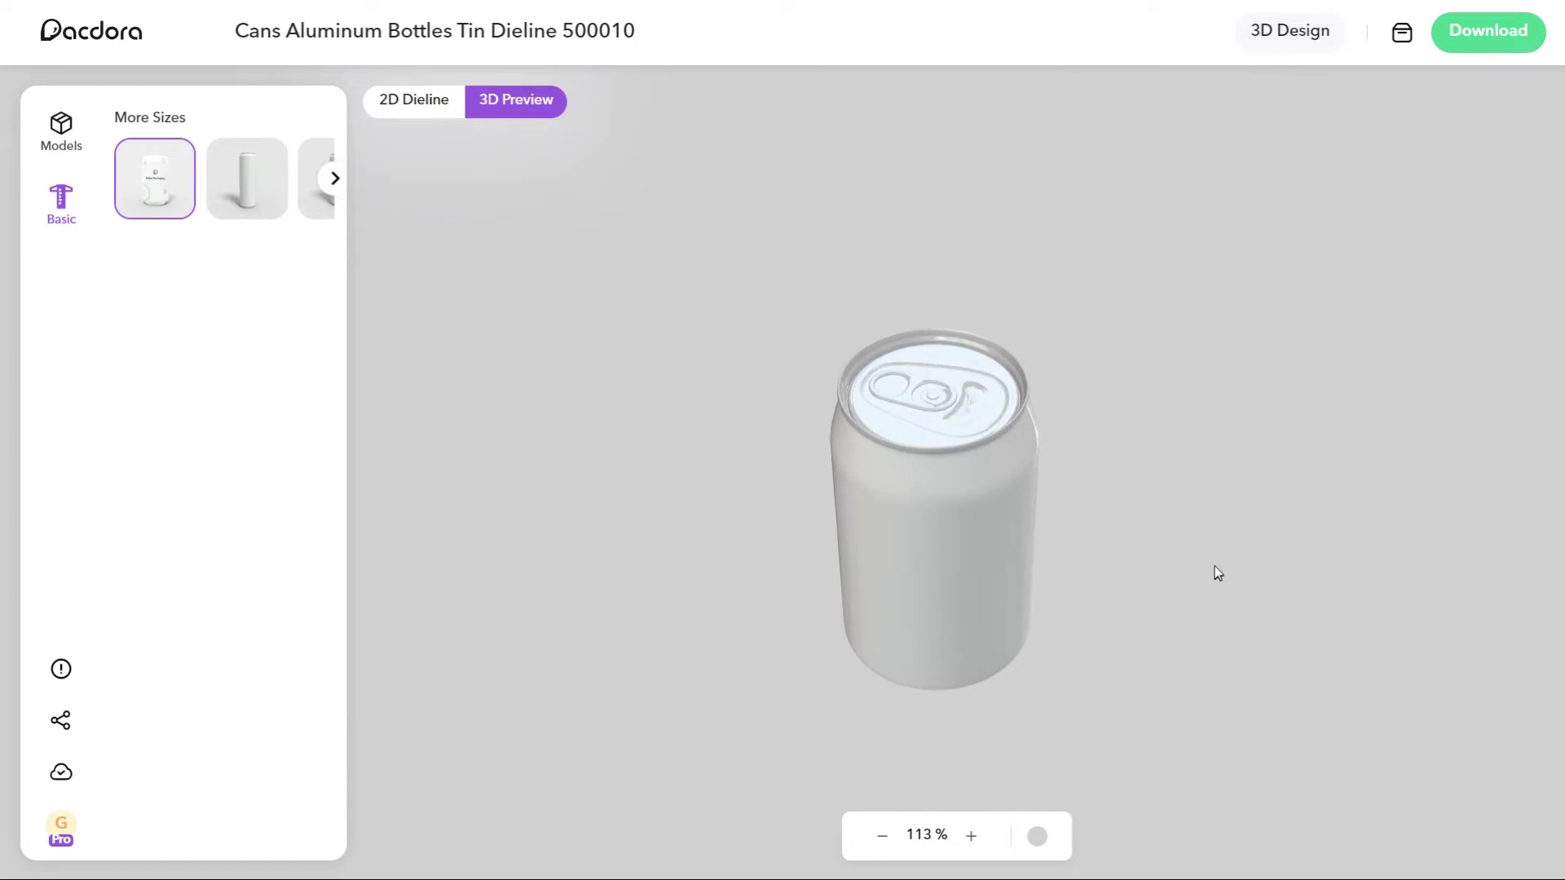
scroll(937, 469, down, 2)
scroll(928, 489, up, 3)
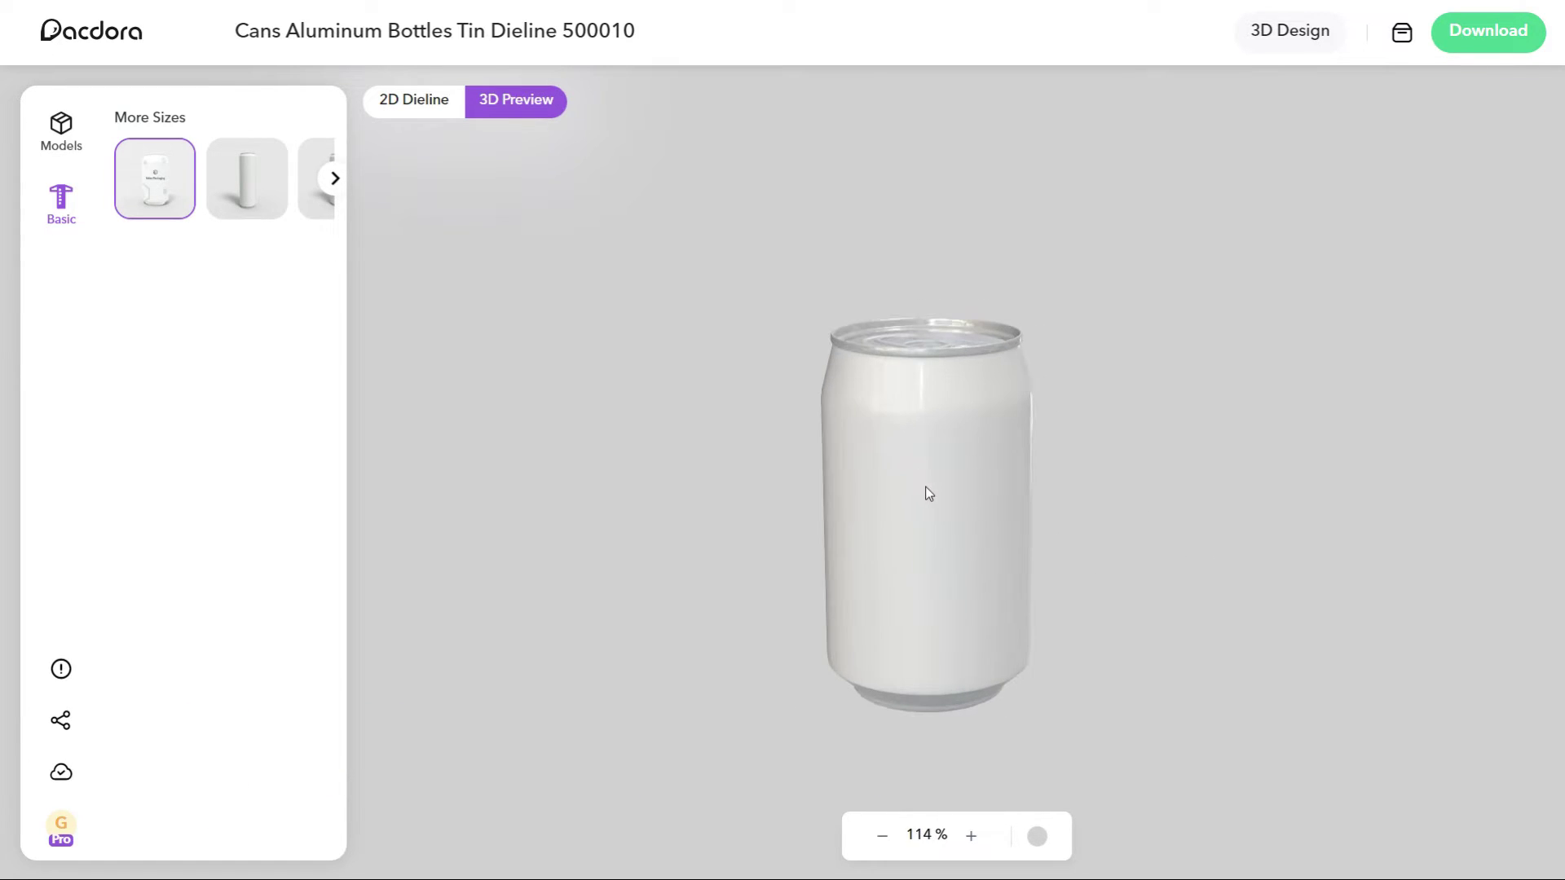
scroll(926, 486, up, 1)
drag(848, 472, 1045, 259)
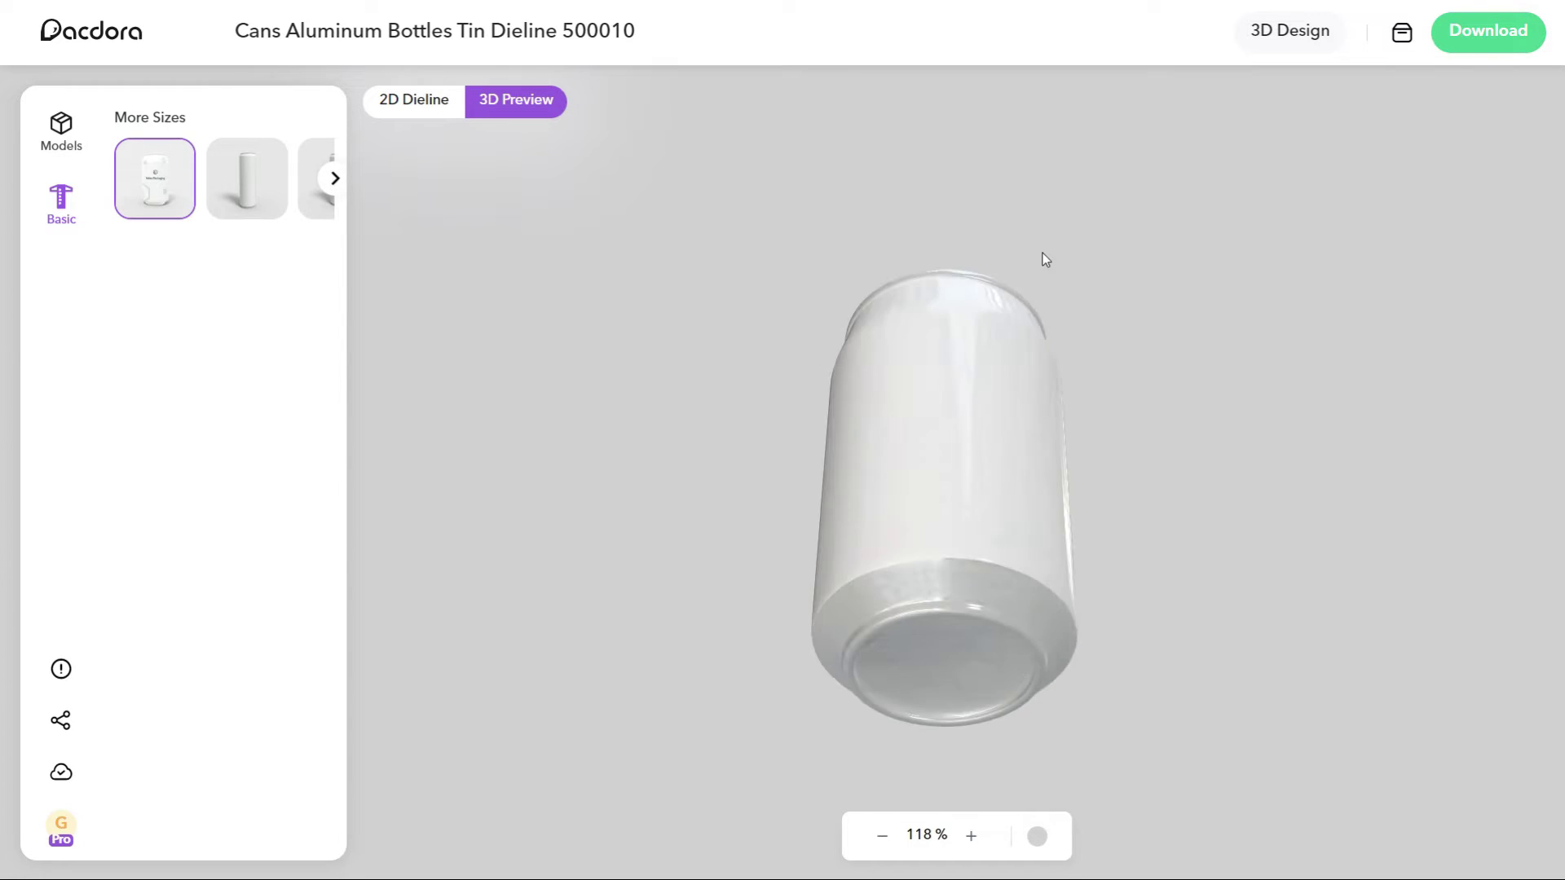
Return to the 2D dieline and export it as an AI file for Adobe Illustrator.
click(417, 101)
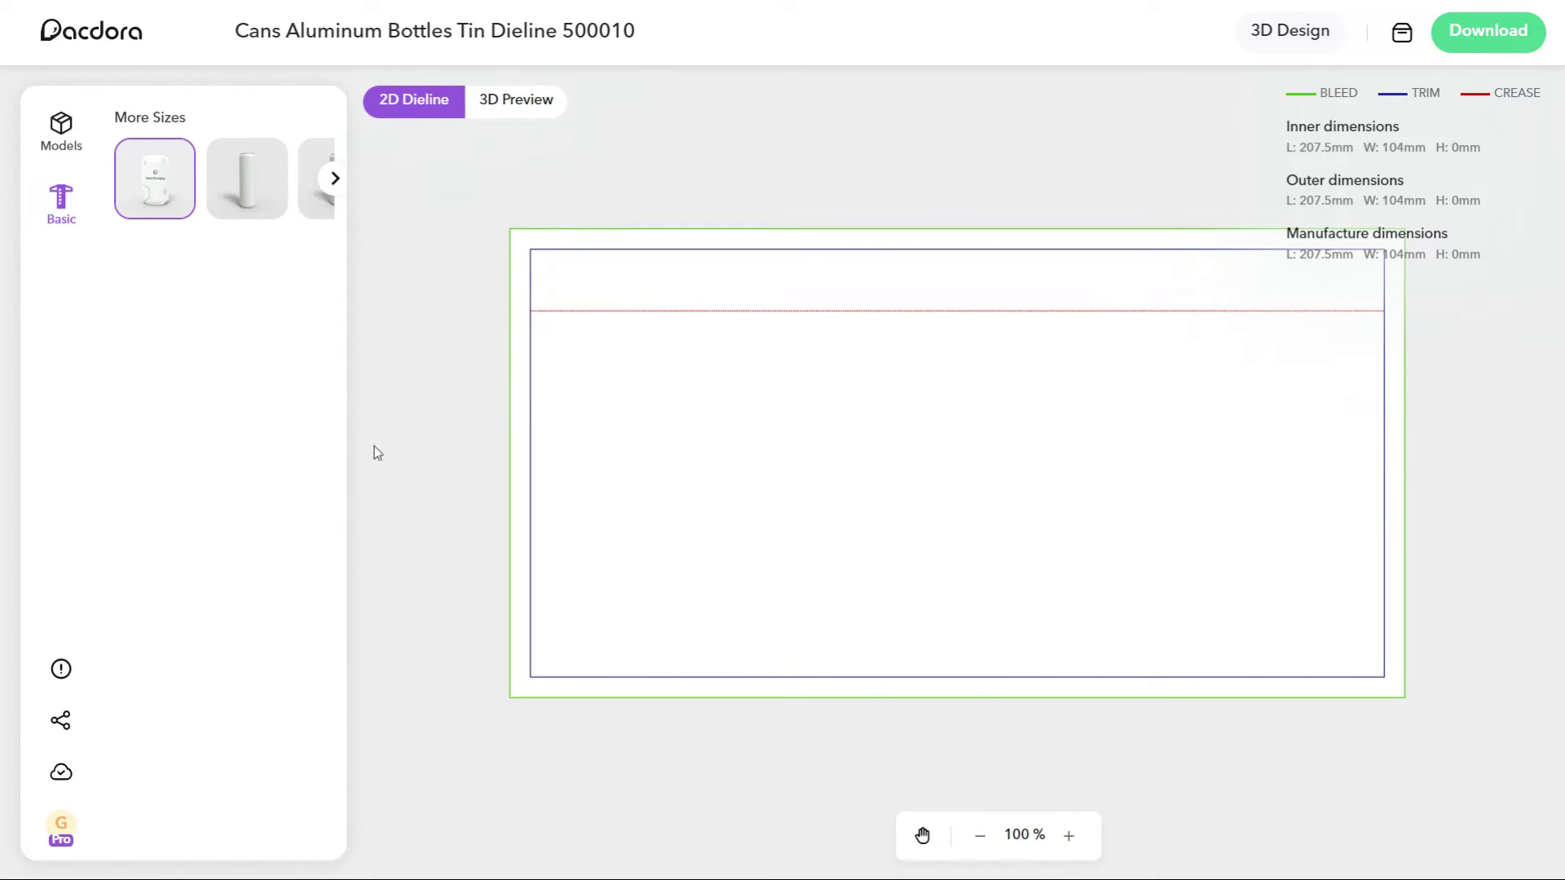
scroll(764, 497, down, 1)
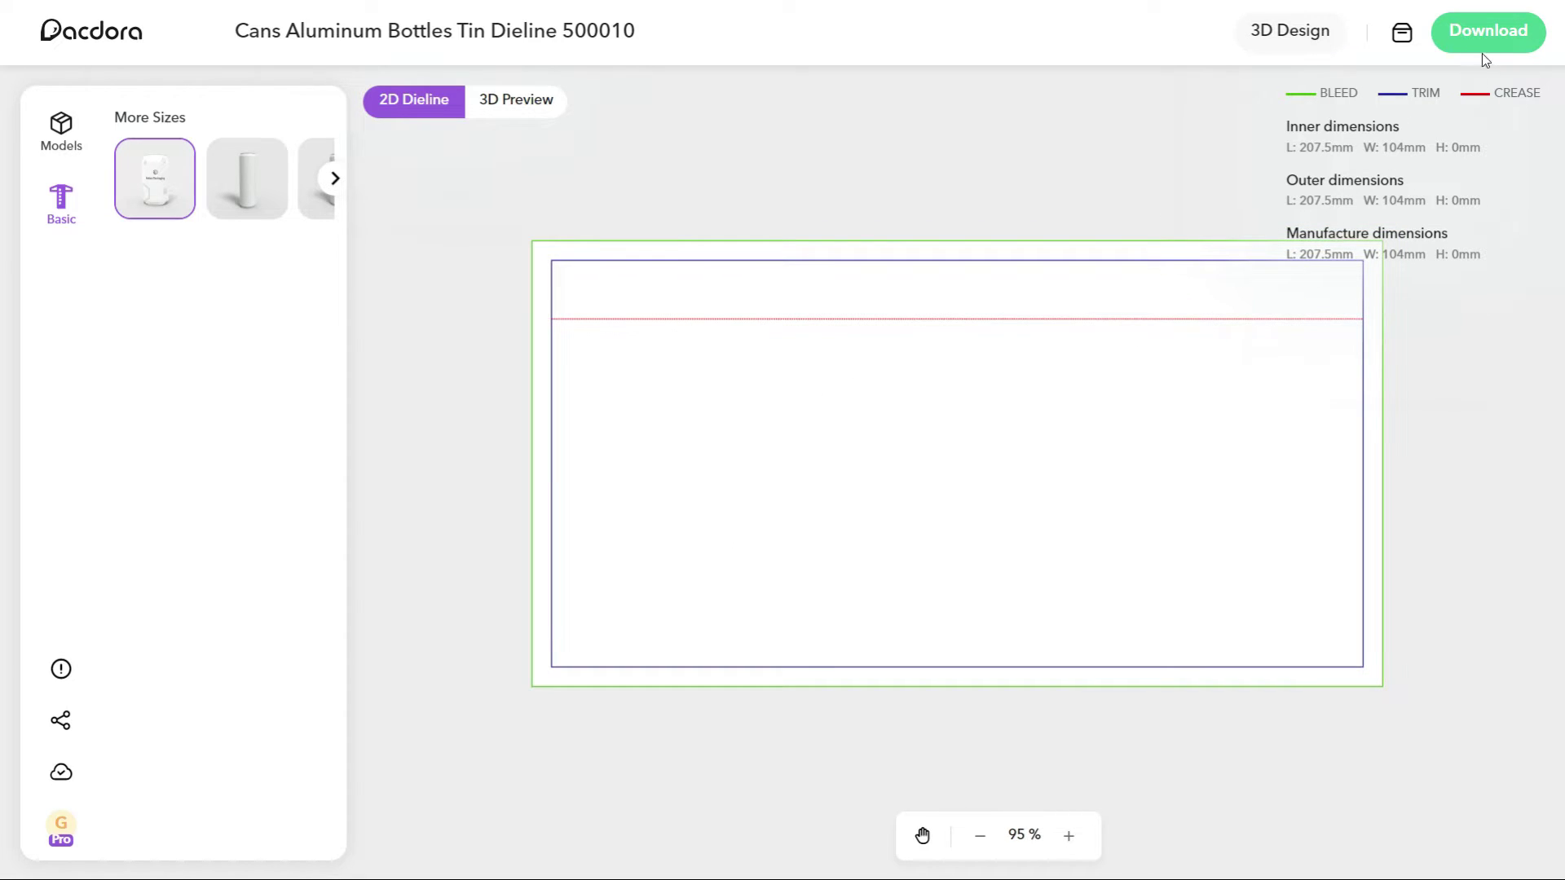
click(1489, 32)
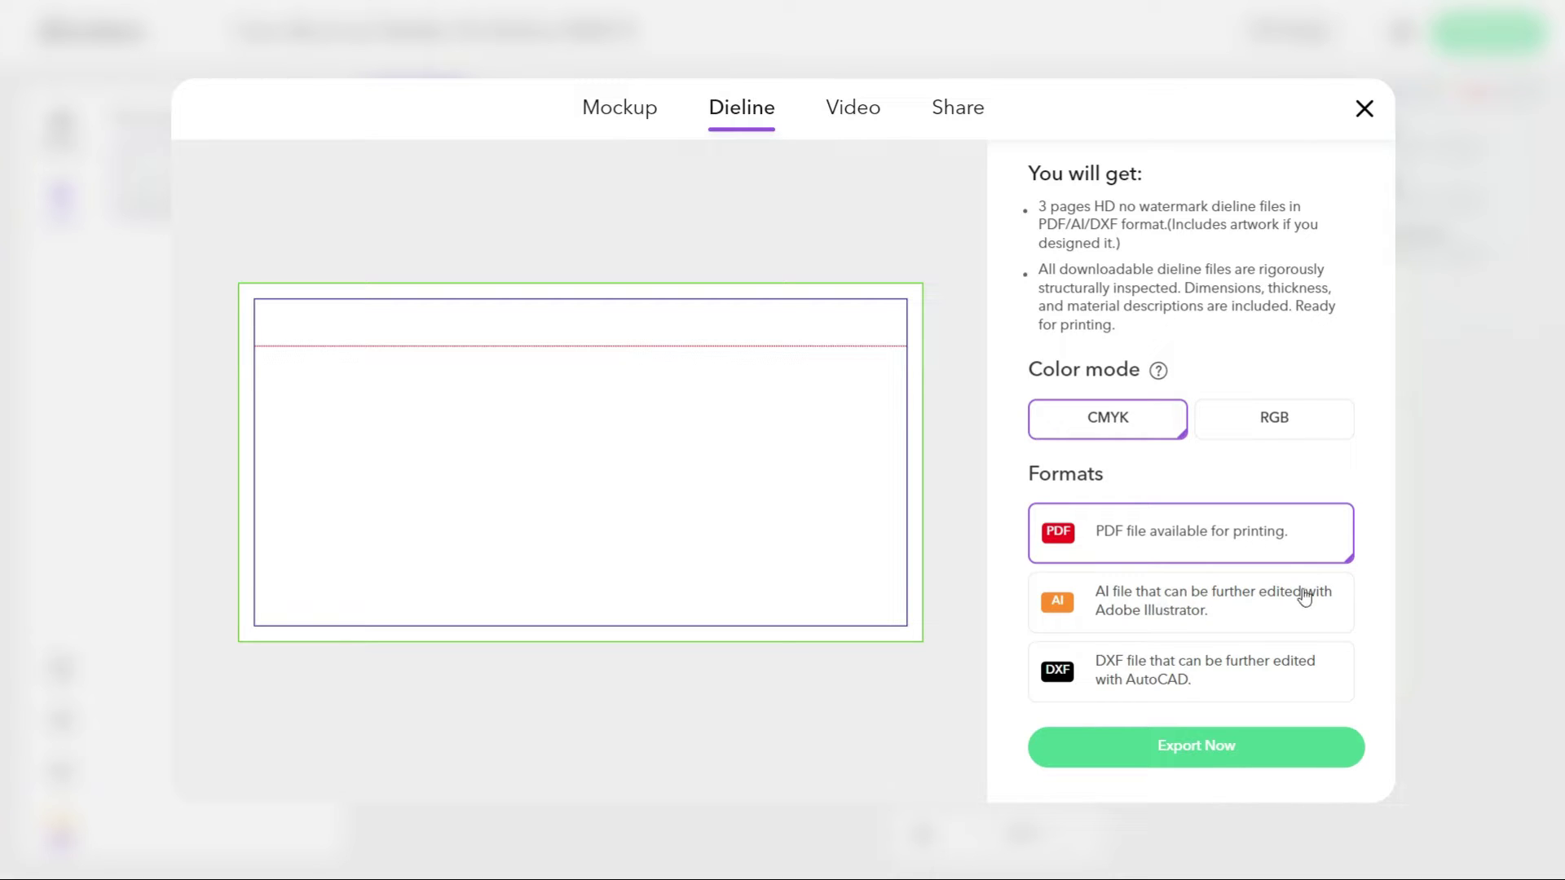
click(1260, 605)
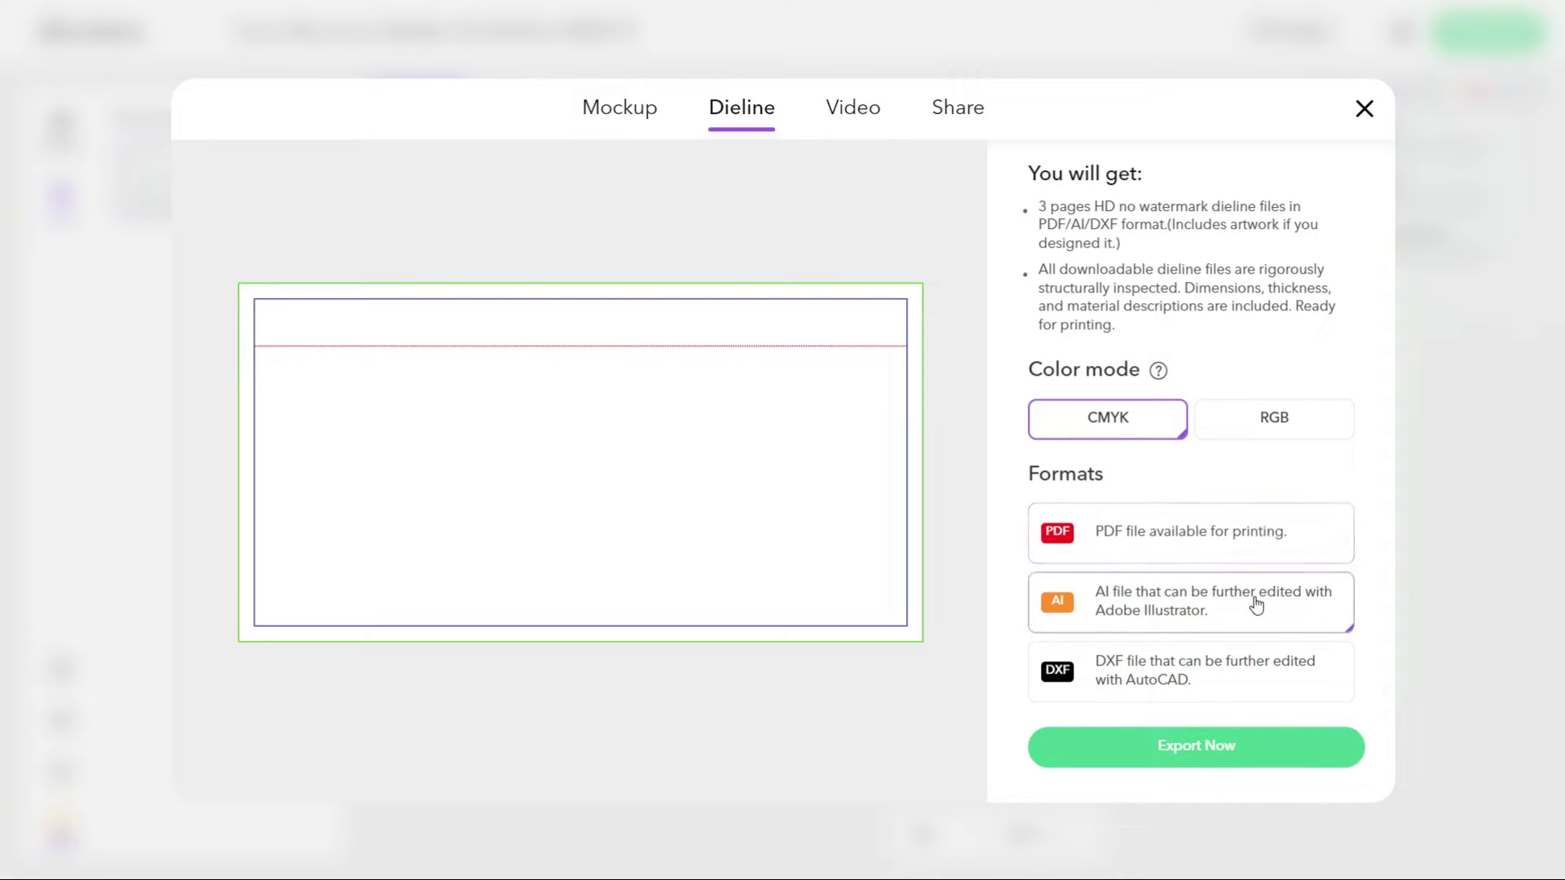
click(1220, 750)
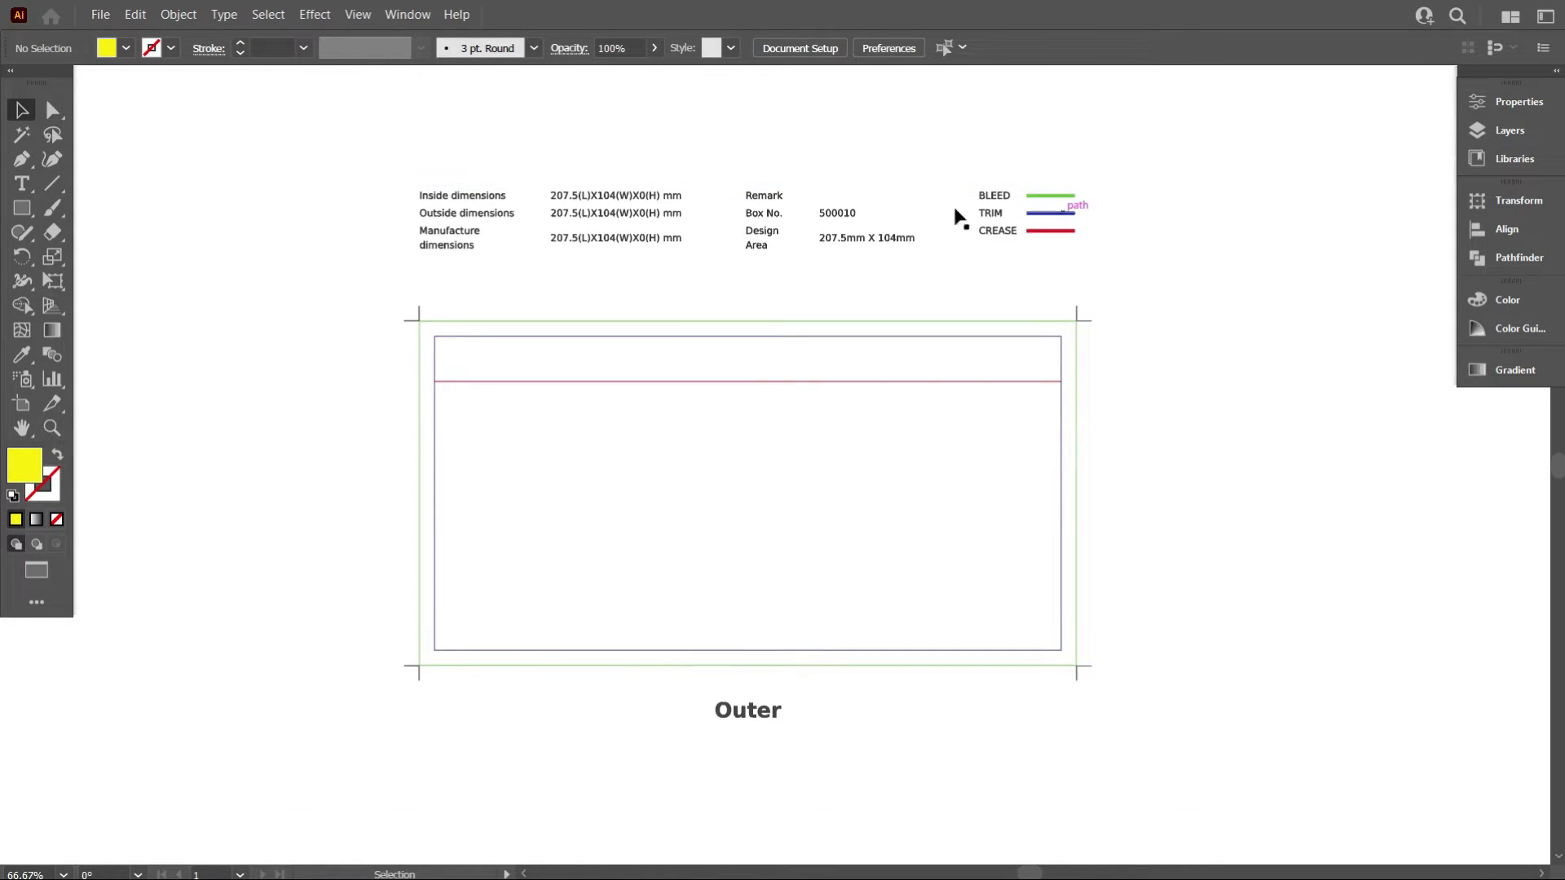
In Illustrator, paint yellow ticks beside the BLEED and TRIM legend entries and circle the dimension values with the Paintbrush.
click(52, 208)
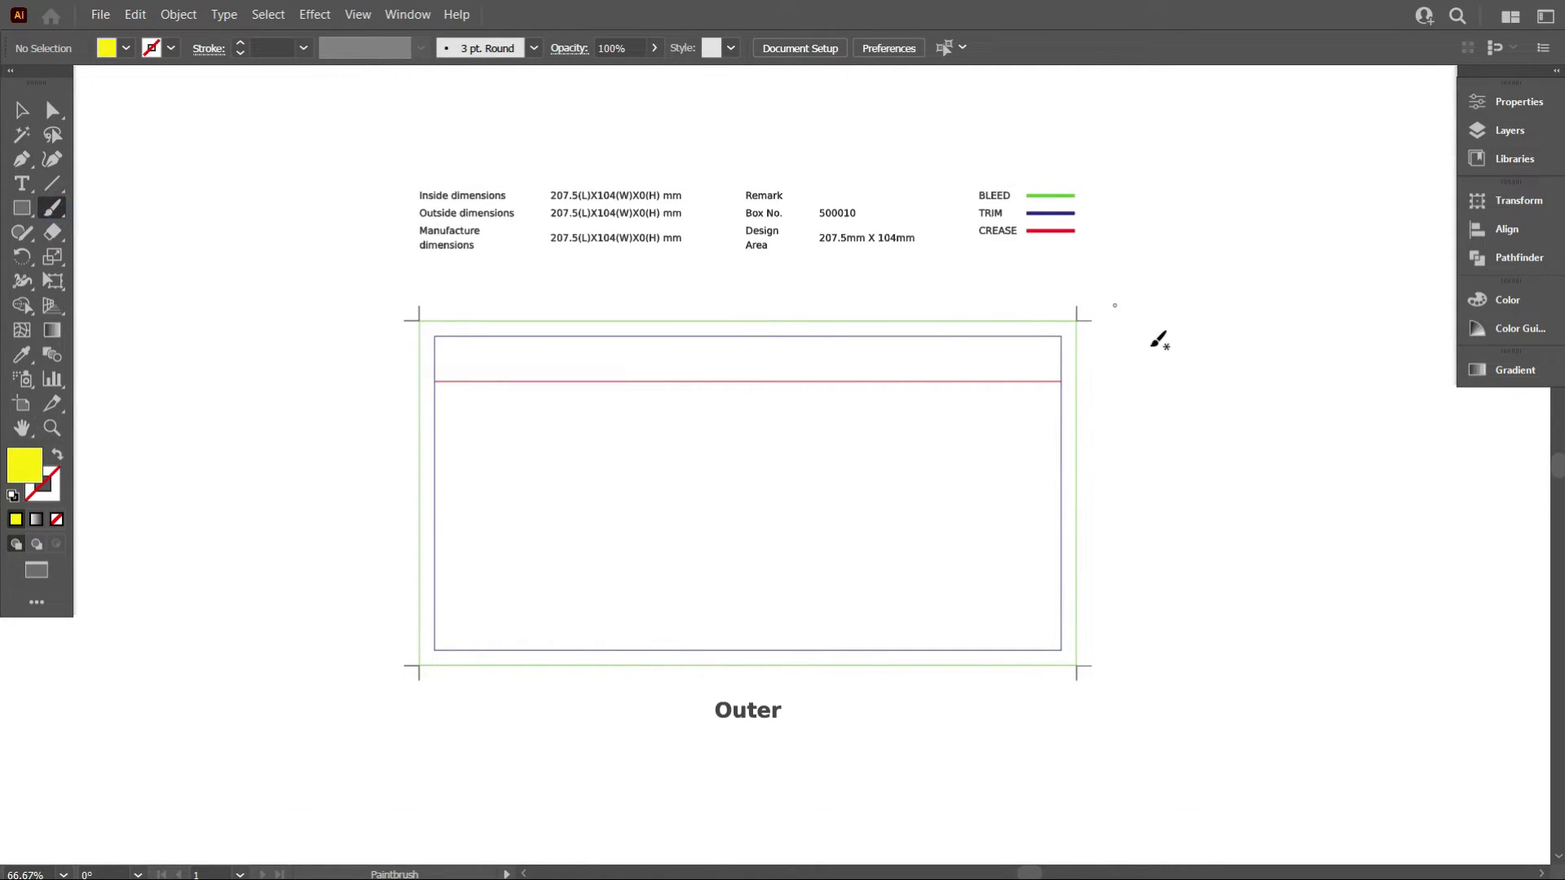
drag(1084, 191, 1159, 167)
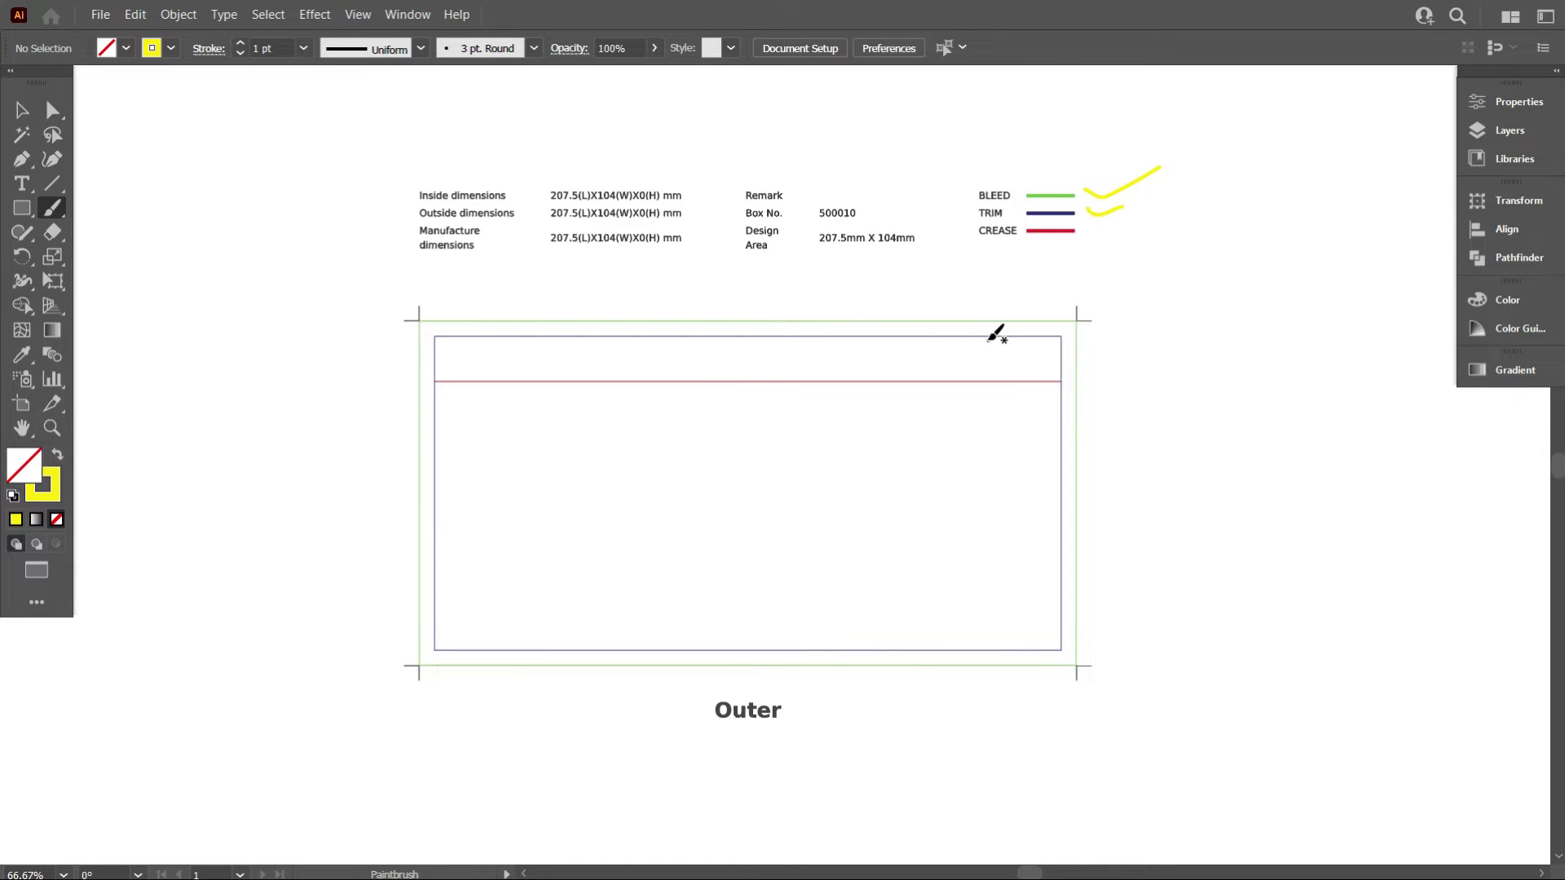
drag(568, 260, 580, 145)
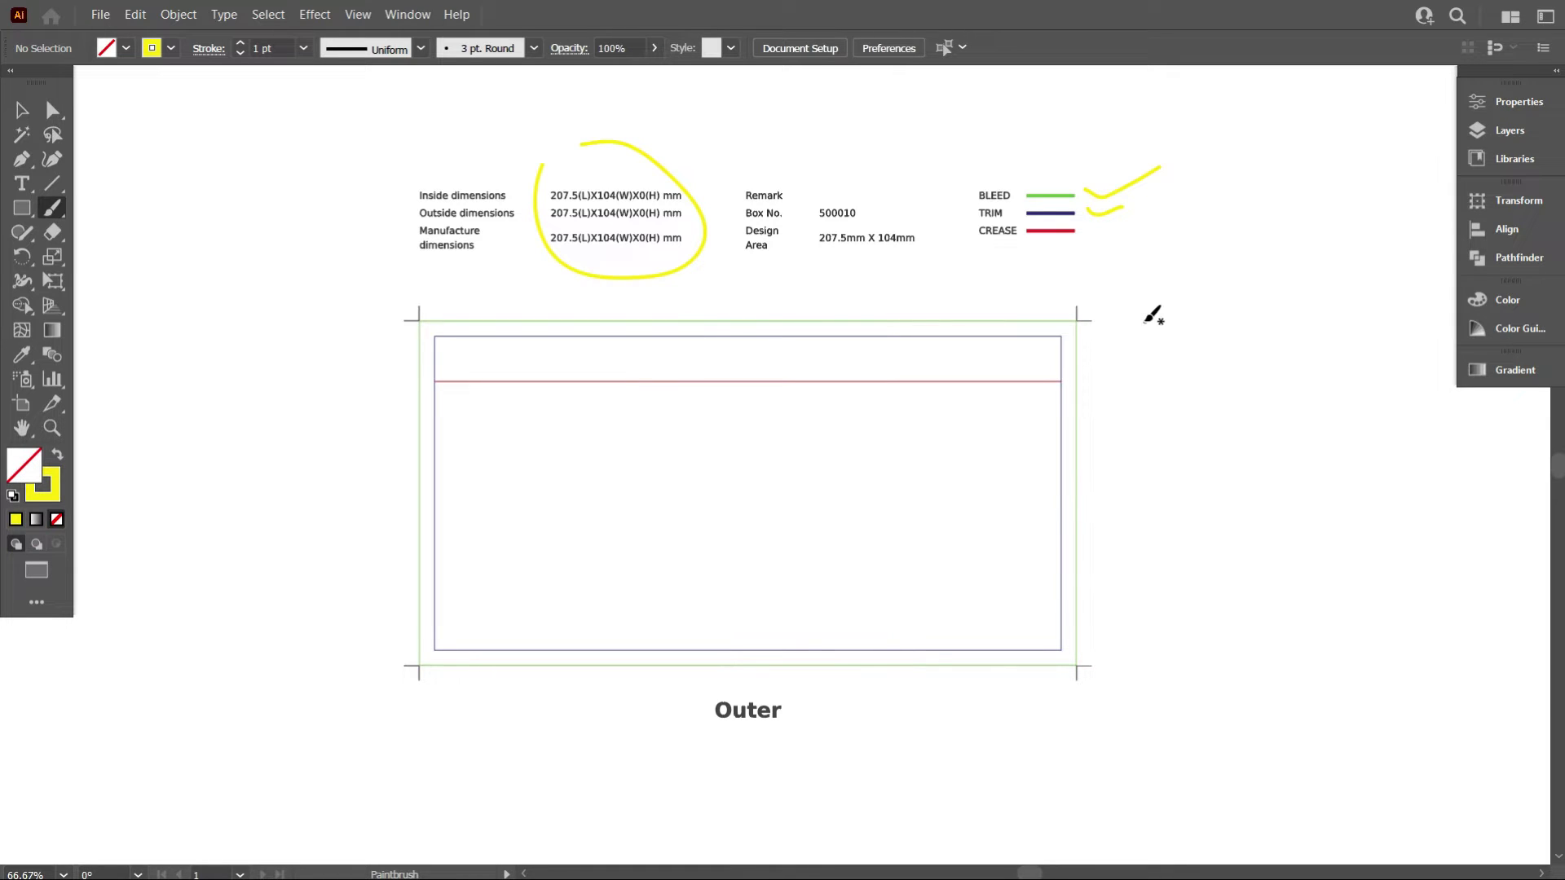
key(v)
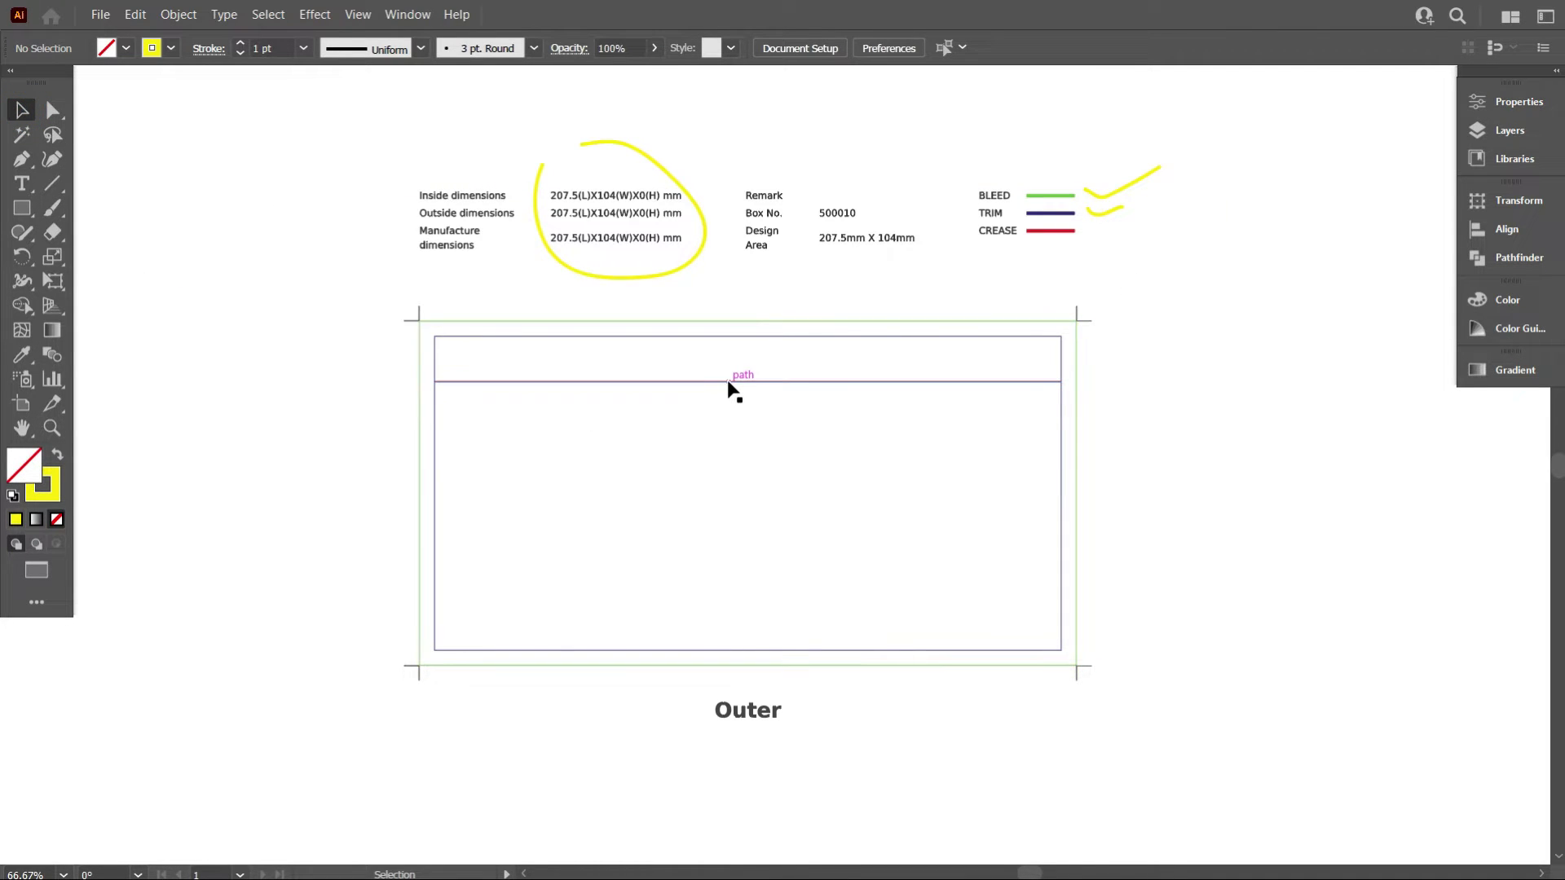
Scale the dieline artwork and its yellow annotations together down to about half size, then deselect them.
click(685, 459)
scroll(587, 444, down, 1)
drag(565, 433, 531, 457)
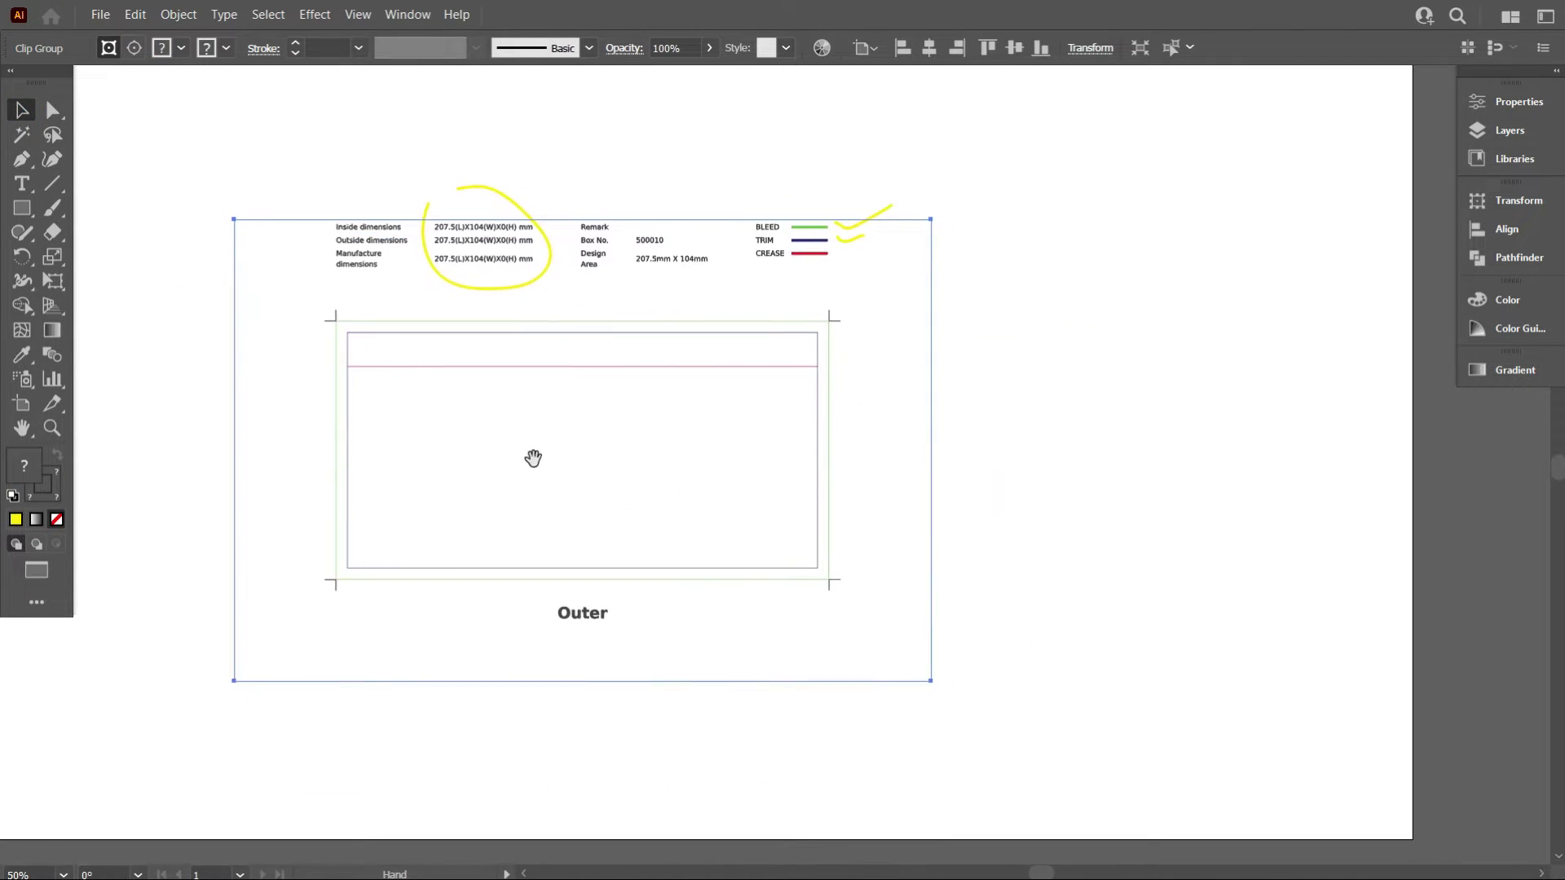
drag(978, 688, 549, 472)
mouse_move(931, 678)
mouse_down()
mouse_move(821, 639)
mouse_move(588, 438)
mouse_up()
scroll(249, 364, up, 1)
scroll(220, 419, up, 1)
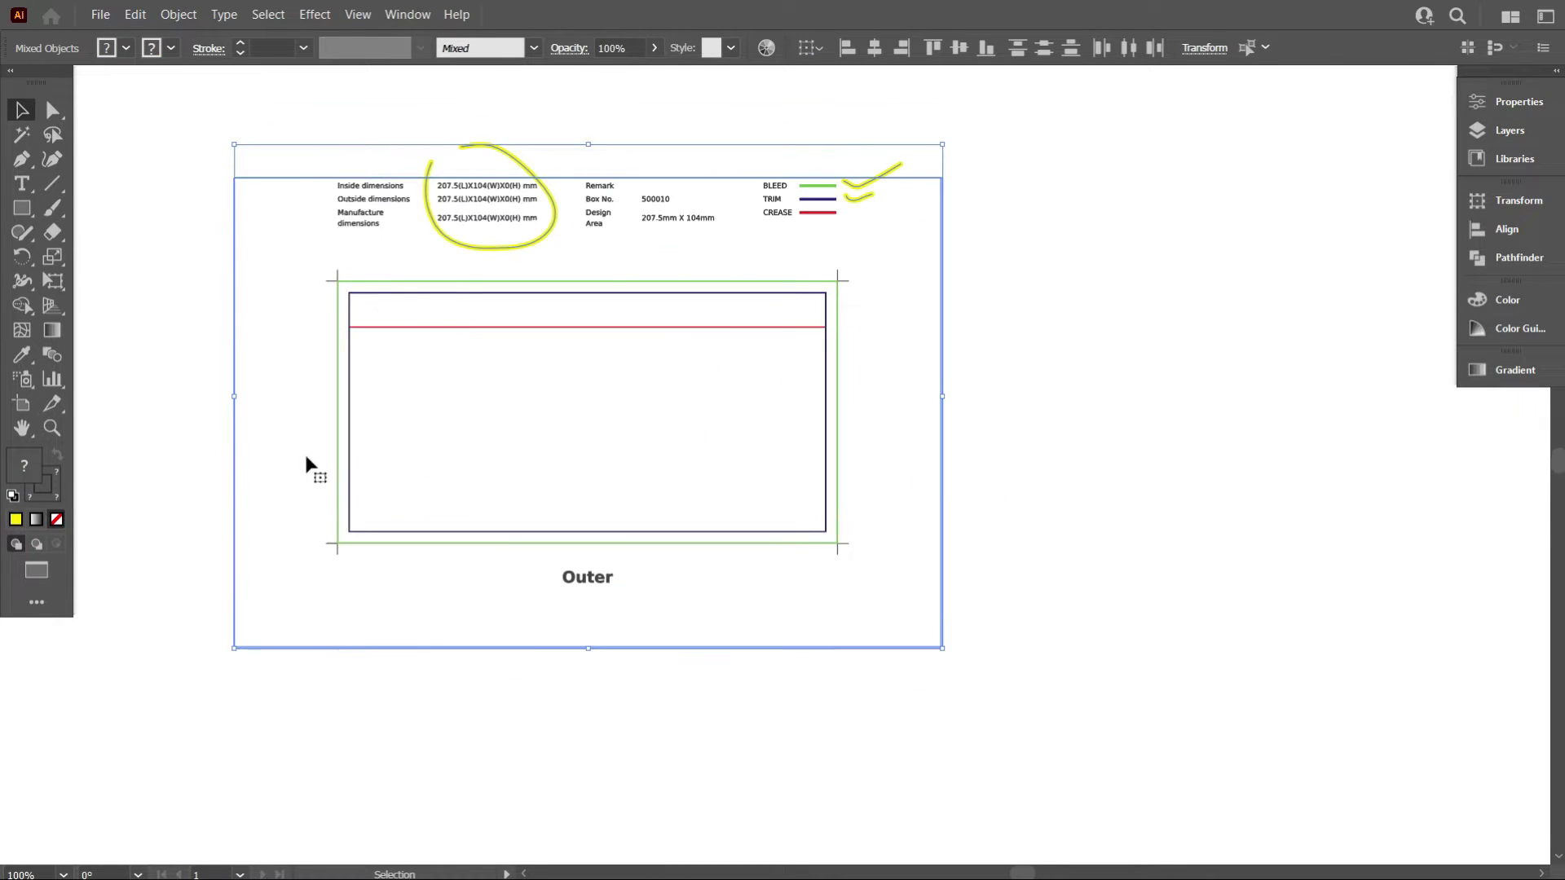
click(1199, 426)
Release the clipping mask on the dieline artwork and deselect it.
right_click(643, 349)
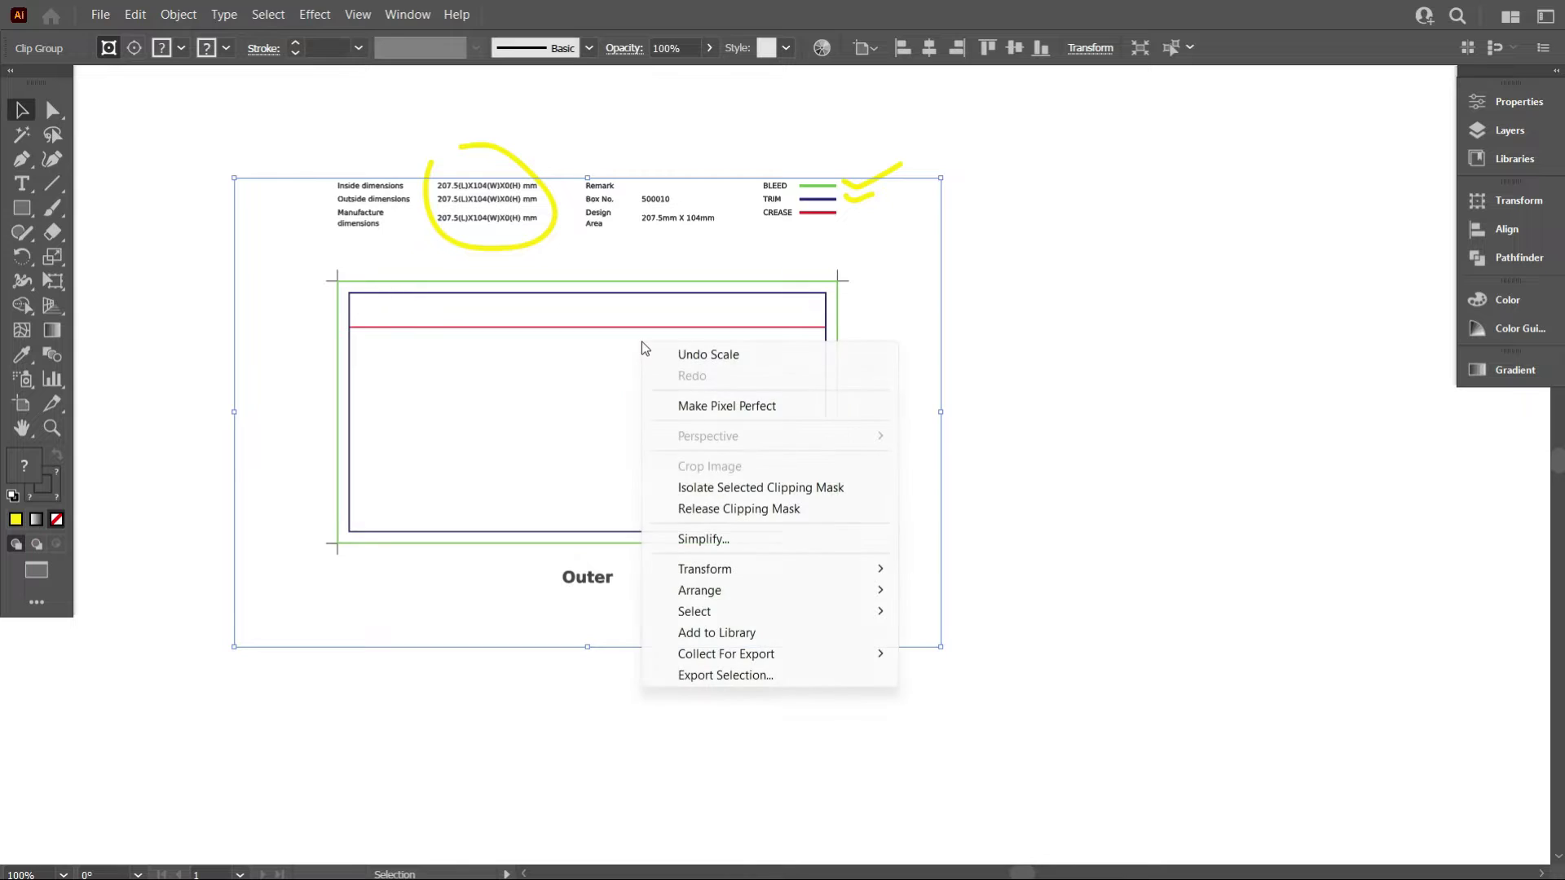
click(815, 509)
click(1034, 462)
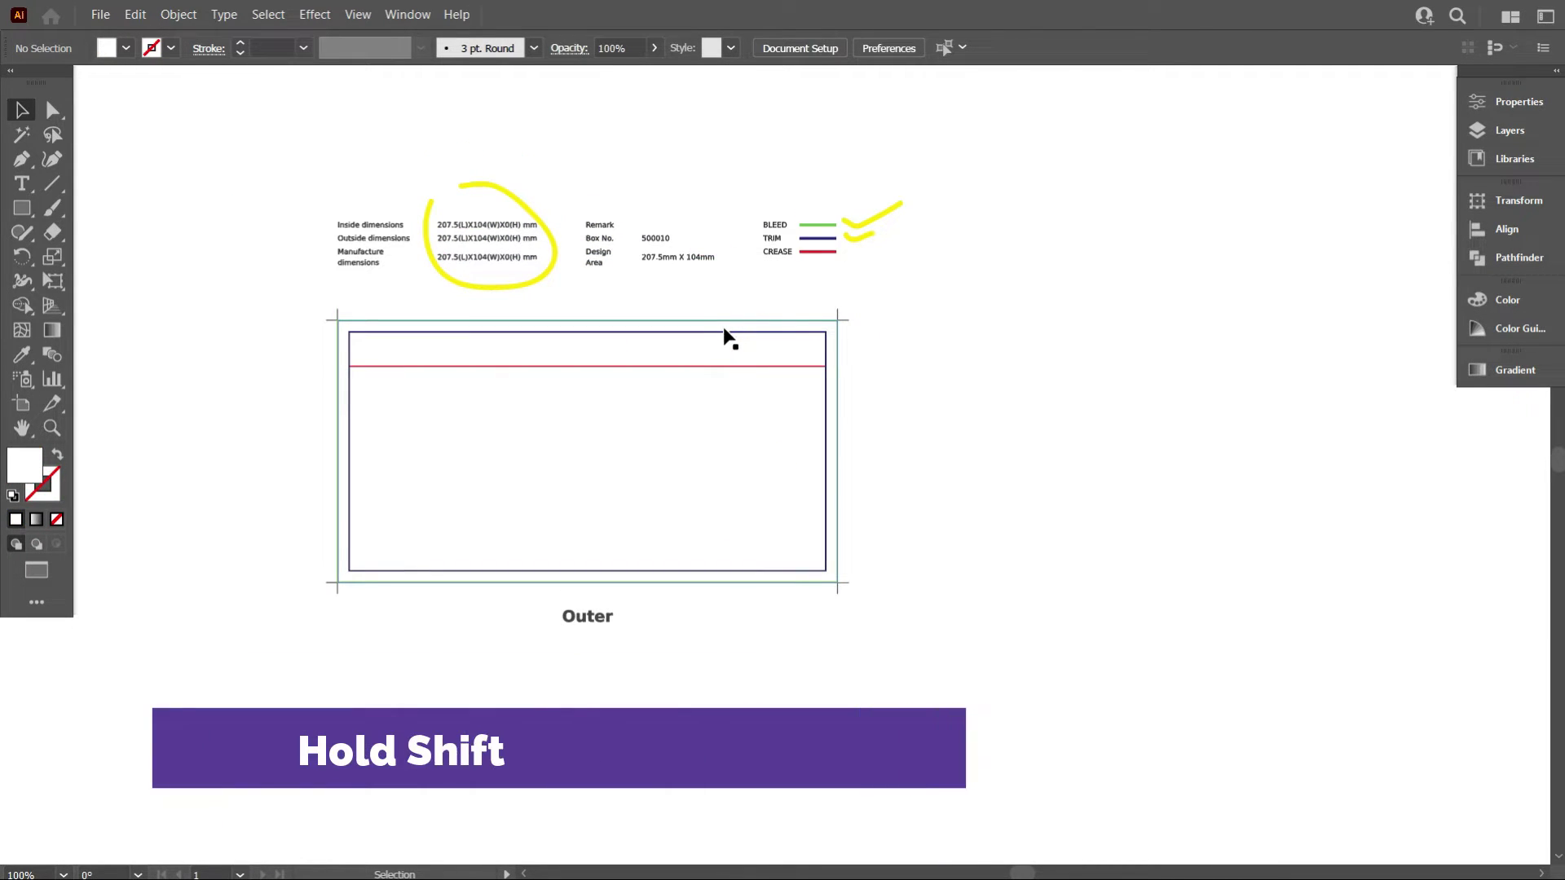
Select the dark-blue trim rectangle and the red crease line, and move them clear of the dieline on its right.
click(725, 334)
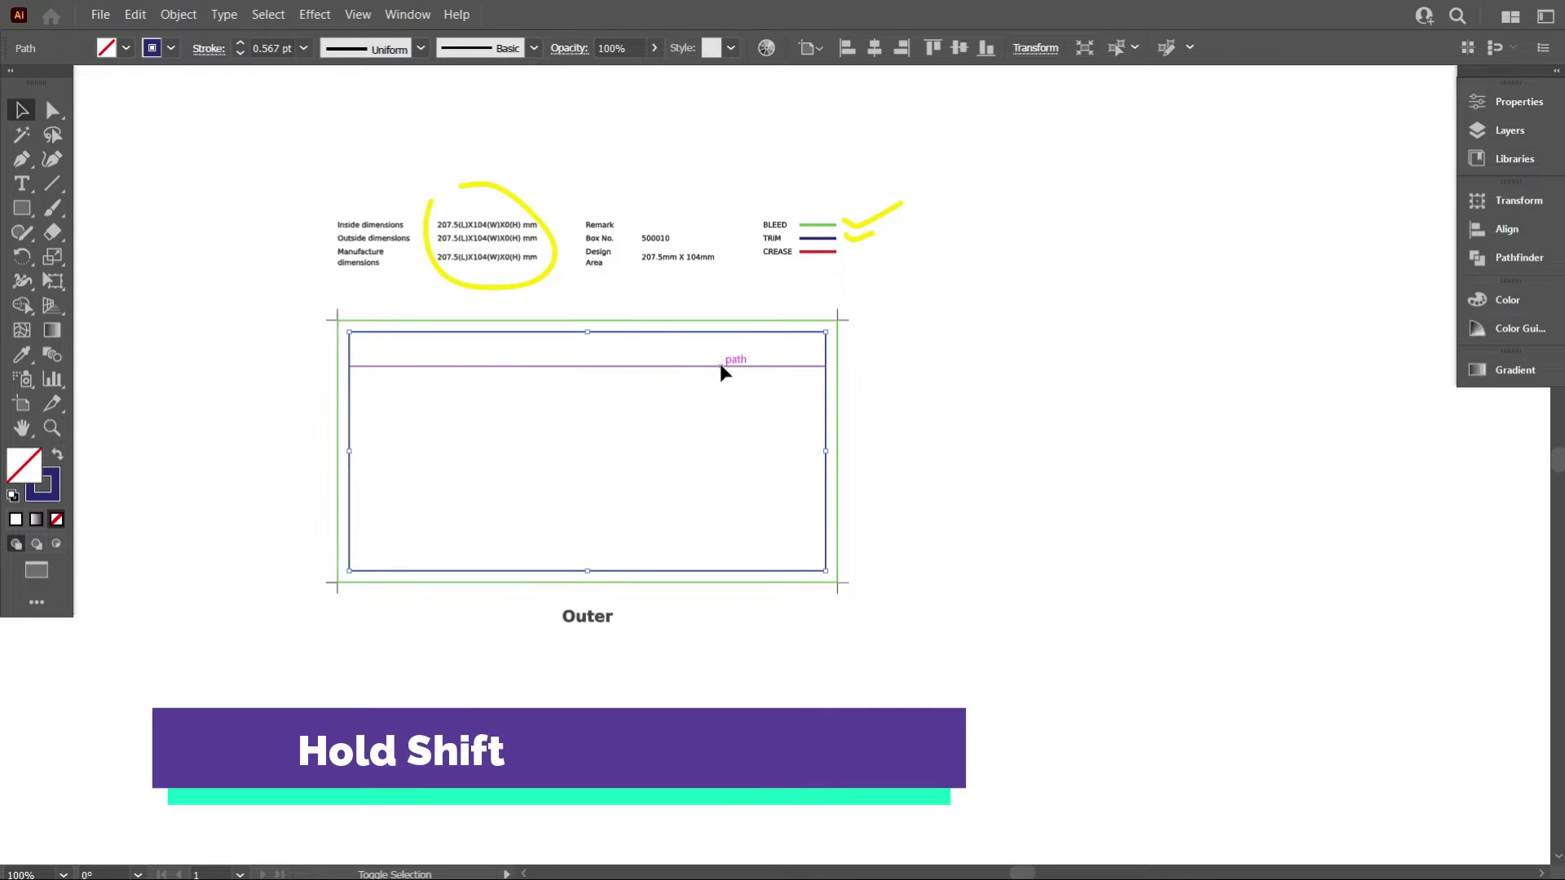
shift+click(721, 366)
drag(683, 371, 1383, 364)
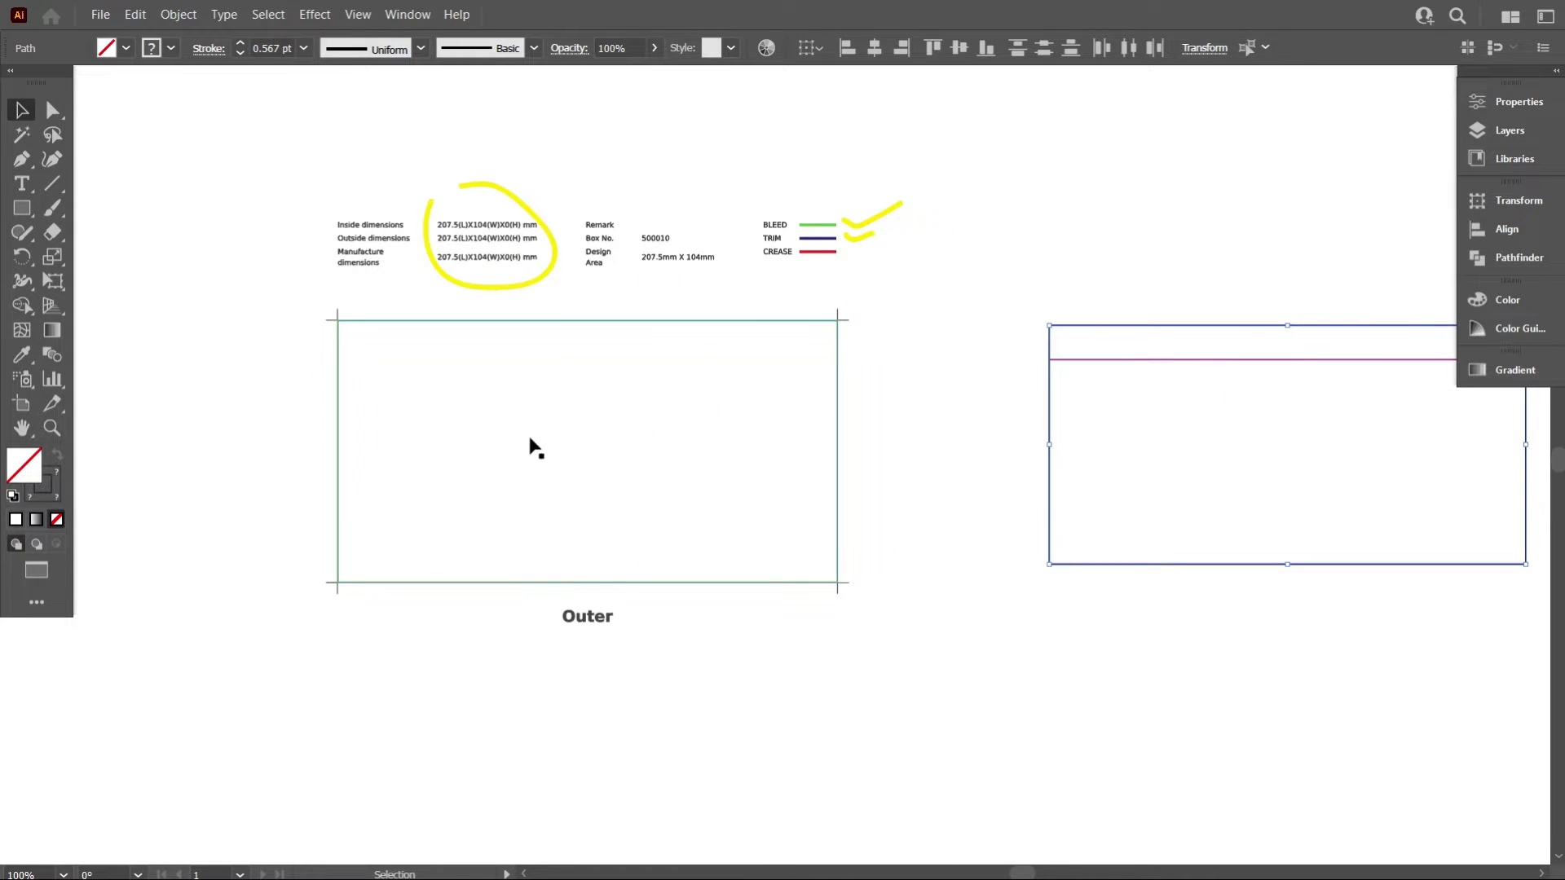
Delete the remaining dieline artwork, including the bleed frame, dimension text, legend, Outer label and yellow annotations.
key(alt)
scroll(579, 500, down, 1)
drag(313, 244, 812, 667)
key(Delete)
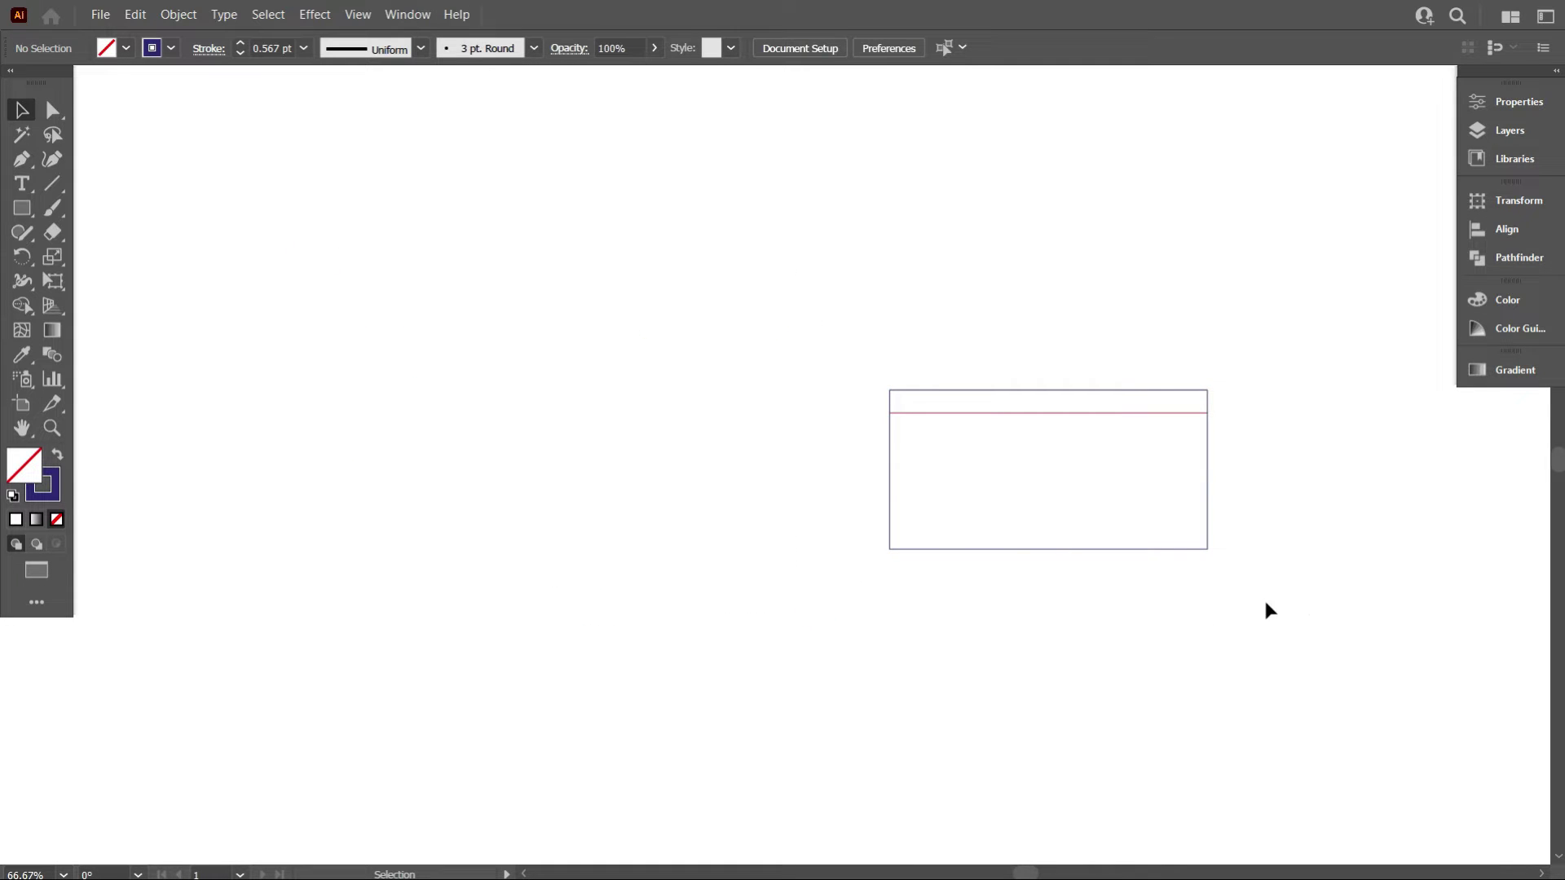
Move the trim rectangle and crease line together back towards the middle of the artboard.
drag(1327, 650, 628, 375)
click(641, 619)
scroll(581, 570, up, 1)
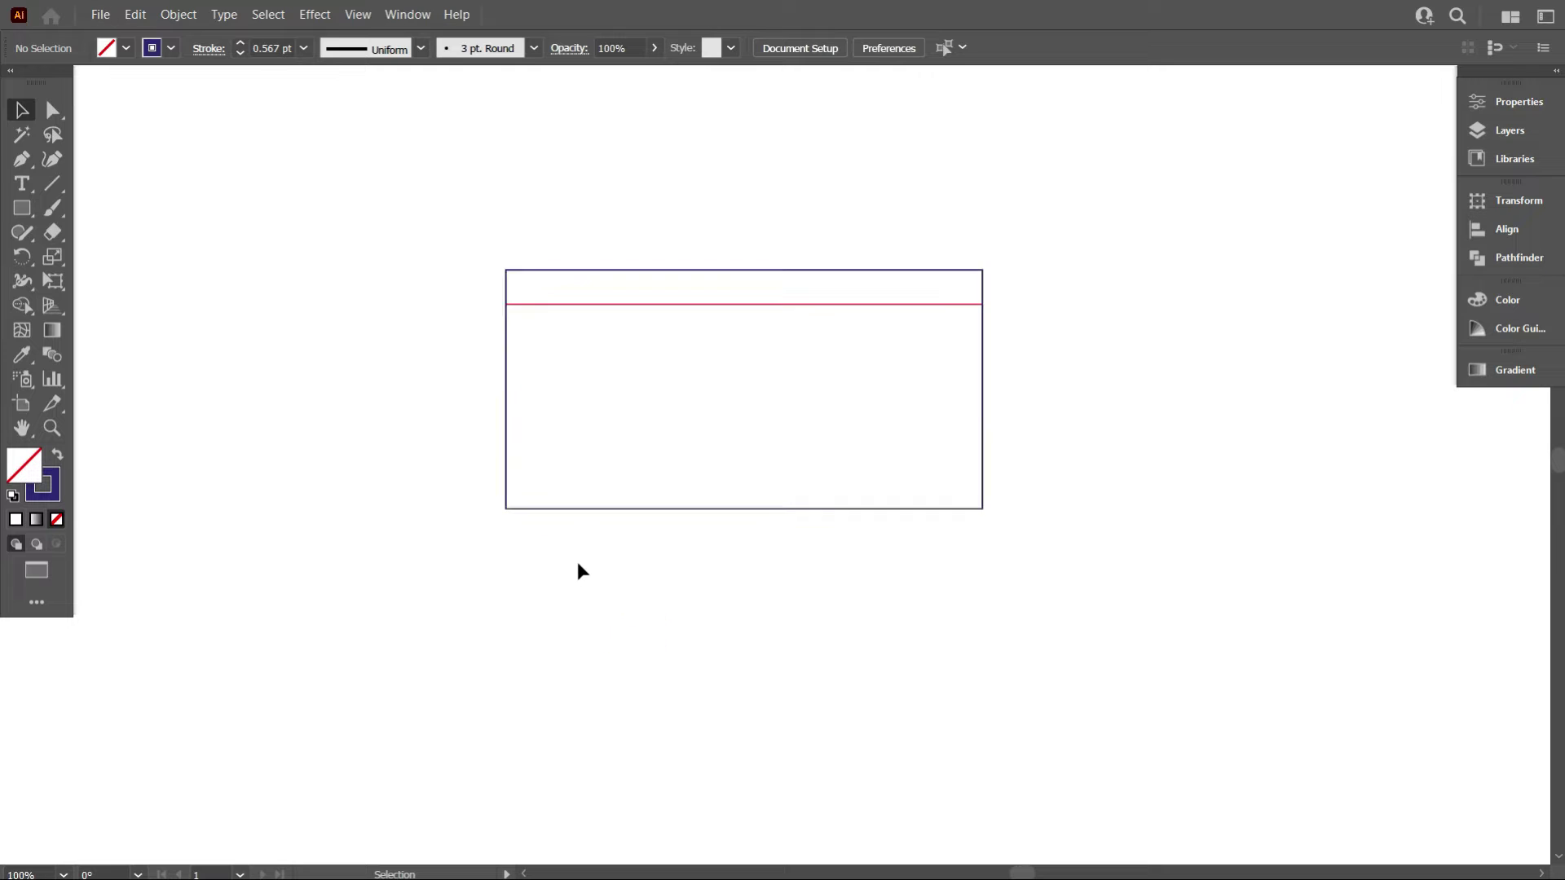
scroll(630, 587, up, 1)
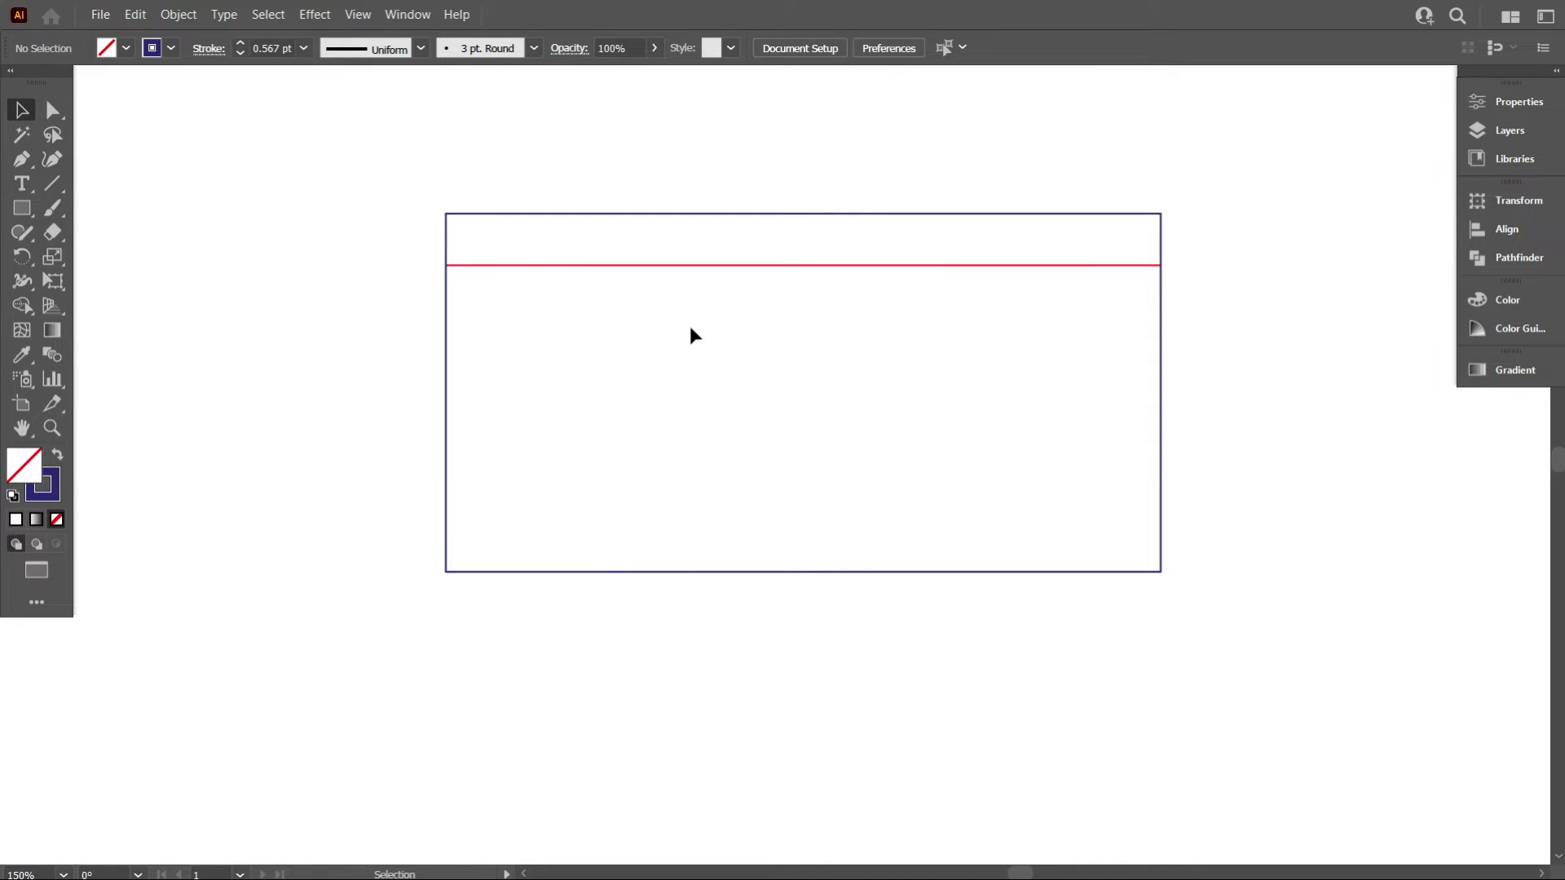
scroll(604, 392, down, 2)
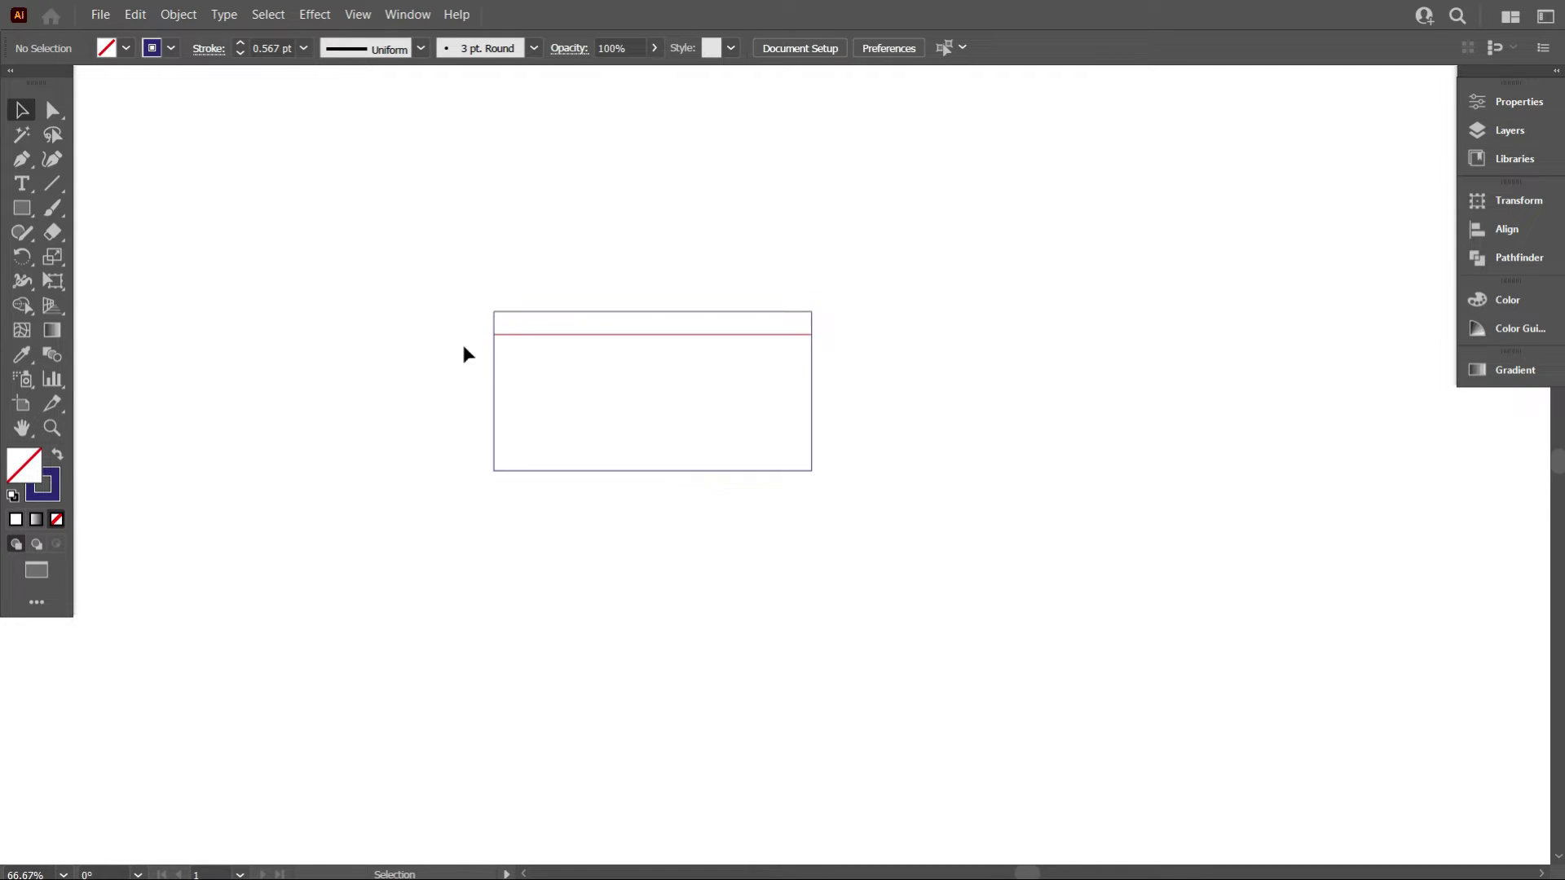
Move the trim rectangle with its crease line up and to the right to free working space, and deselect them.
drag(365, 249, 850, 550)
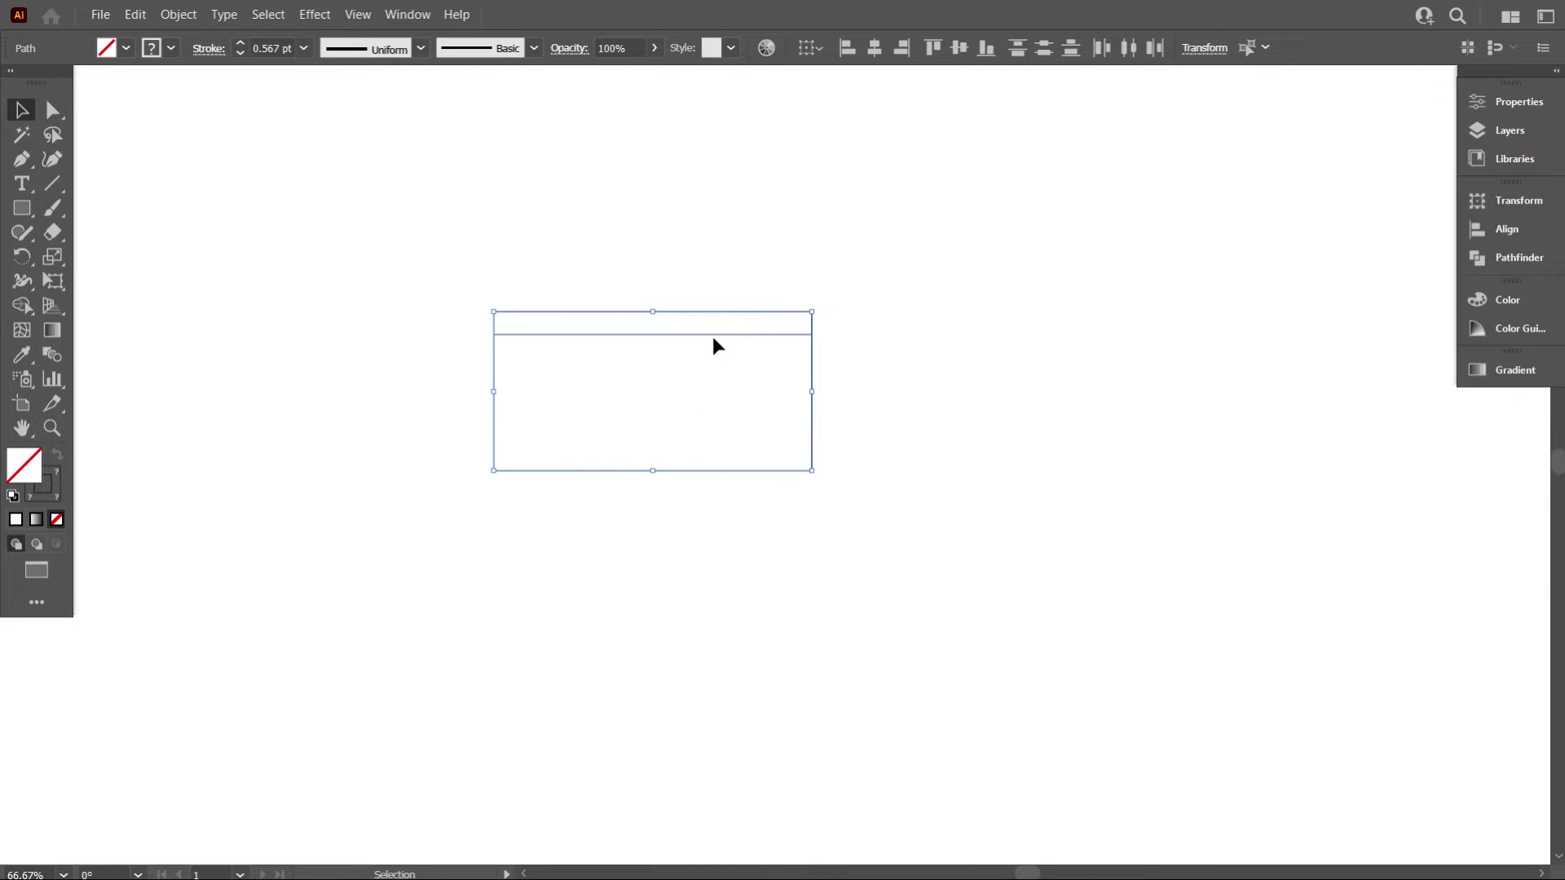
drag(720, 342, 1312, 150)
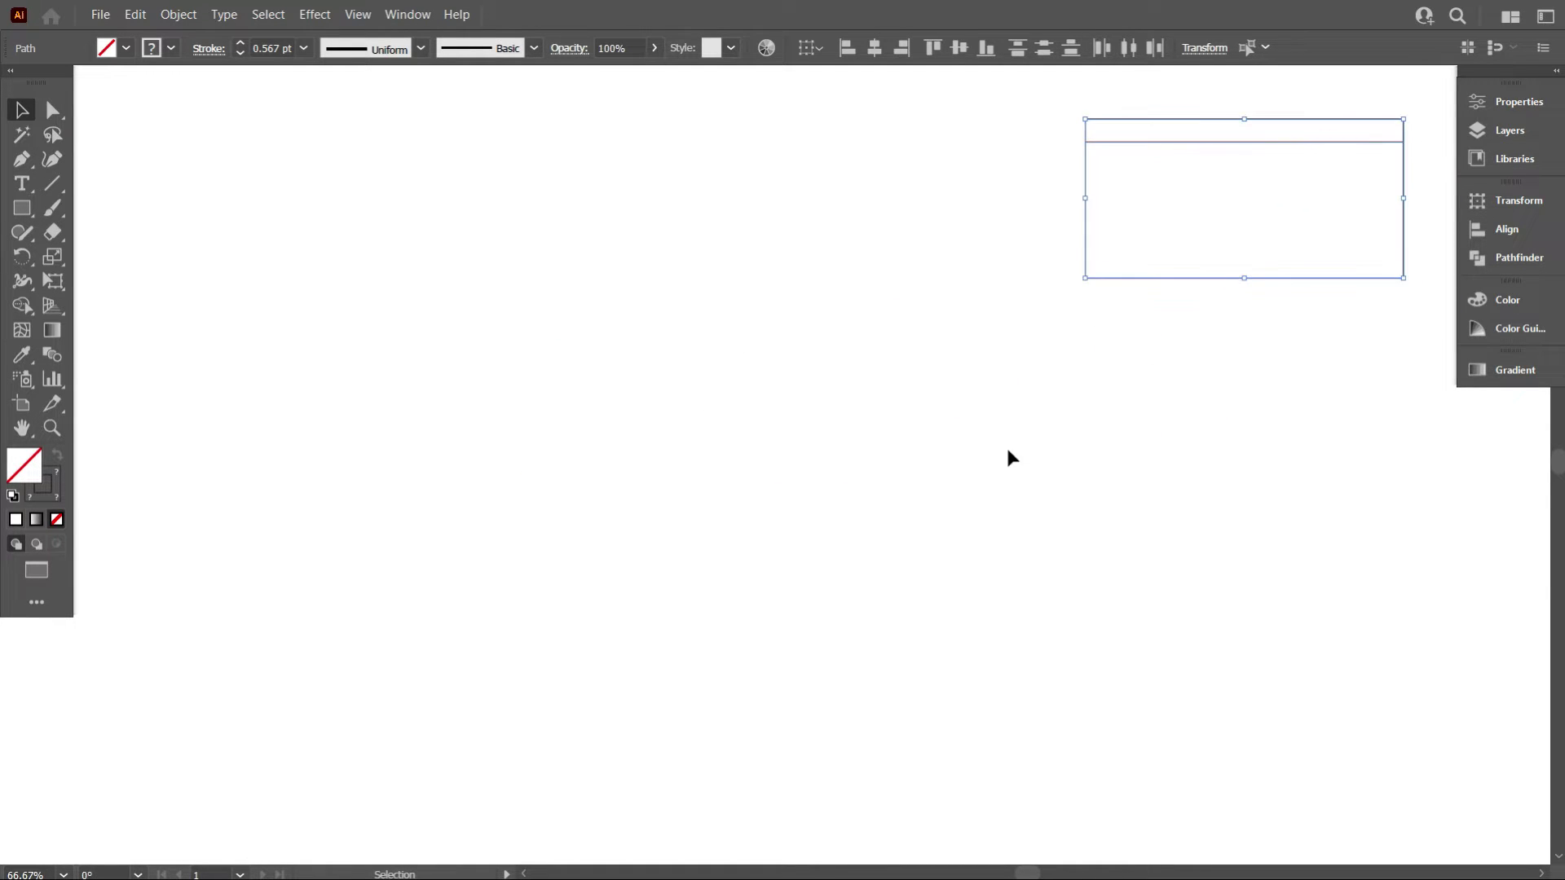
click(1008, 452)
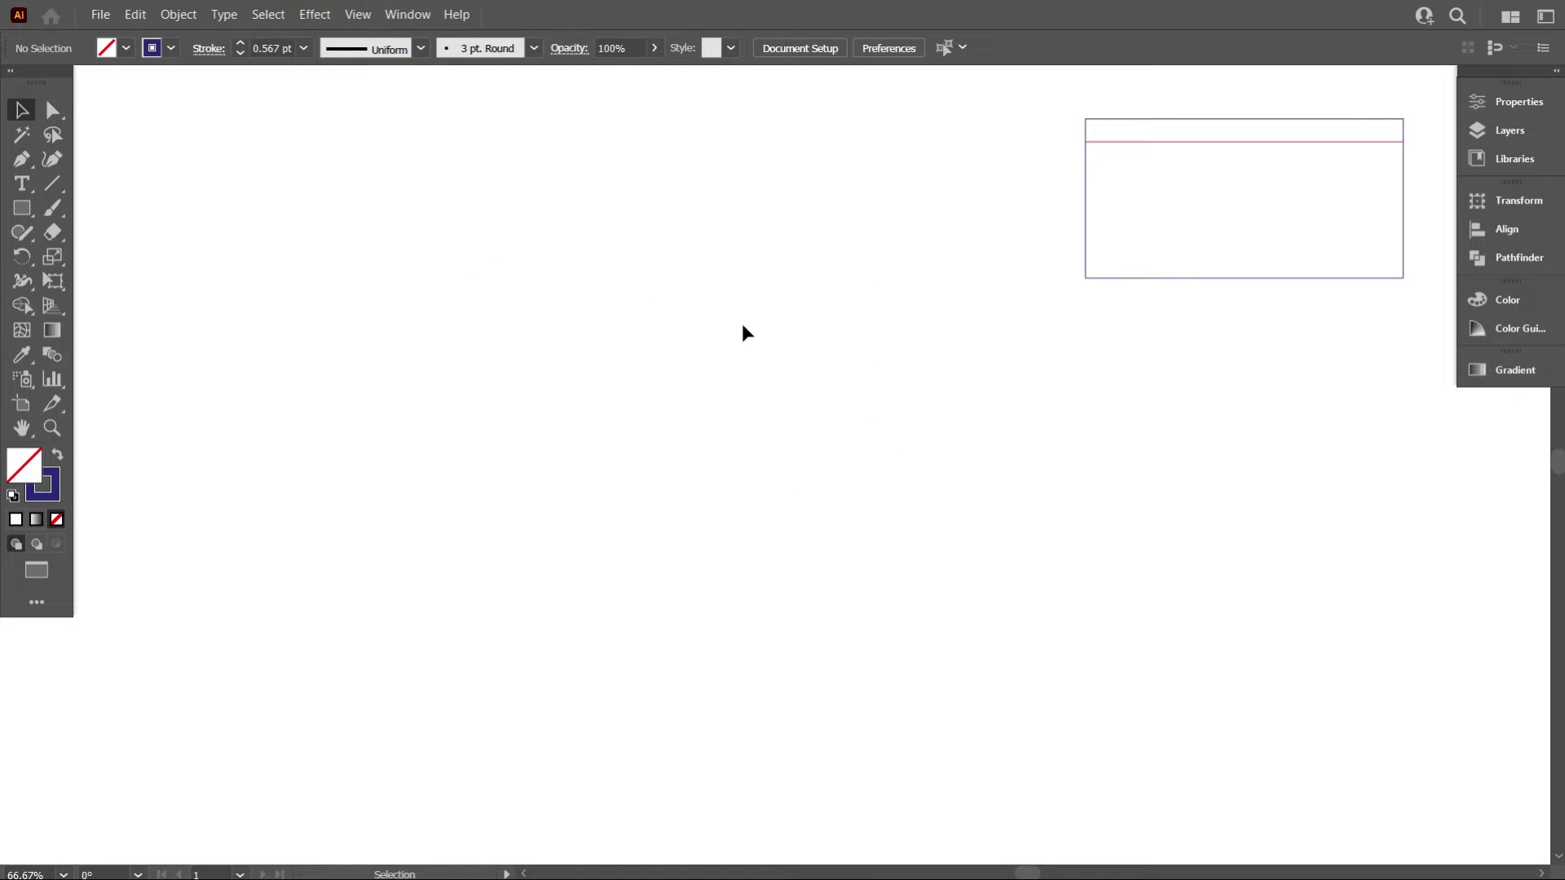
scroll(703, 356, up, 1)
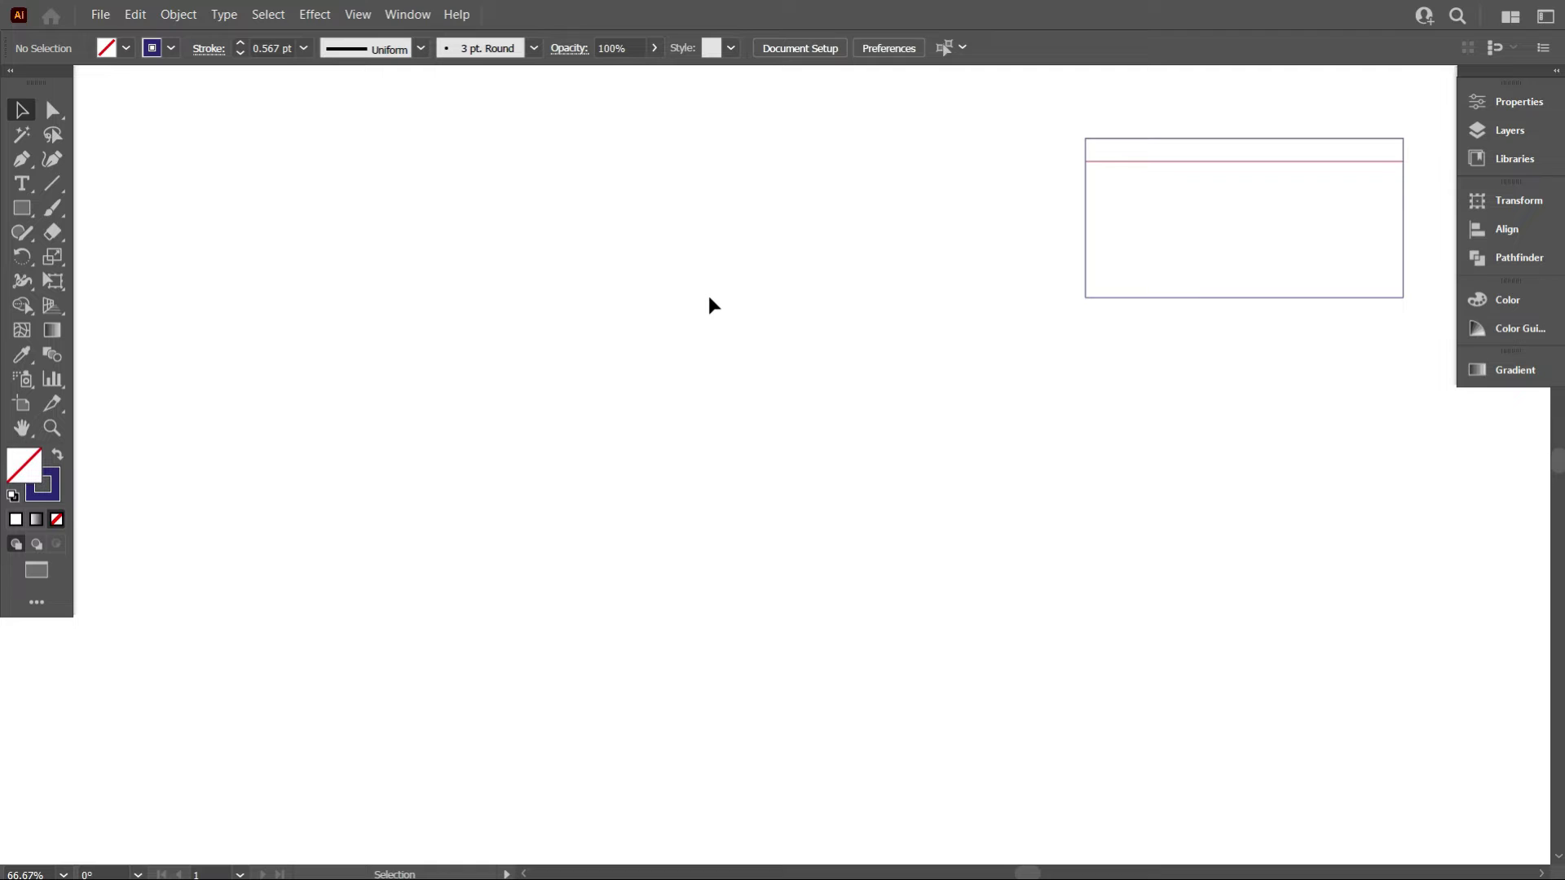
scroll(710, 305, down, 1)
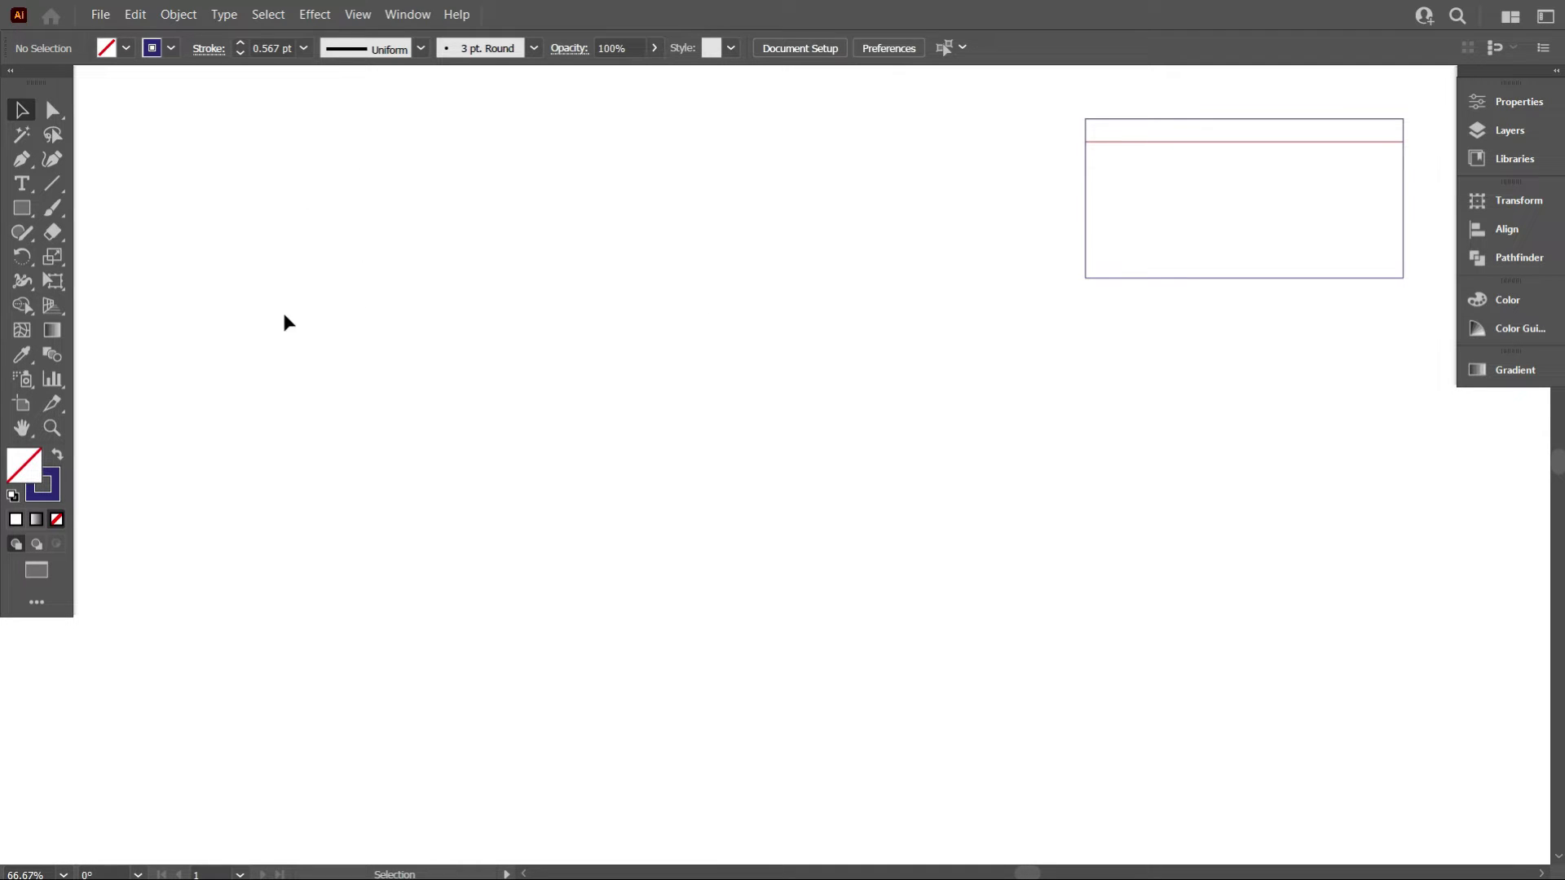
Draw a hexagon with the Polygon tool in the empty area, swap its fill and stroke for a dark-blue fill, and deselect it.
click(22, 209)
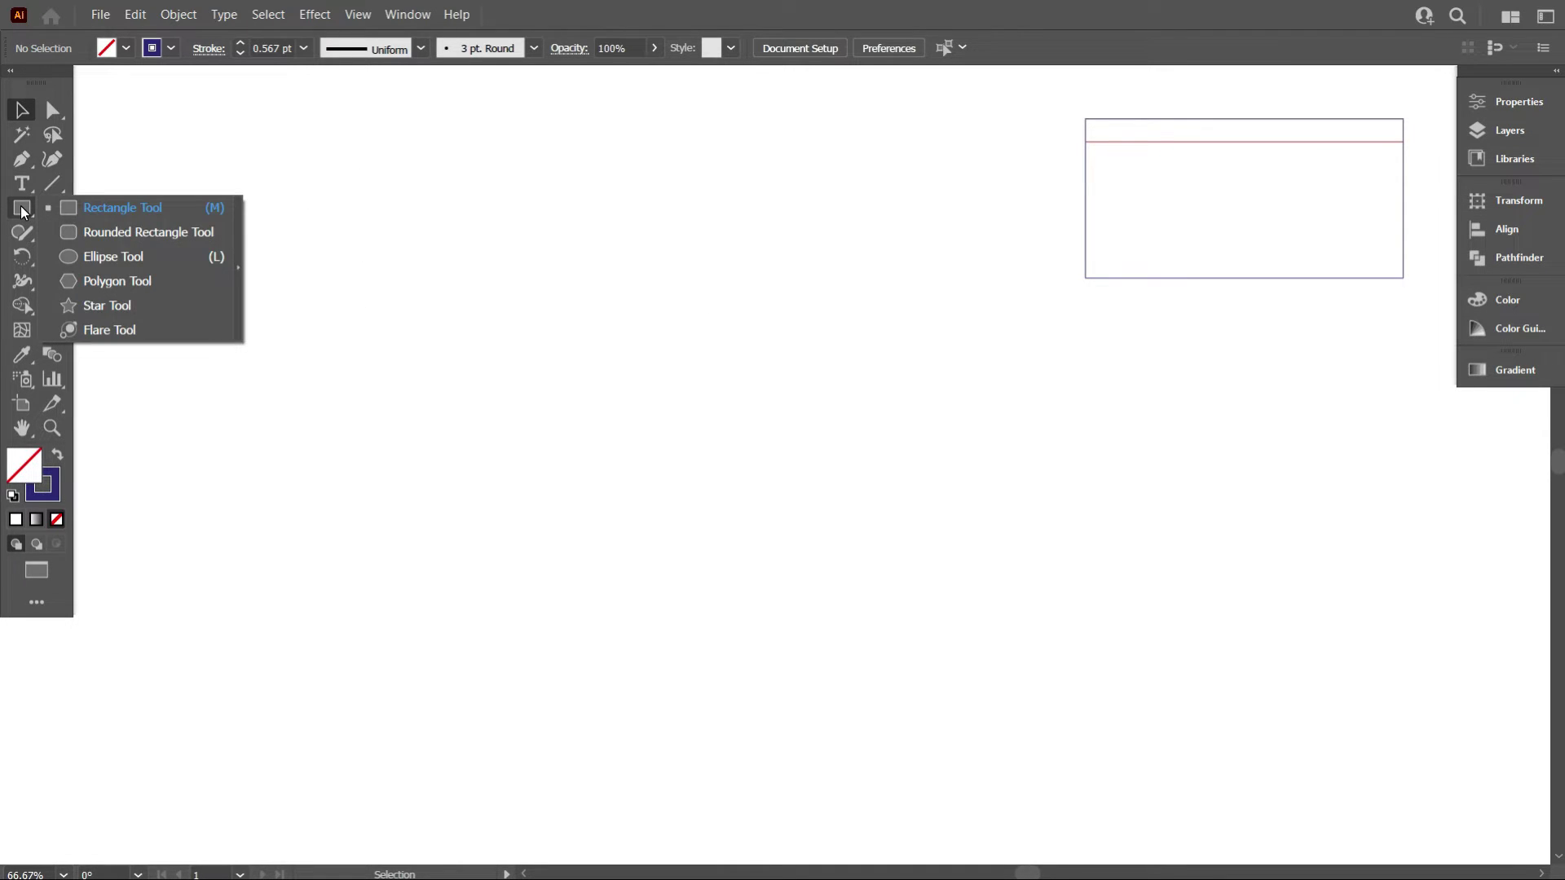
click(117, 281)
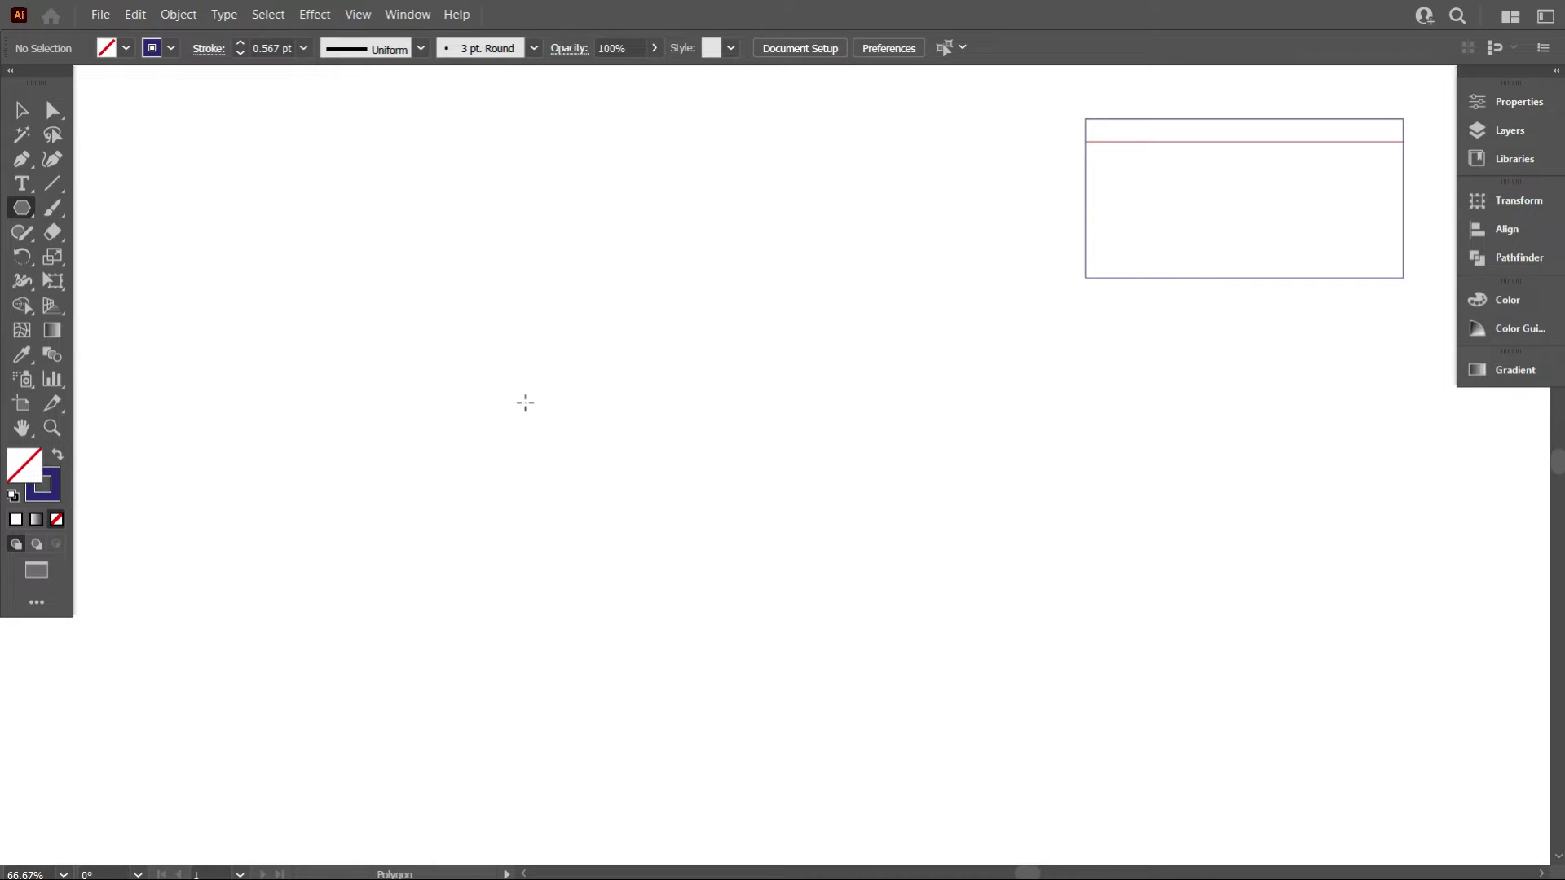
drag(525, 402, 580, 447)
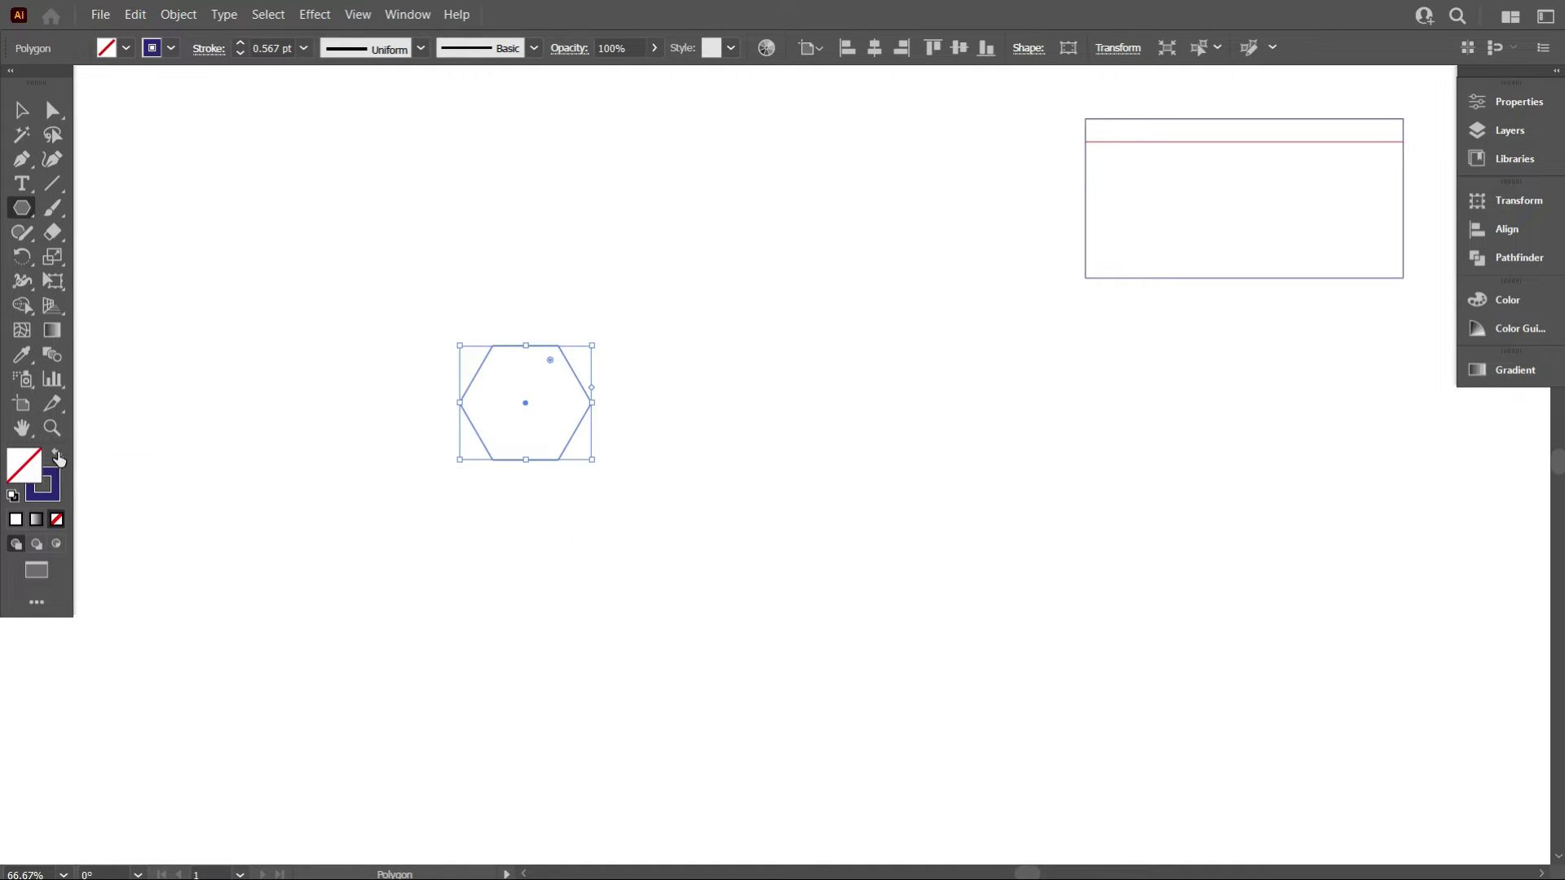
click(57, 455)
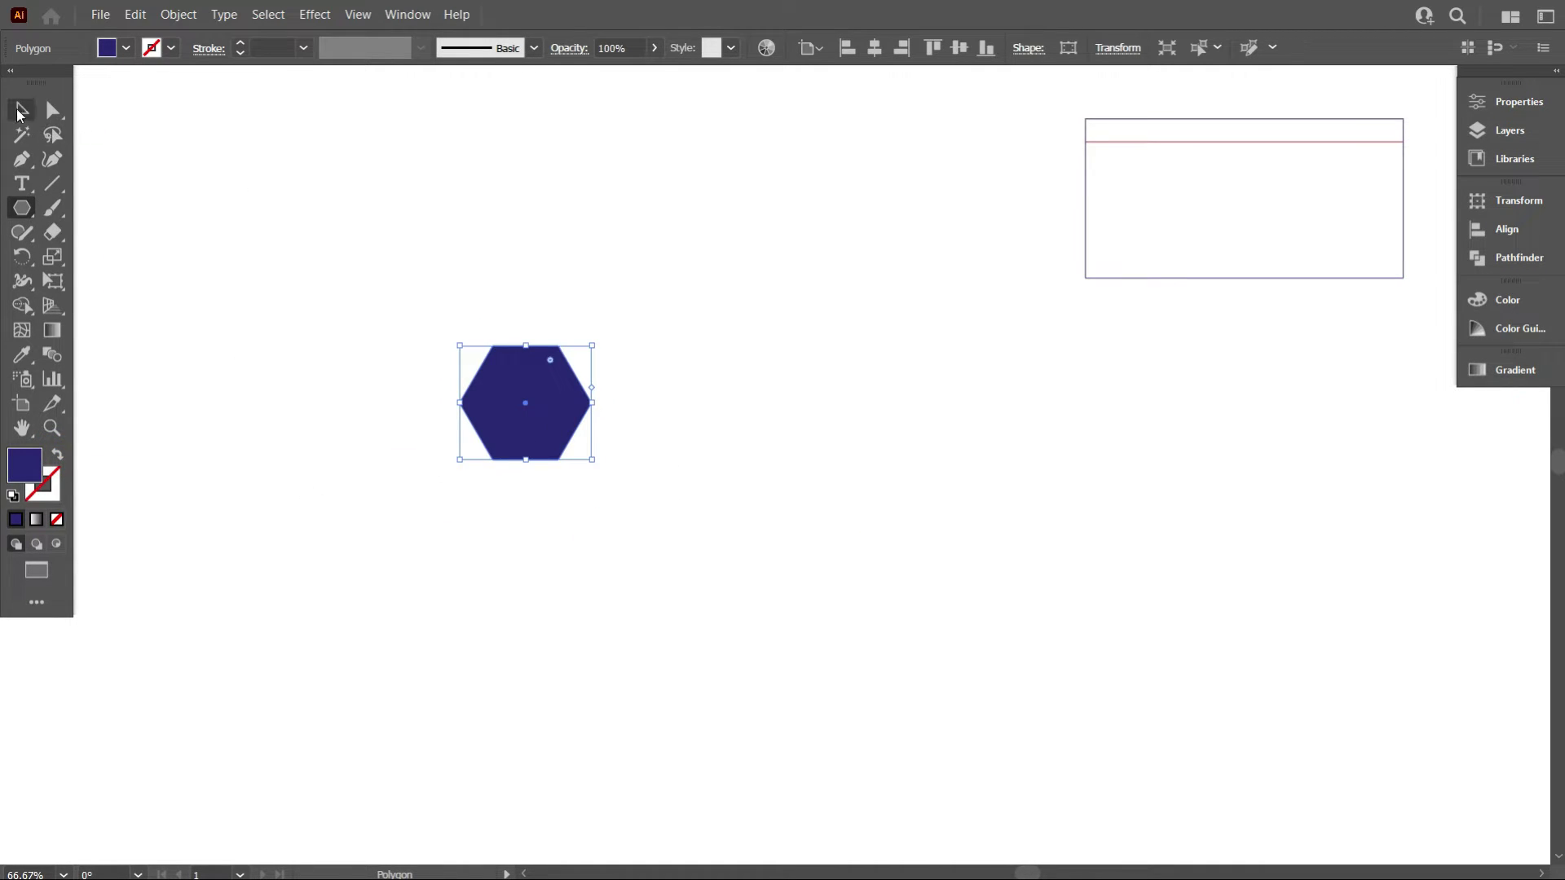
click(22, 110)
click(226, 251)
Rotate the hexagon so that its corners point straight up and down, and deselect it.
scroll(460, 389, up, 1)
drag(427, 309, 665, 484)
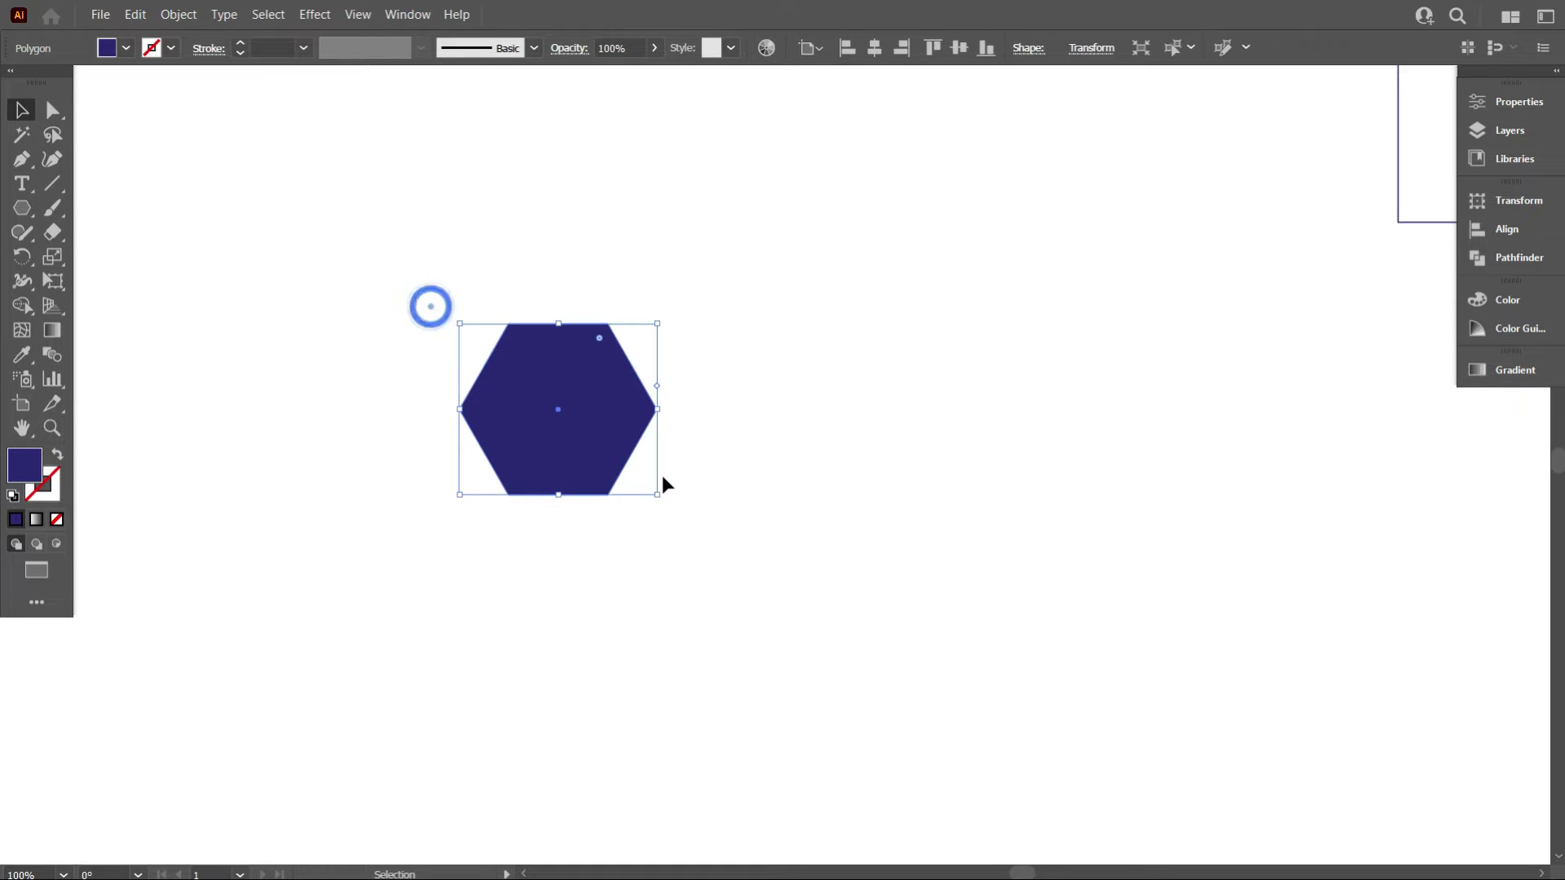
drag(665, 324, 629, 562)
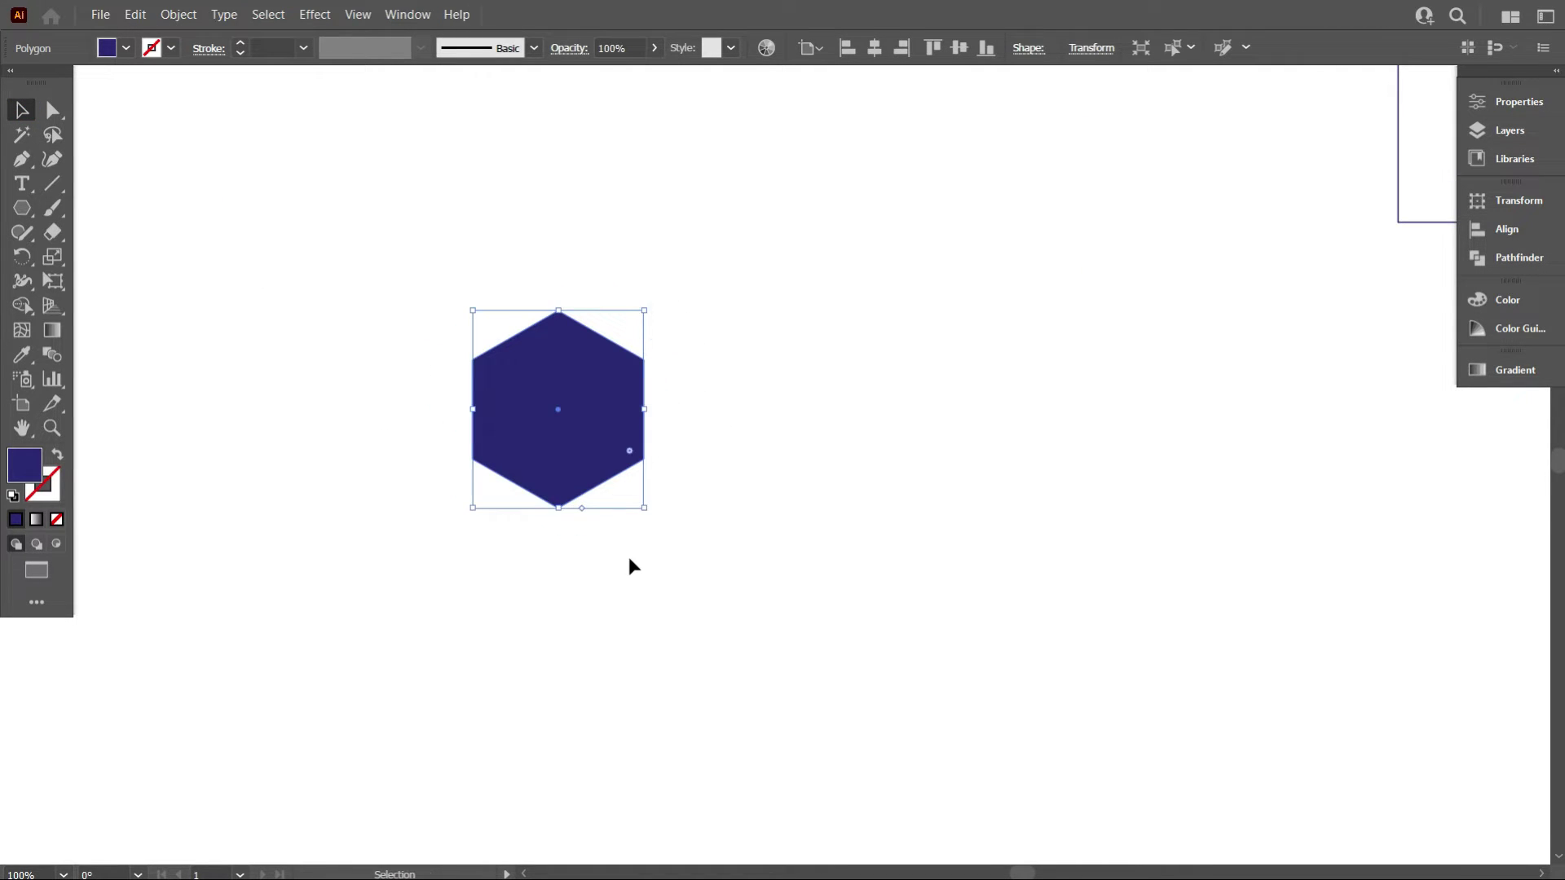
click(629, 561)
scroll(709, 528, down, 1)
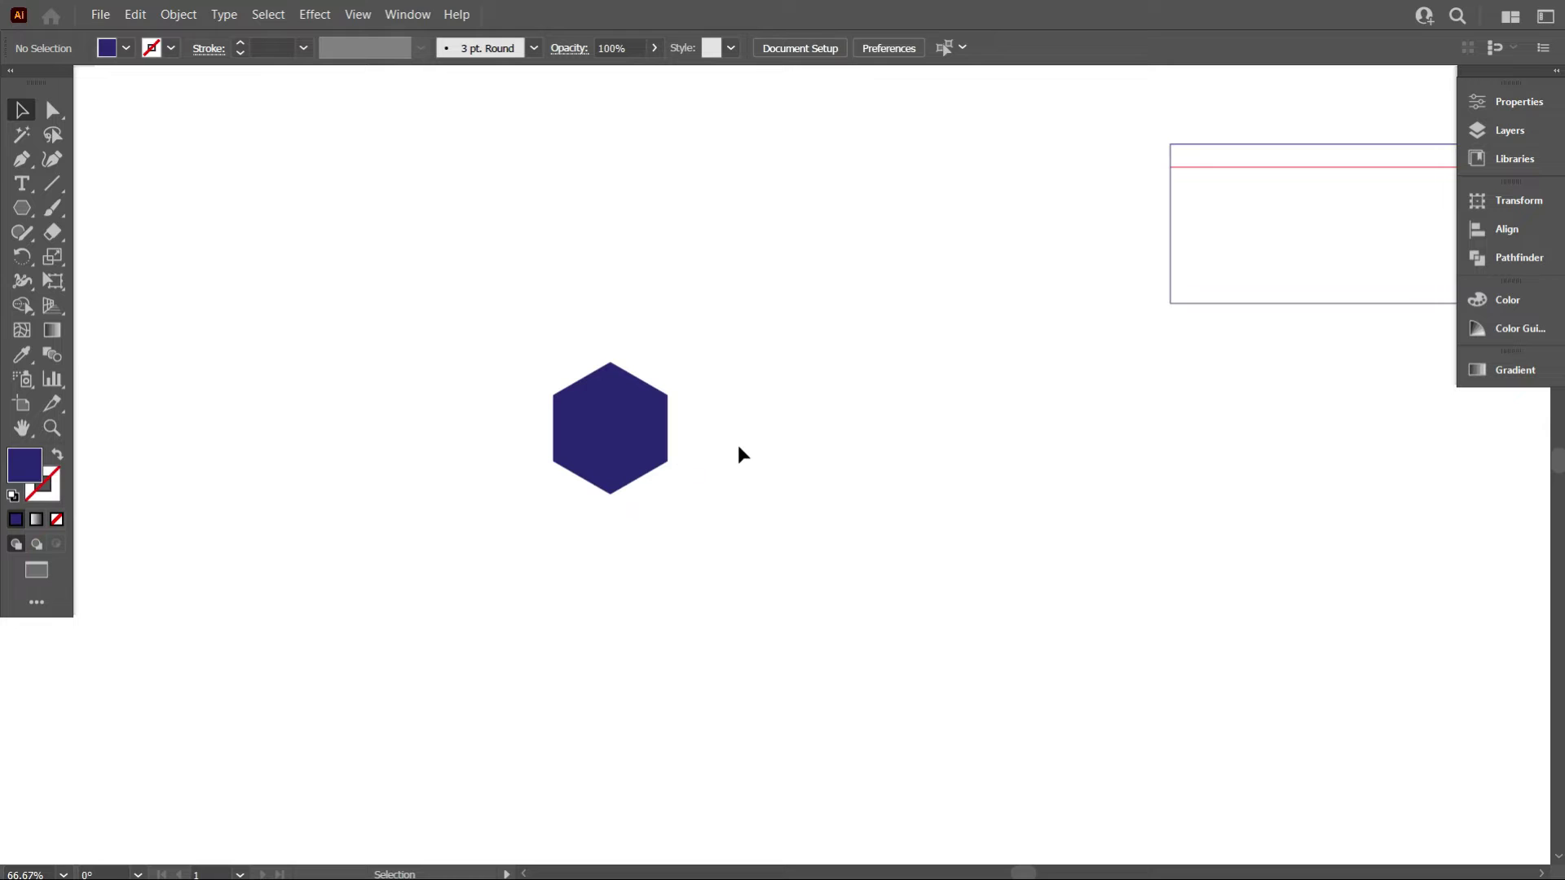
Duplicate the hexagon into a cluster of three, with two side by side and one nested below between them.
click(577, 436)
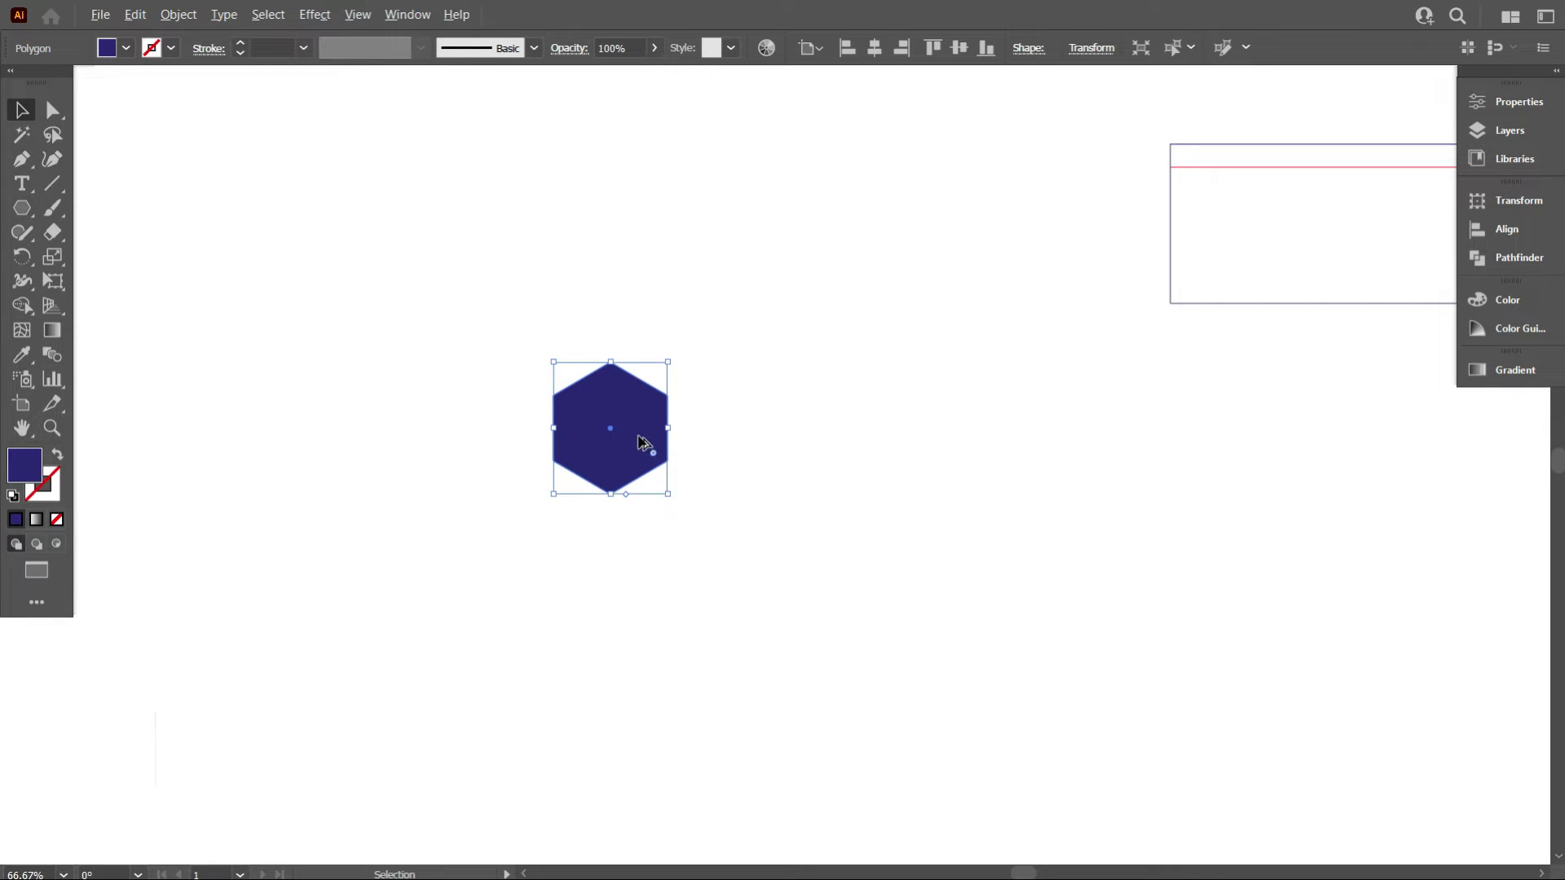
drag(642, 442, 684, 566)
click(839, 559)
key(ctrl+1)
scroll(734, 577, up, 1)
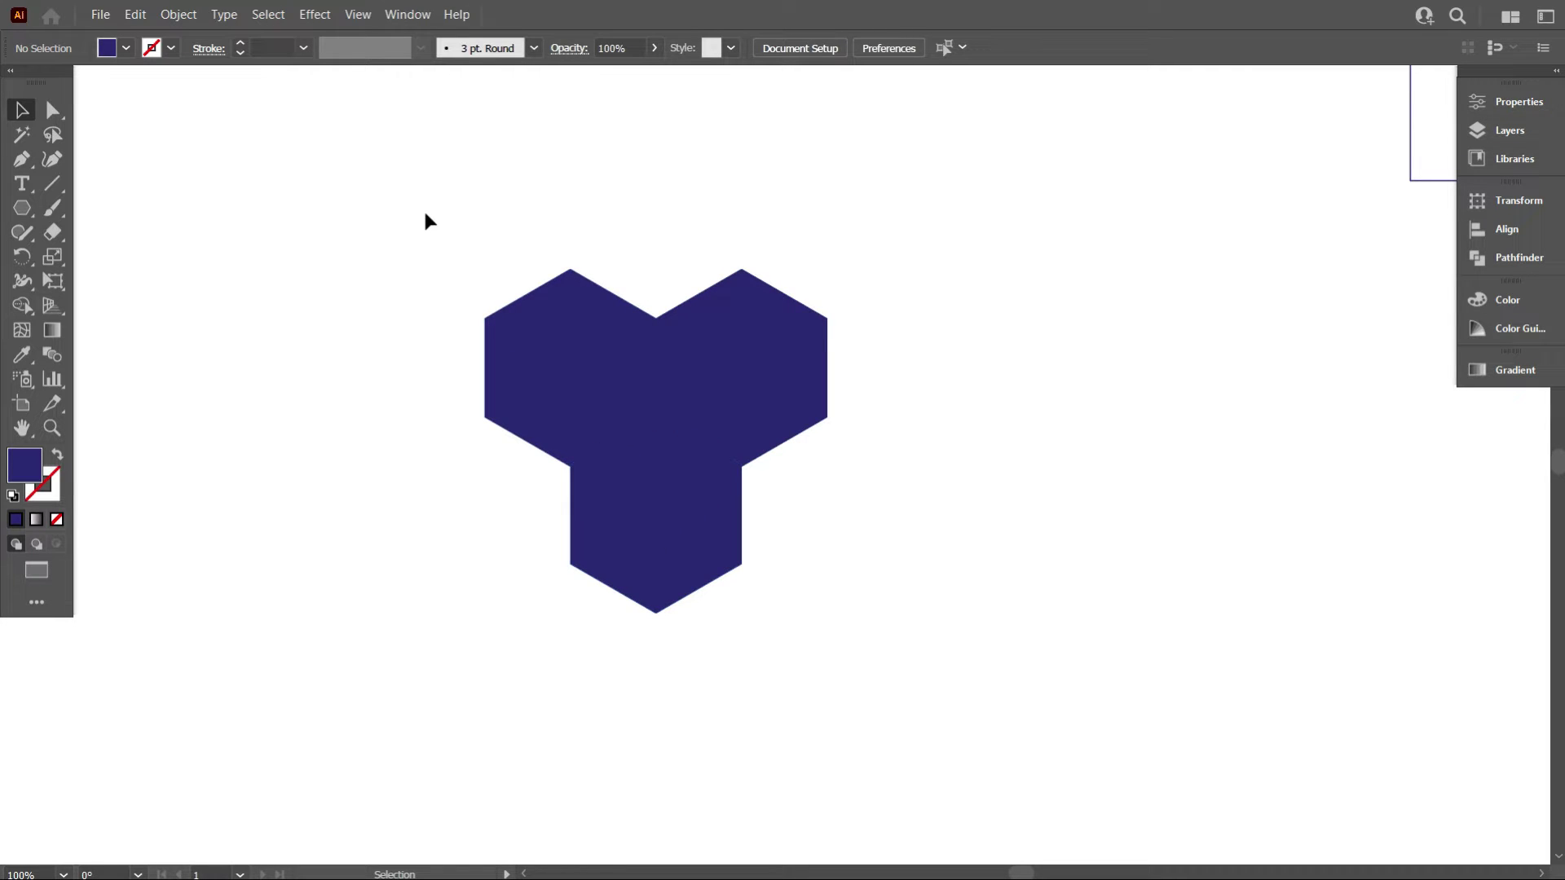
scroll(921, 490, up, 1)
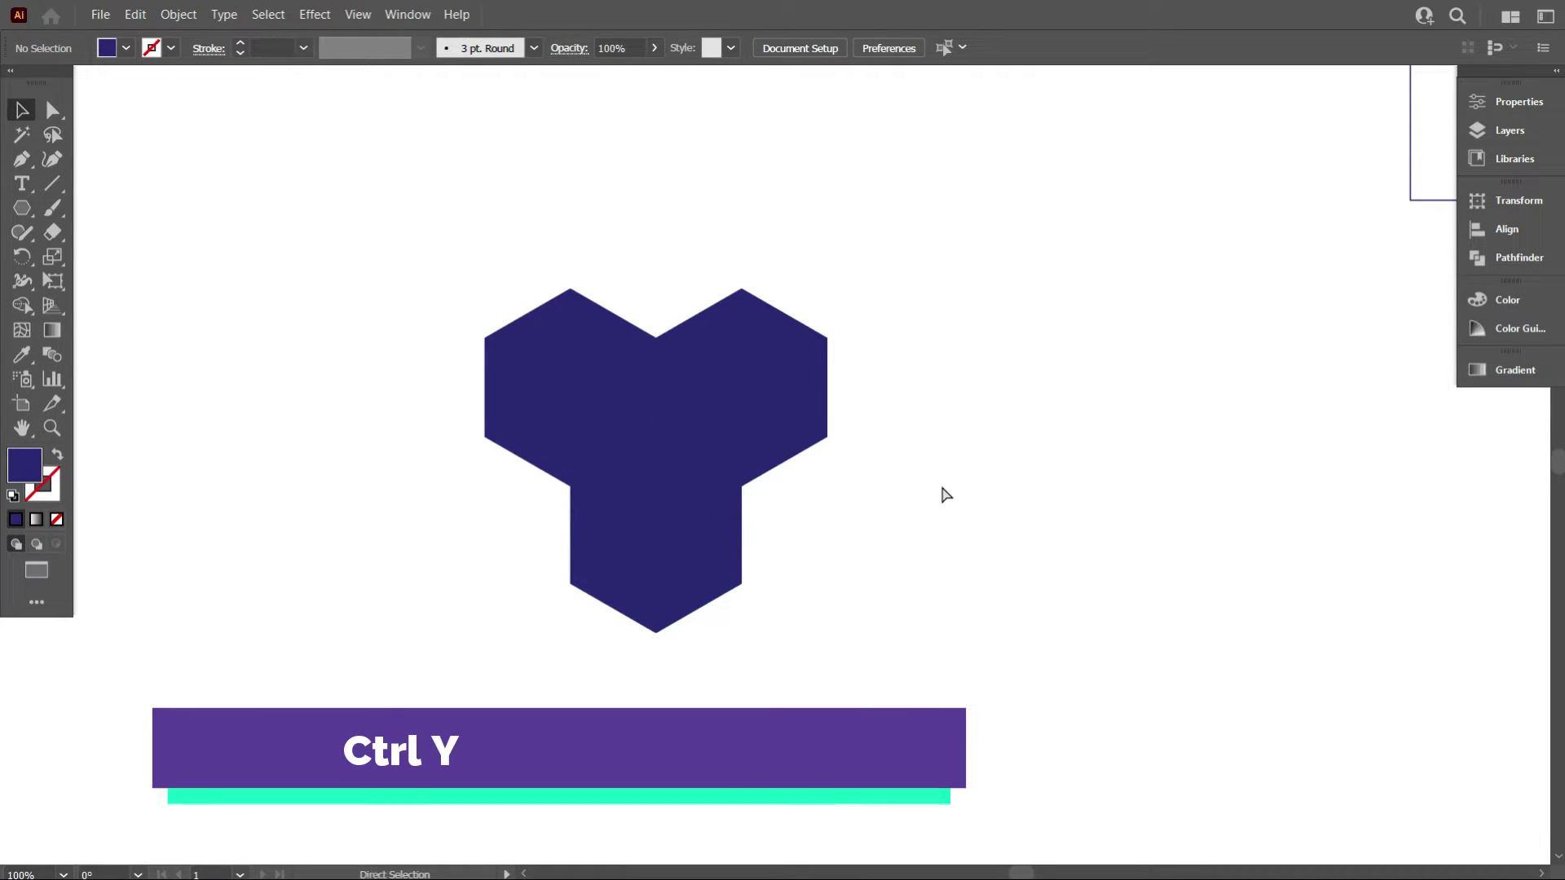
Switch to outline view and snap the lower hexagon's top vertex to the shared corner of the upper two.
key(ctrl+y)
scroll(629, 475, up, 6)
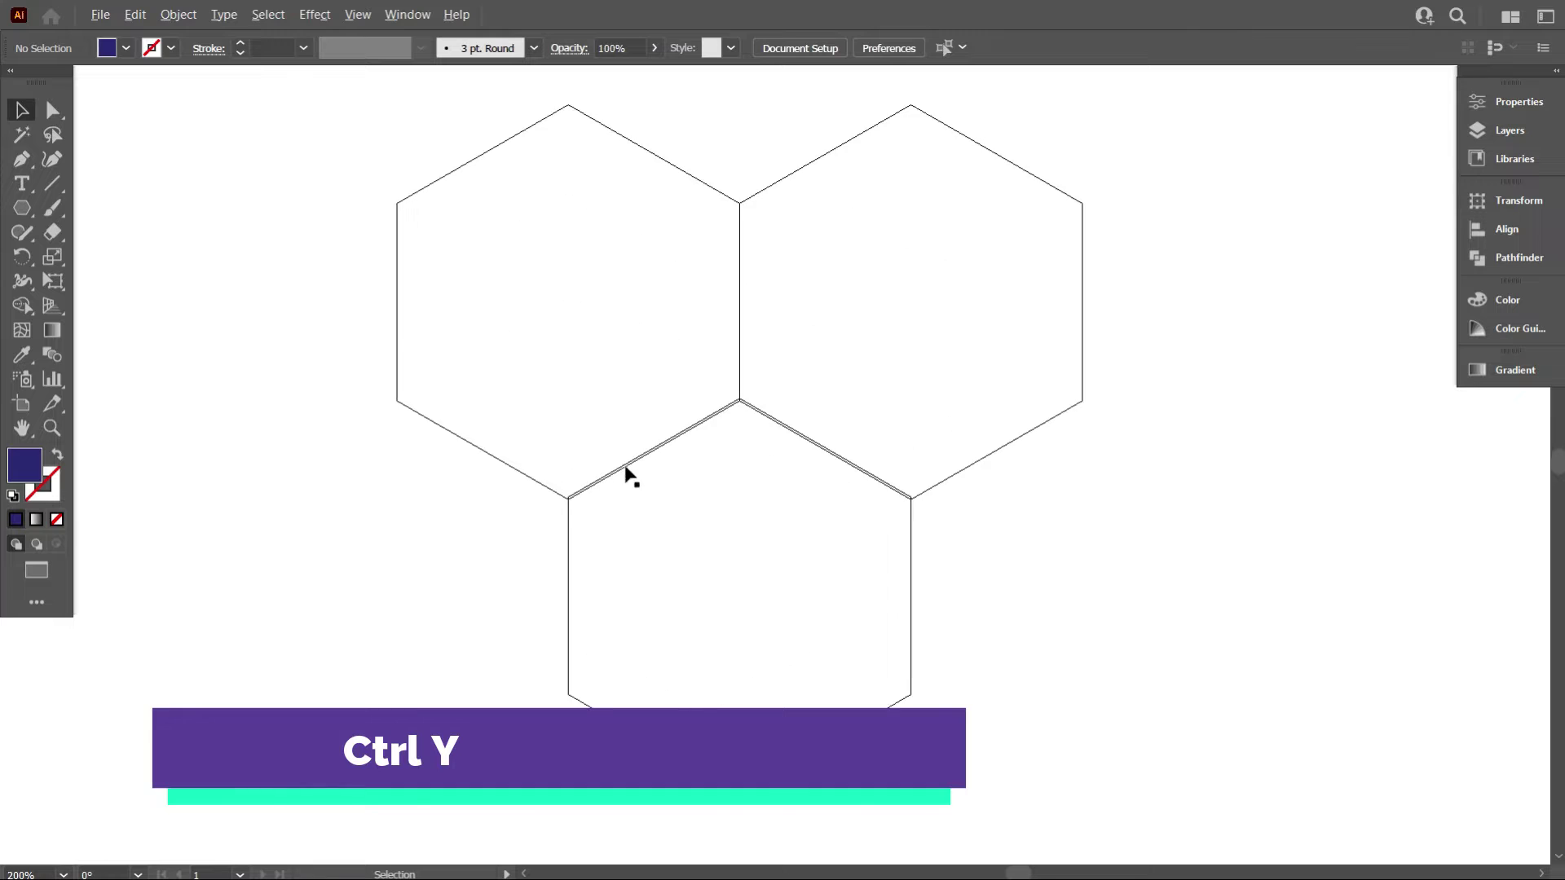
scroll(778, 511, up, 3)
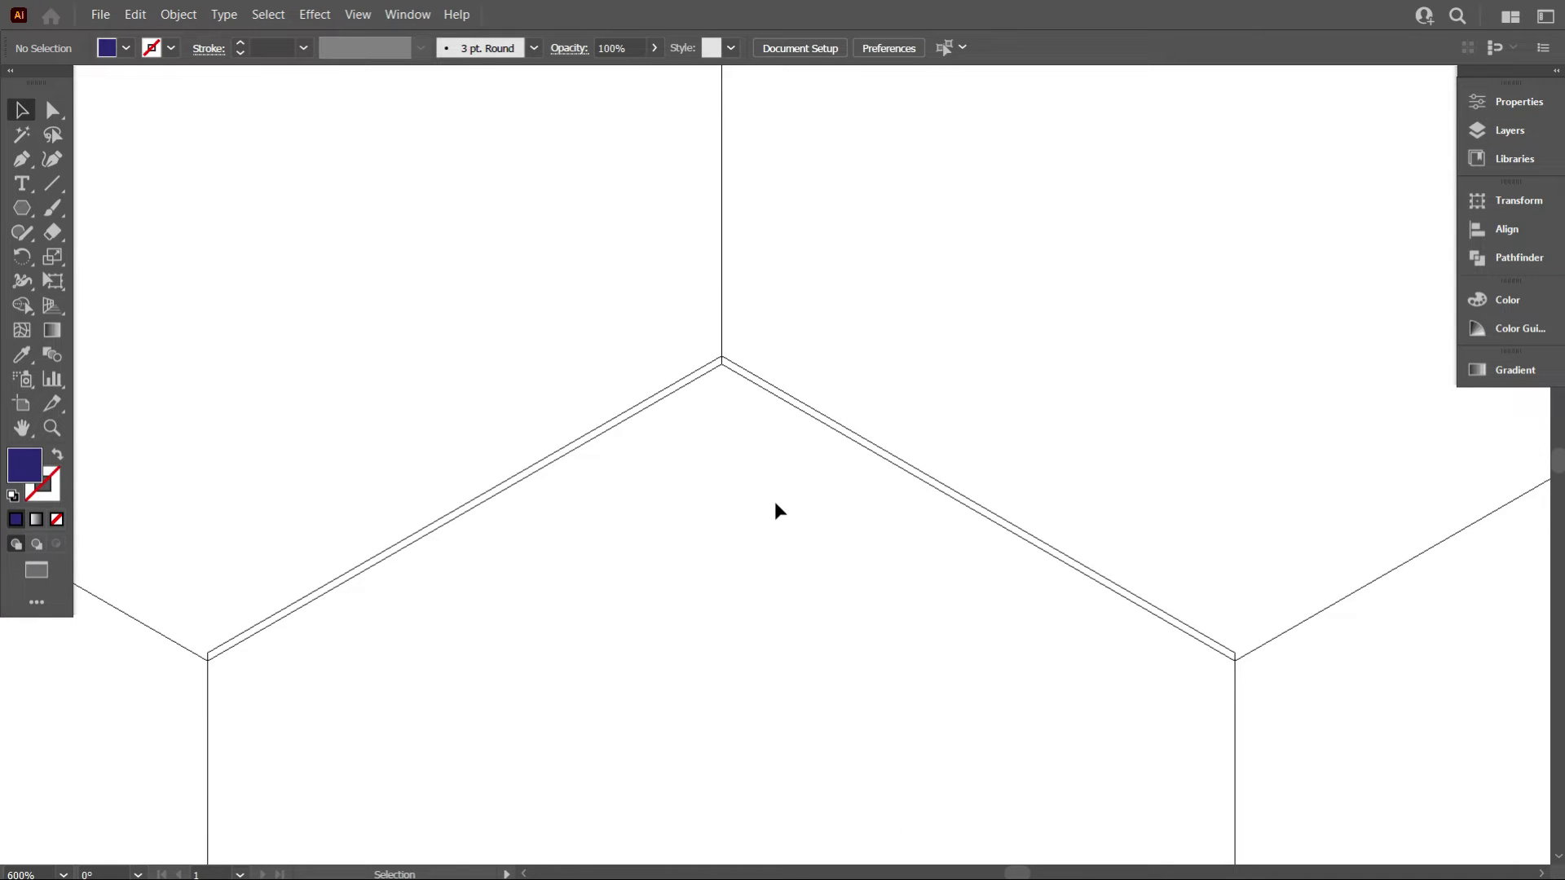
drag(746, 375, 751, 384)
click(740, 488)
scroll(709, 437, down, 2)
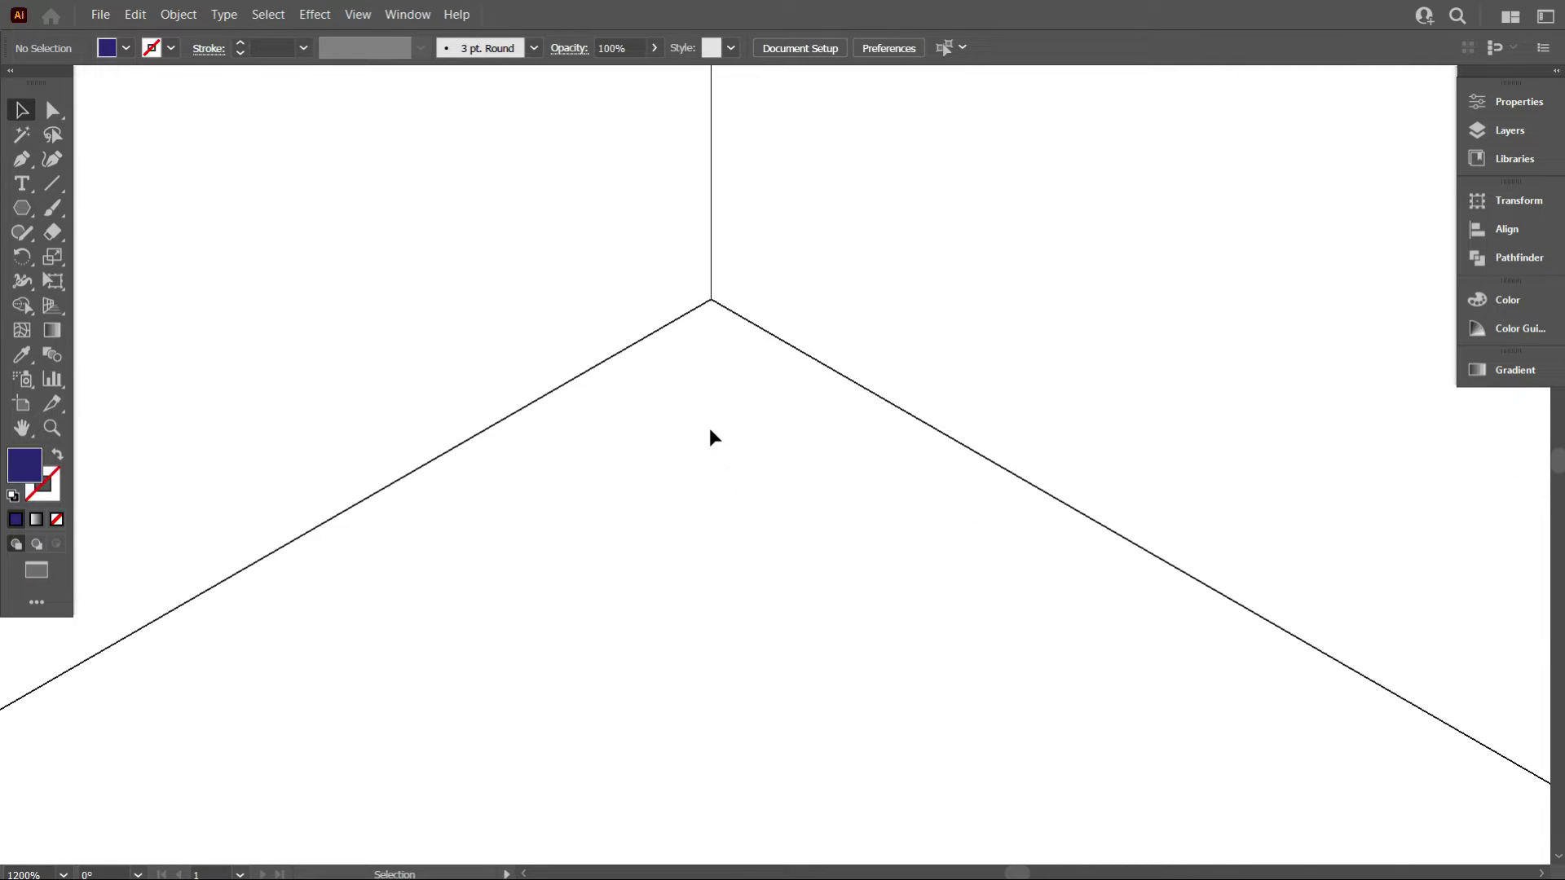
Pull the lower hexagon slightly away from the upper two, and snap its top vertex back to their shared corner.
click(964, 665)
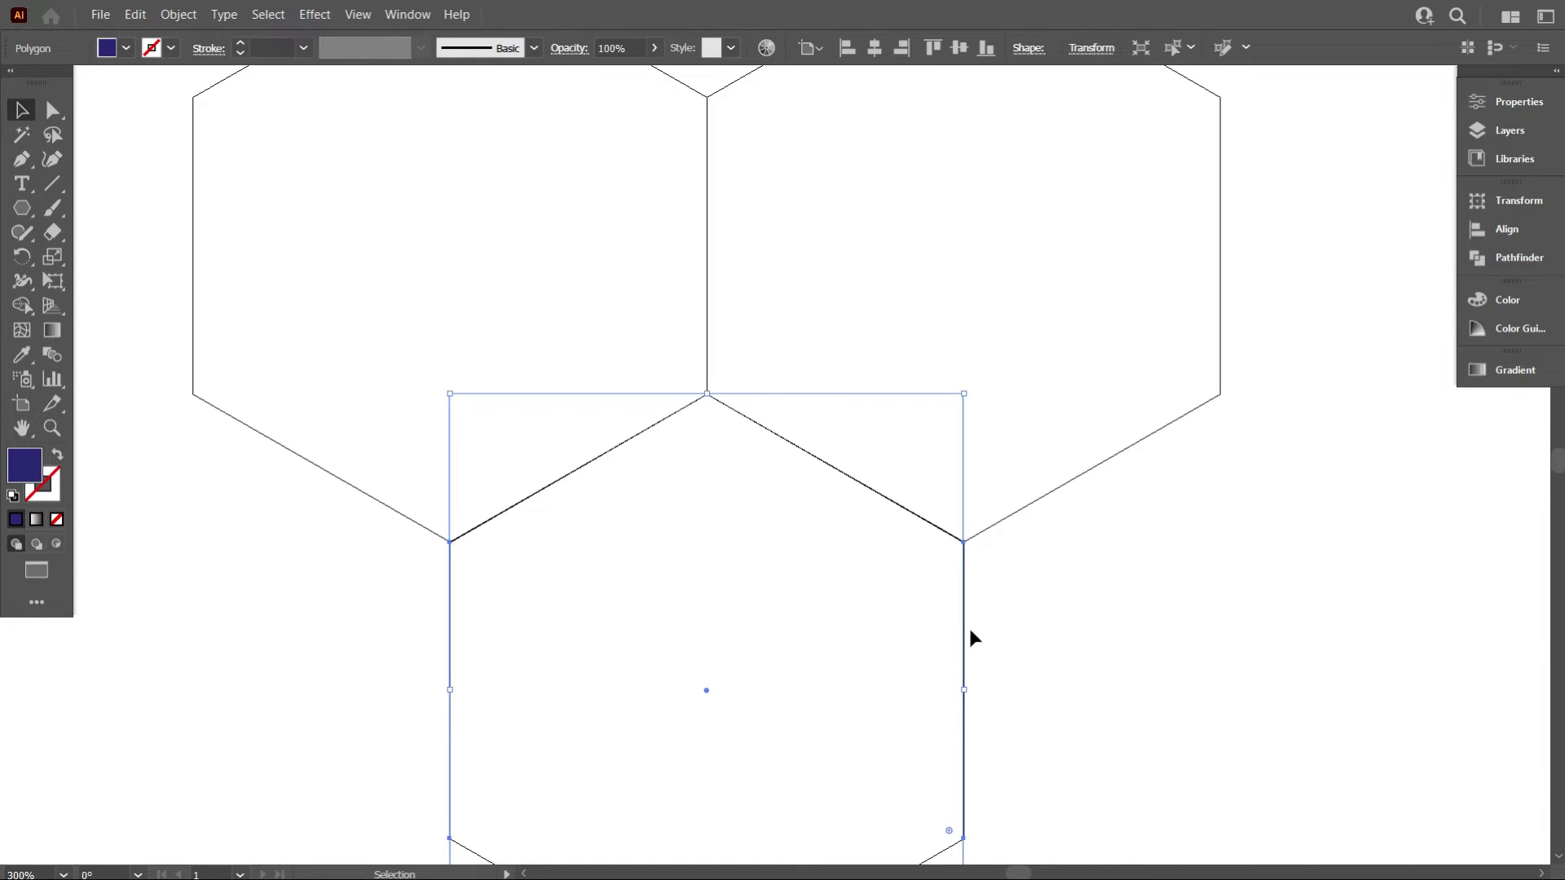
drag(966, 636, 975, 675)
click(912, 667)
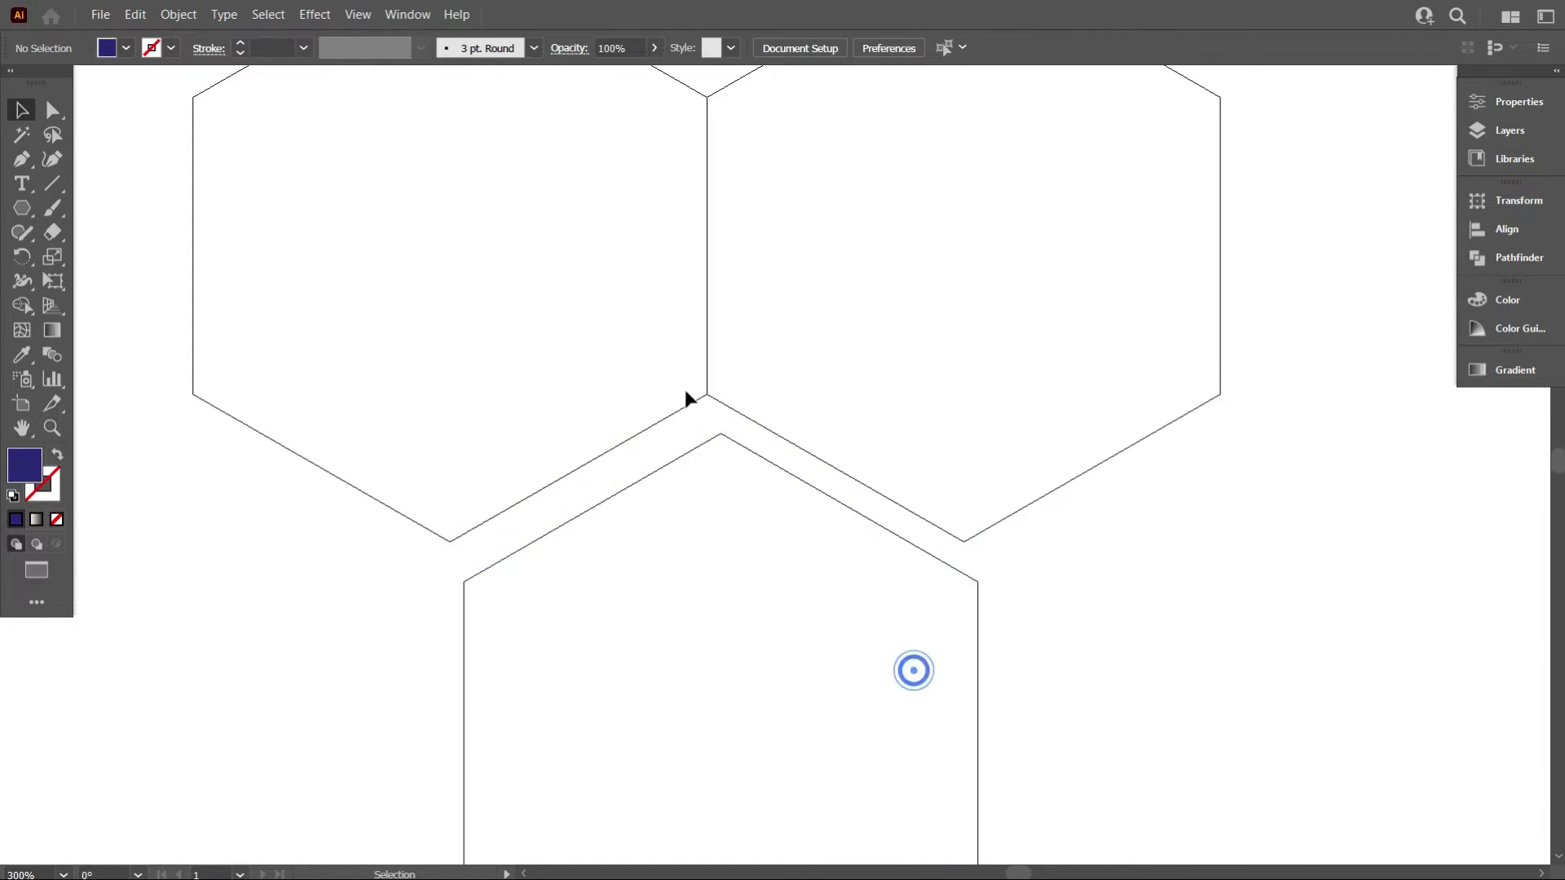
scroll(688, 398, up, 3)
scroll(770, 490, up, 2)
click(790, 519)
drag(782, 557, 706, 349)
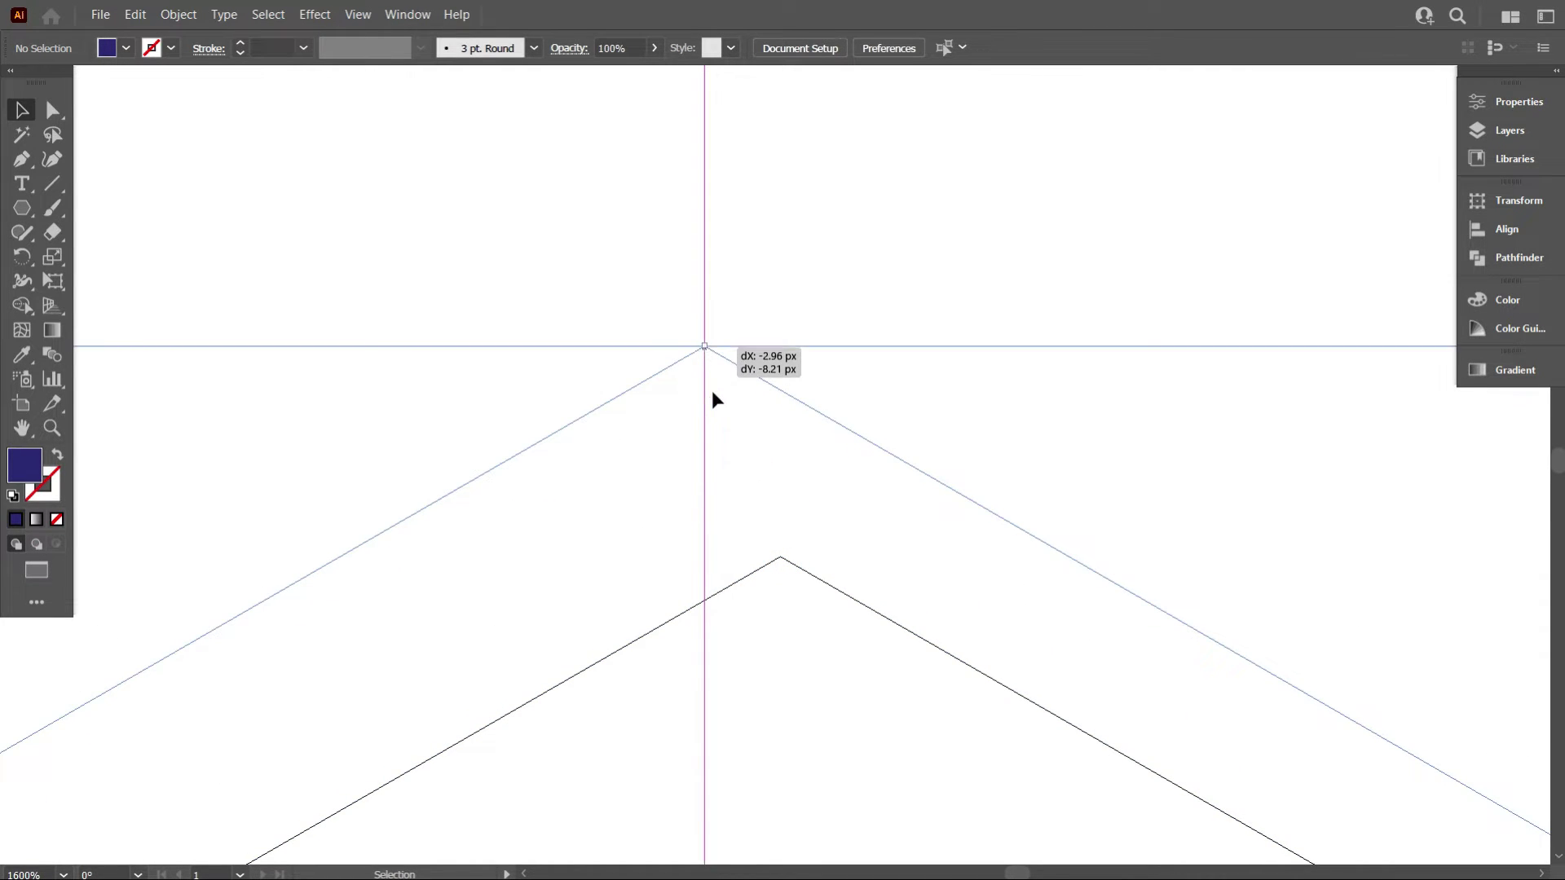
click(714, 394)
scroll(684, 412, down, 8)
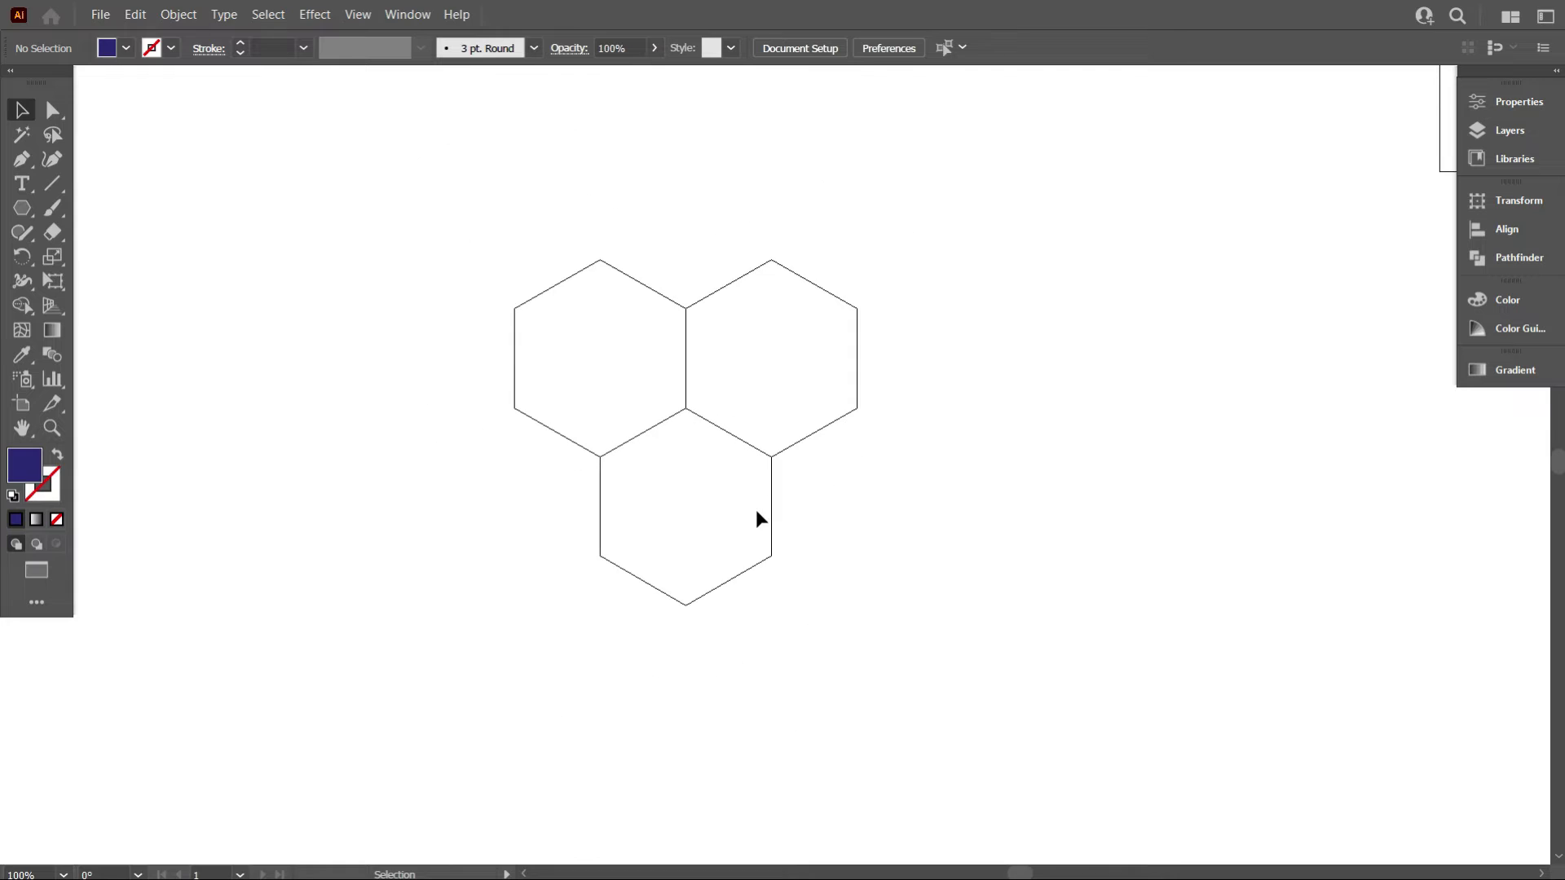
Return from outline view to the filled preview.
key(alt)
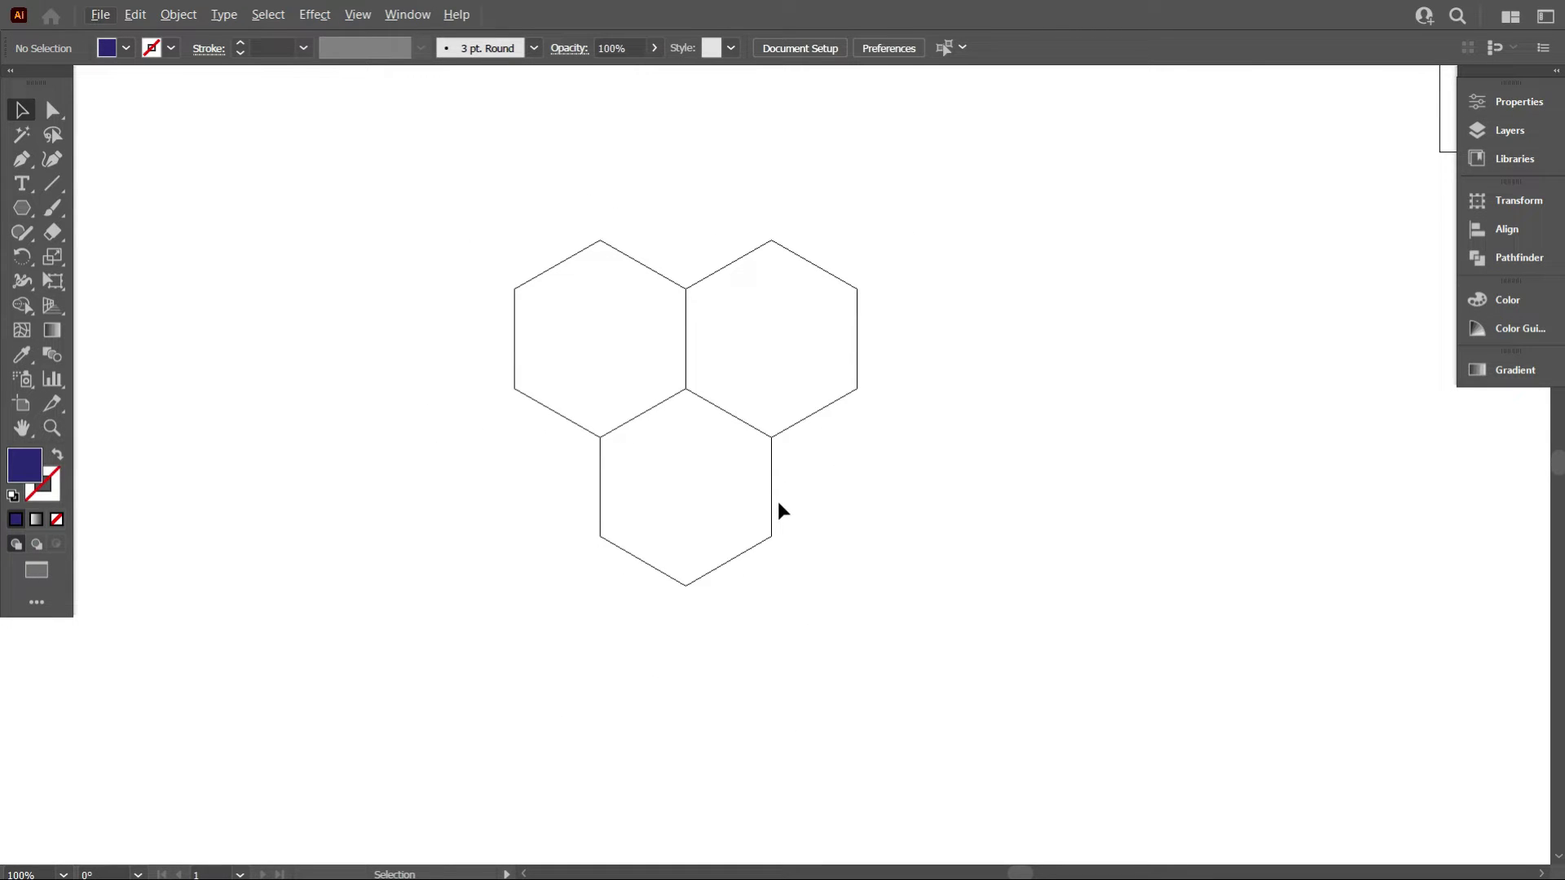
key(ctrl+y)
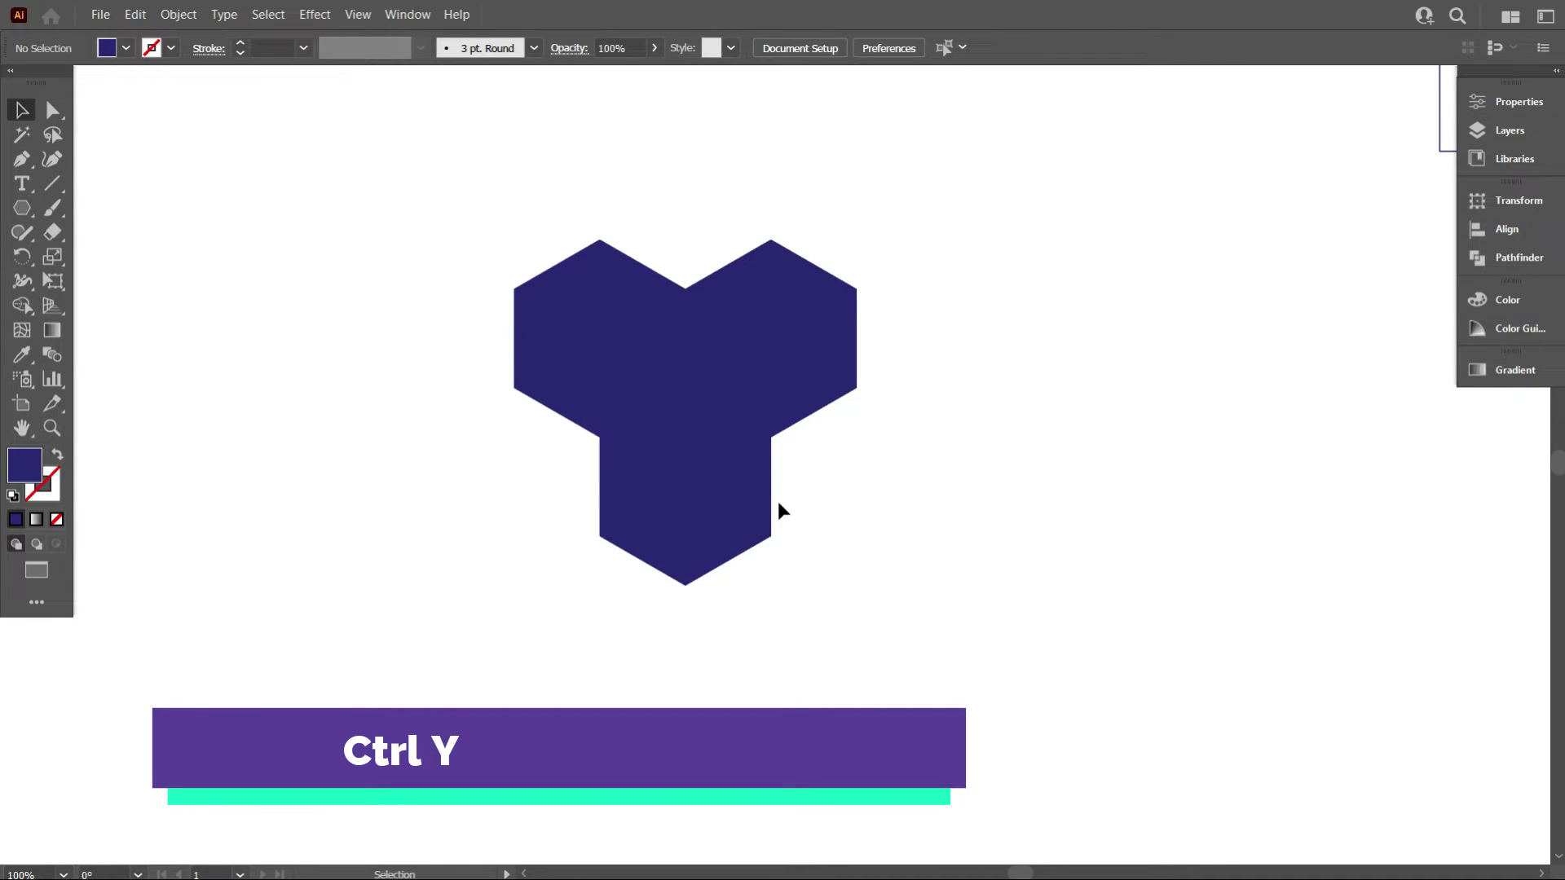
Move the row of orange, yellow and grey color swatches closer to the hexagon cluster, and deselect it.
scroll(762, 478, down, 3)
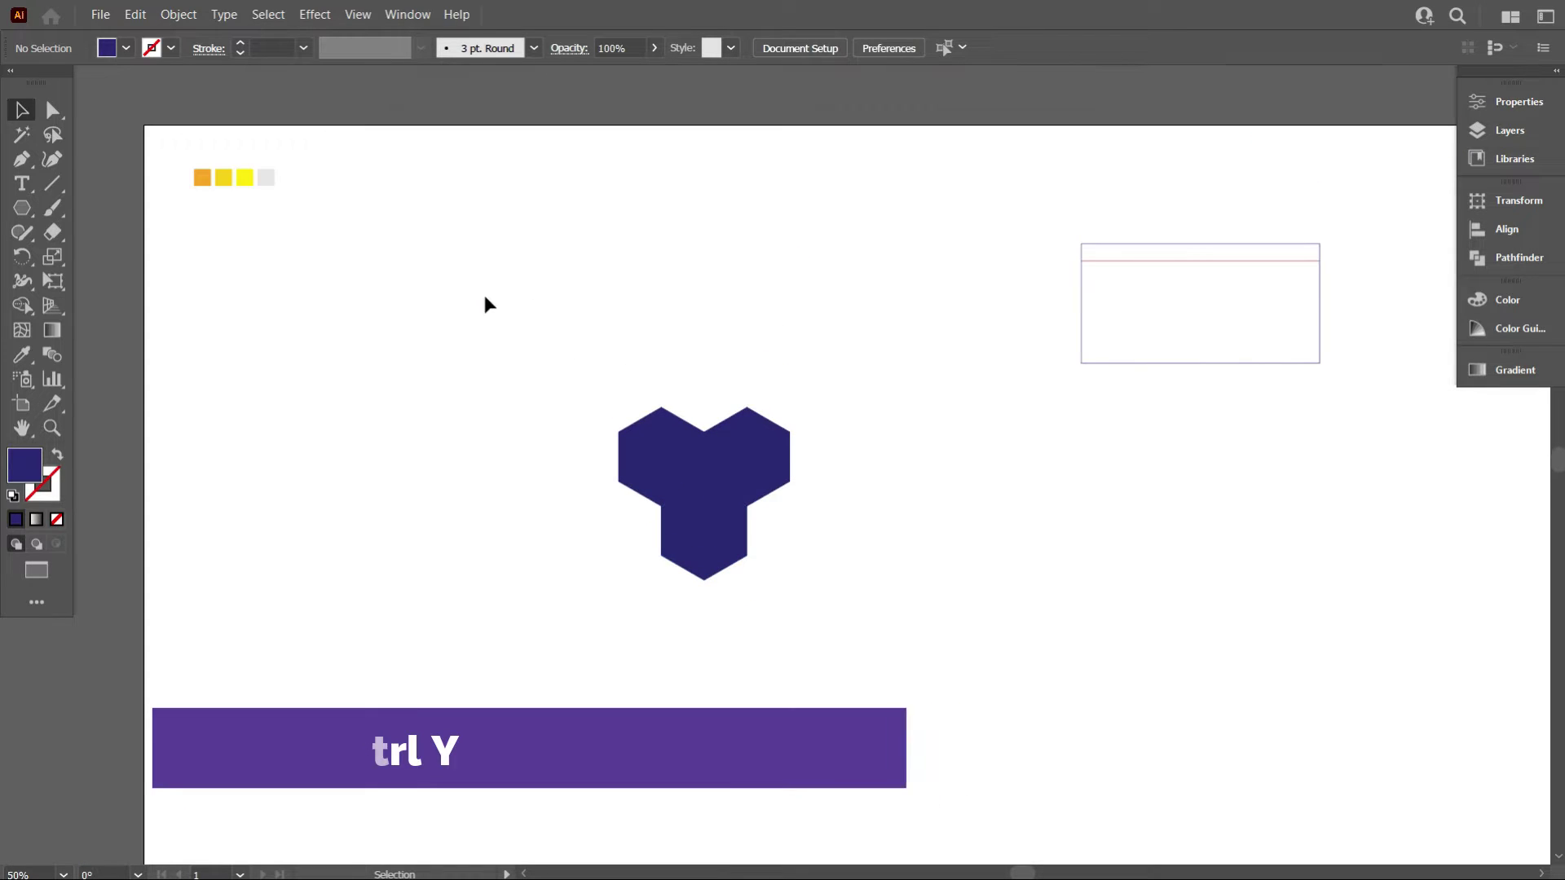
drag(465, 290, 155, 139)
drag(245, 187, 432, 356)
key(ctrl+plus)
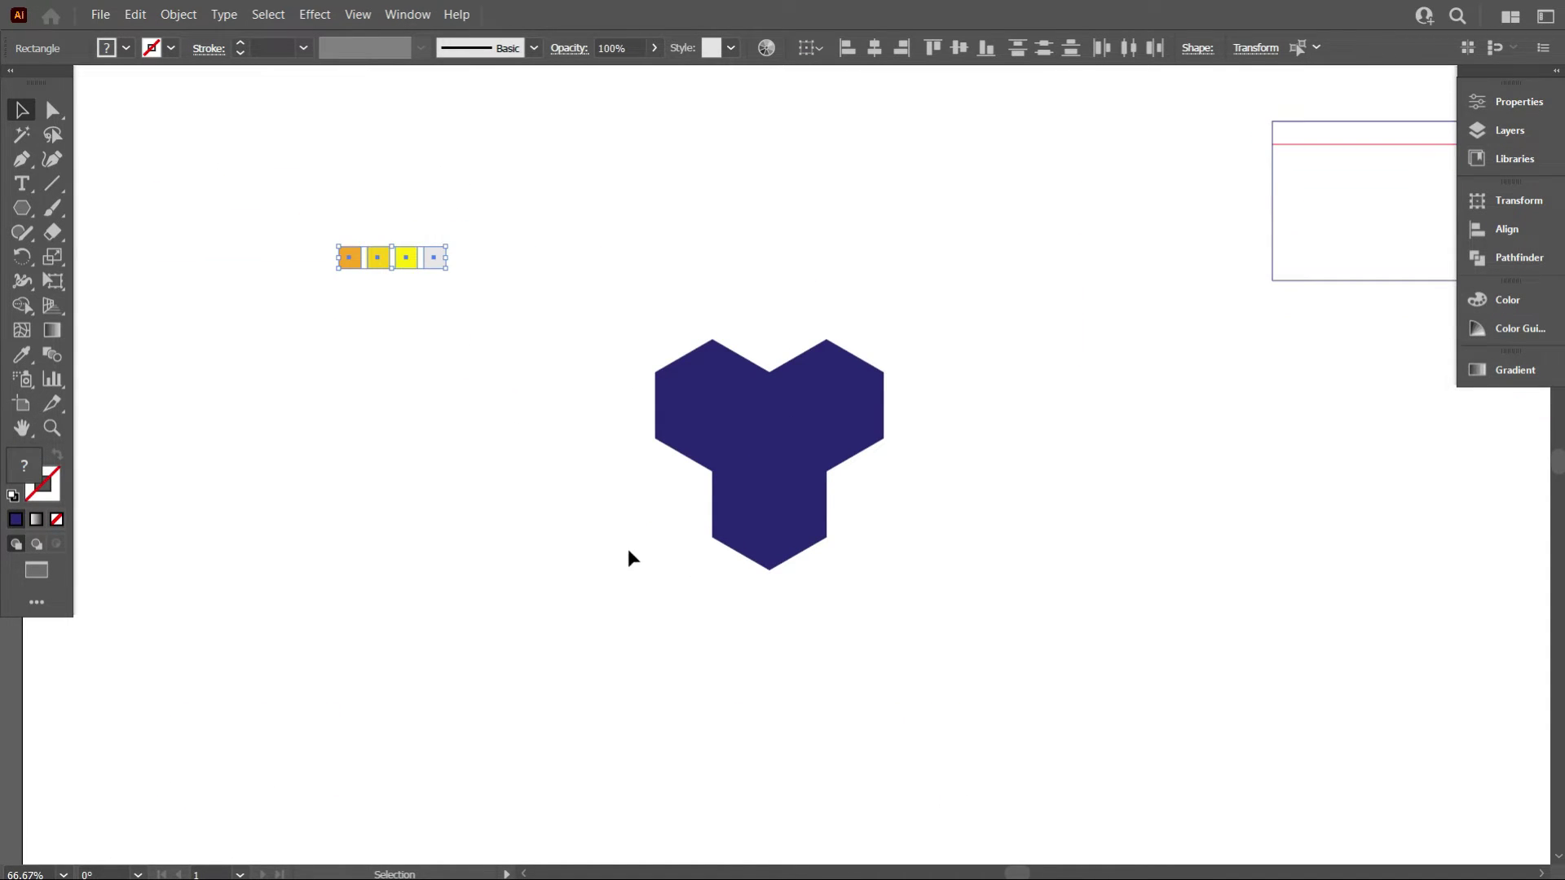
click(626, 548)
Scale the three hexagons down together to about half size, and deselect them.
drag(615, 301, 761, 446)
click(755, 482)
key(ctrl+plus)
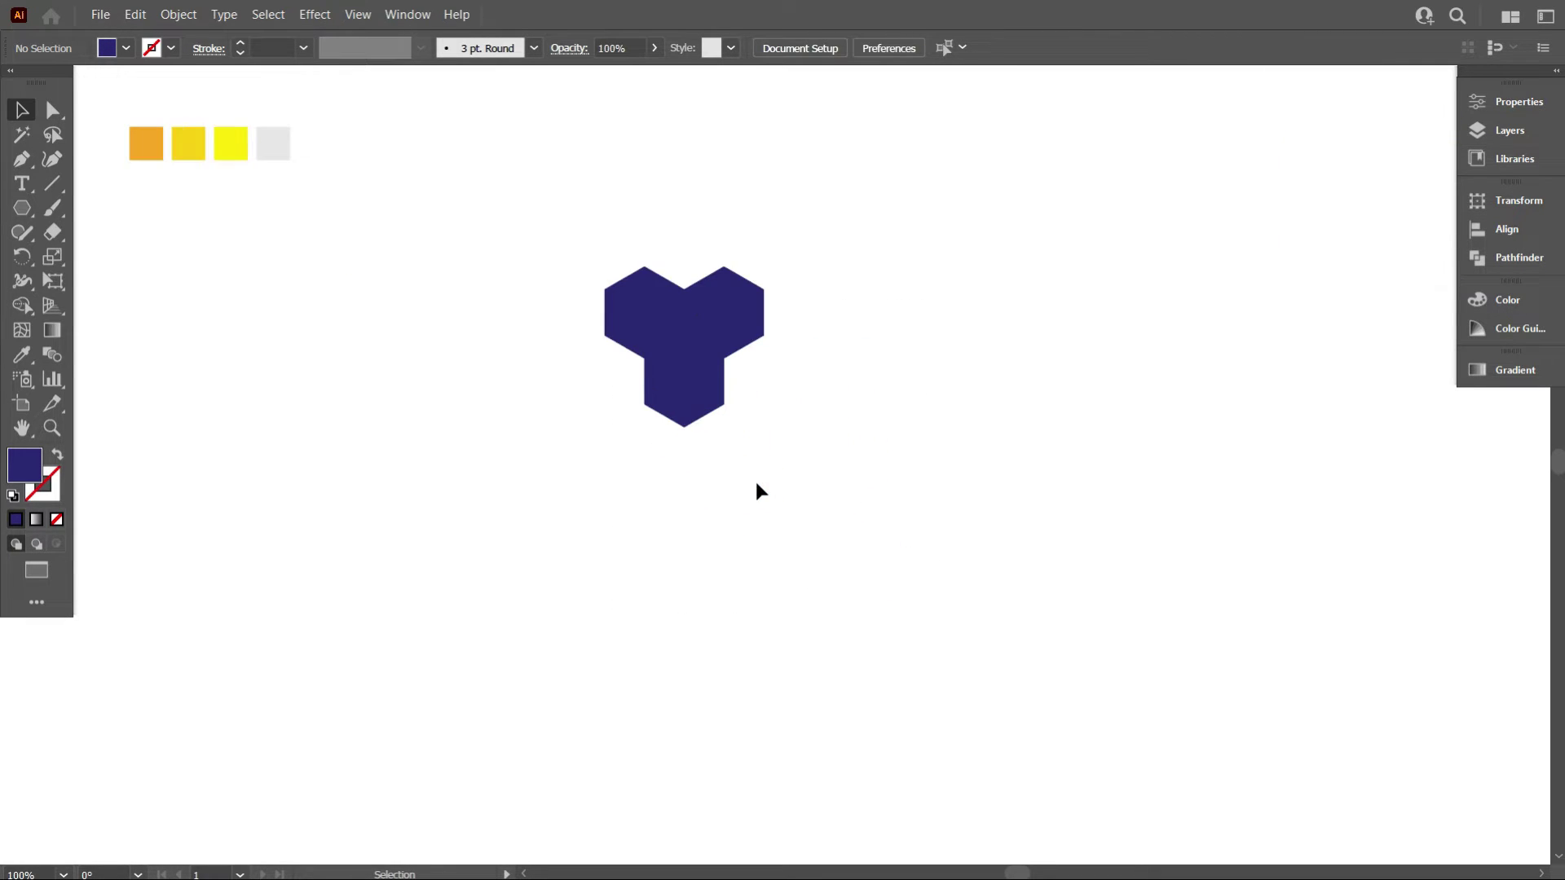
Fill the upper-left hexagon with the orange swatch color using the Eyedropper.
scroll(756, 482, up, 2)
click(641, 355)
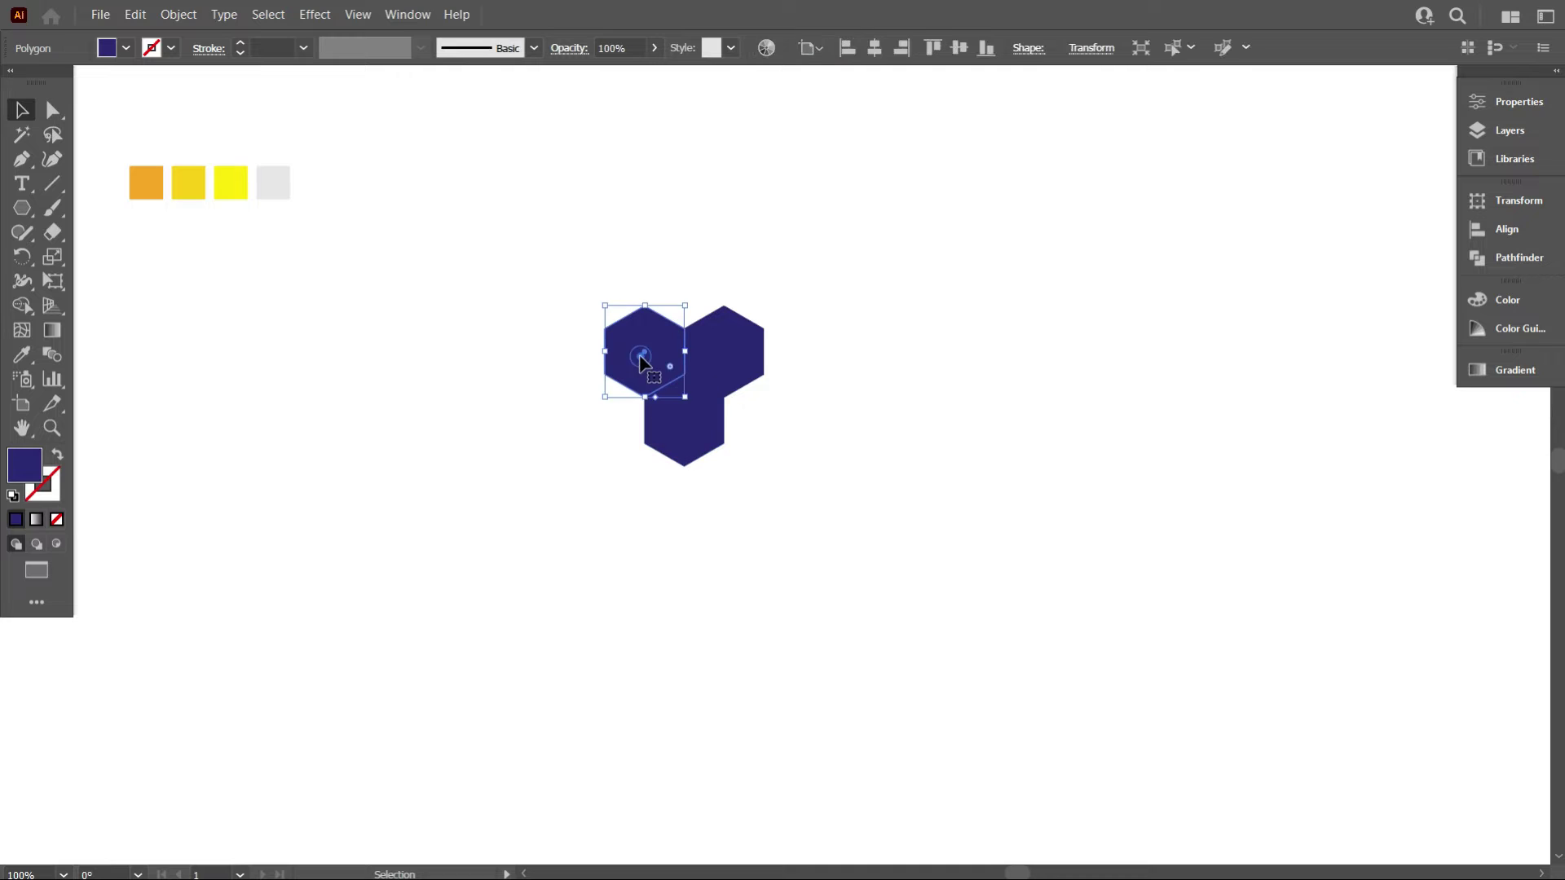
click(22, 355)
click(141, 182)
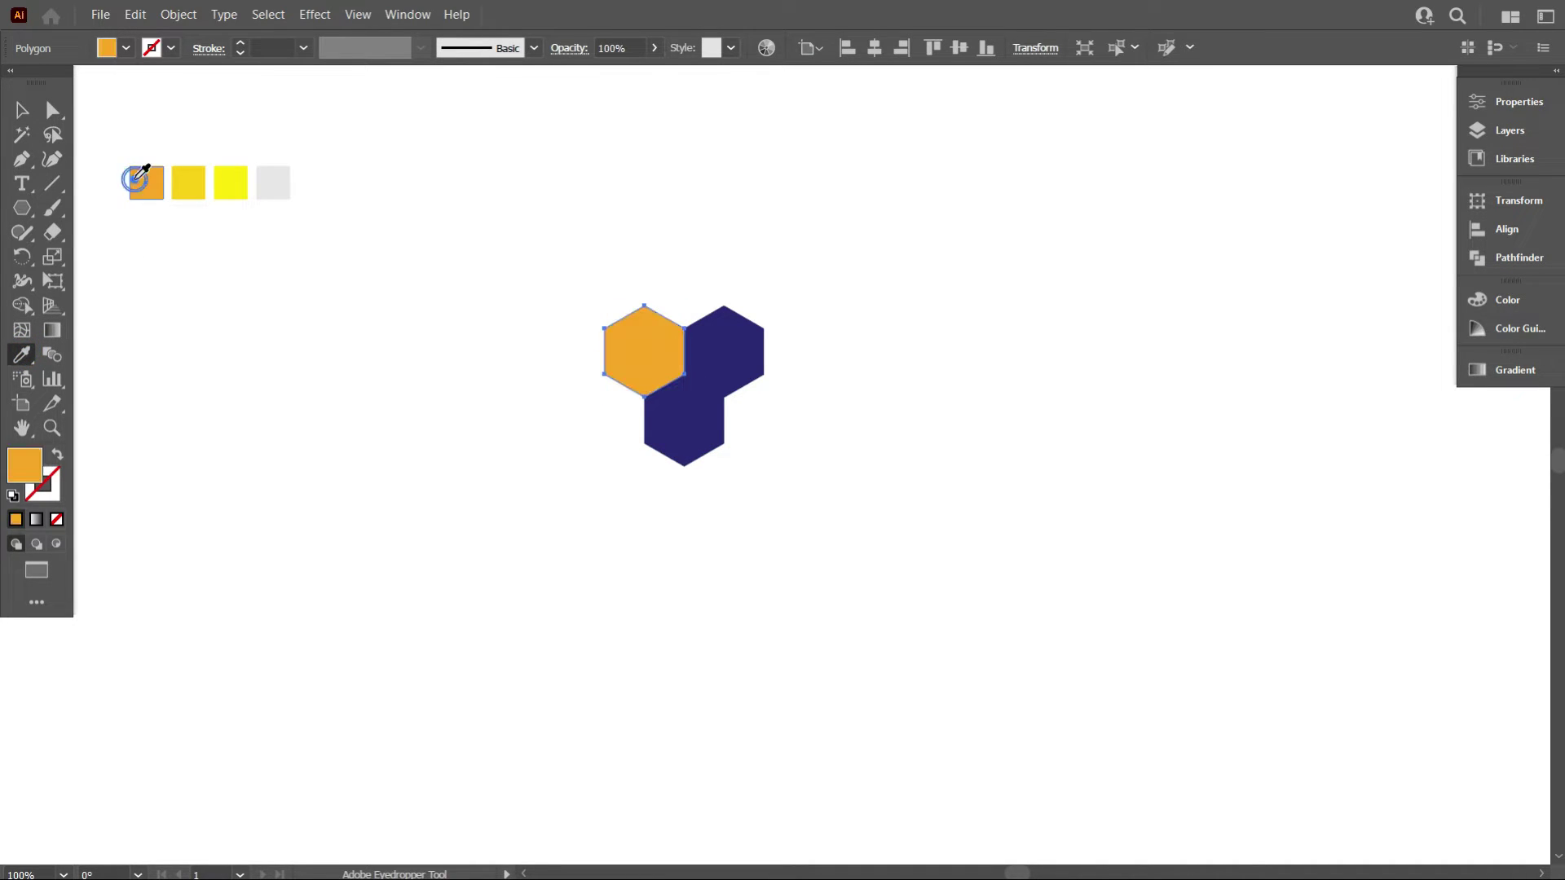
Fill the upper-right hexagon with the golden-yellow swatch color and the lower hexagon with bright yellow using the Eyedropper, and deselect.
ctrl+click(743, 361)
click(188, 181)
ctrl+click(673, 434)
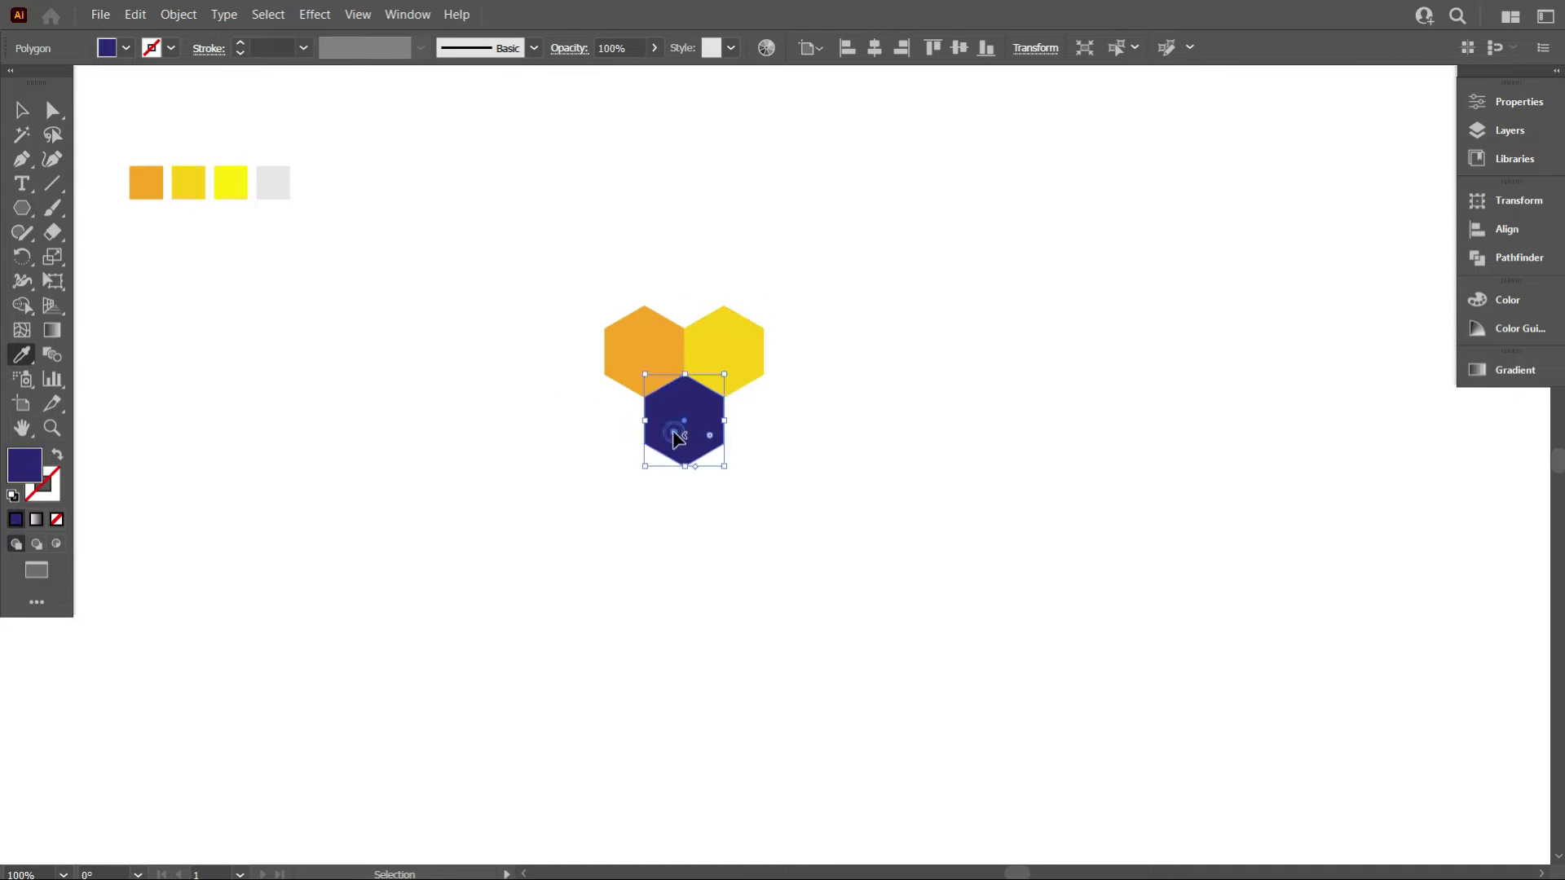
click(231, 182)
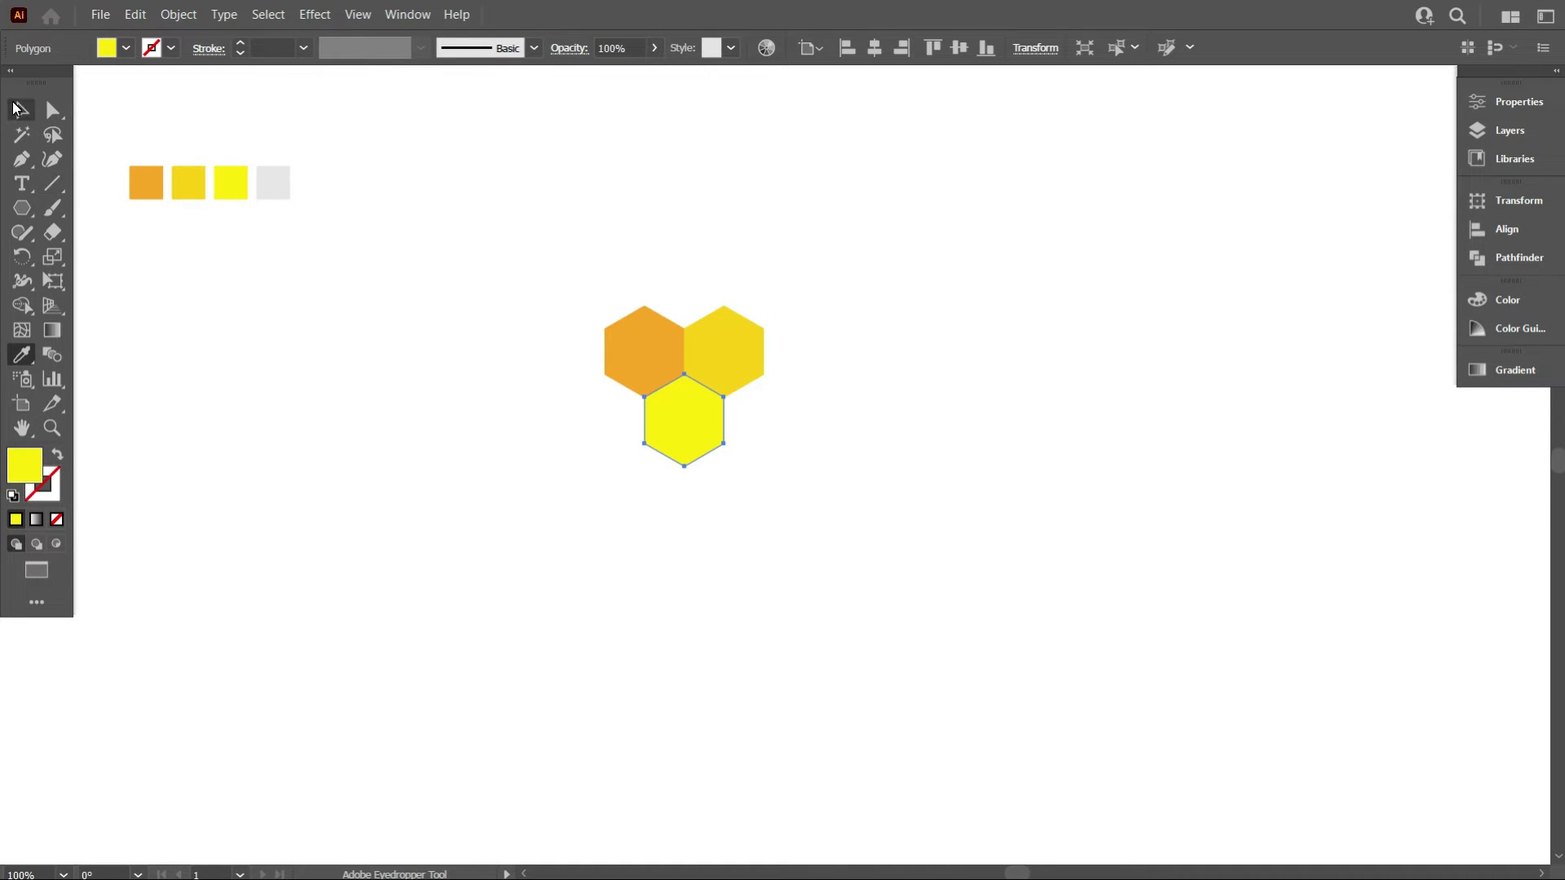
click(14, 108)
click(274, 342)
scroll(686, 521, down, 1)
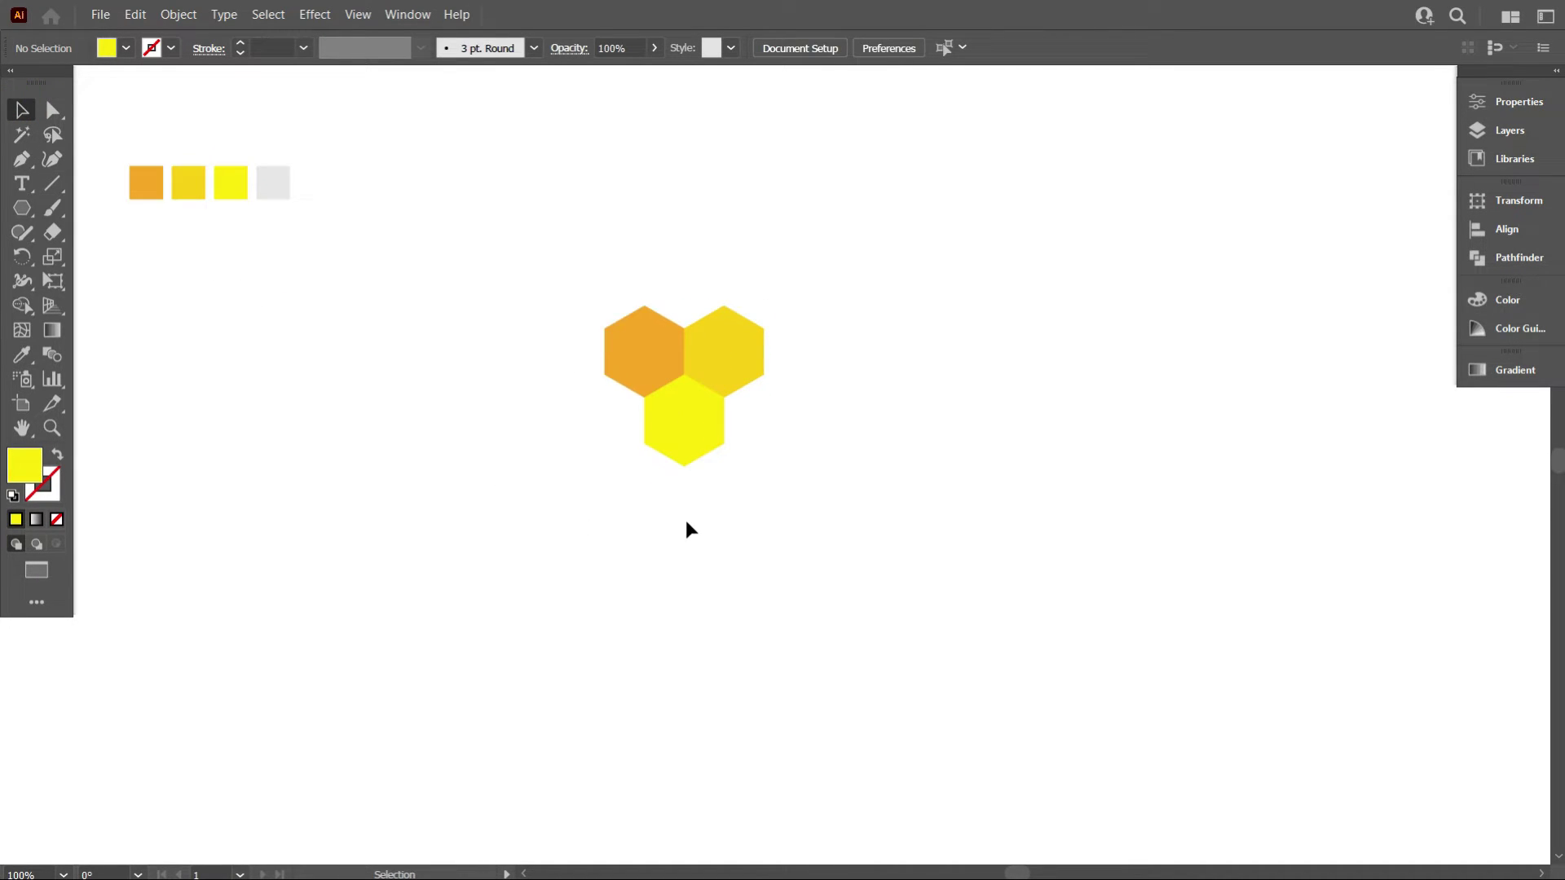
Give all three hexagons a black 3 pt stroke and deselect them.
drag(496, 258, 884, 538)
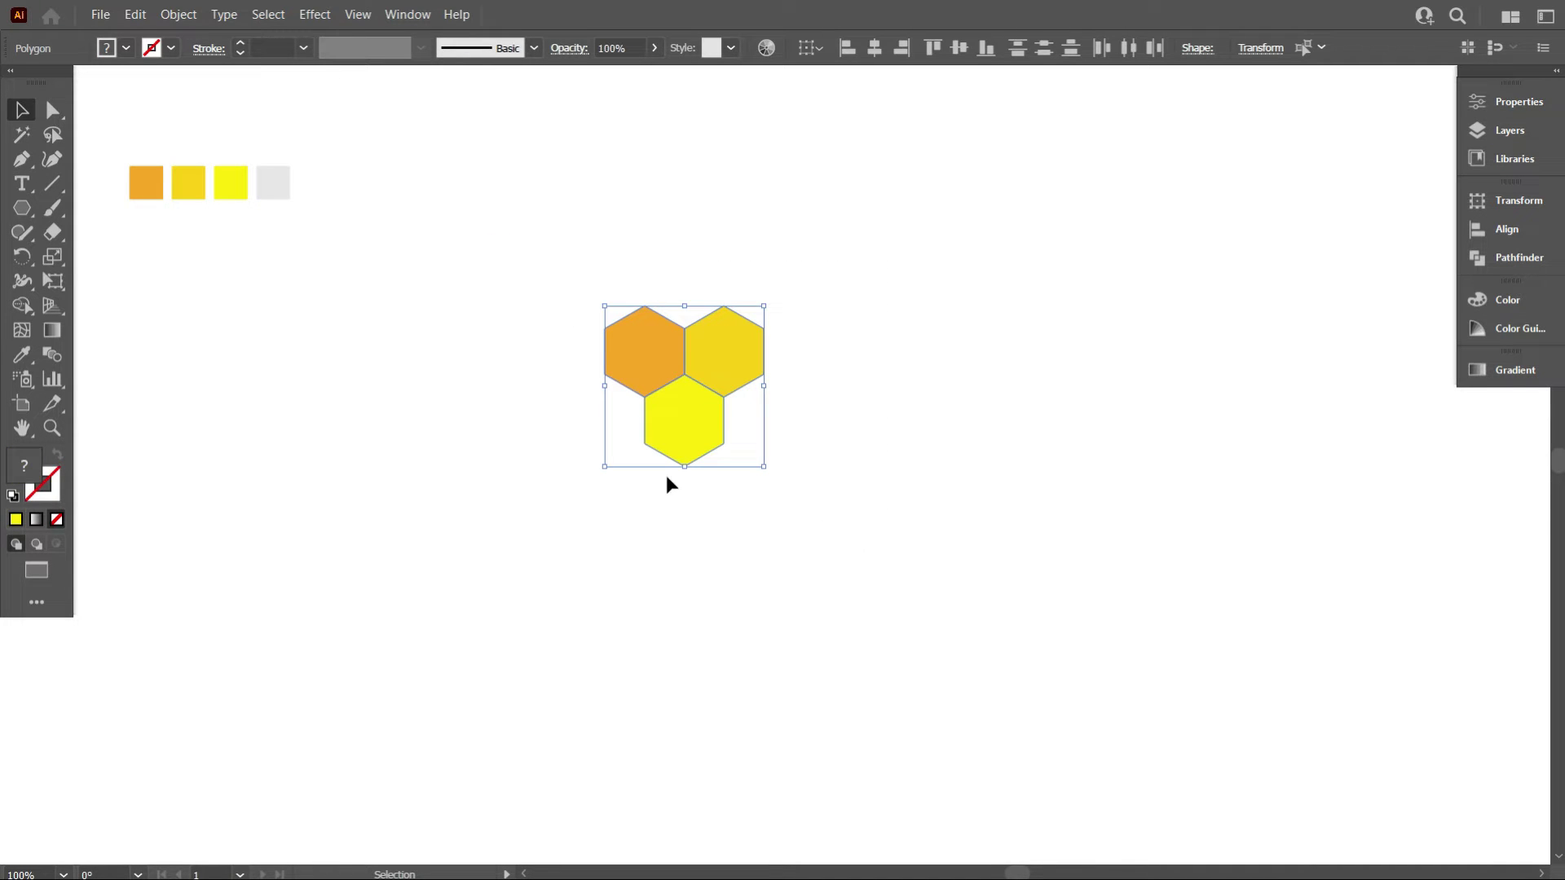
click(171, 48)
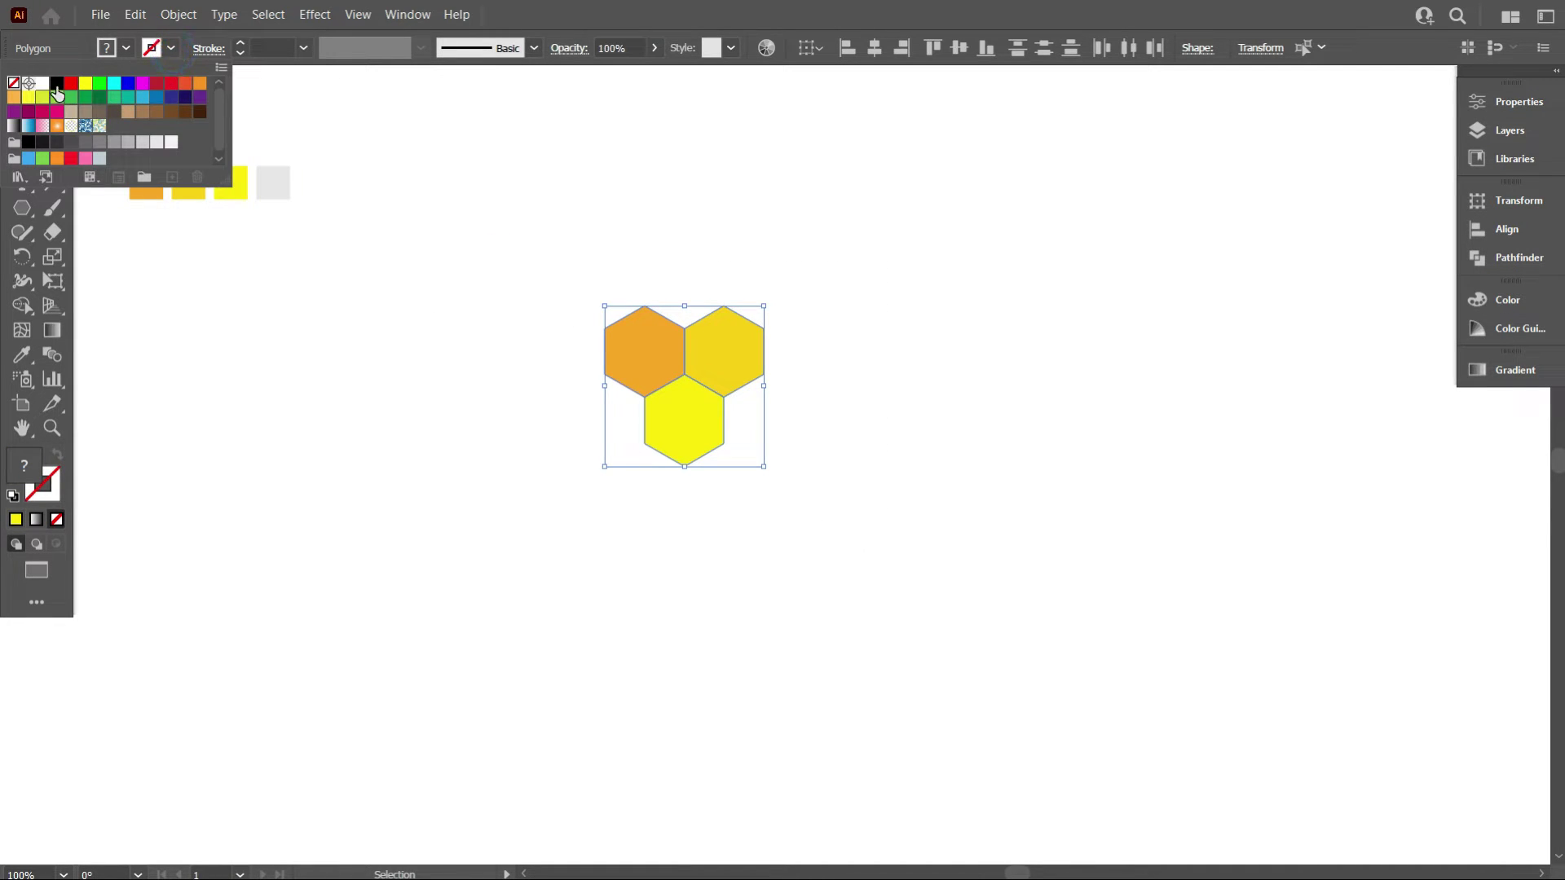
click(51, 87)
click(385, 196)
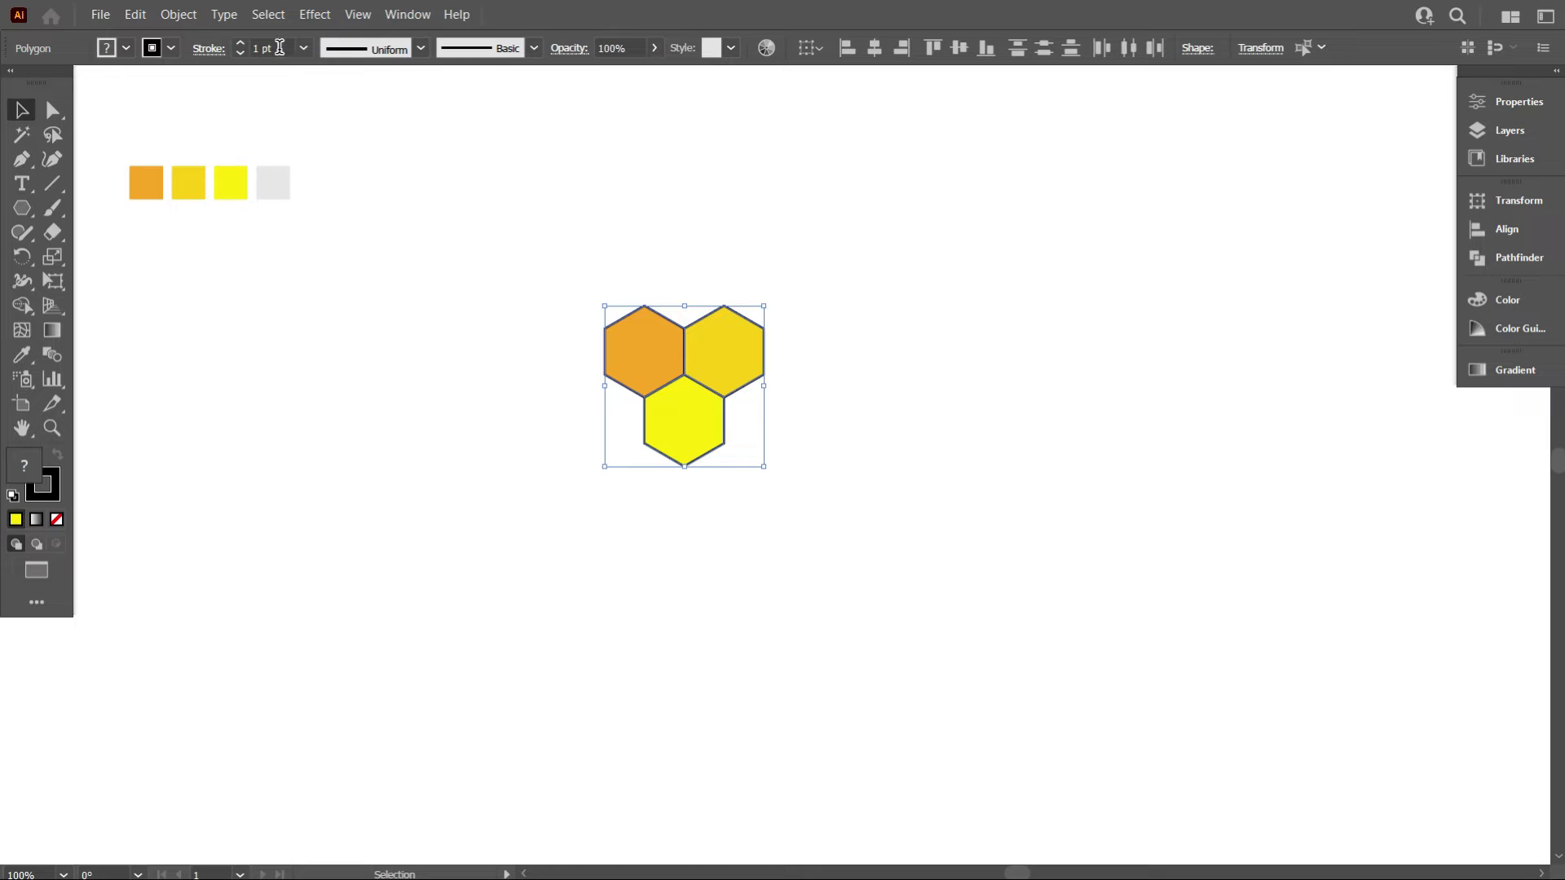
scroll(280, 48, up, 3)
scroll(280, 49, down, 1)
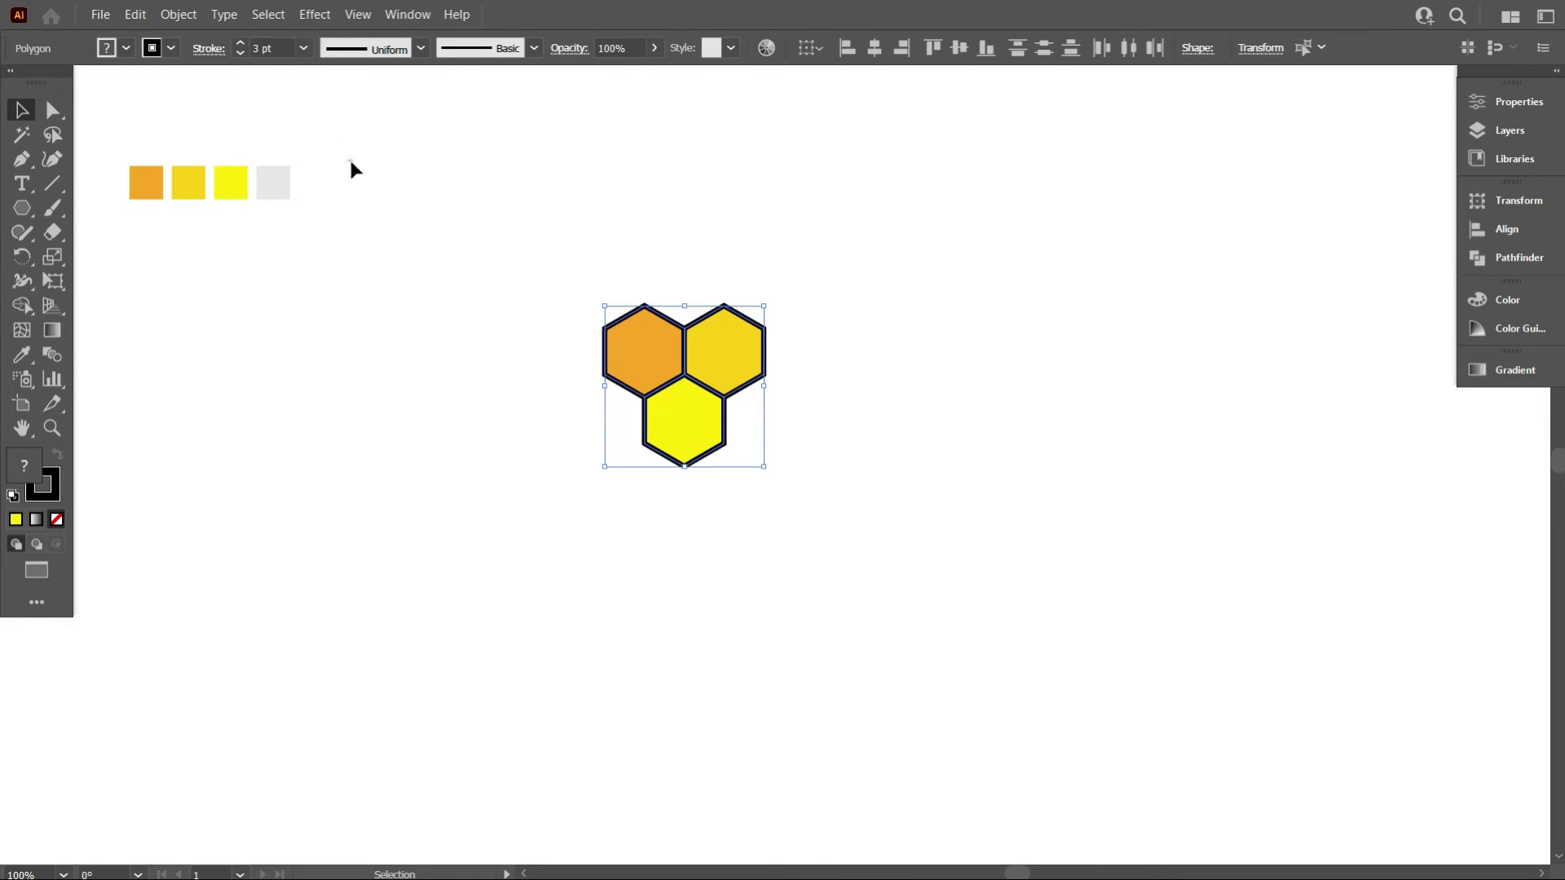
click(632, 485)
scroll(633, 485, down, 1)
scroll(633, 486, up, 2)
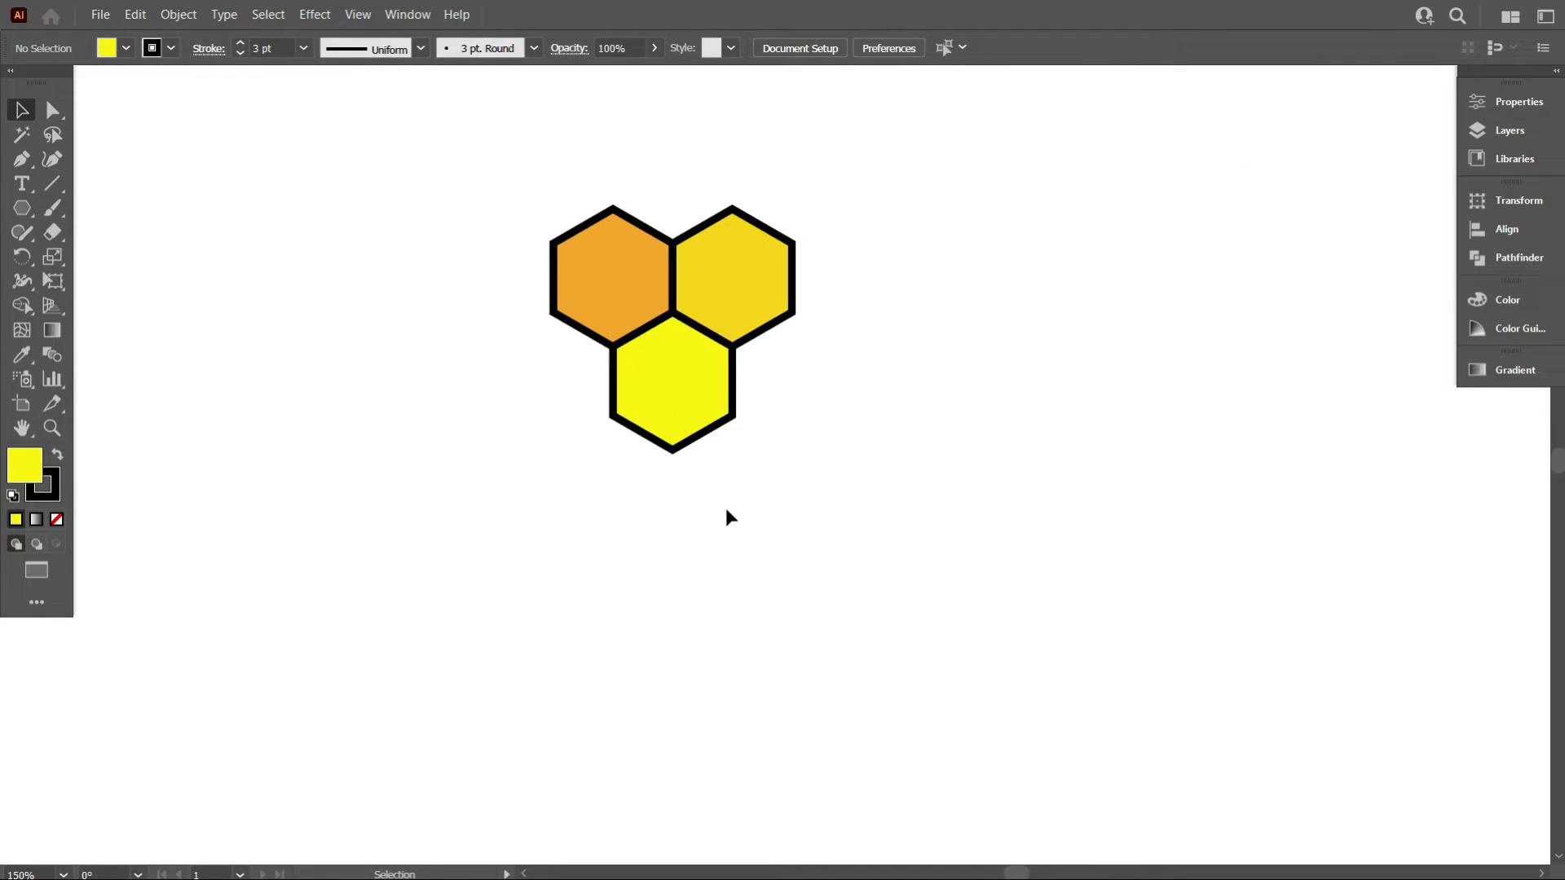
Make a new pattern from the three outlined hexagons and set its tile type to Hex by Column.
scroll(625, 516, down, 1)
scroll(624, 515, down, 2)
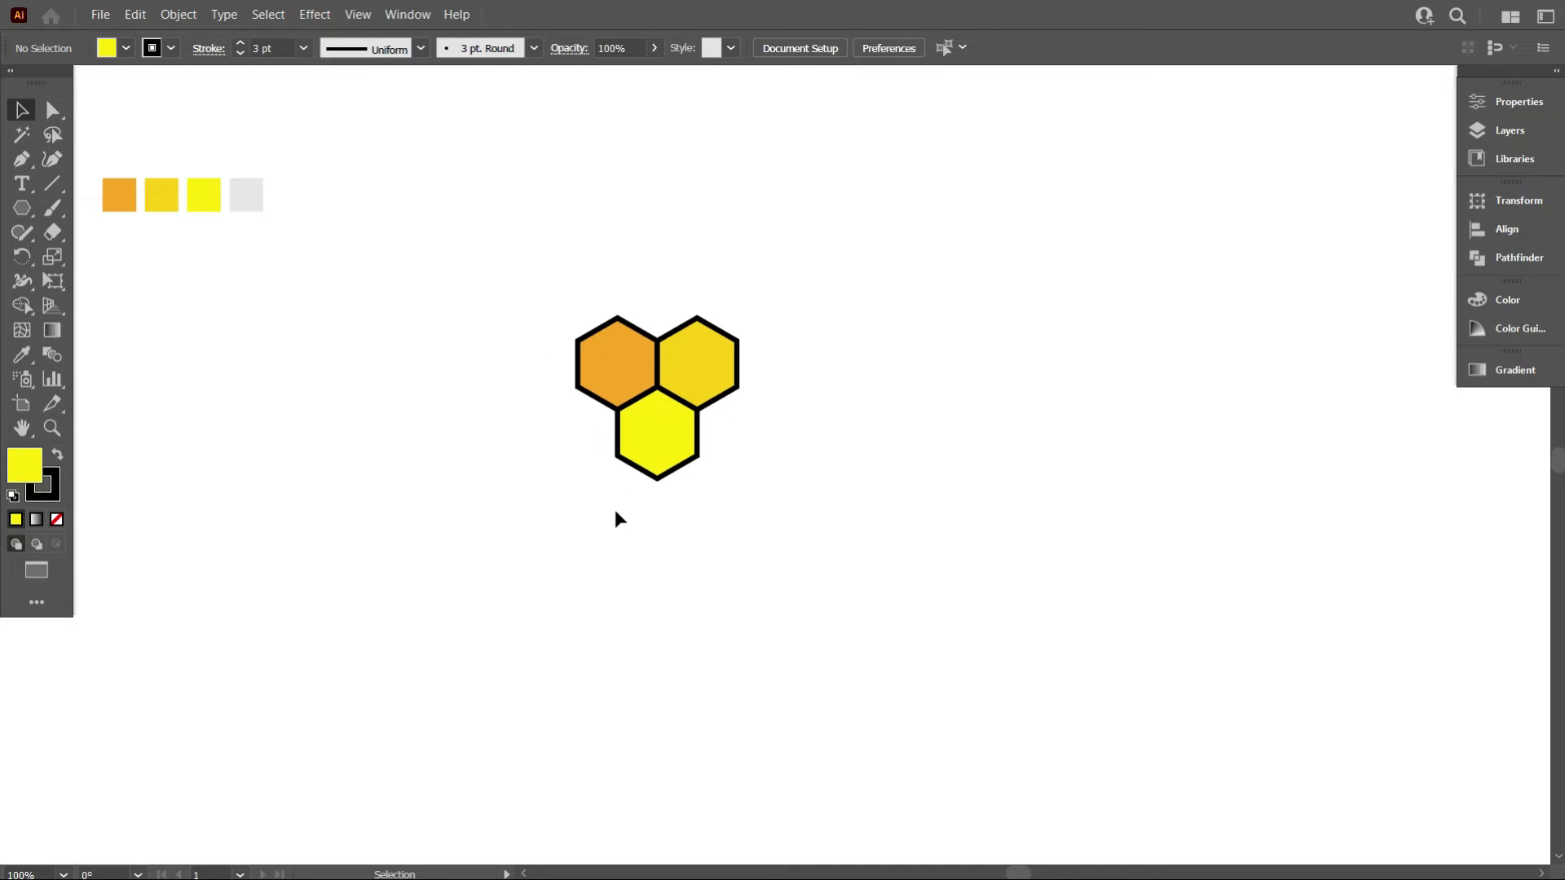
drag(740, 519, 715, 482)
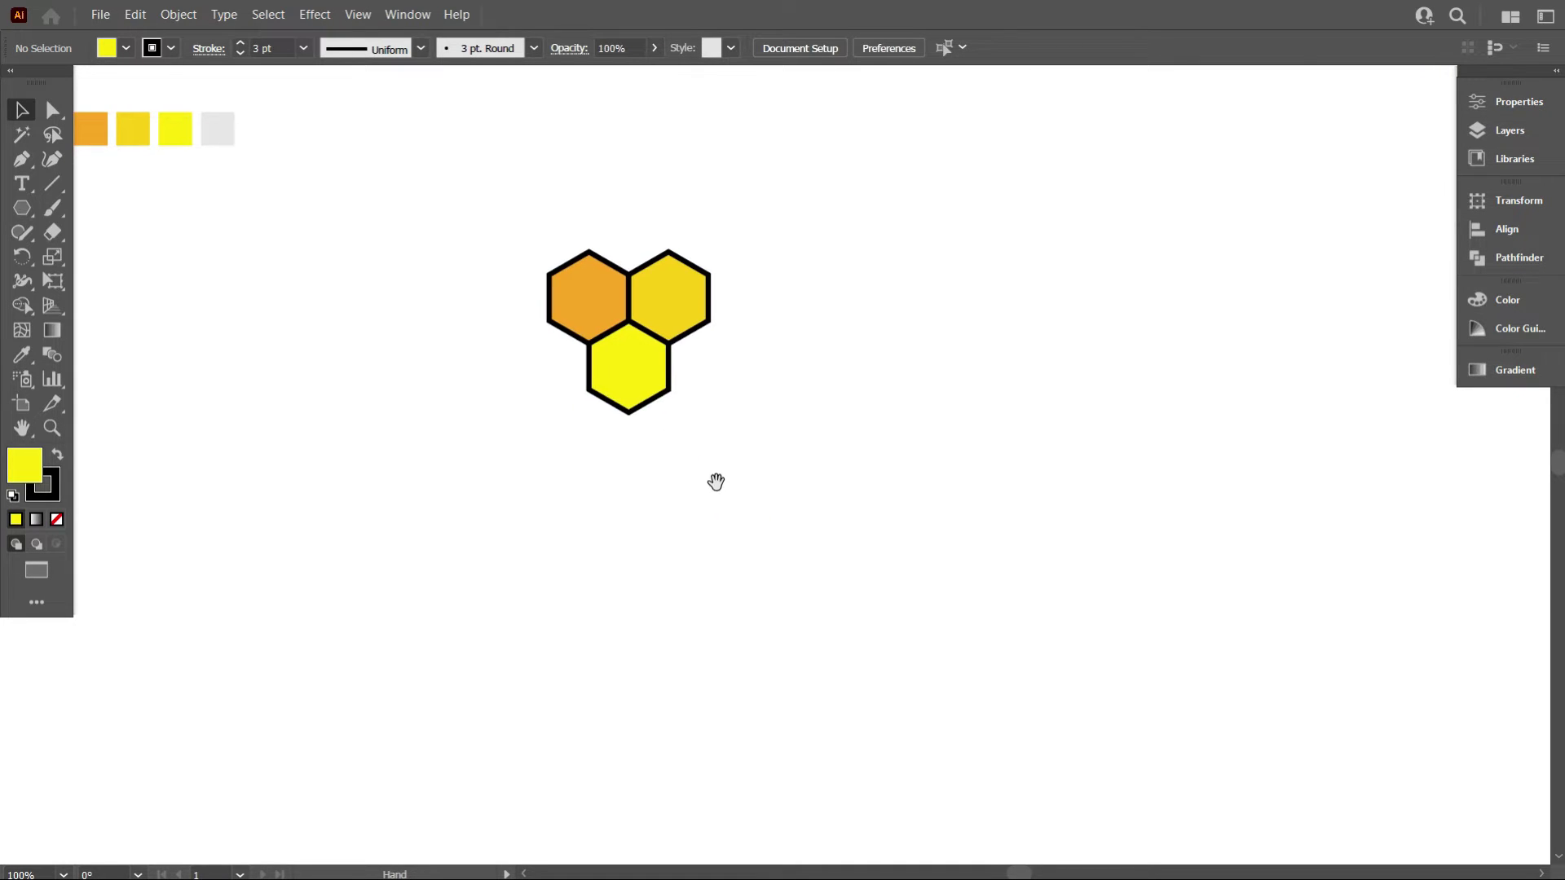
drag(880, 556, 489, 205)
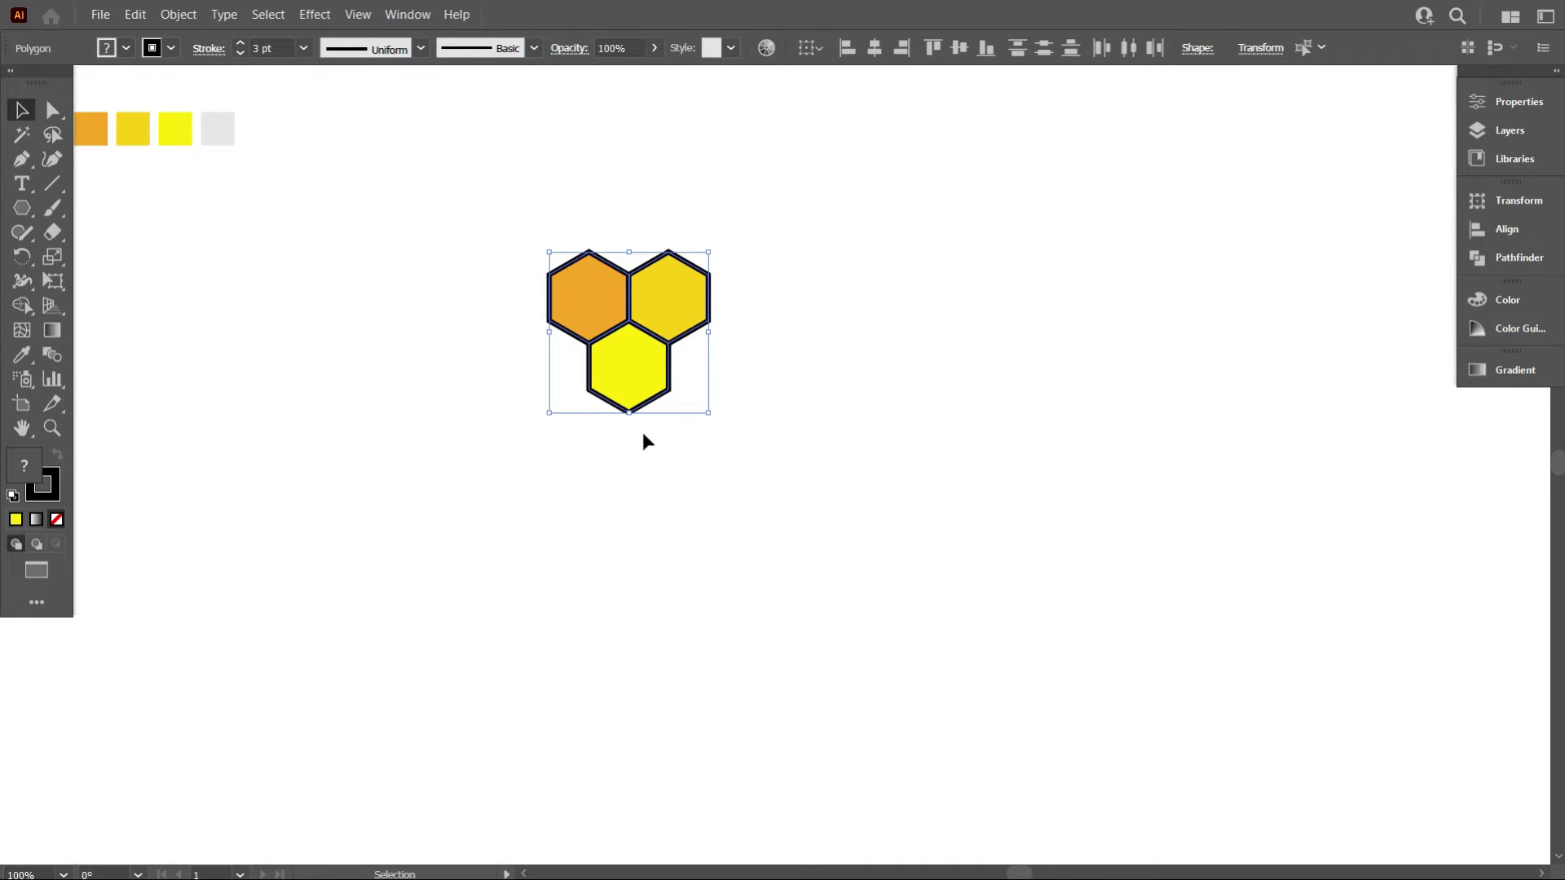
click(179, 15)
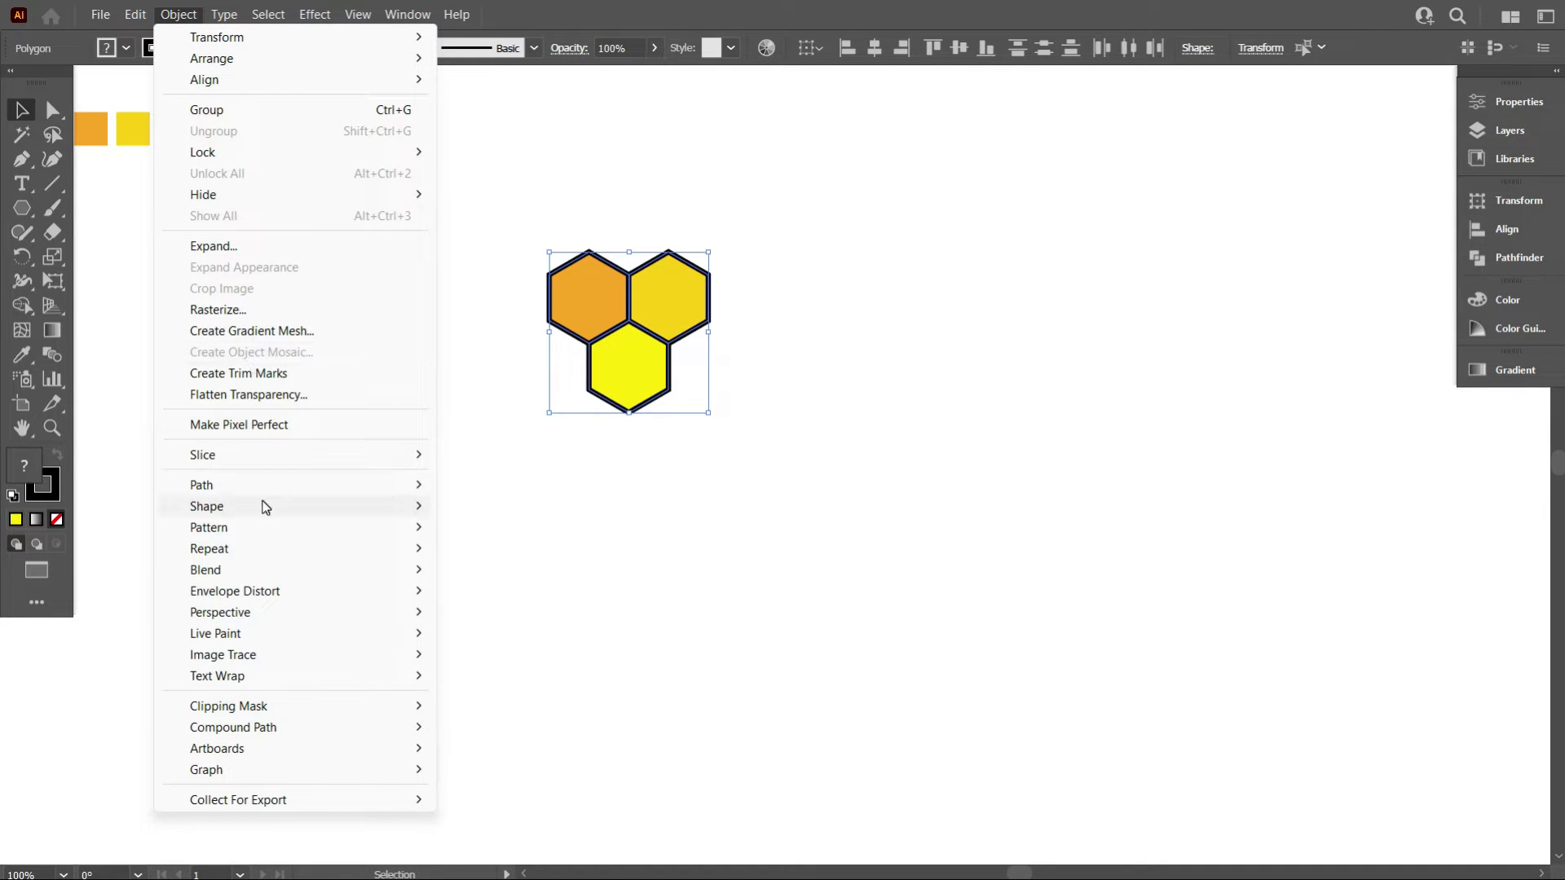
mouse_move(276, 528)
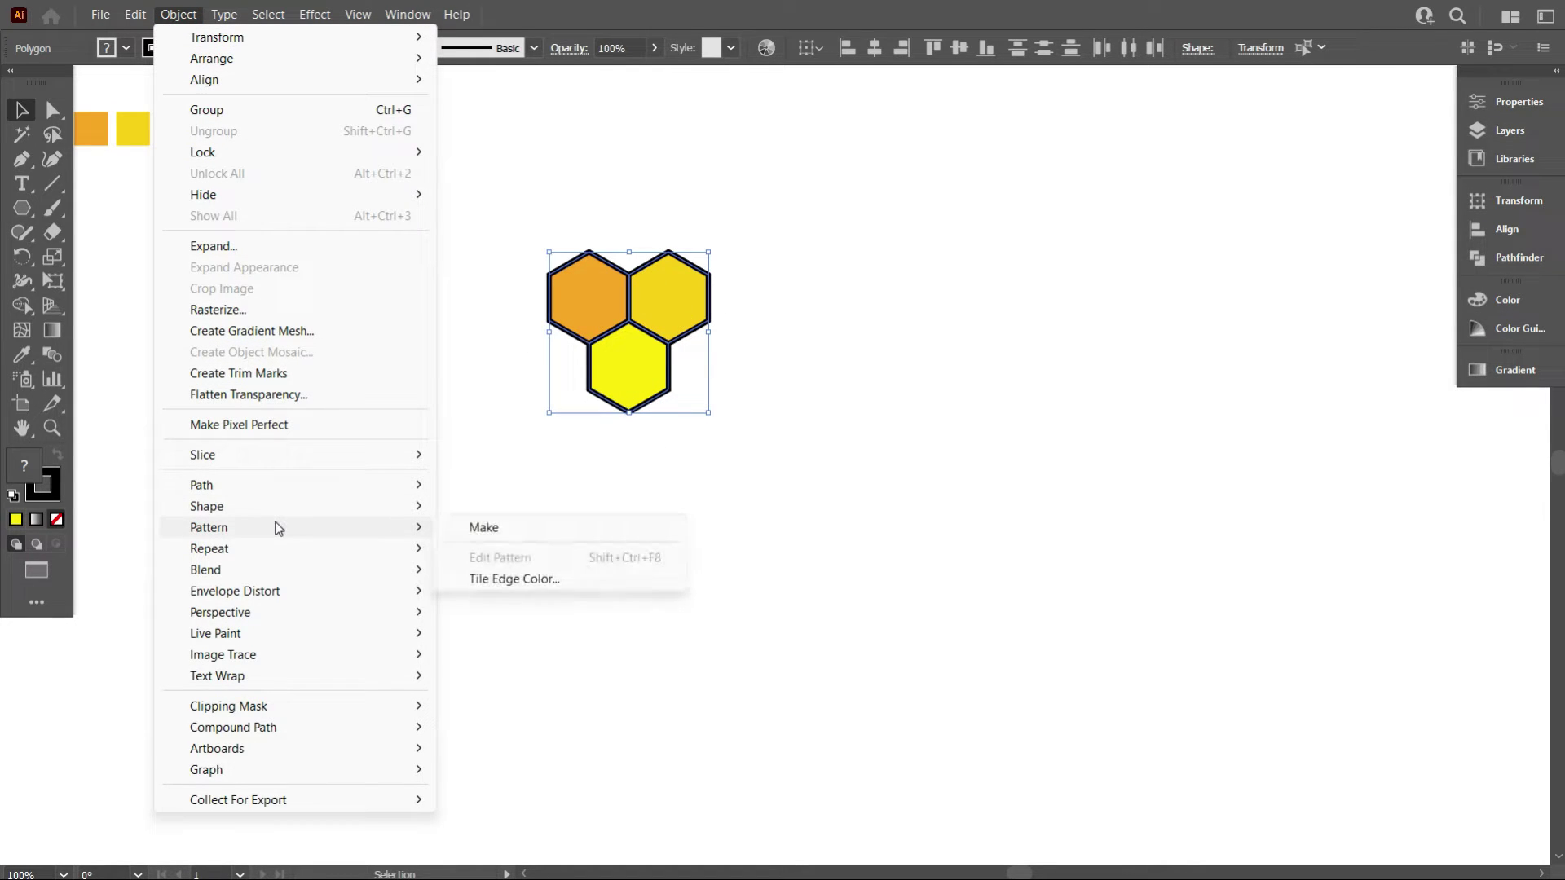
click(511, 535)
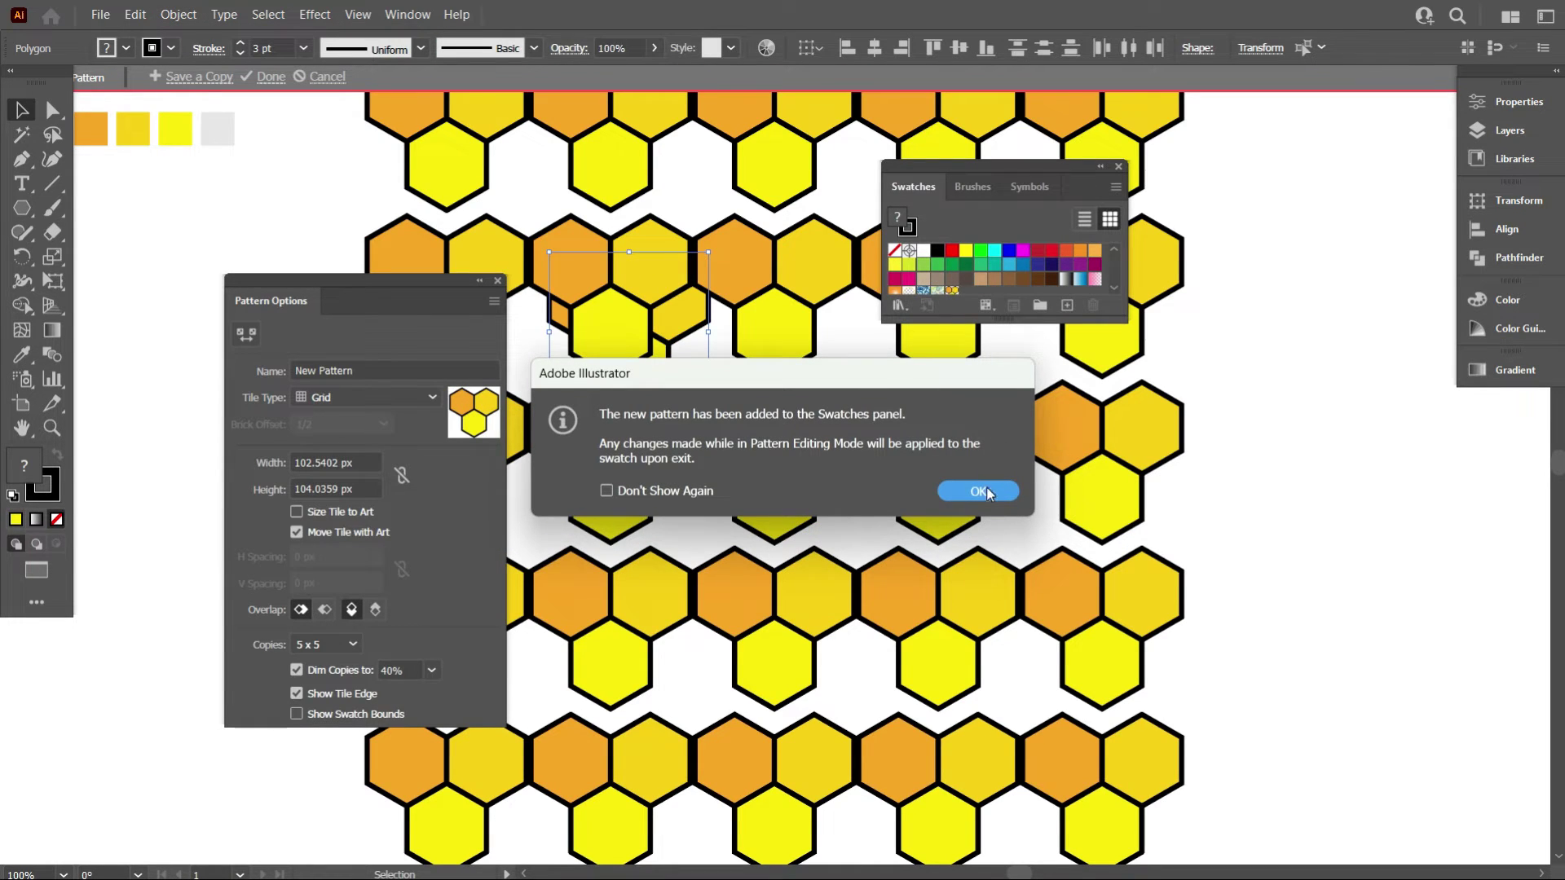
click(982, 492)
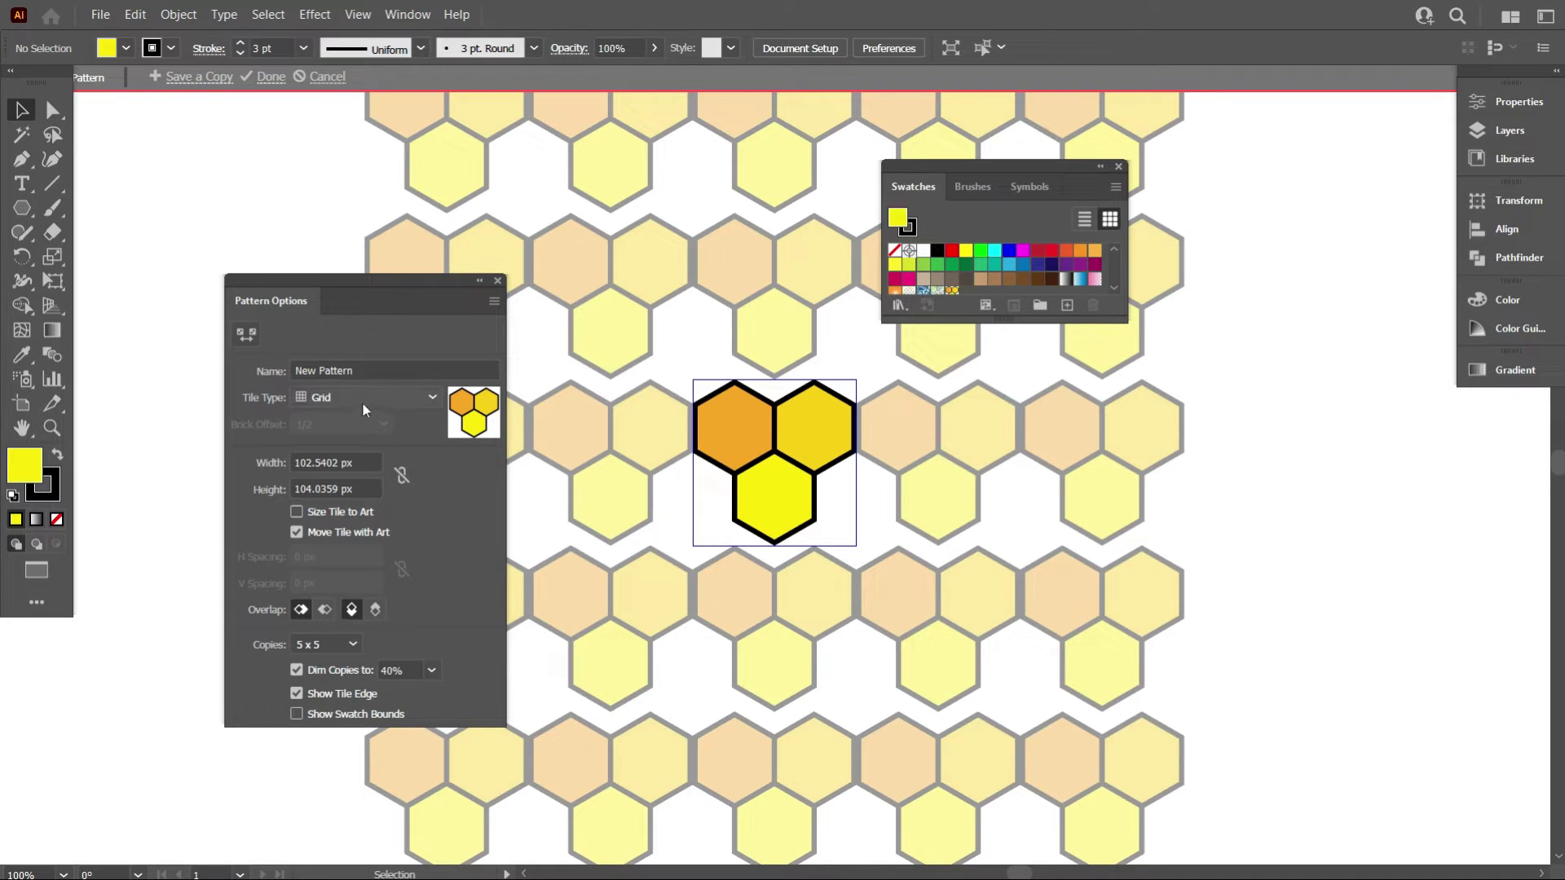
click(386, 398)
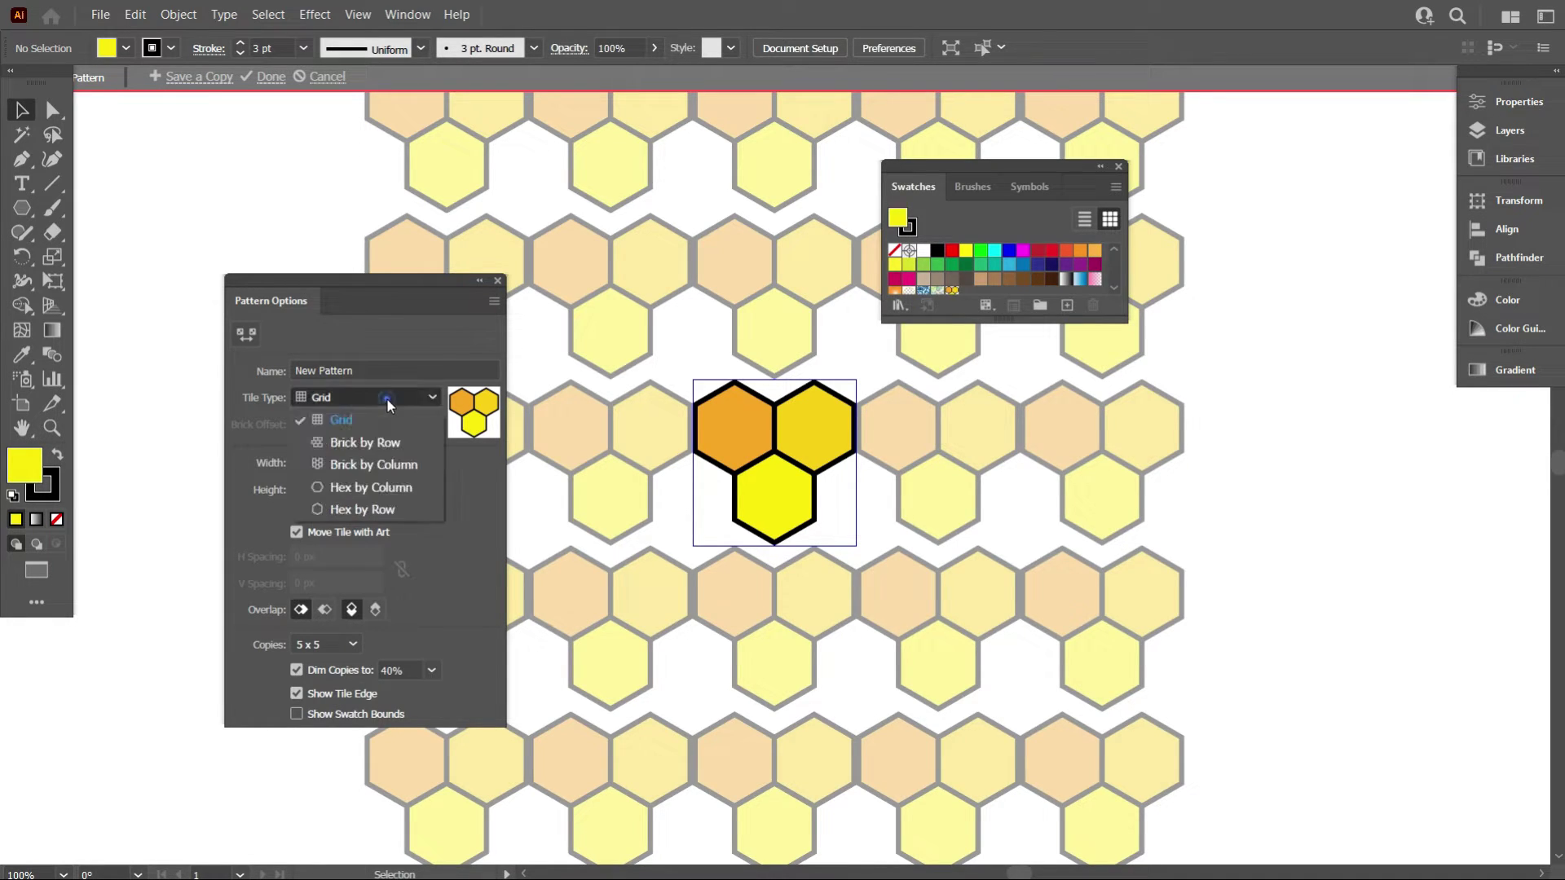
click(389, 489)
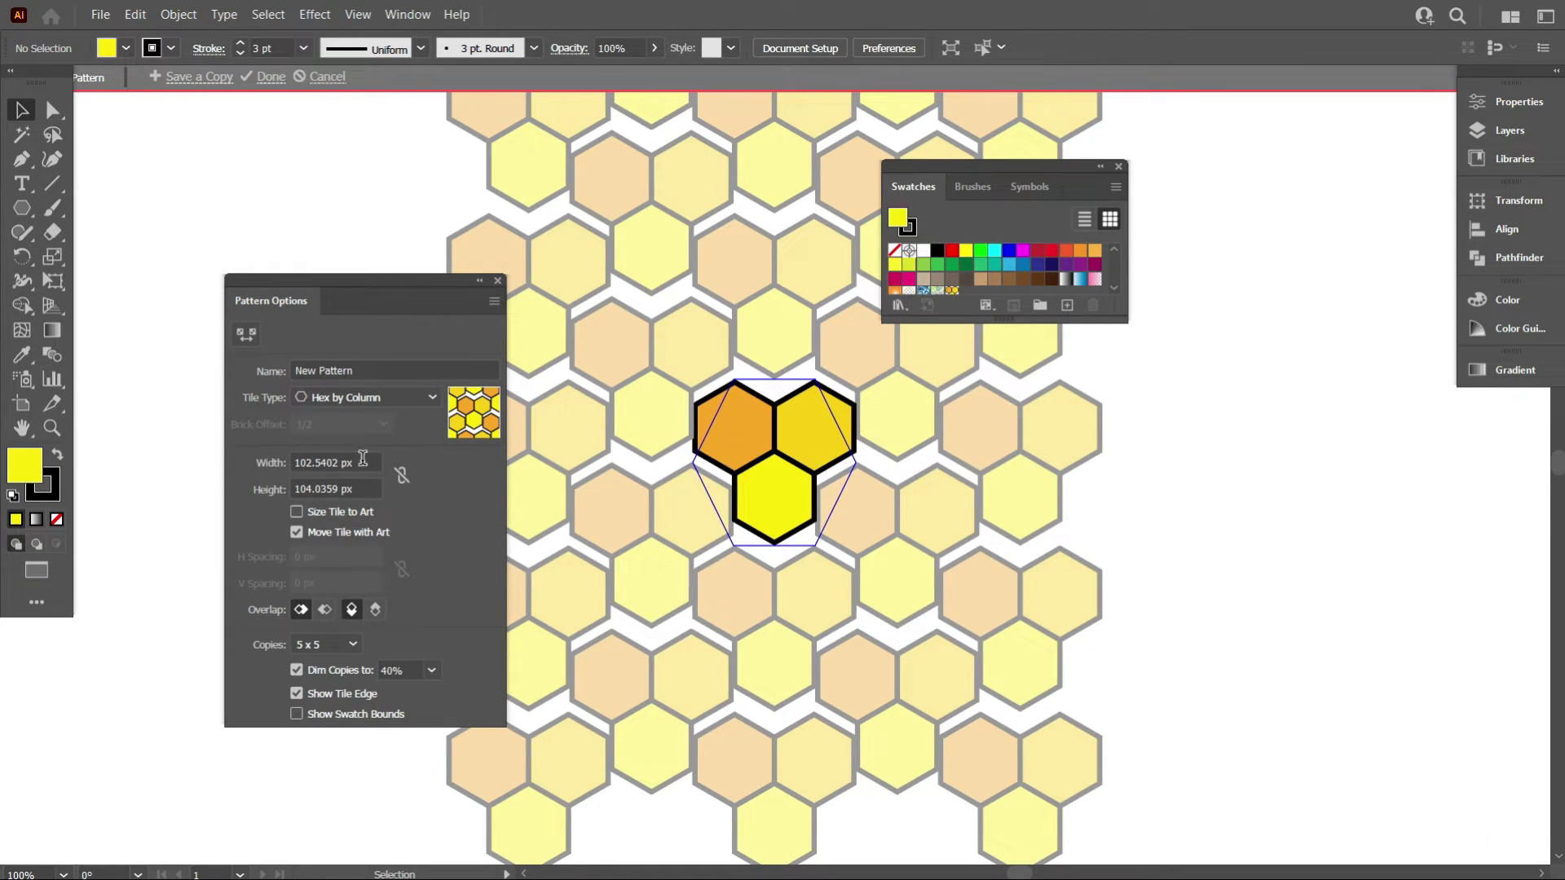
Set the pattern tile's width to 113 px, and reduce it to 111 px.
double_click(363, 461)
text(113)
key(Return)
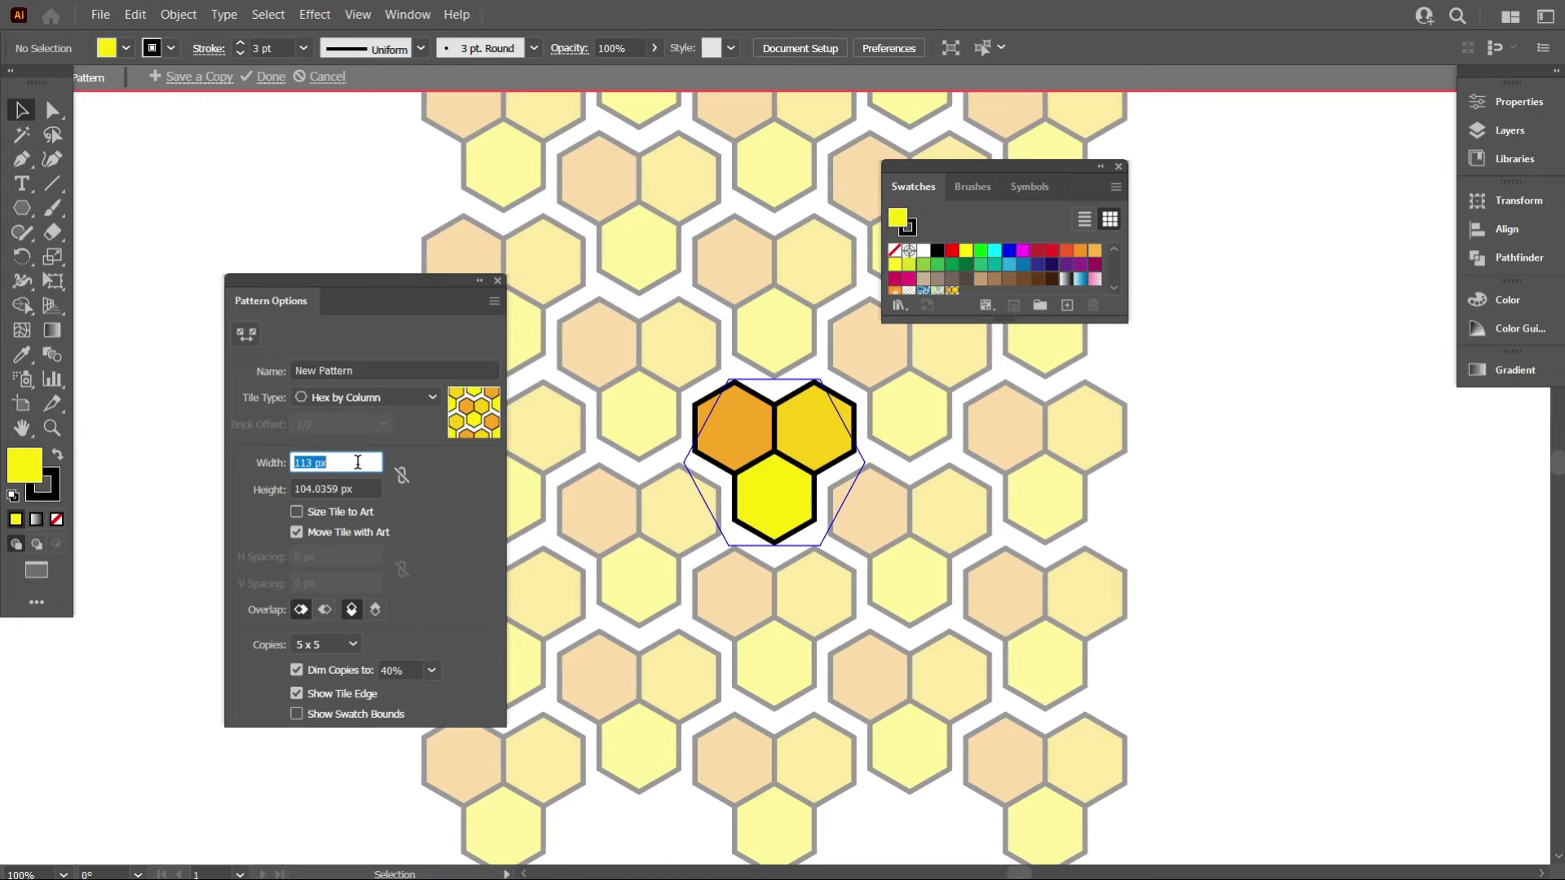
key(Down)
key(Down)
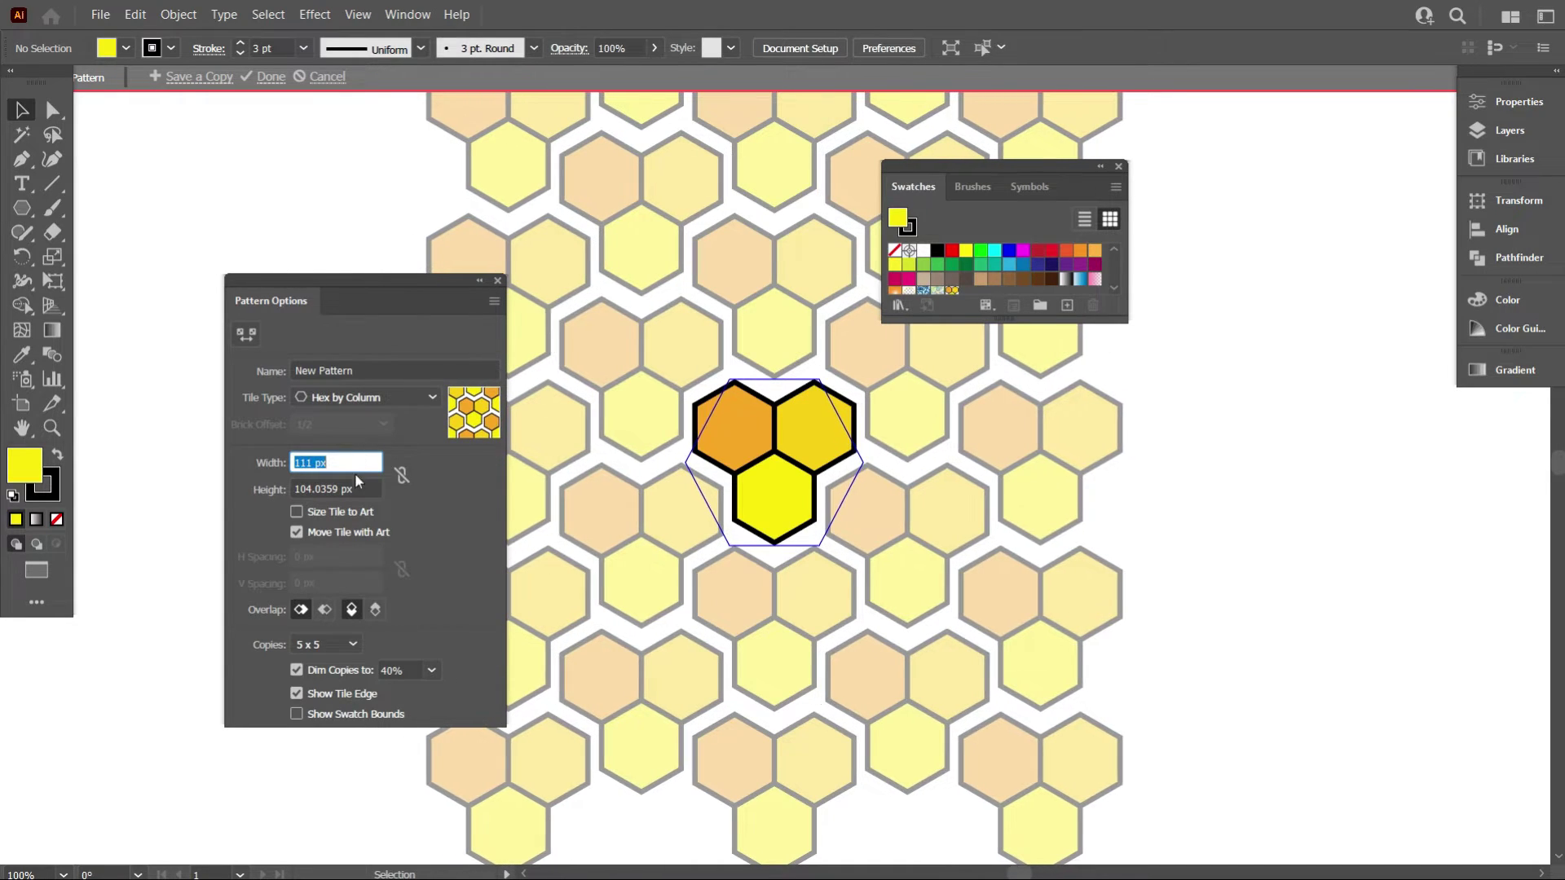
Reduce the pattern tile's height to 87 px.
key(Tab)
key(Down)
key(Down)
key(Down)
key(Down)
key(Down)
key(Down)
key(Down)
key(Down)
key(Down)
key(Down)
key(Down)
key(Down)
key(Down)
key(Down)
key(Down)
key(Down)
key(Down)
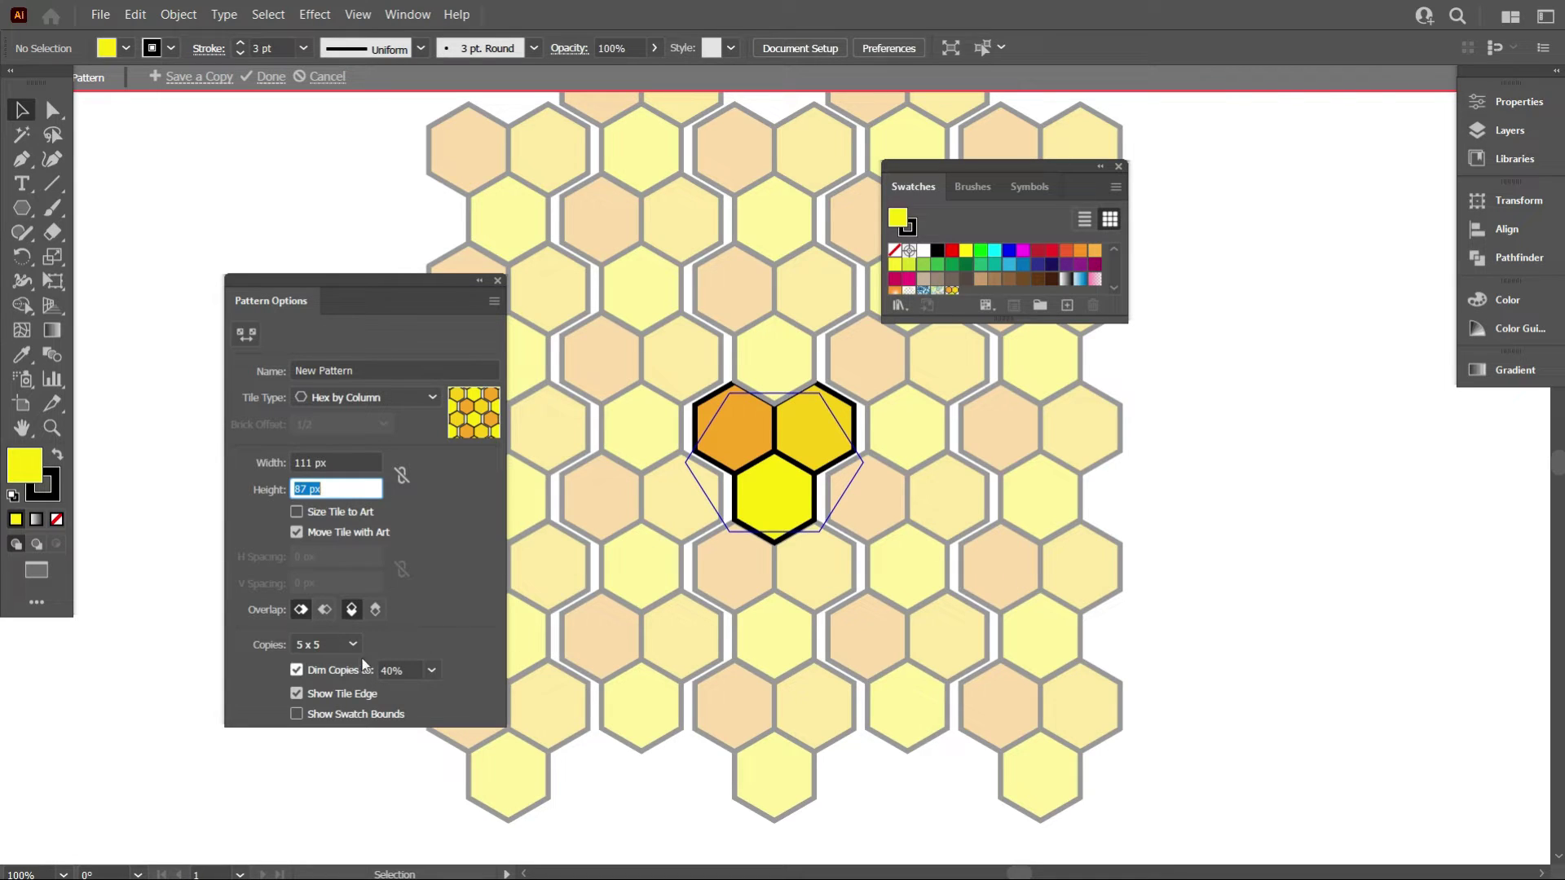
Dim the pattern copies to 50%.
double_click(412, 669)
text(100)
key(Return)
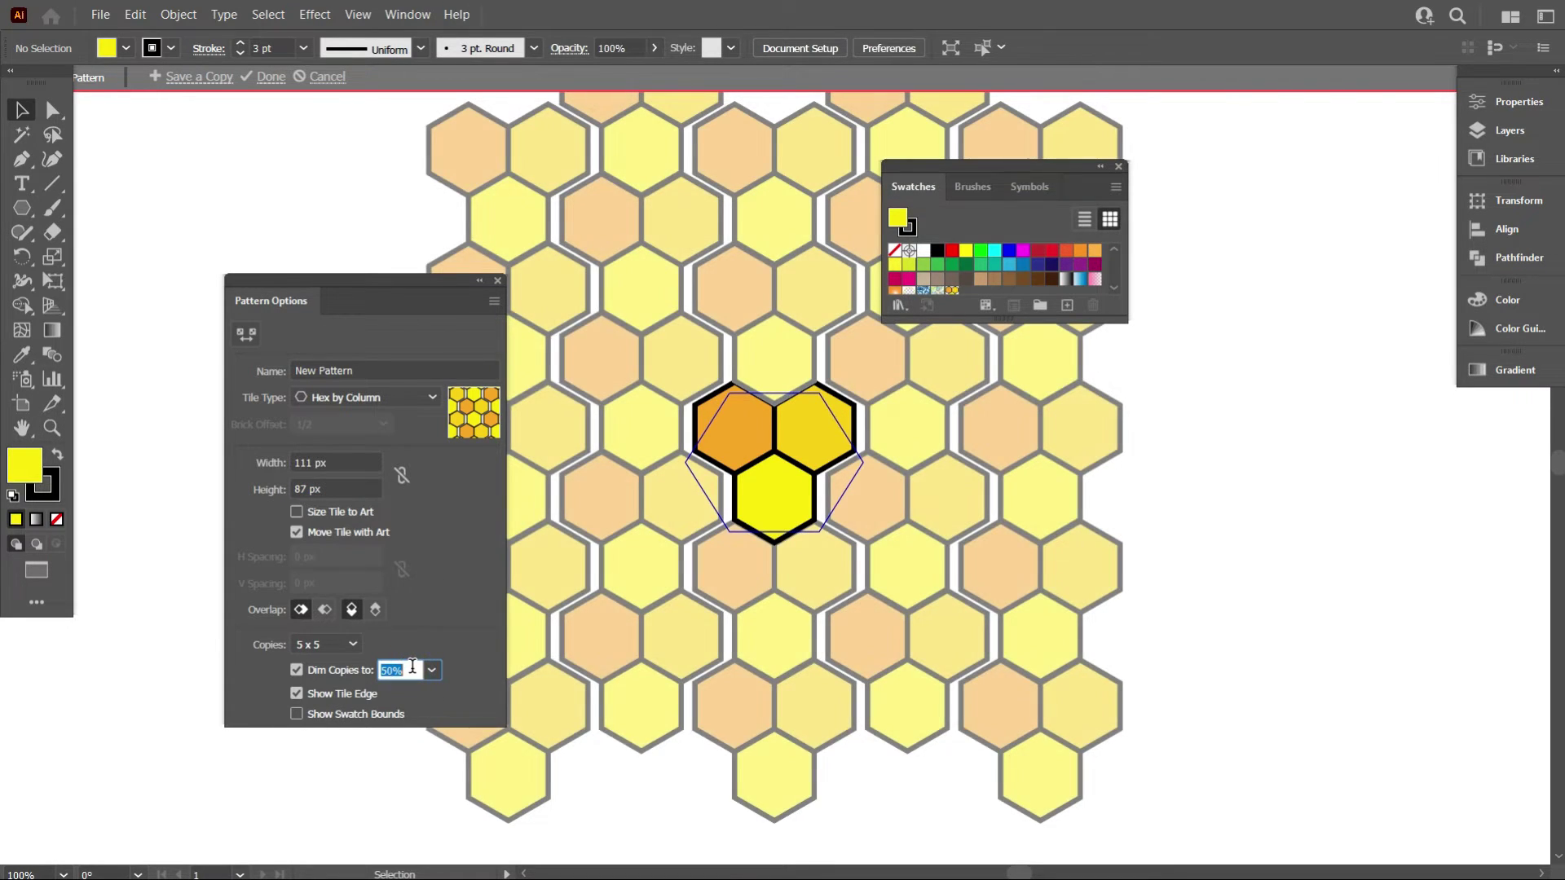
text(50)
key(Return)
Close the gaps between the hexagons by setting the tile to 99 px wide and 86 px high, and finish pattern editing.
click(356, 482)
key(Down)
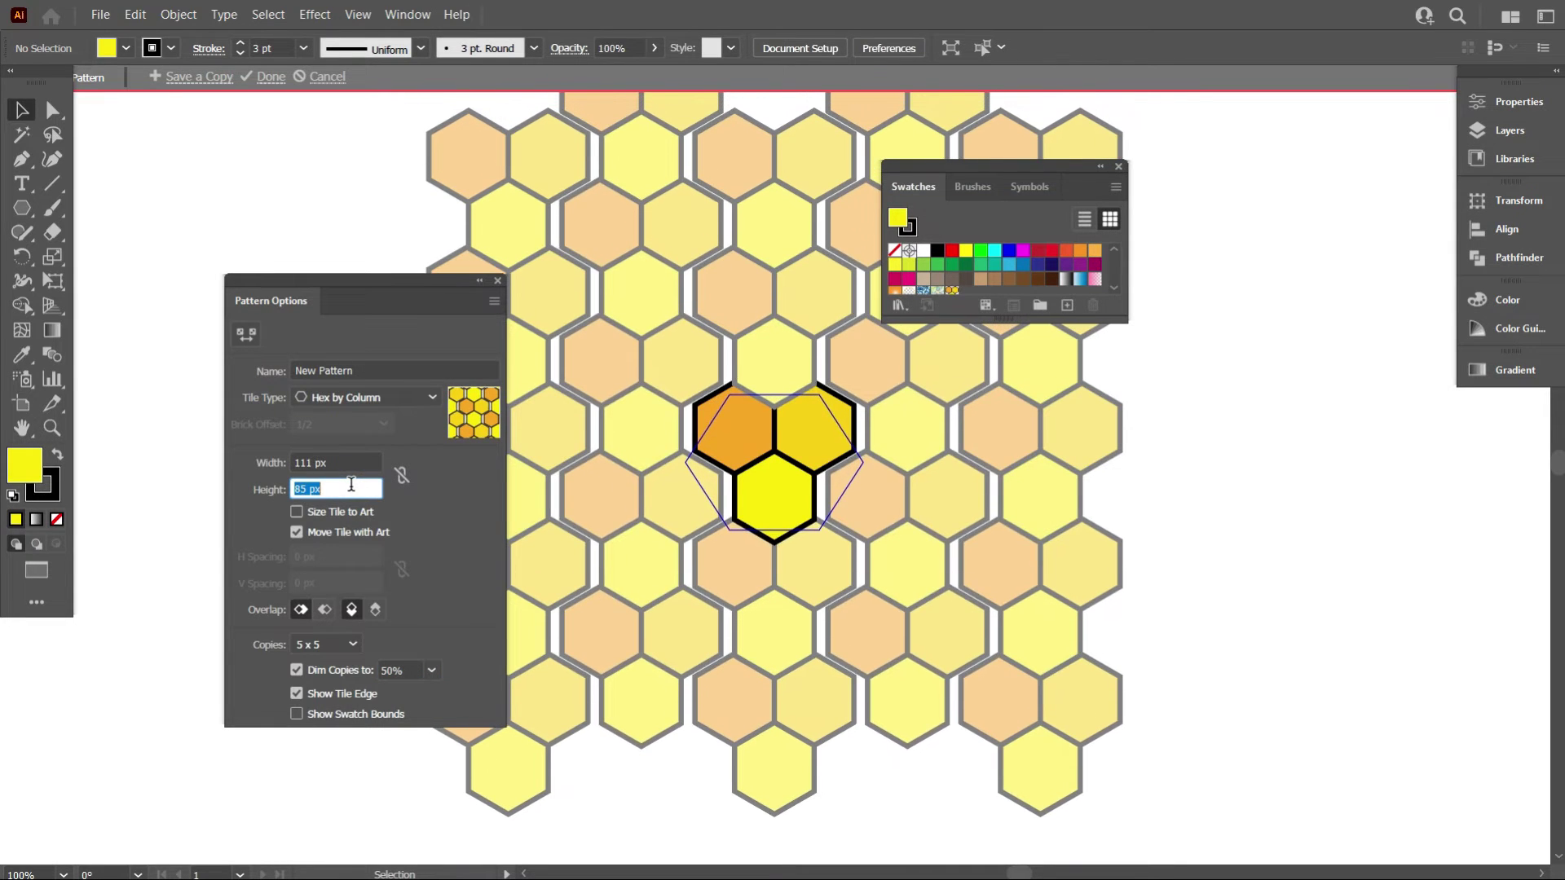
click(364, 462)
key(Down)
key(Down)
key(Down)
key(Down)
key(Down)
key(Down)
key(Down)
key(Down)
key(Down)
key(Down)
key(Down)
key(Down)
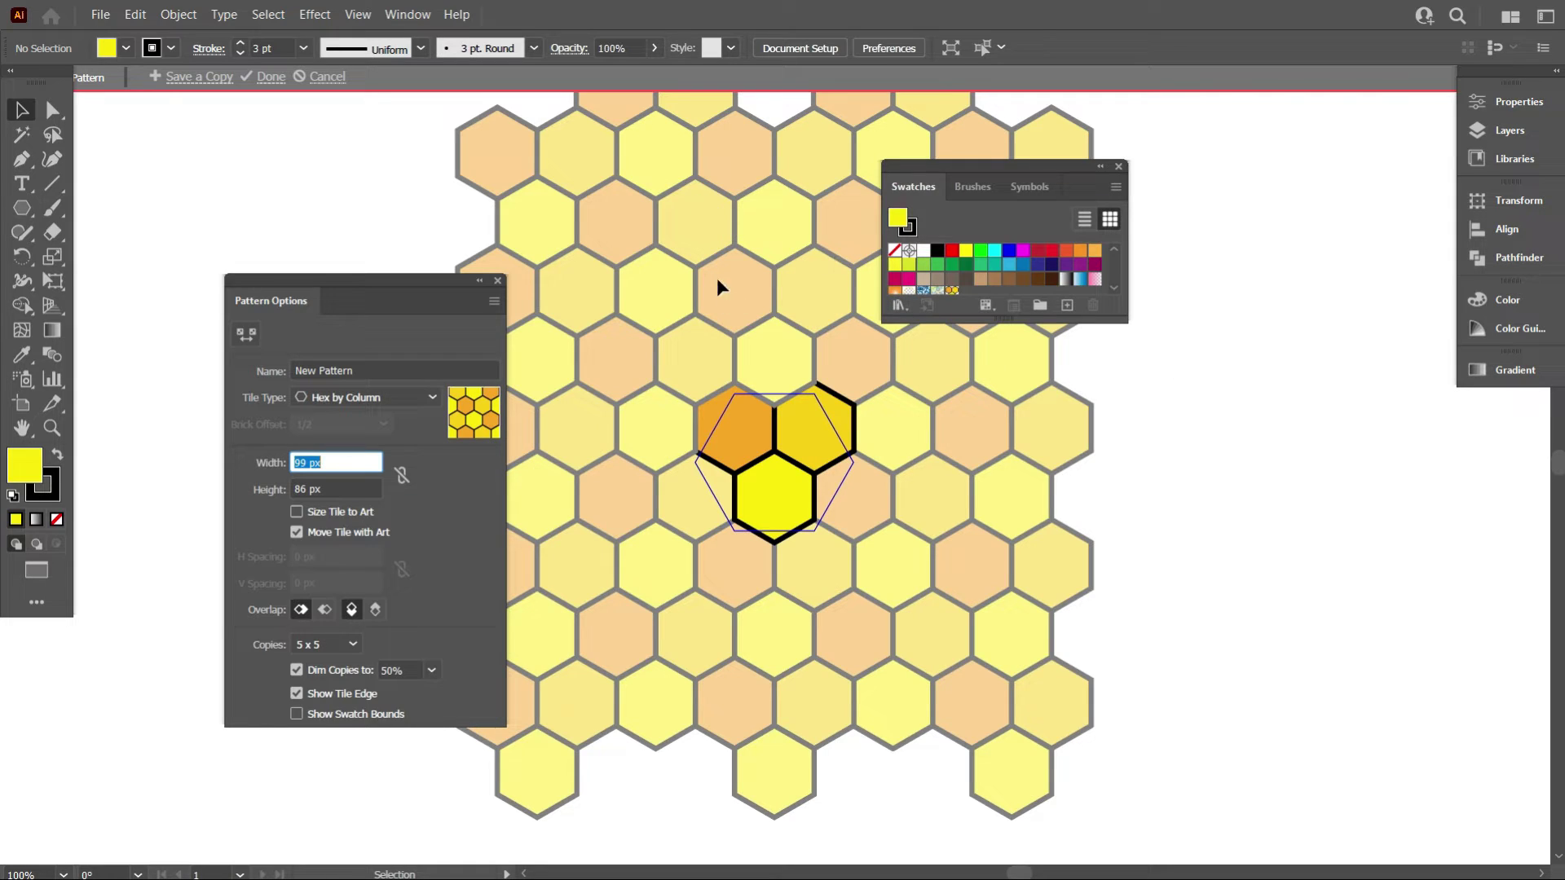
click(271, 78)
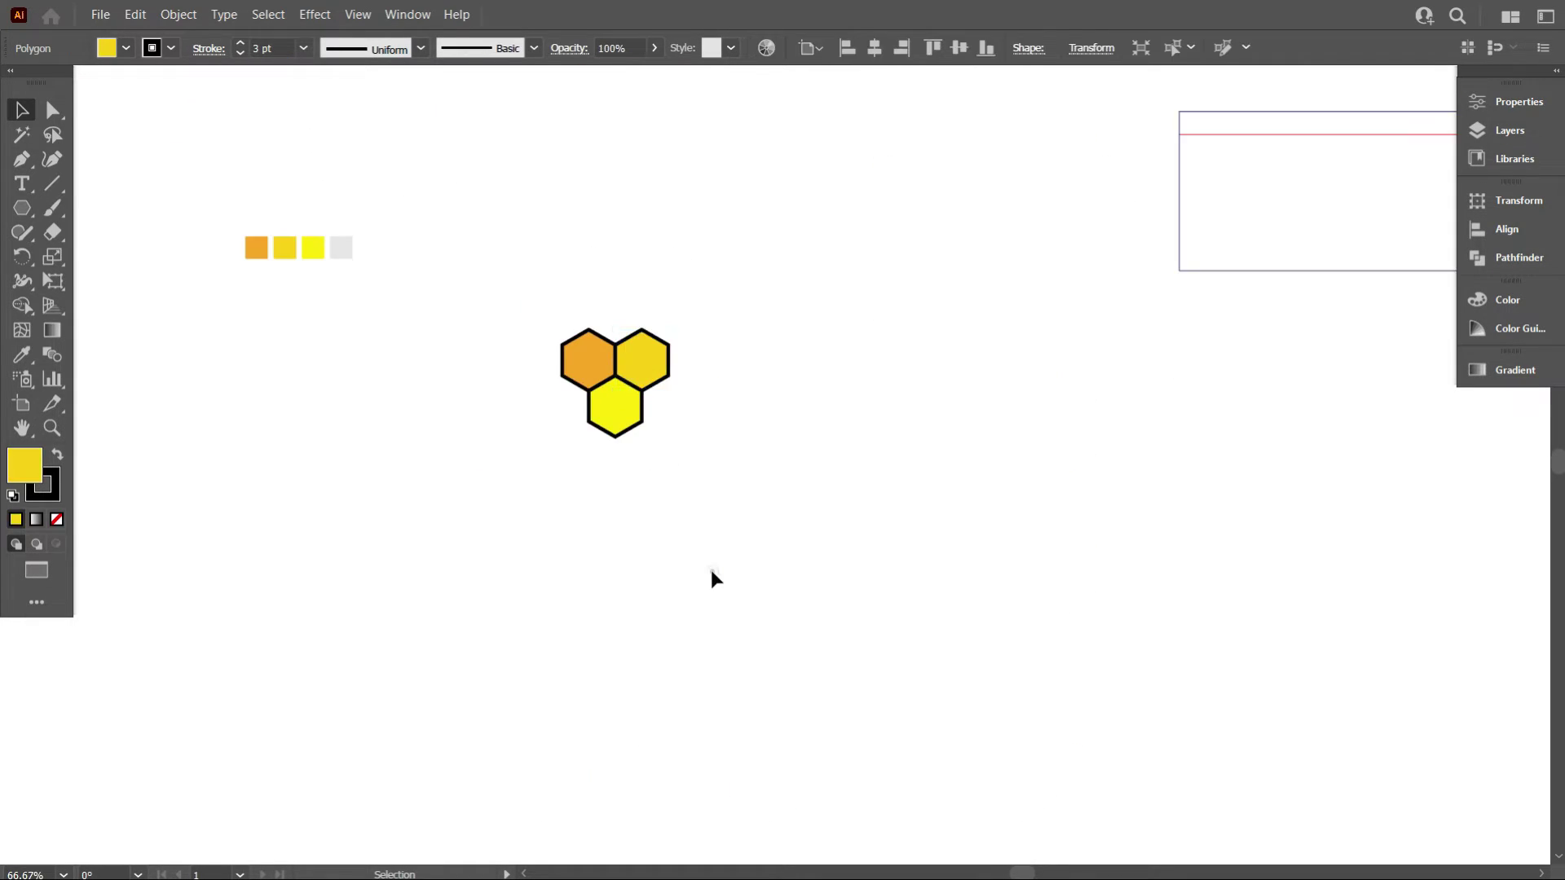
Draw a rectangle about 971 px wide and 390 px high below the hexagon cluster, and resize it slightly smaller.
drag(28, 203, 79, 218)
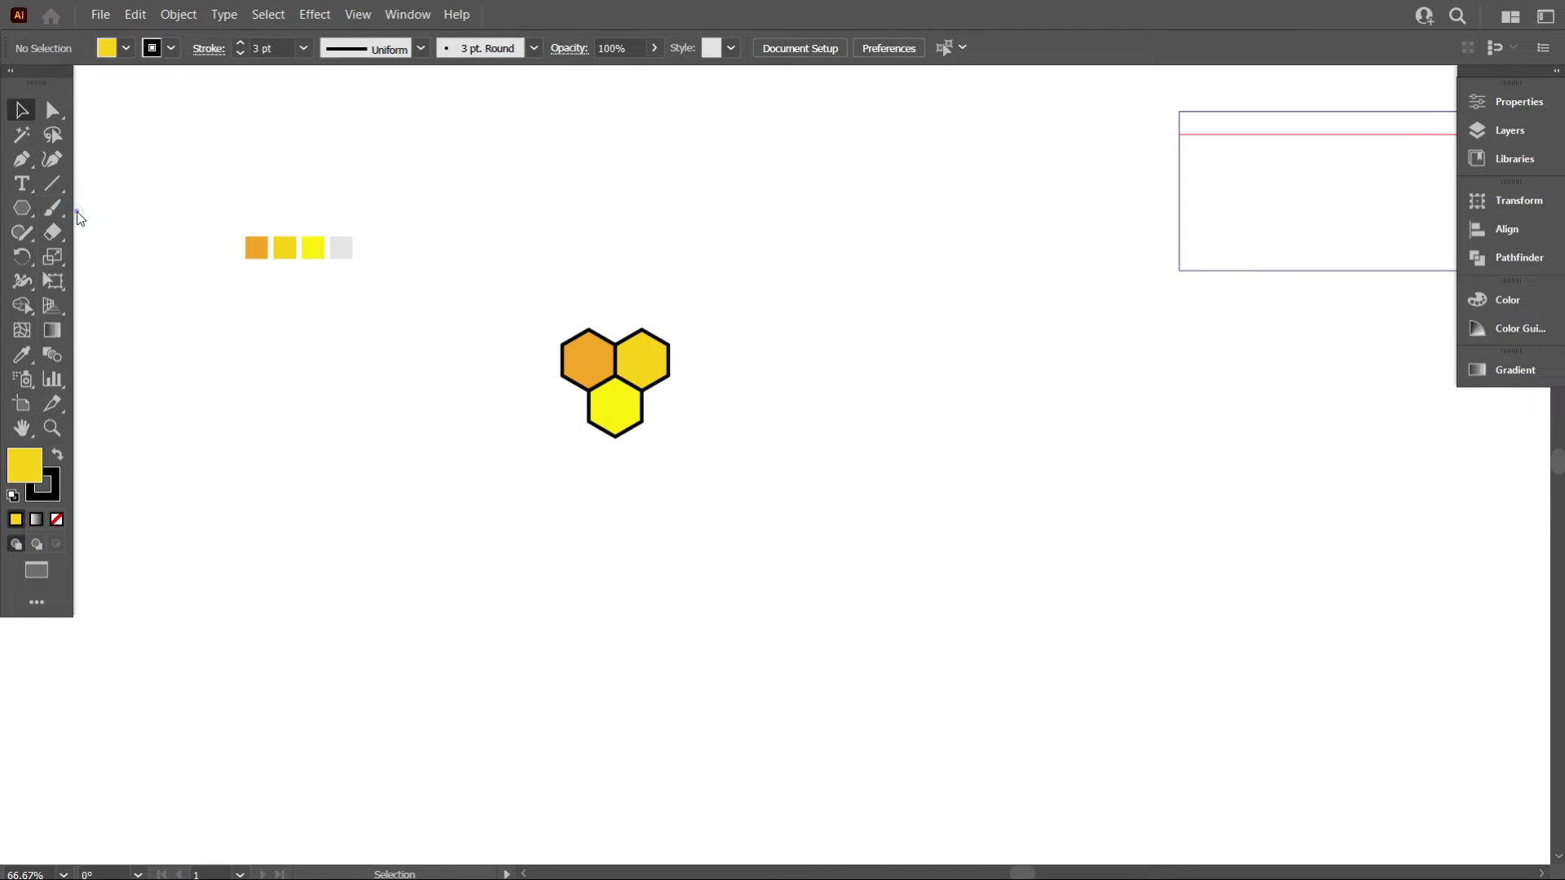
scroll(157, 394, down, 1)
scroll(157, 395, down, 3)
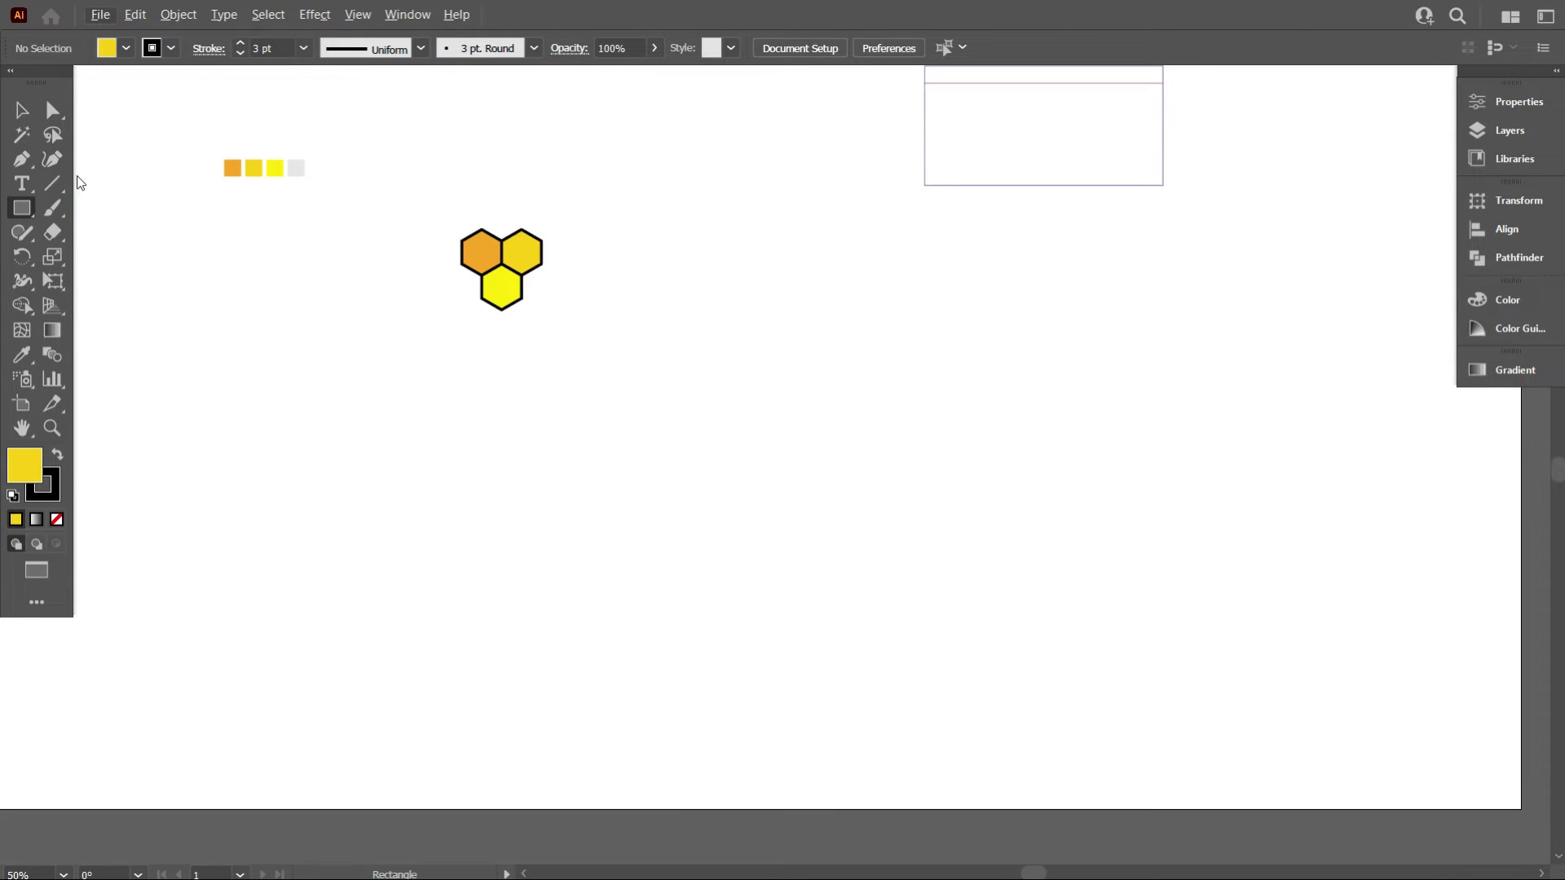
mouse_move(300, 365)
mouse_down()
mouse_move(811, 633)
mouse_move(1076, 677)
mouse_up()
drag(696, 683, 778, 737)
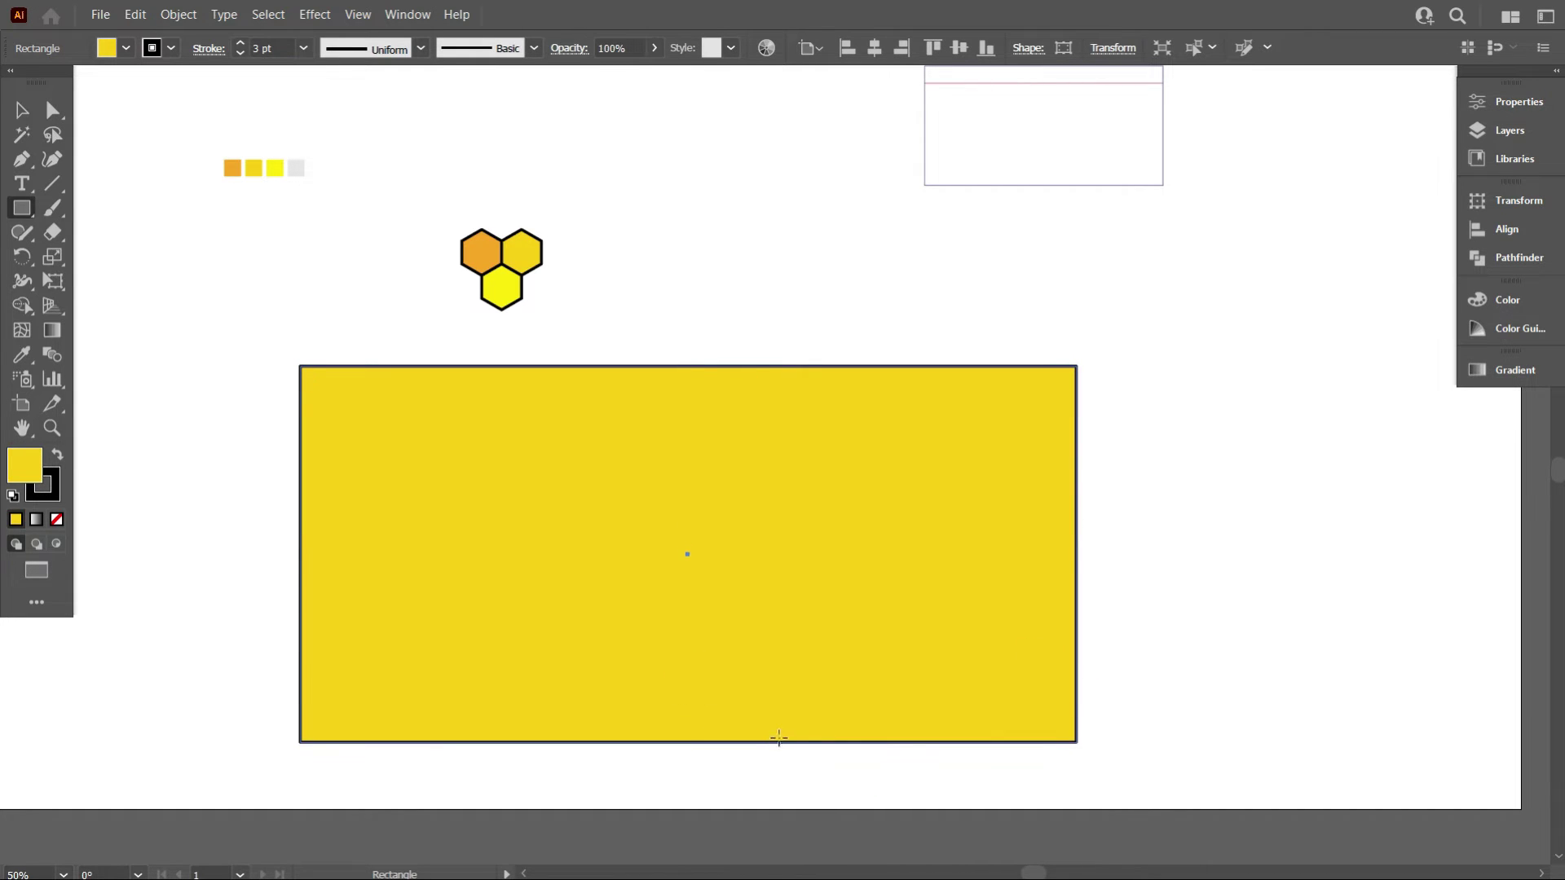
drag(1076, 742, 1004, 666)
scroll(1004, 666, up, 2)
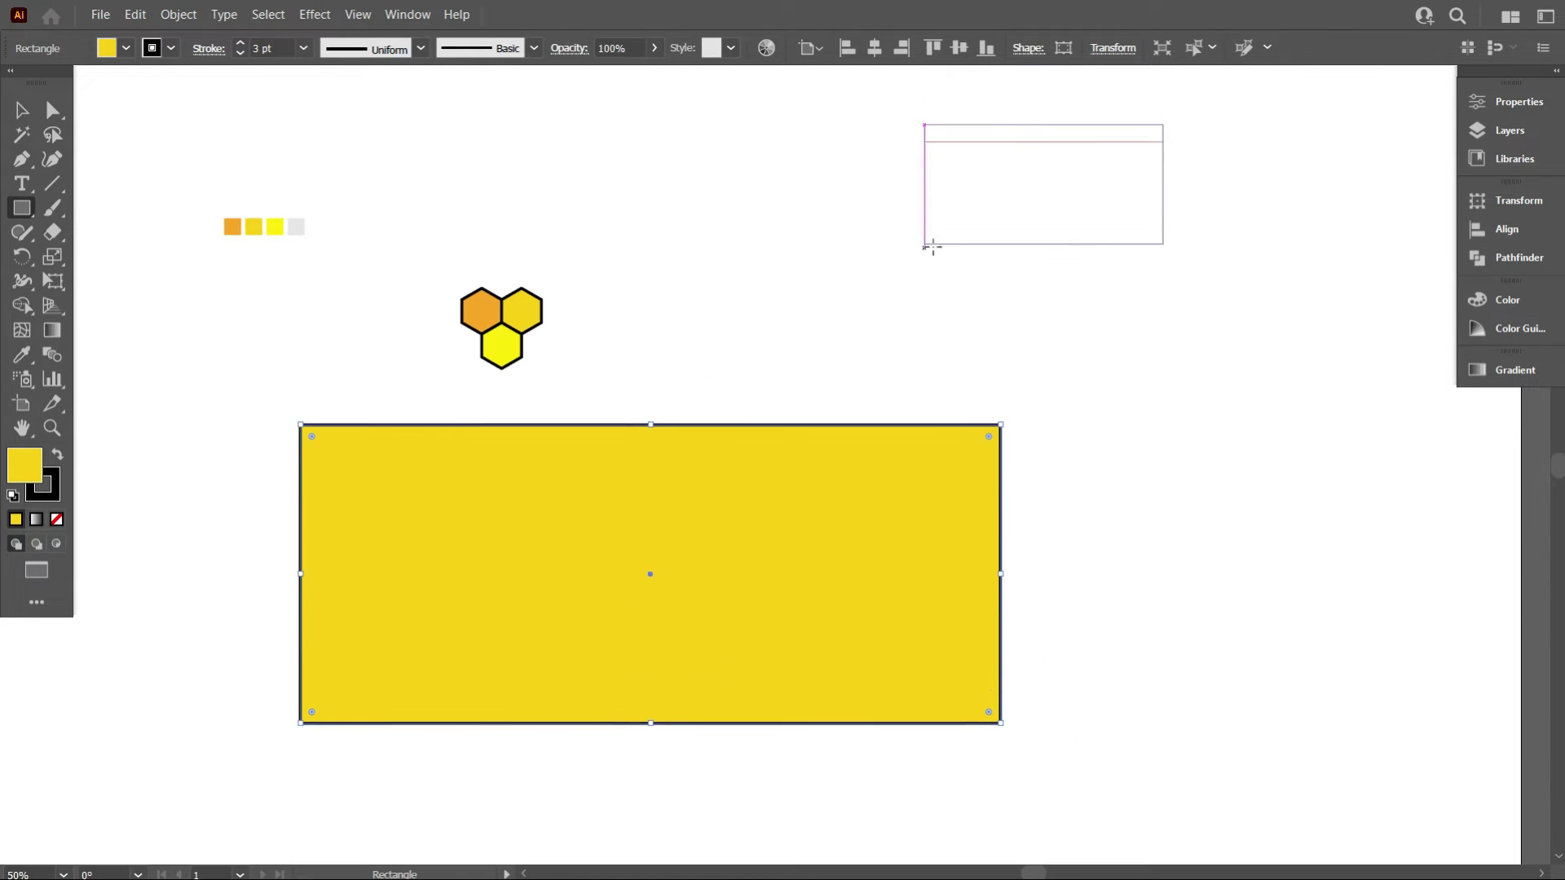
click(1007, 728)
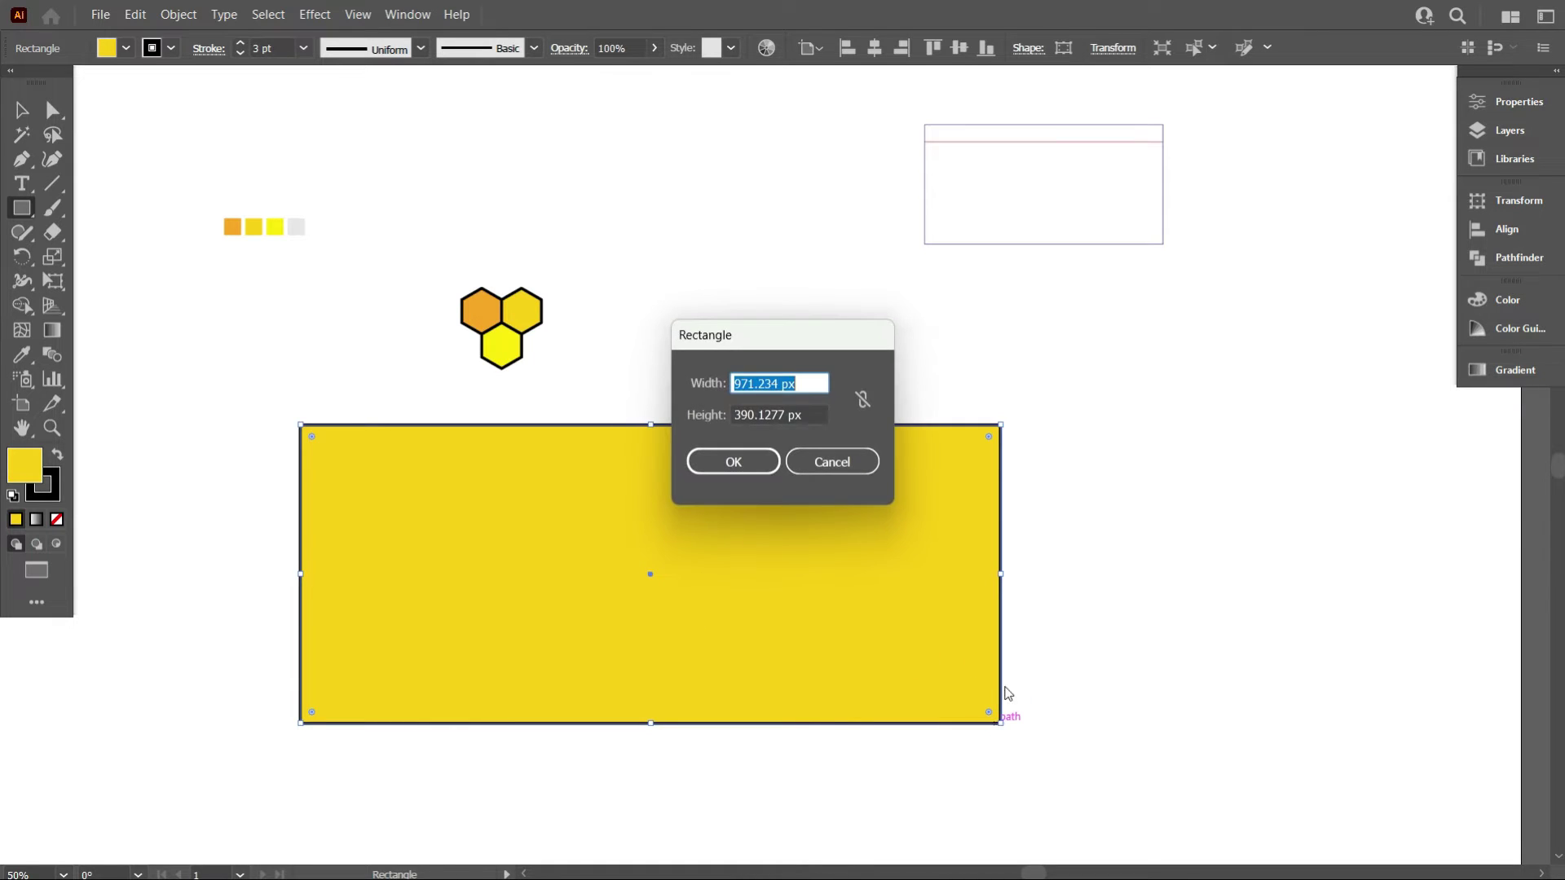
click(828, 457)
Fill the large rectangle with the new honeycomb pattern swatch and remove its stroke.
click(128, 48)
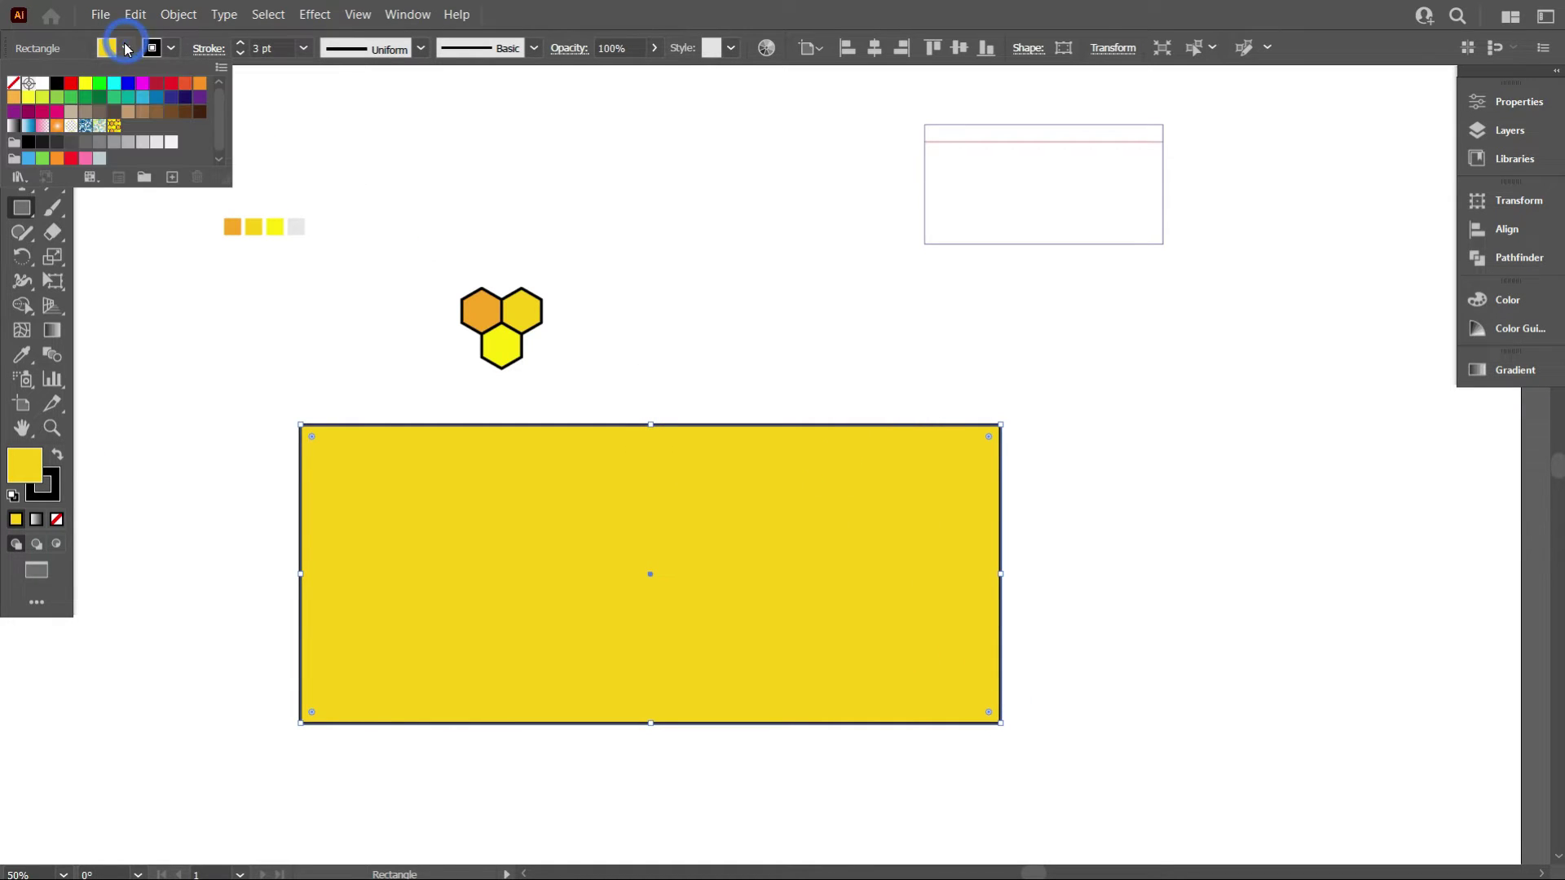
click(114, 127)
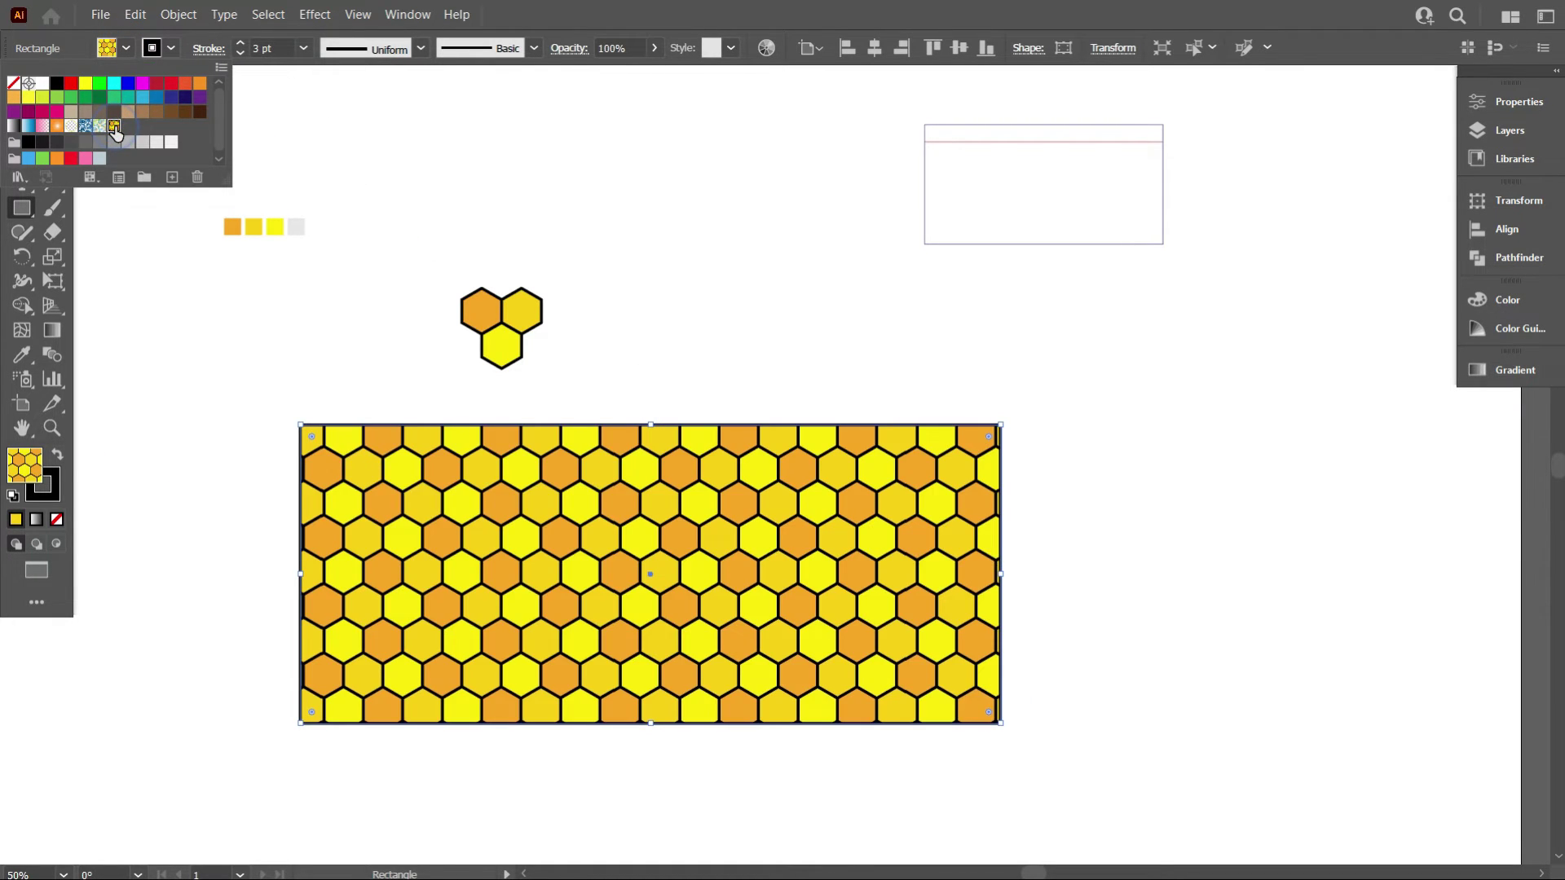
click(327, 151)
click(170, 48)
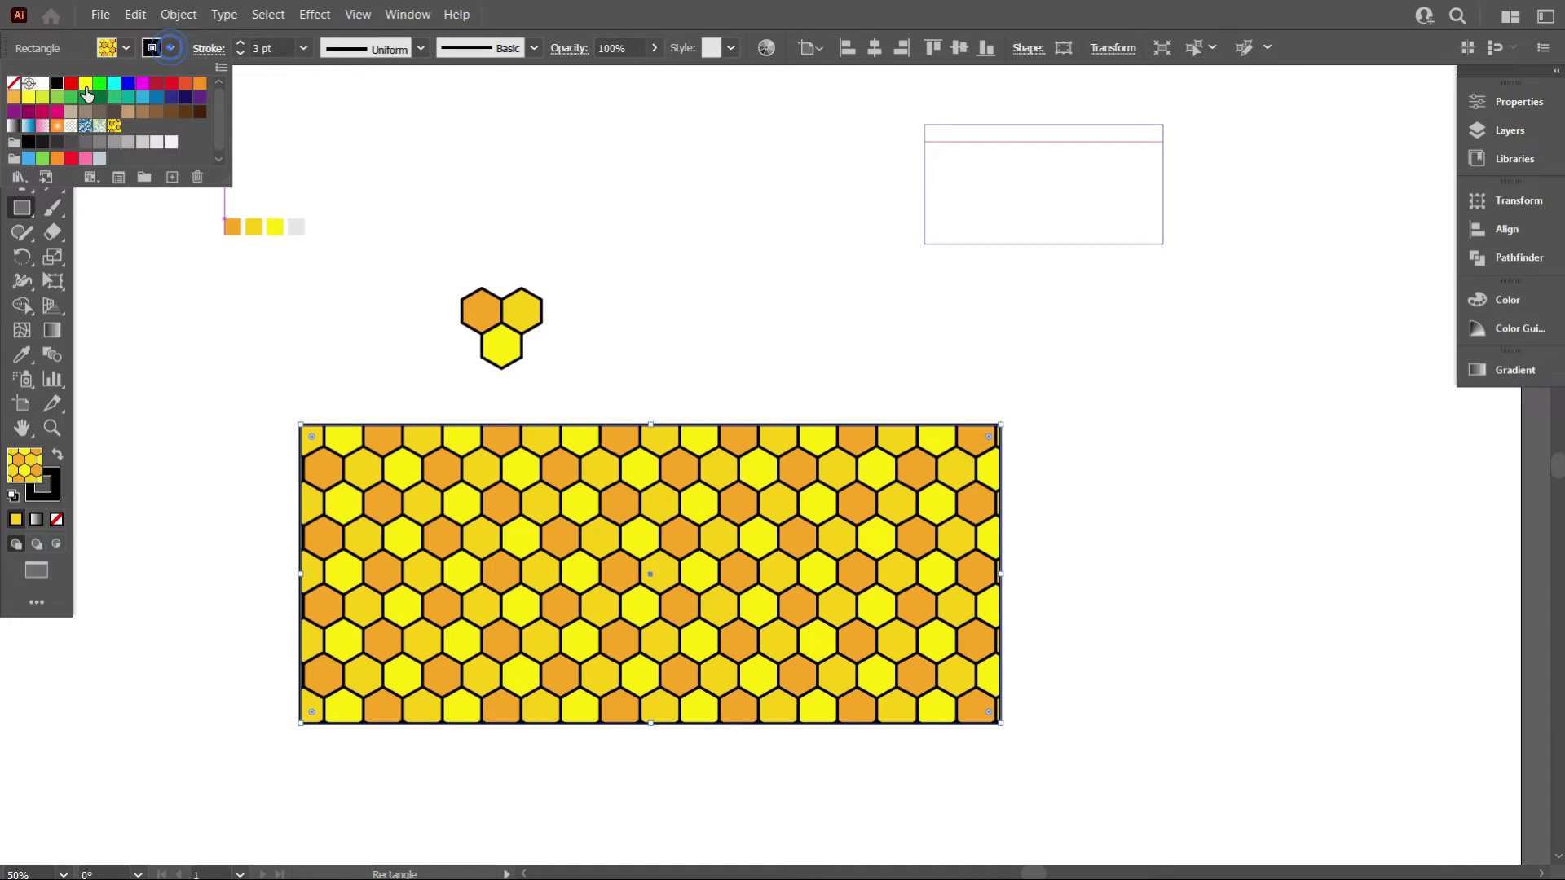
click(19, 85)
click(139, 237)
Move the honeycomb-filled rectangle over beneath the can dieline and deselect it.
click(22, 110)
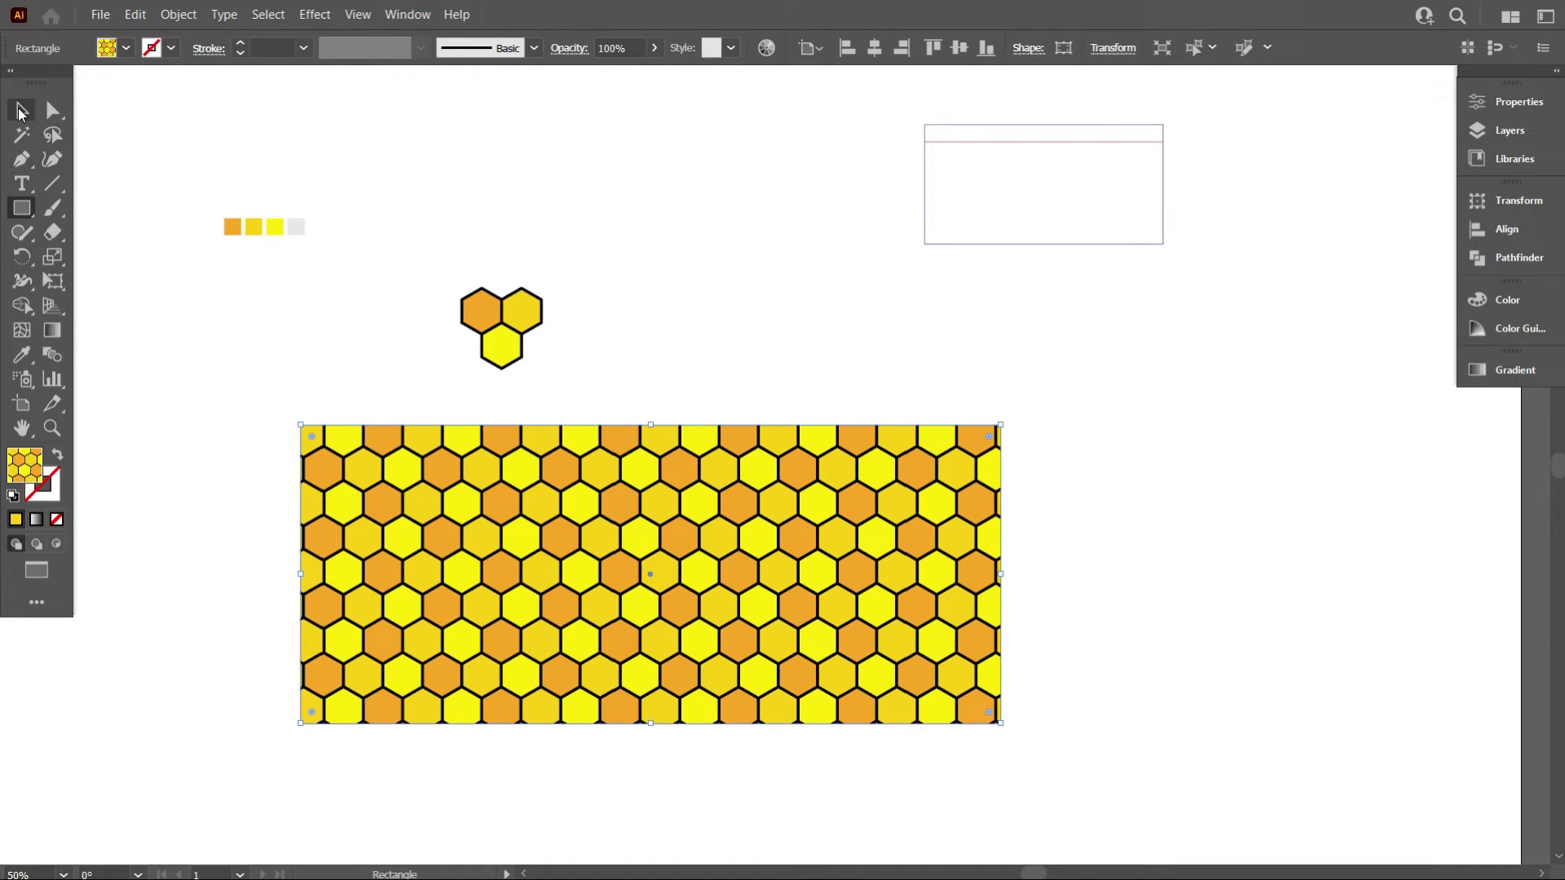
click(470, 193)
Duplicate the can dieline's outer rectangle into the empty area above the hexagon cluster.
scroll(796, 313, up, 1)
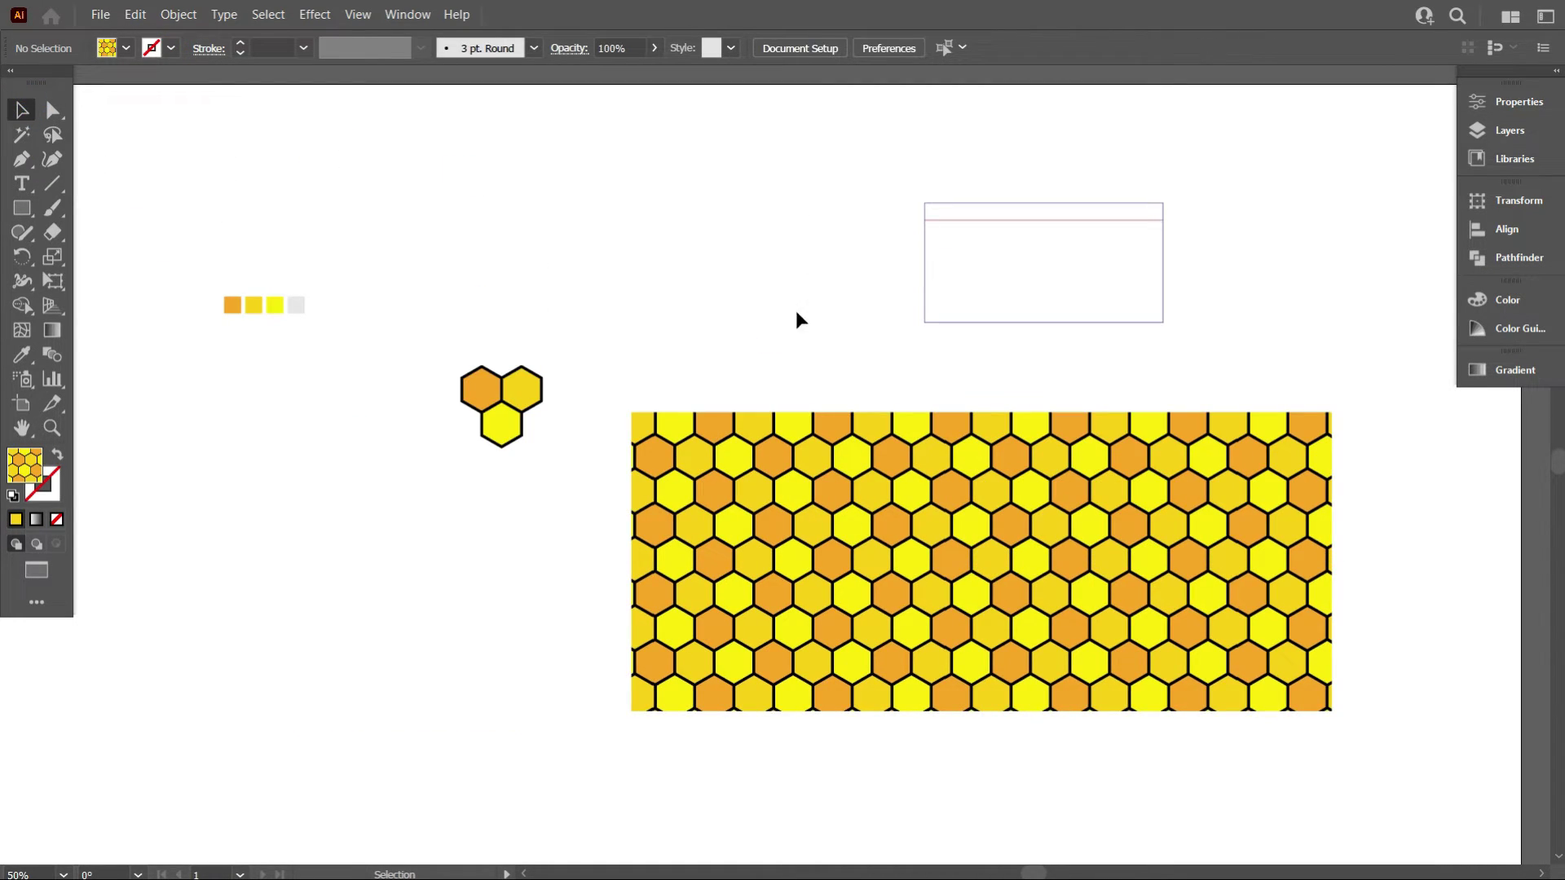
click(925, 266)
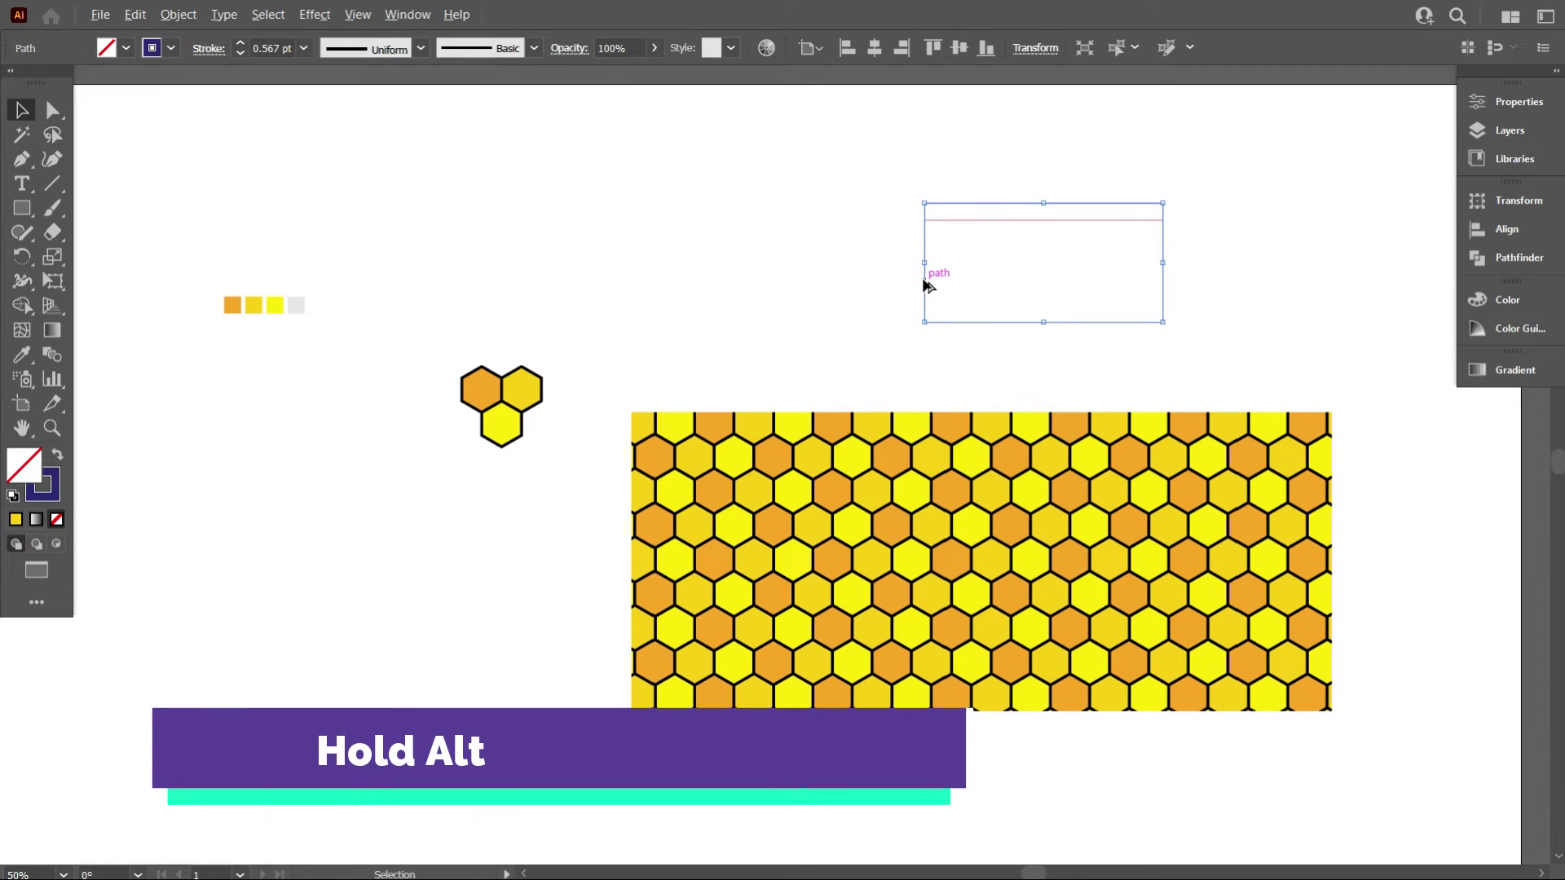
drag(926, 282, 503, 250)
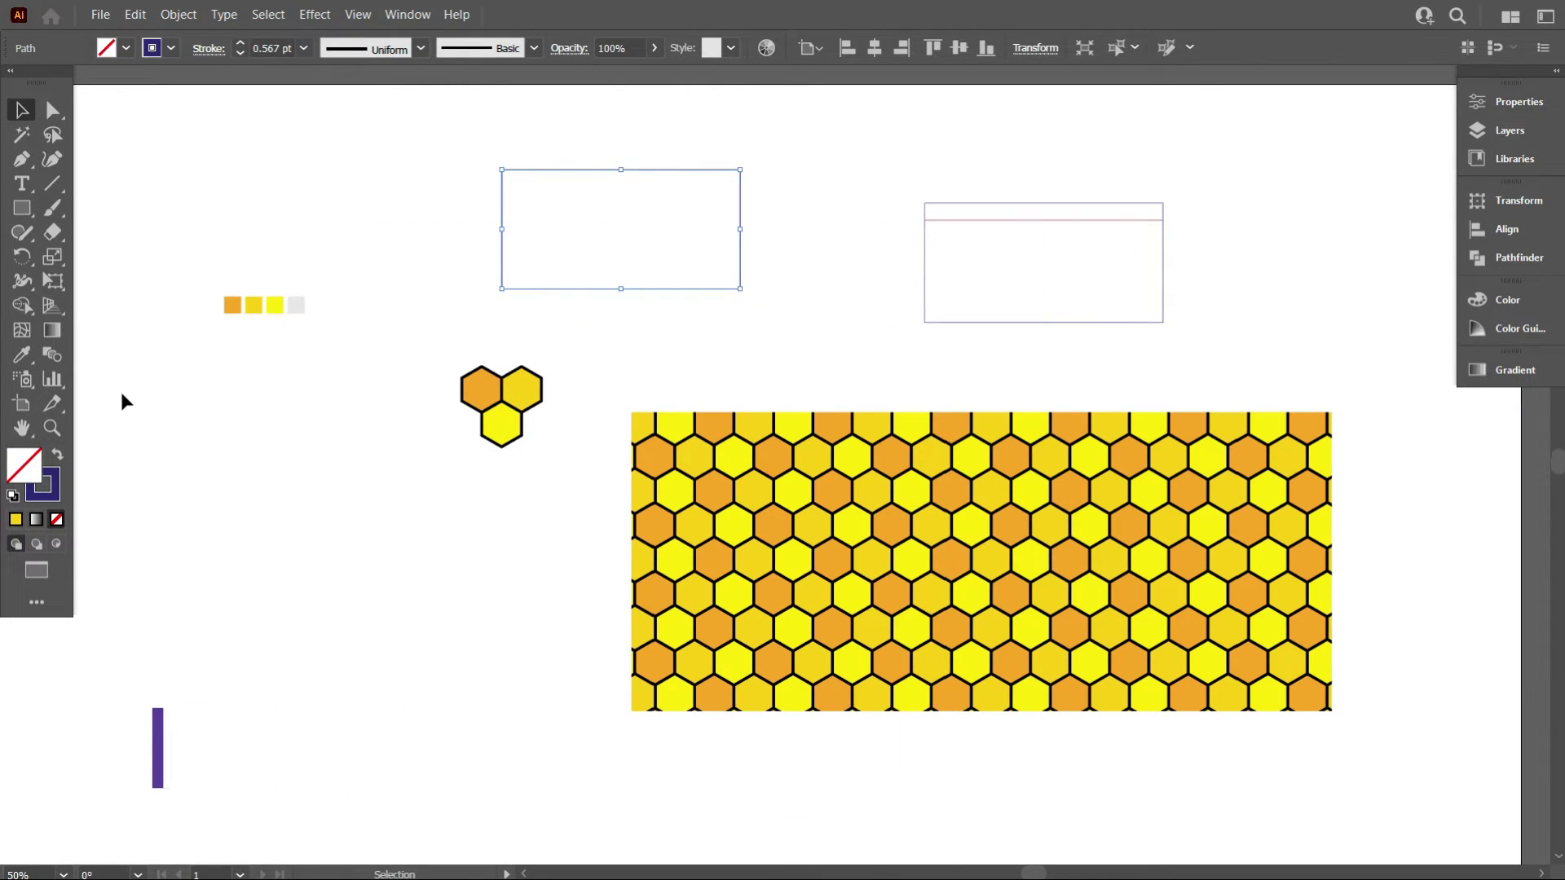
Fill the copied dieline rectangle with black and remove its stroke.
click(126, 47)
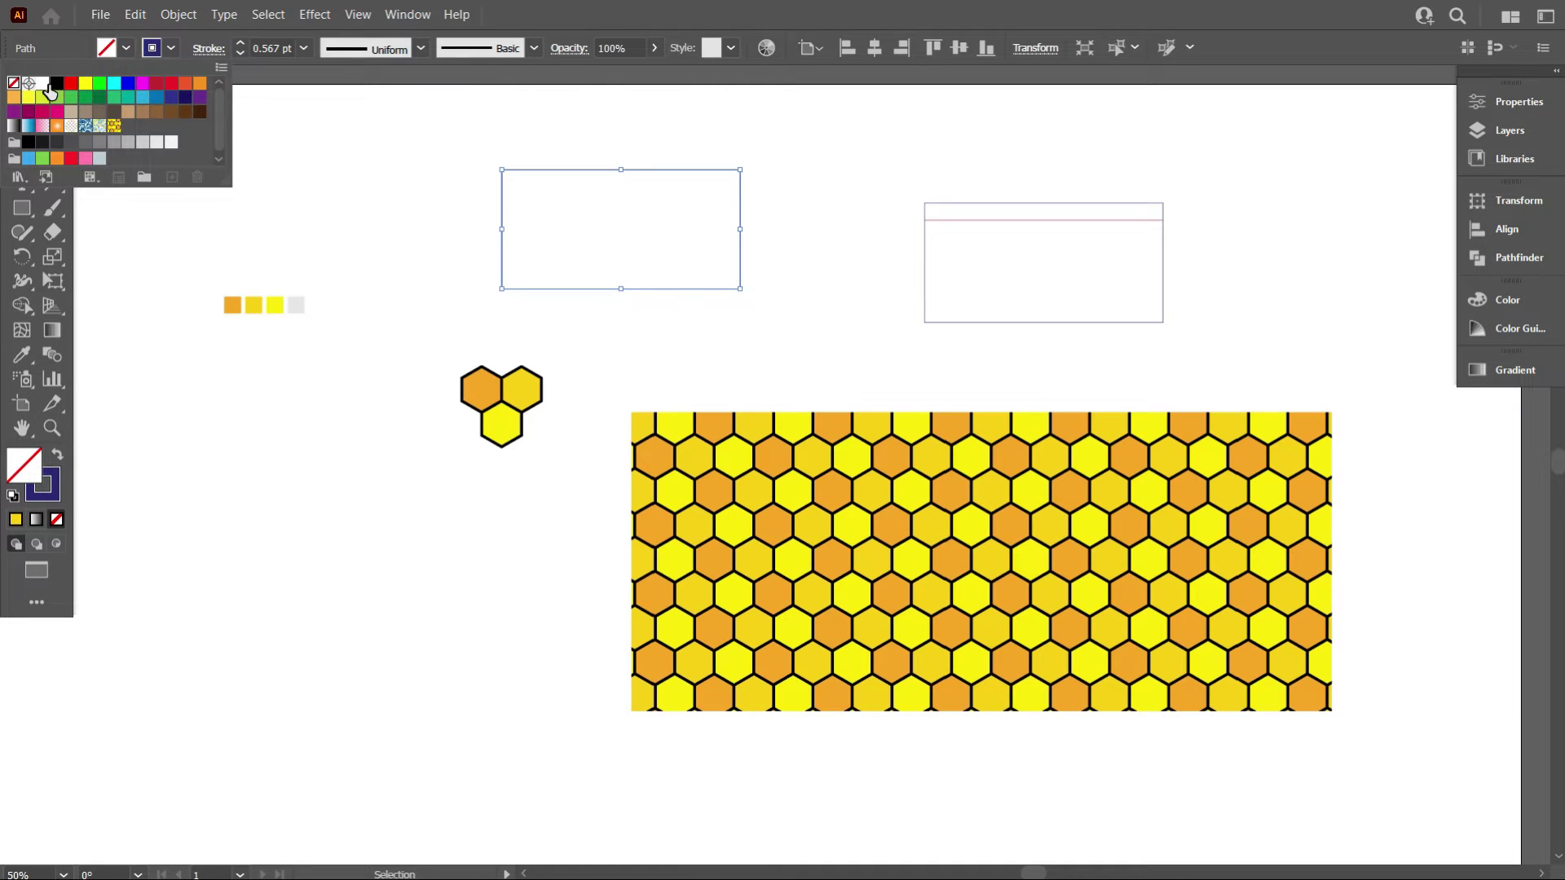
click(46, 92)
click(346, 265)
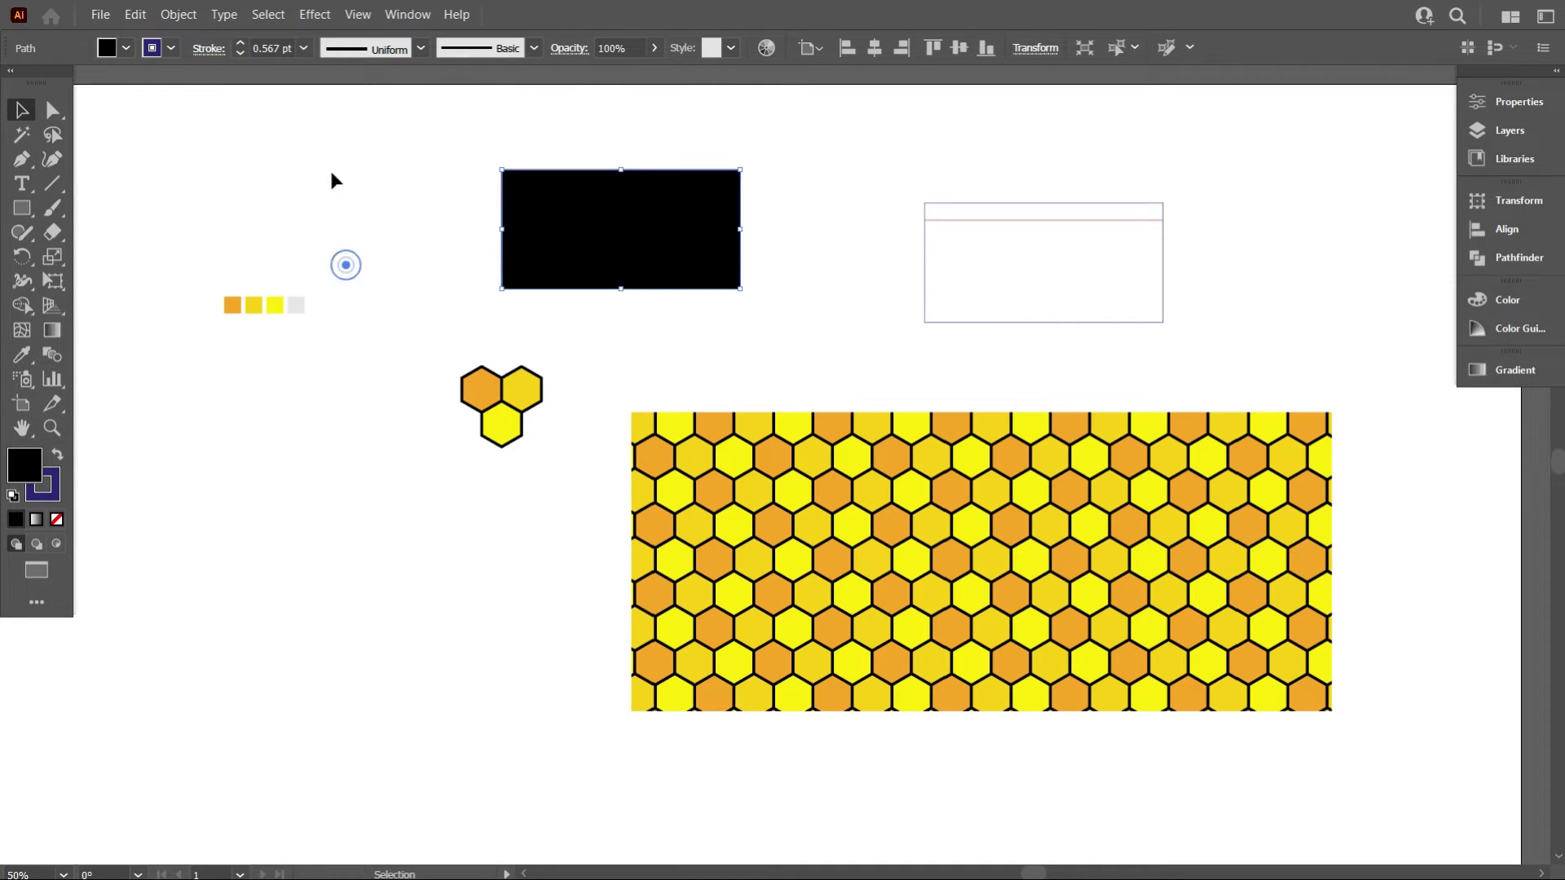
click(172, 47)
click(17, 84)
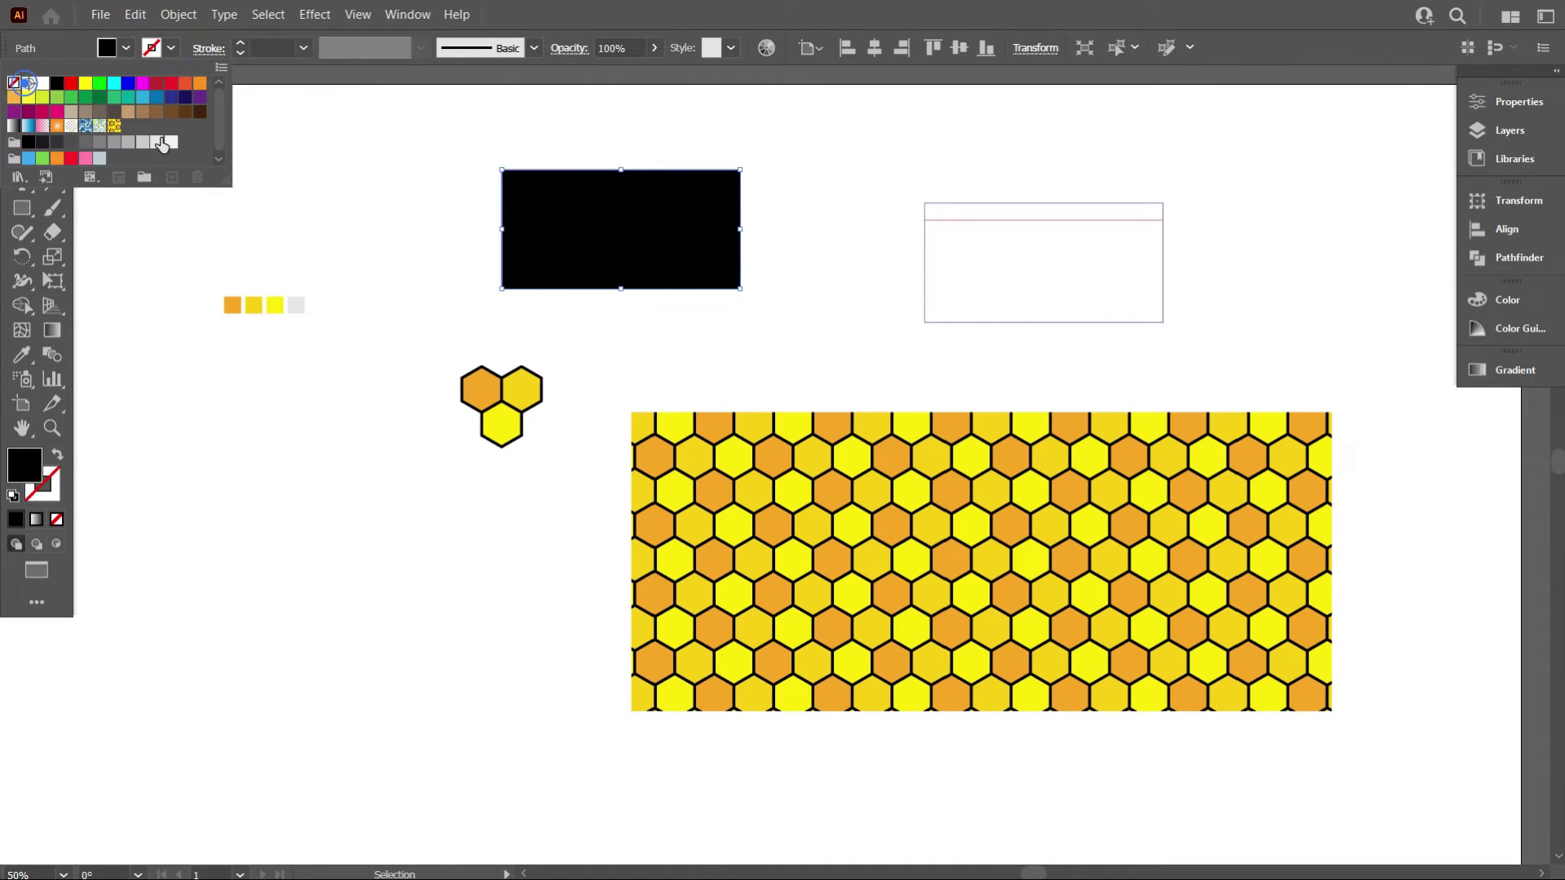
click(389, 187)
key(ctrl+1)
key(ctrl+minus)
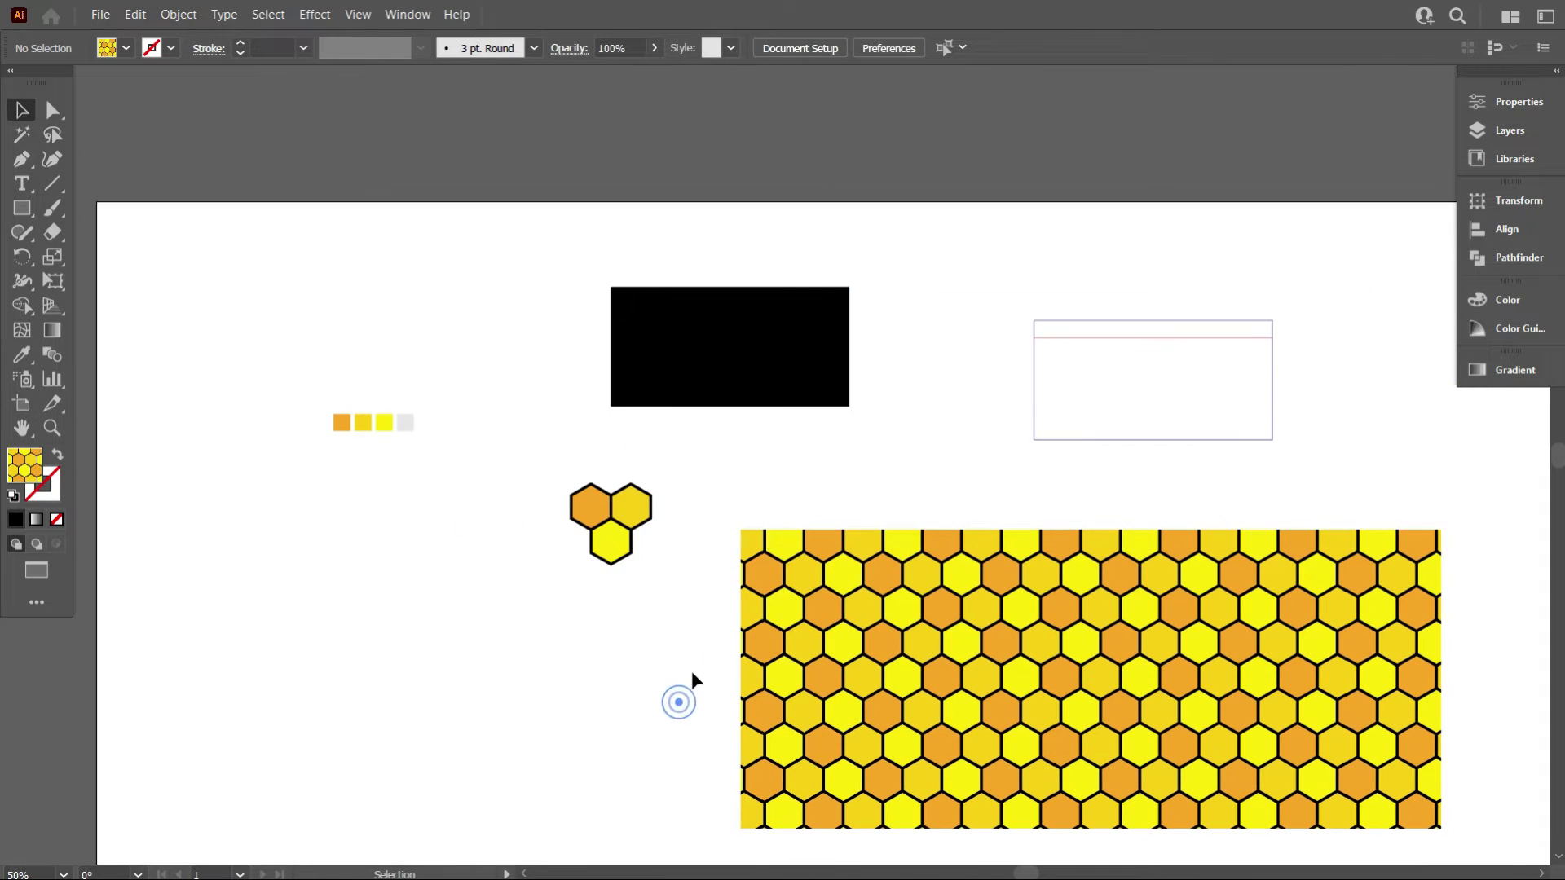
Split the black rectangle into a grid of 4 rows with a 0 px gutter, and deselect it.
click(780, 390)
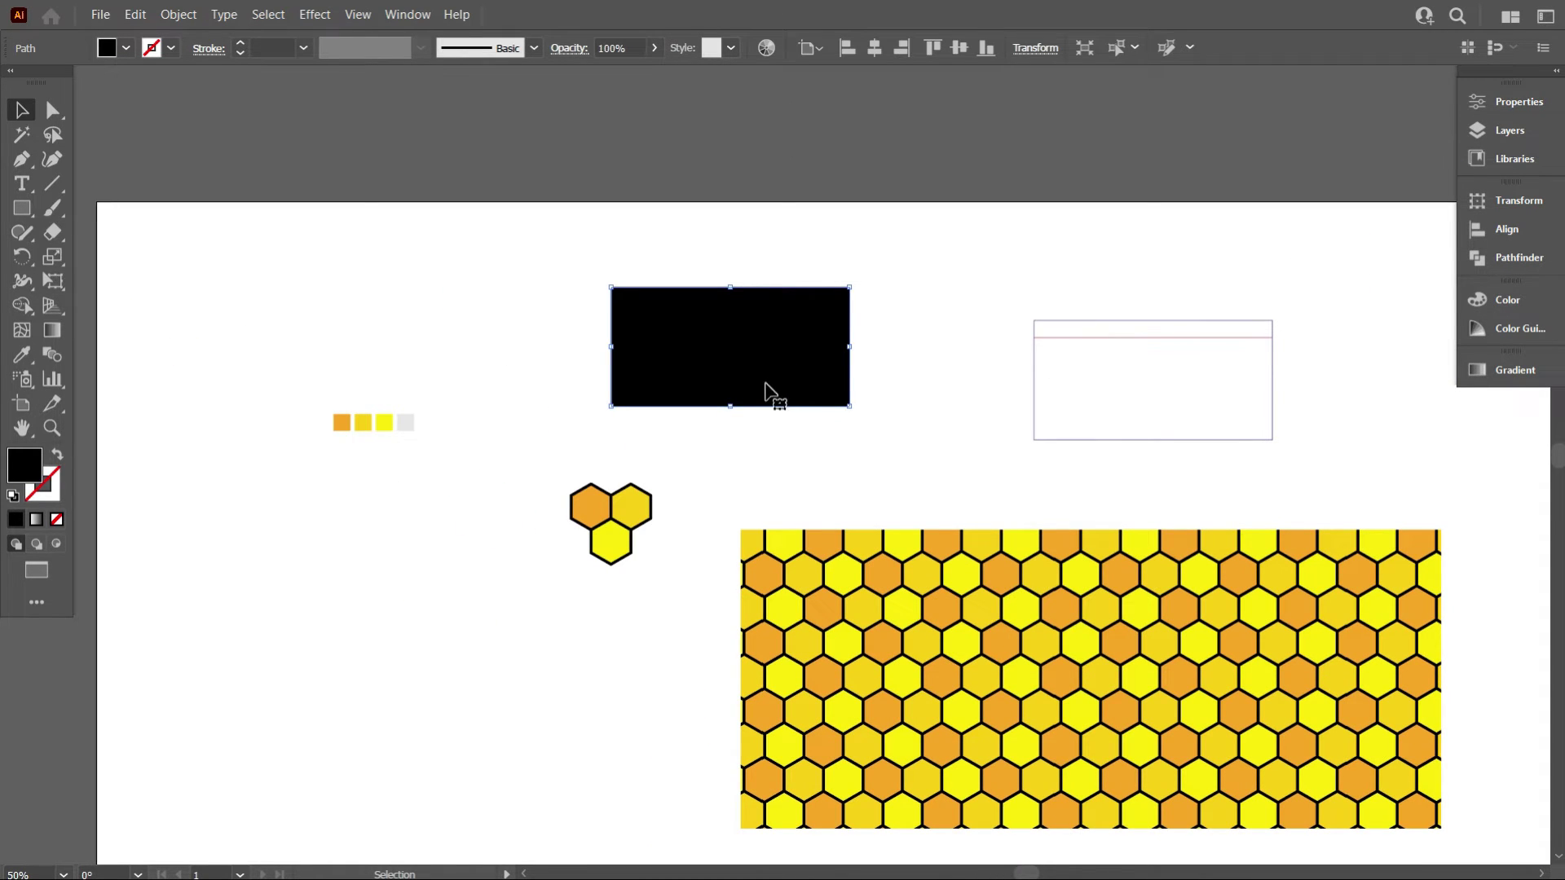
scroll(916, 403, up, 1)
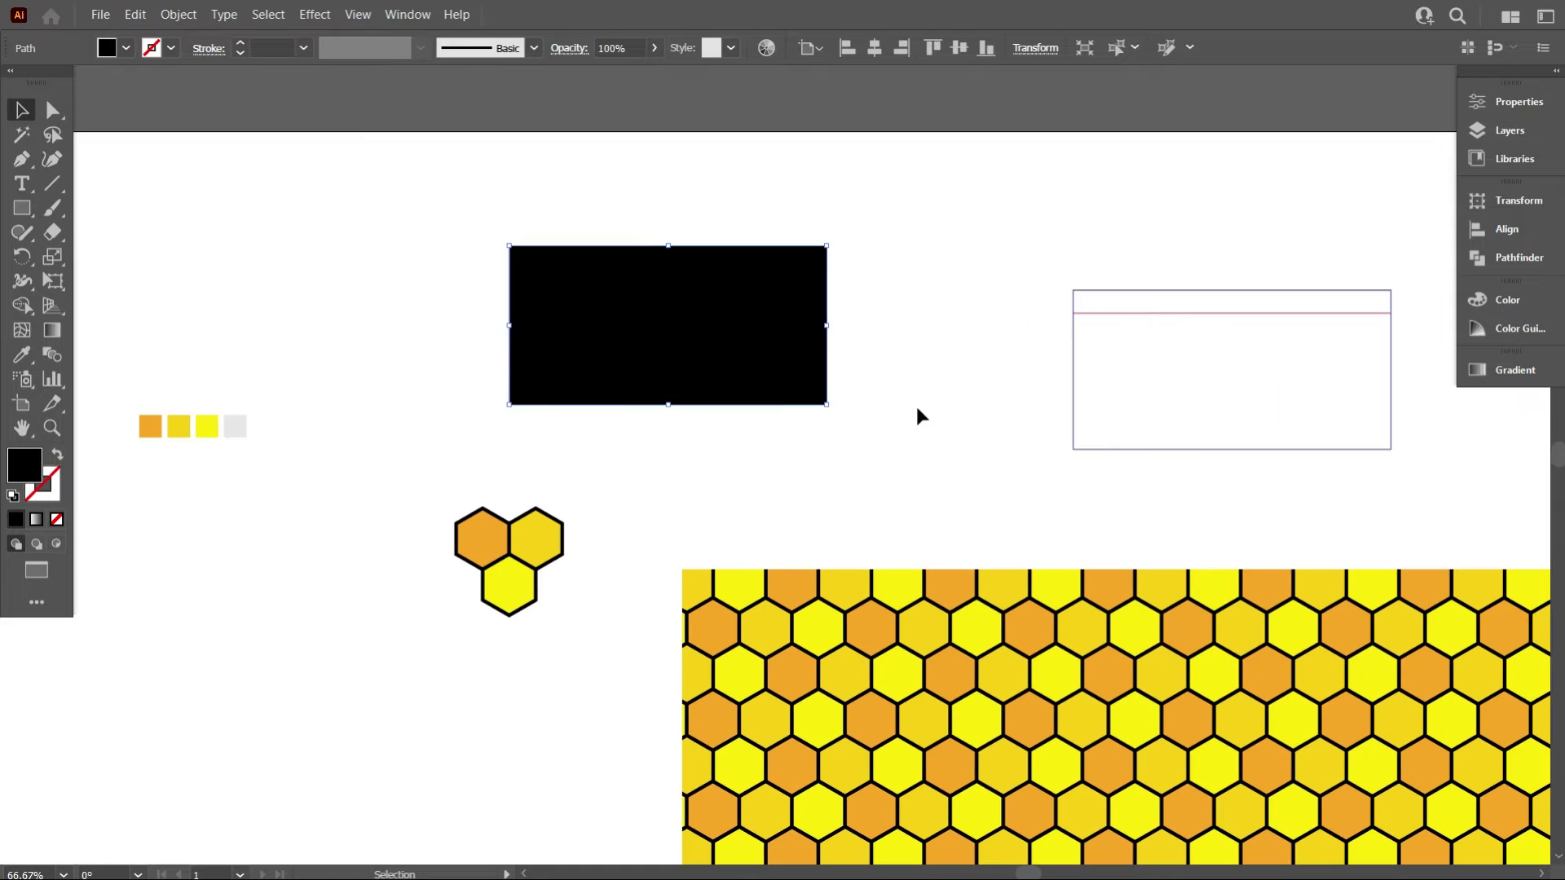
click(913, 407)
click(771, 358)
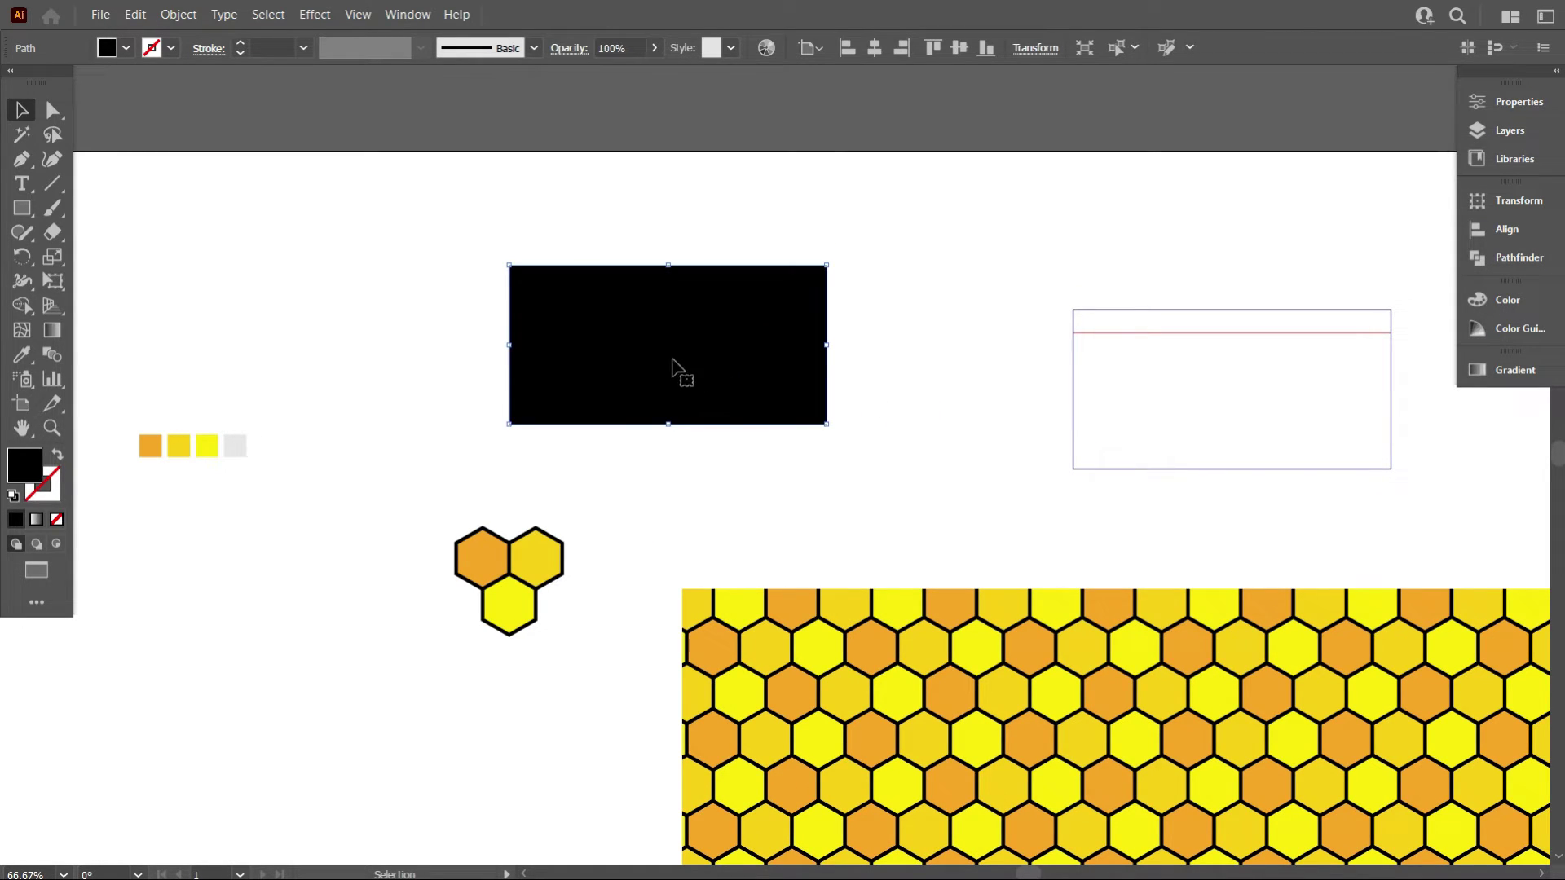
scroll(847, 372, up, 1)
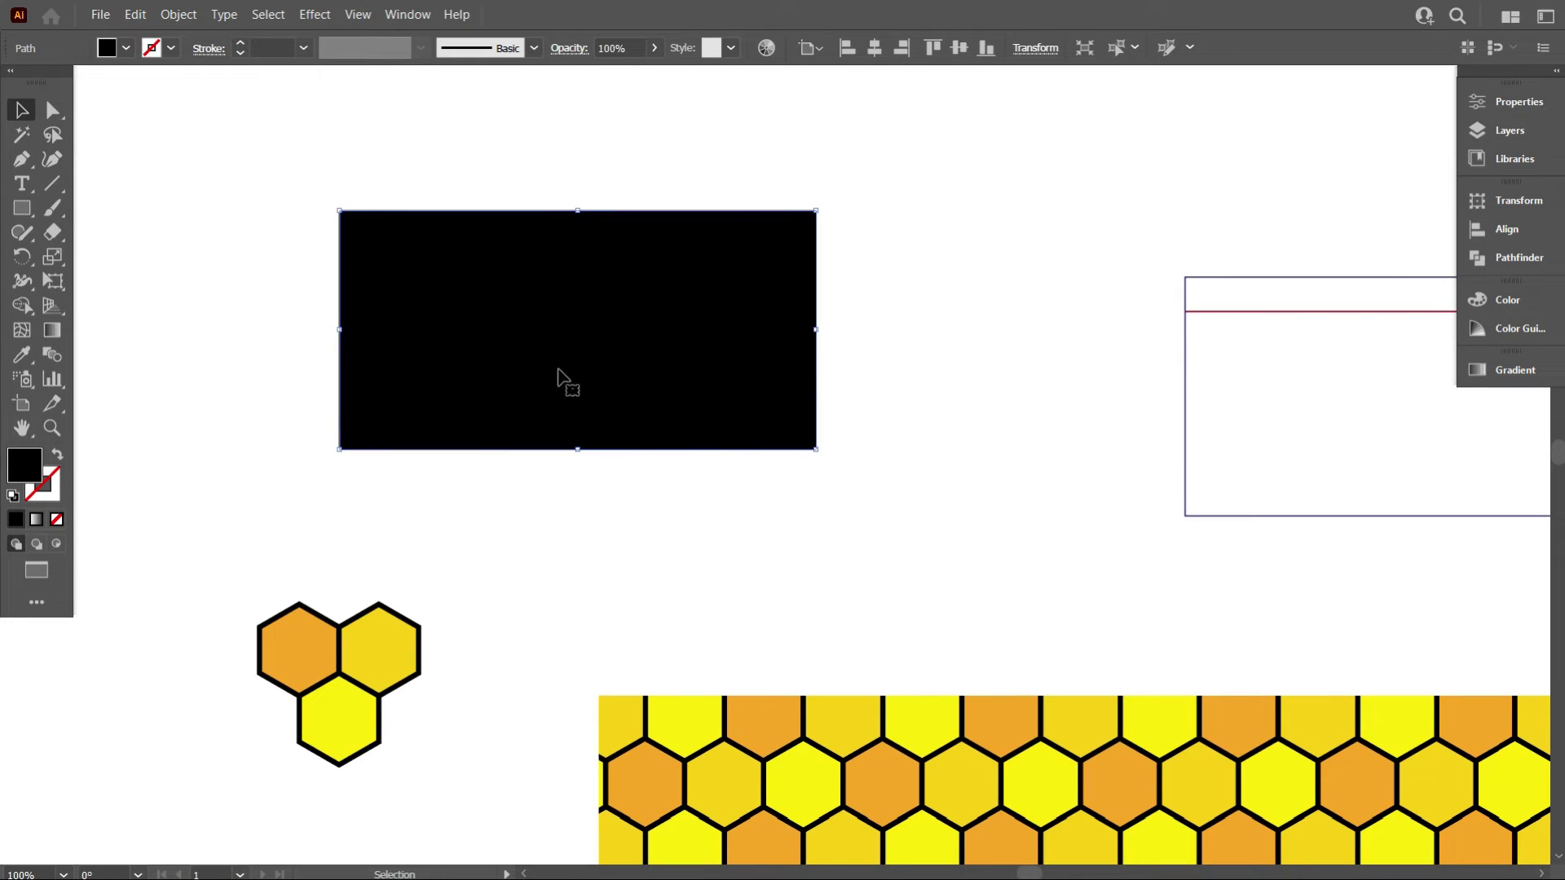
scroll(491, 353, down, 1)
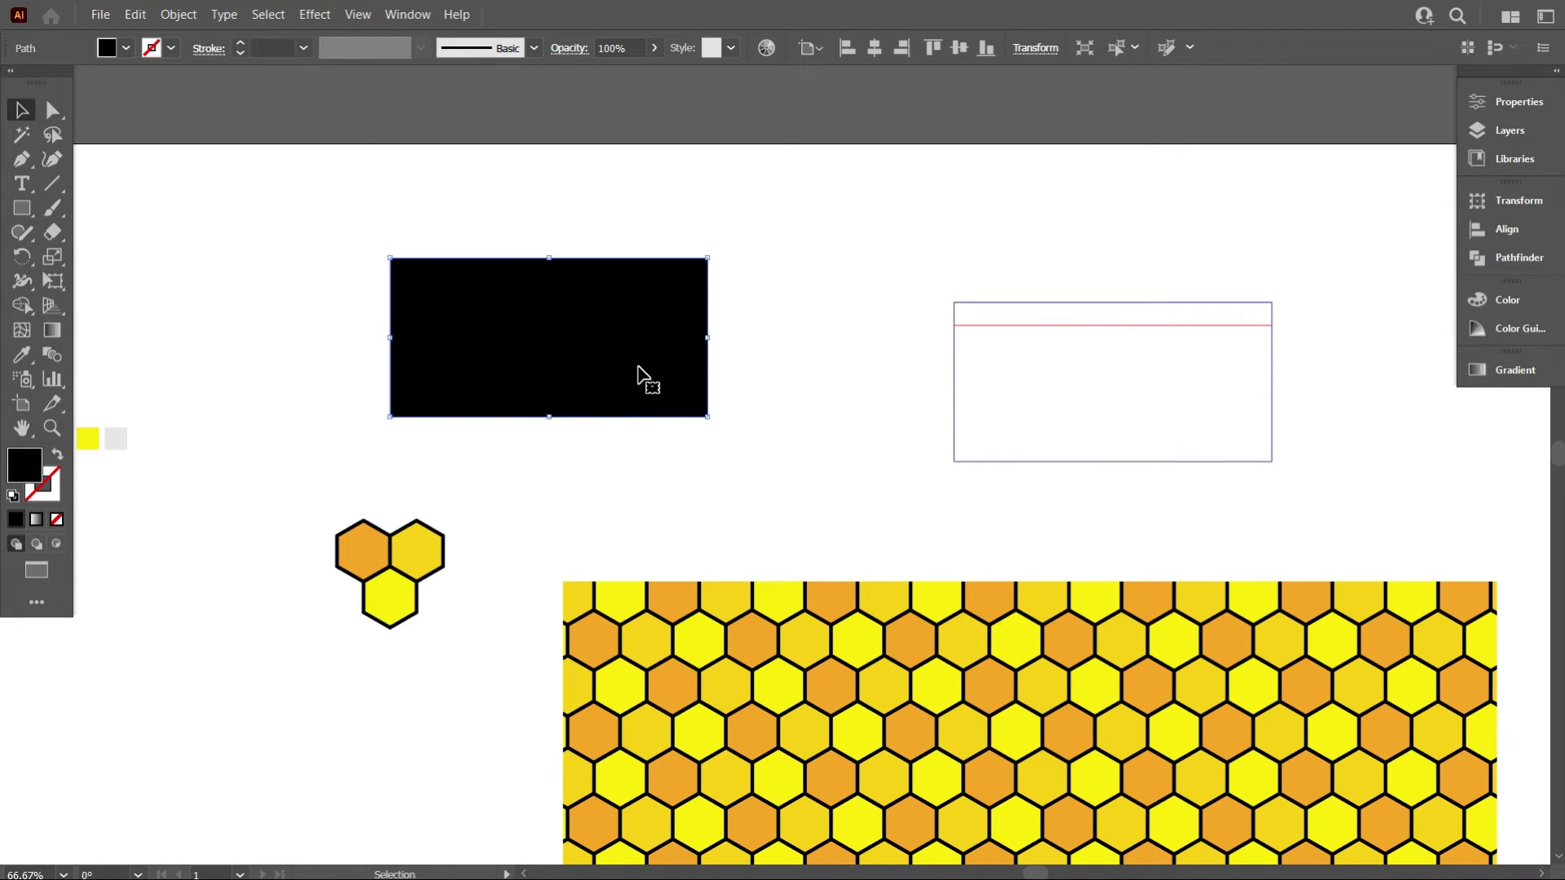
click(173, 18)
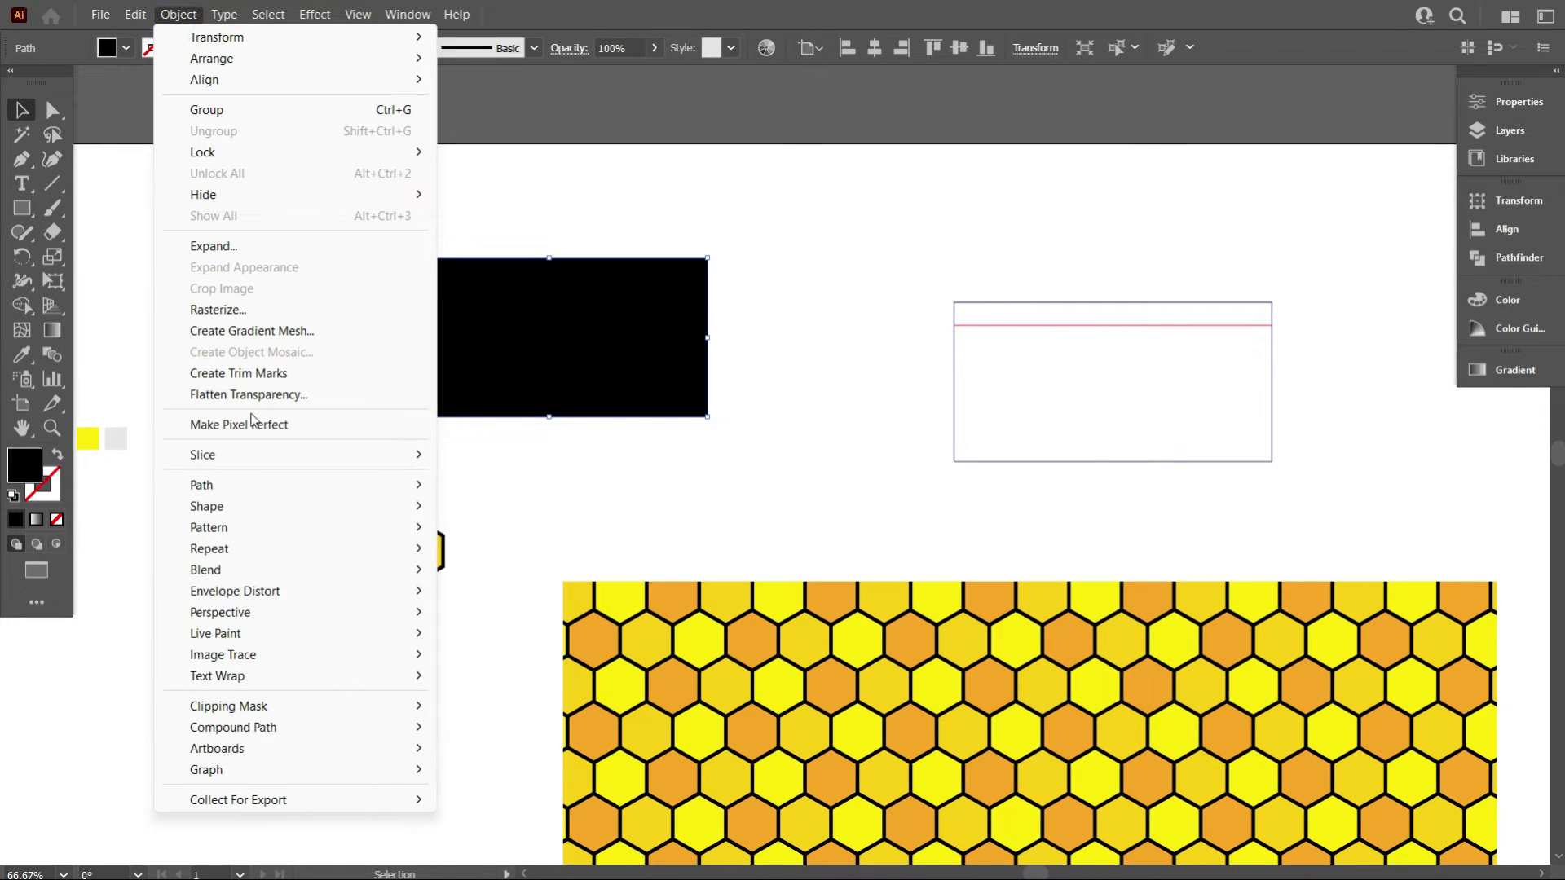
mouse_move(286, 485)
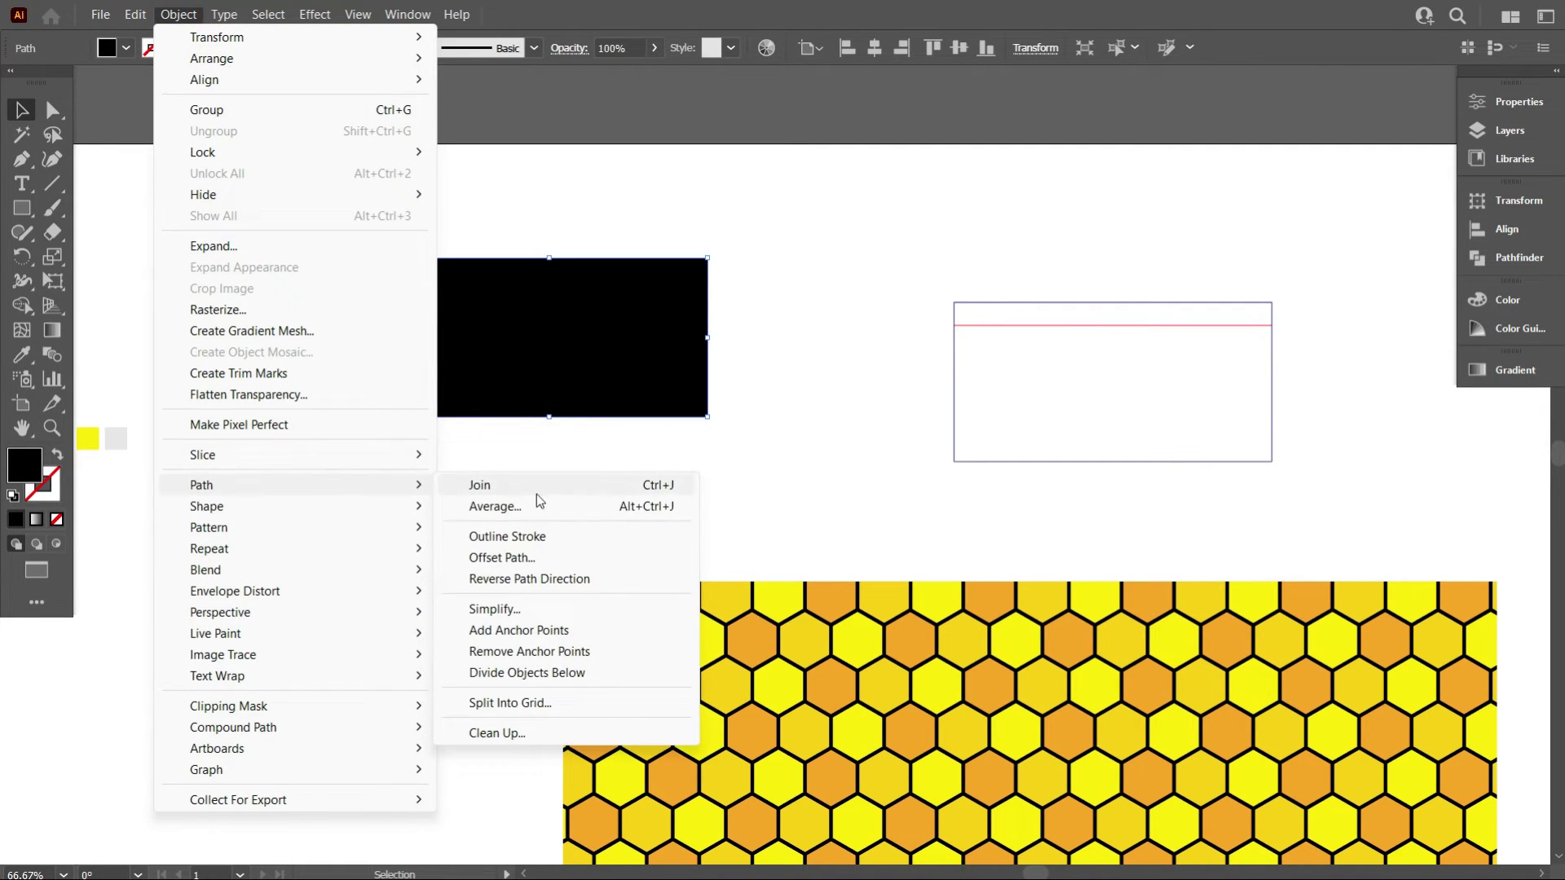
click(579, 702)
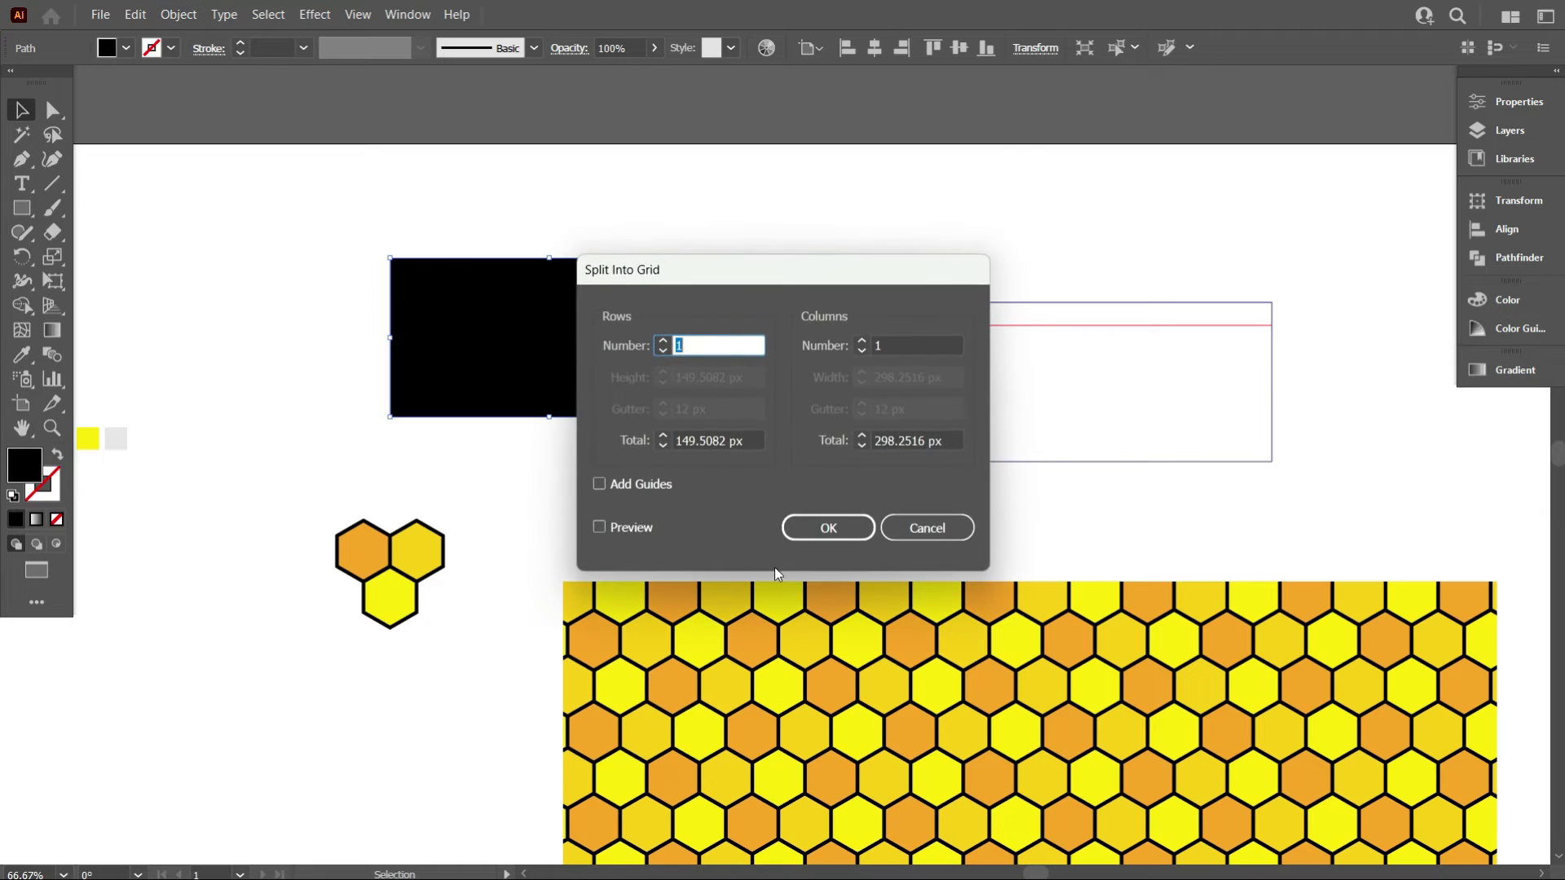
text(4)
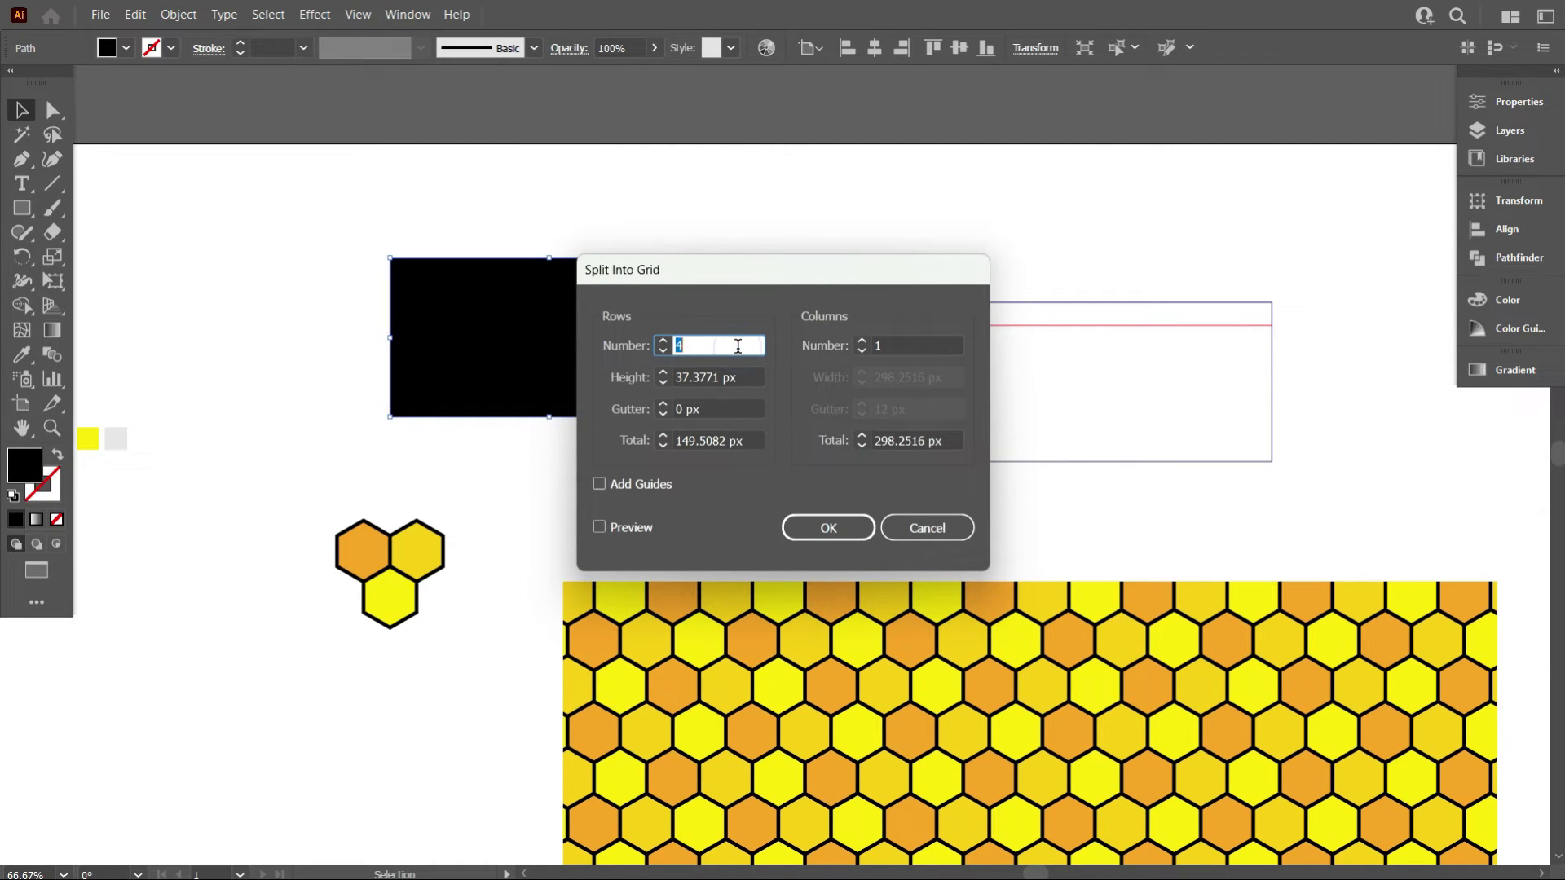
click(825, 527)
click(273, 278)
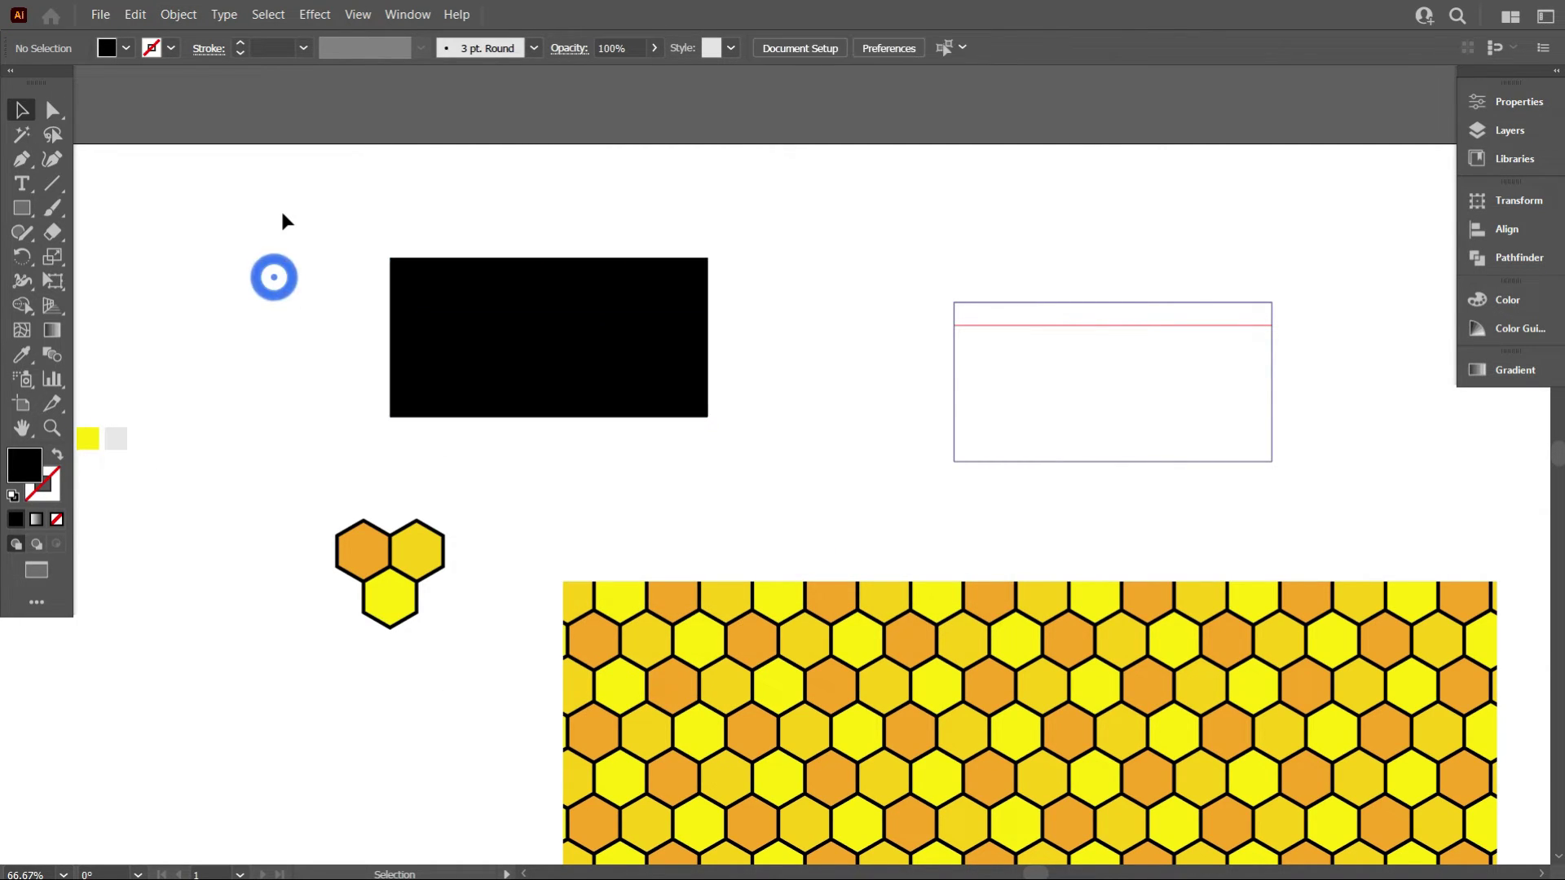
Merge the upper three rows of the black rectangle with the Shape Builder tool, leaving the lowest row separate.
drag(288, 205, 734, 445)
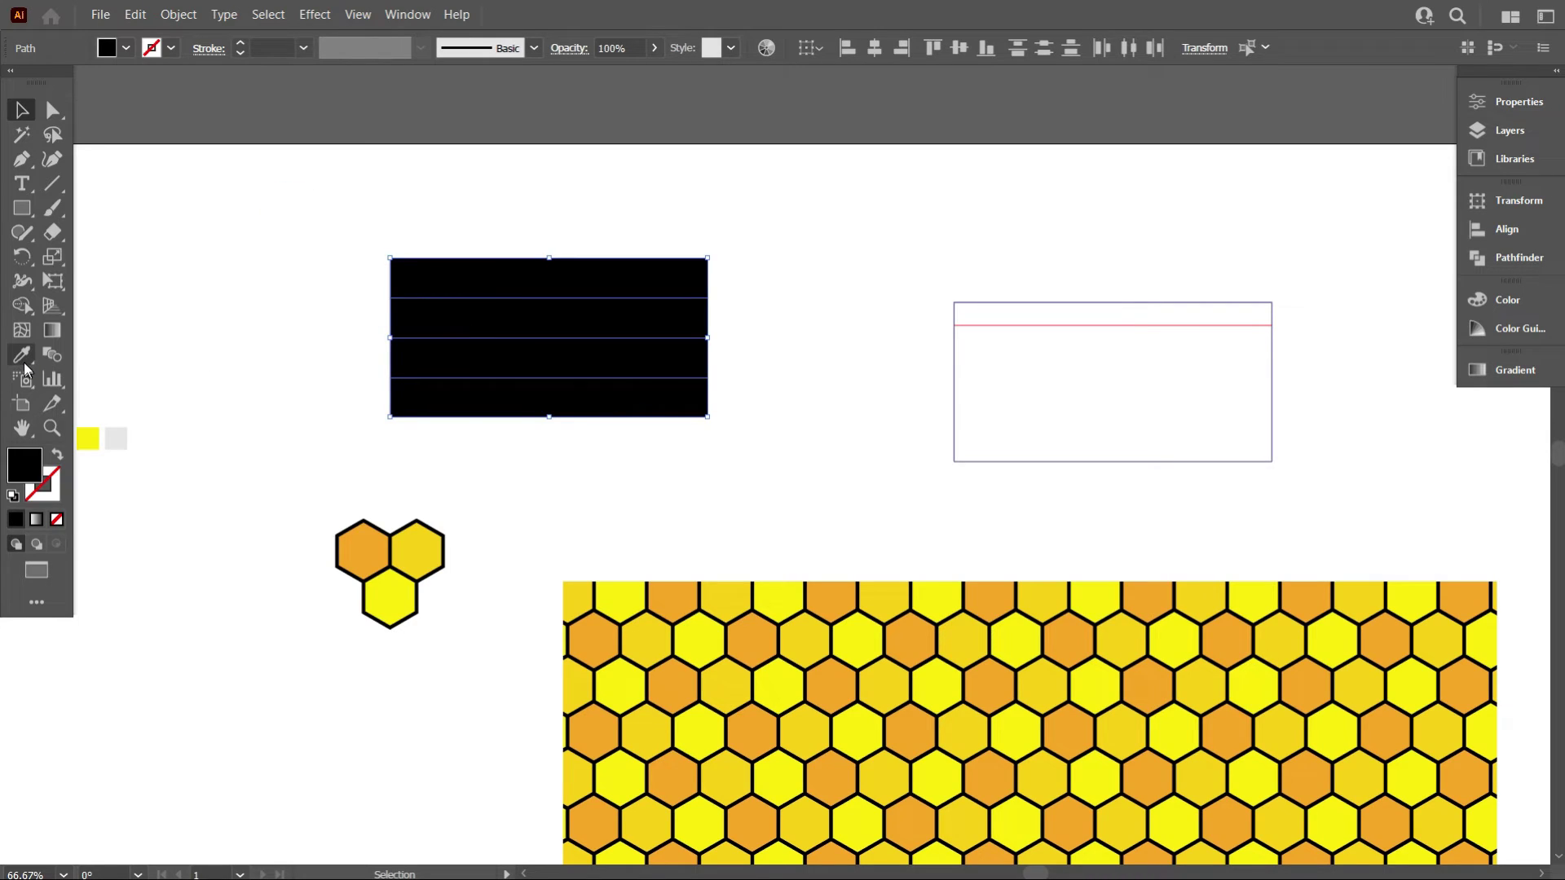
click(22, 356)
click(23, 304)
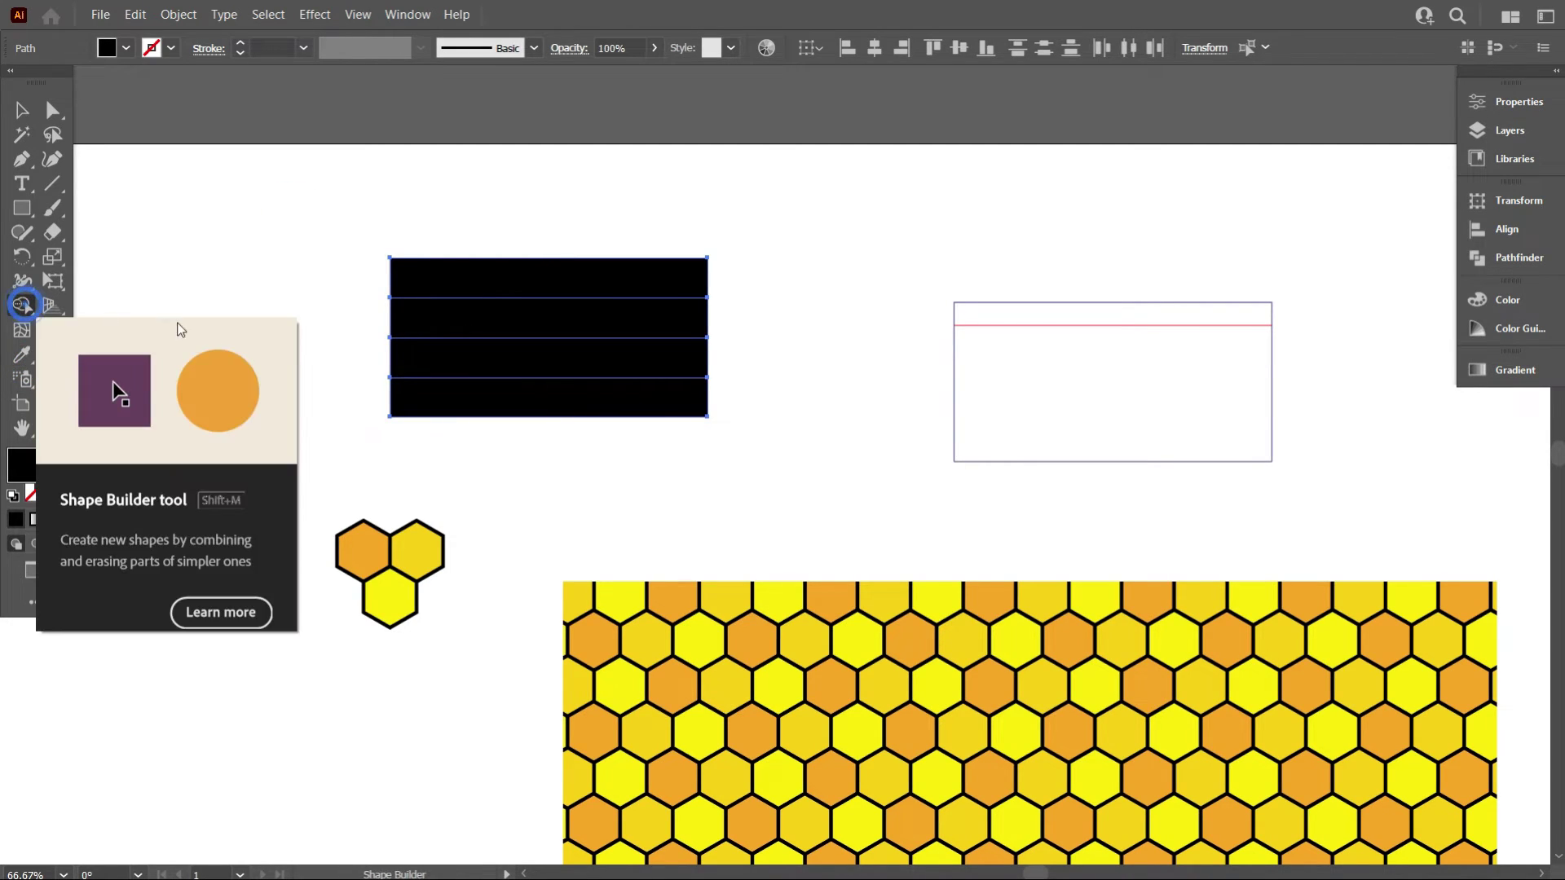
drag(529, 279, 548, 366)
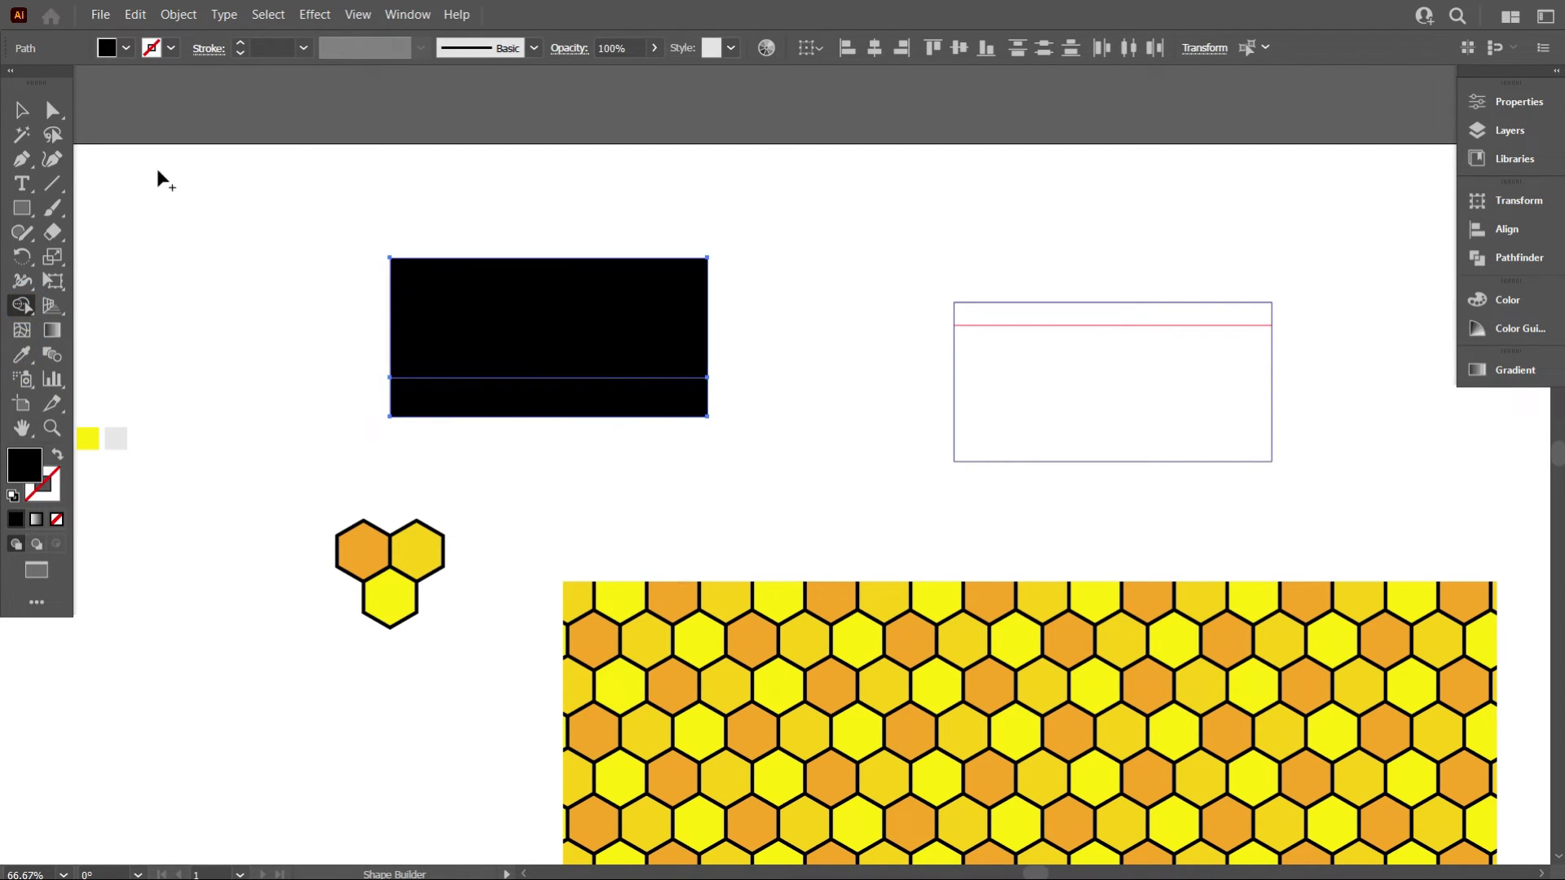
click(15, 116)
click(240, 215)
click(448, 281)
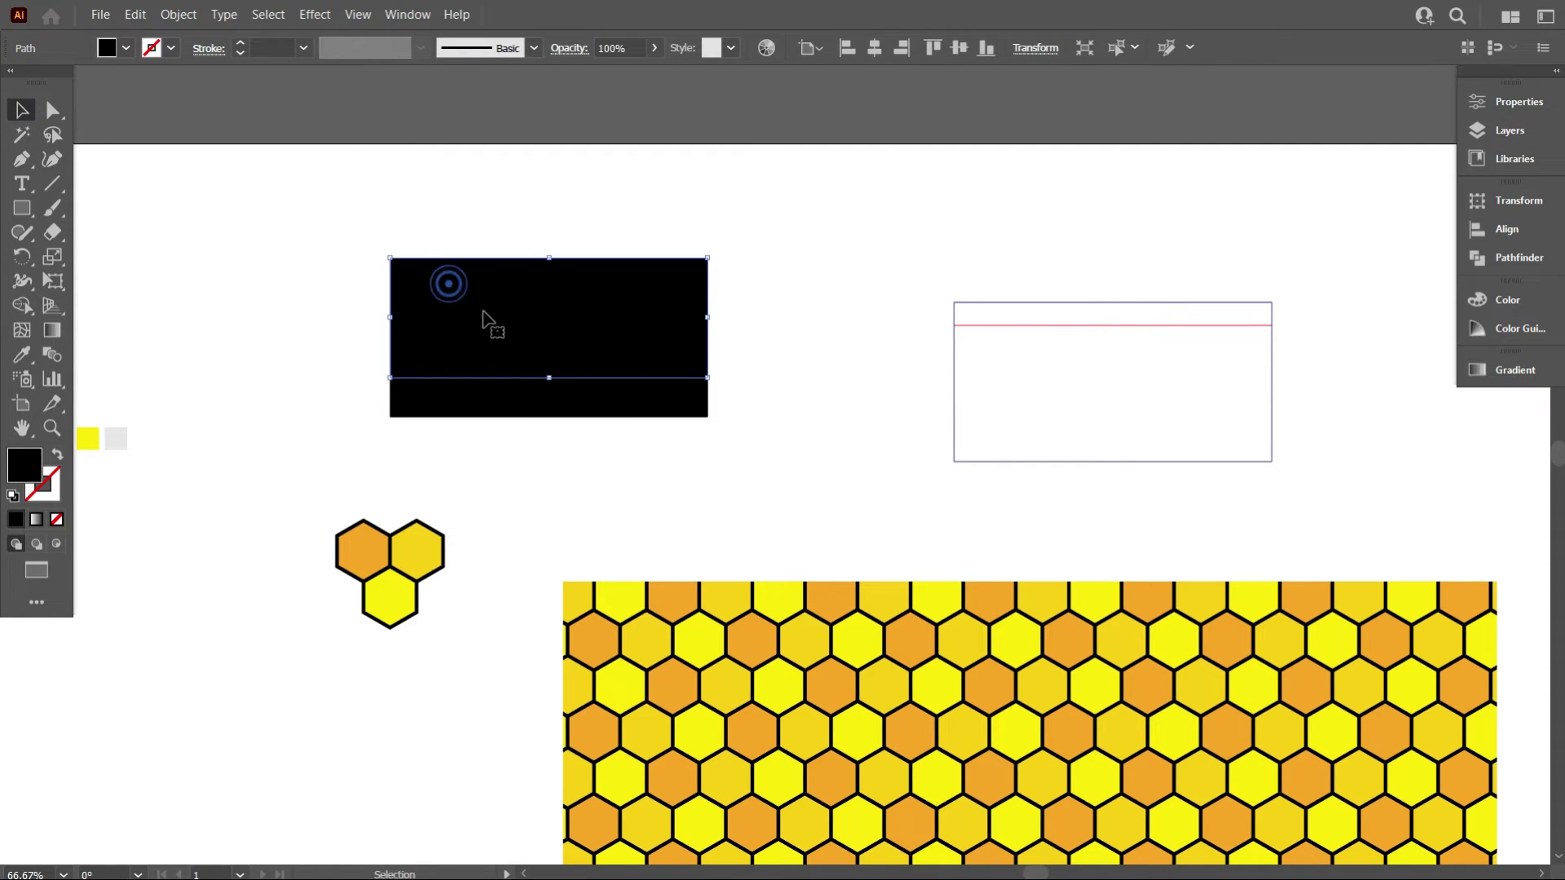
Bring both black shapes to the front and move the honeycomb-filled rectangle behind them.
click(761, 586)
scroll(815, 622, down, 2)
scroll(552, 384, down, 1)
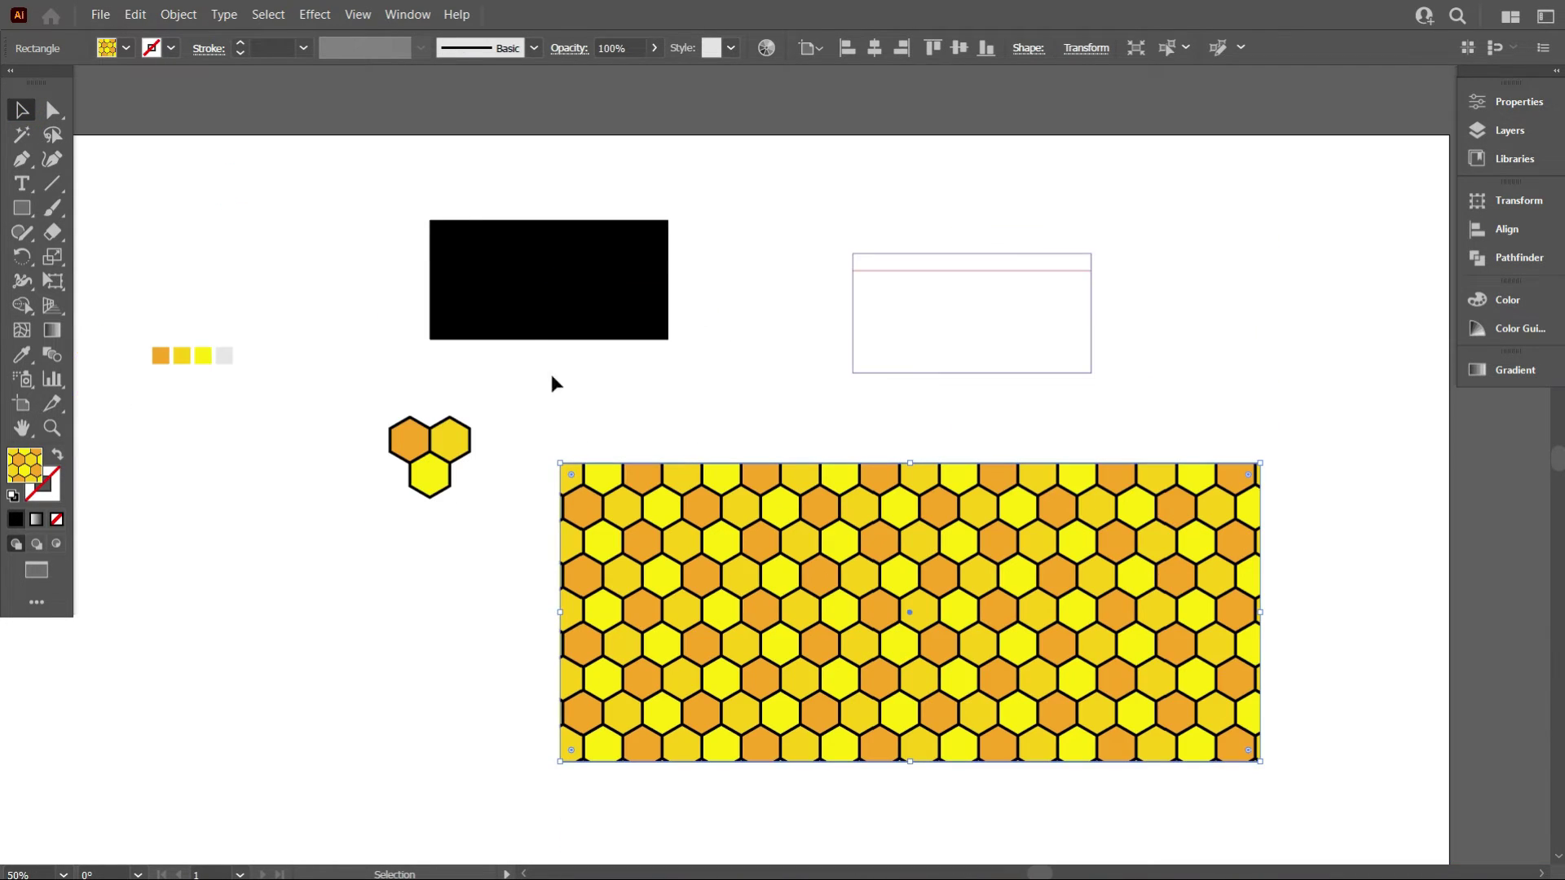
right_click(528, 273)
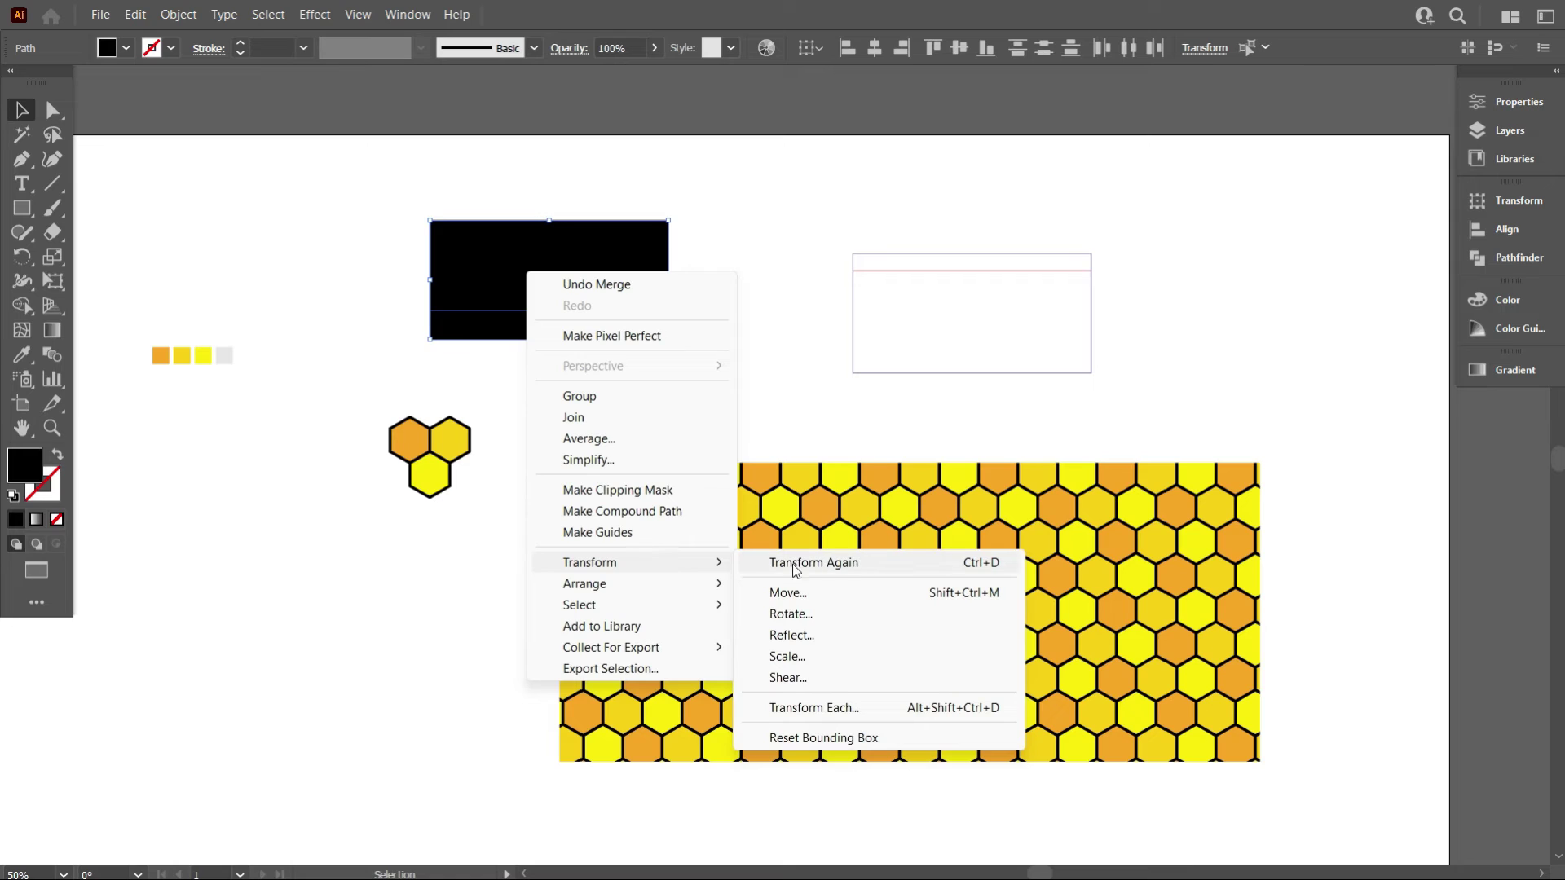
mouse_move(710, 593)
click(807, 583)
drag(761, 594, 516, 260)
Set the opacity of the merged upper black shape to 70% and deselect it.
click(567, 287)
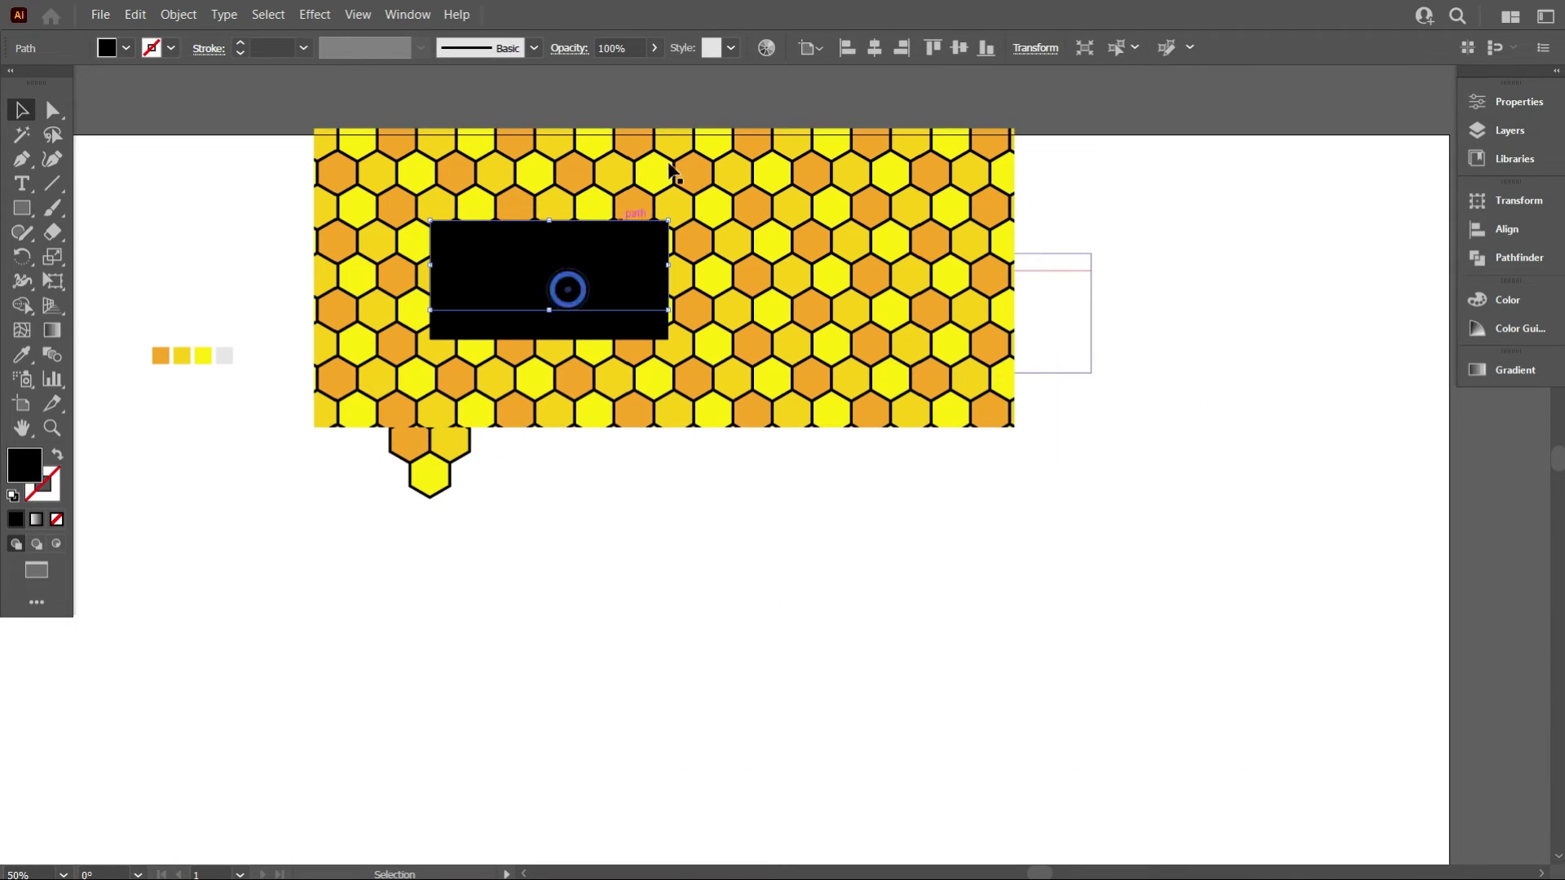
click(635, 51)
text(70)
key(Return)
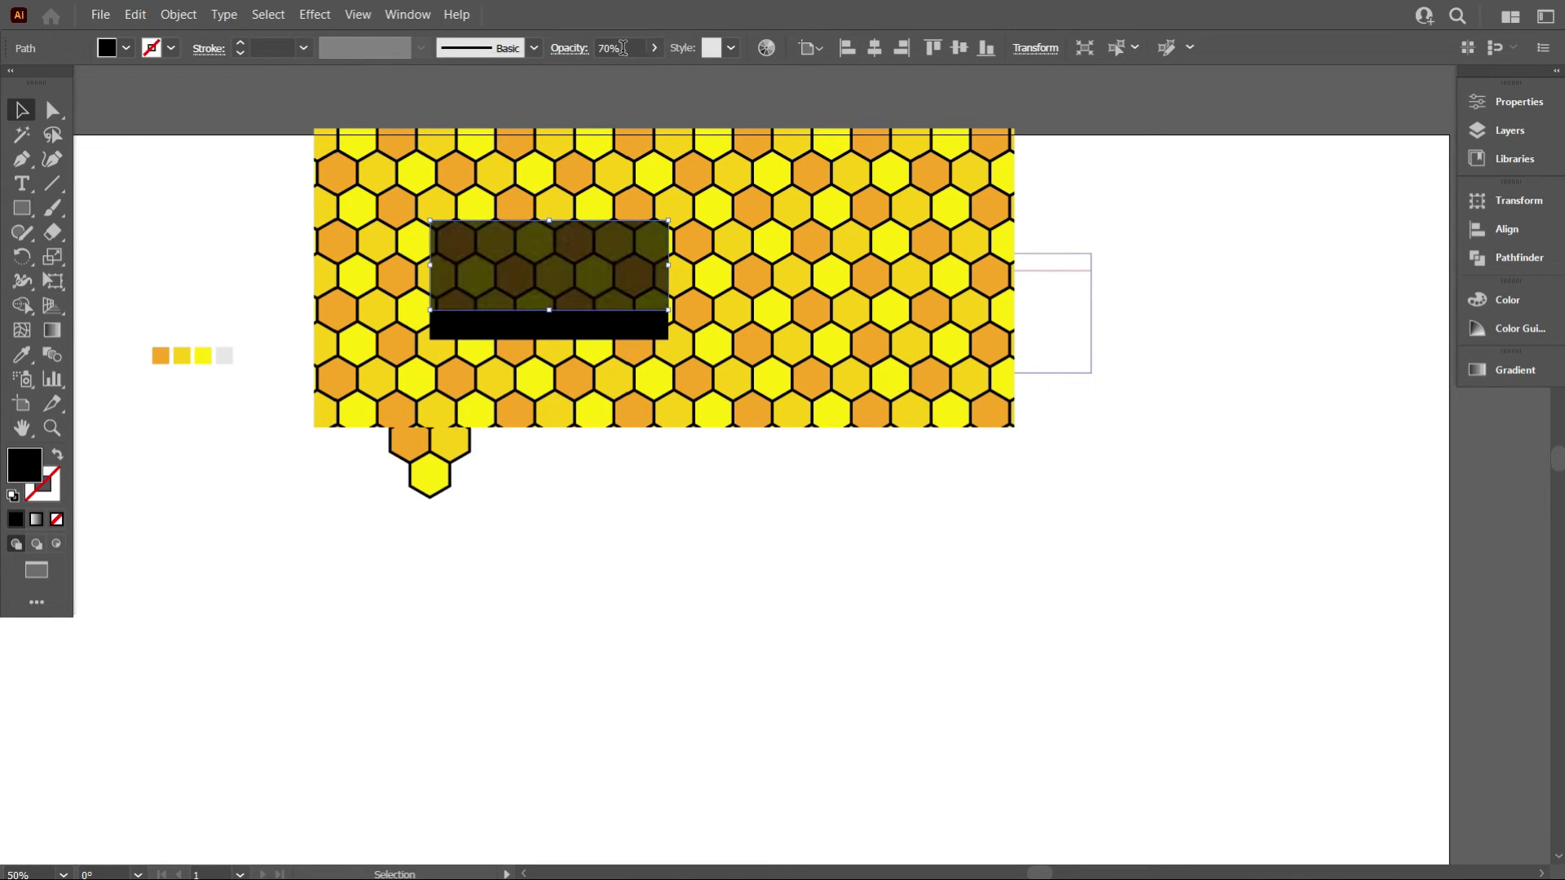
click(682, 485)
Scale the honeycomb rectangle and its pattern down proportionally so it extends only a little beyond the black shapes.
scroll(644, 530, up, 1)
scroll(613, 575, up, 2)
click(711, 416)
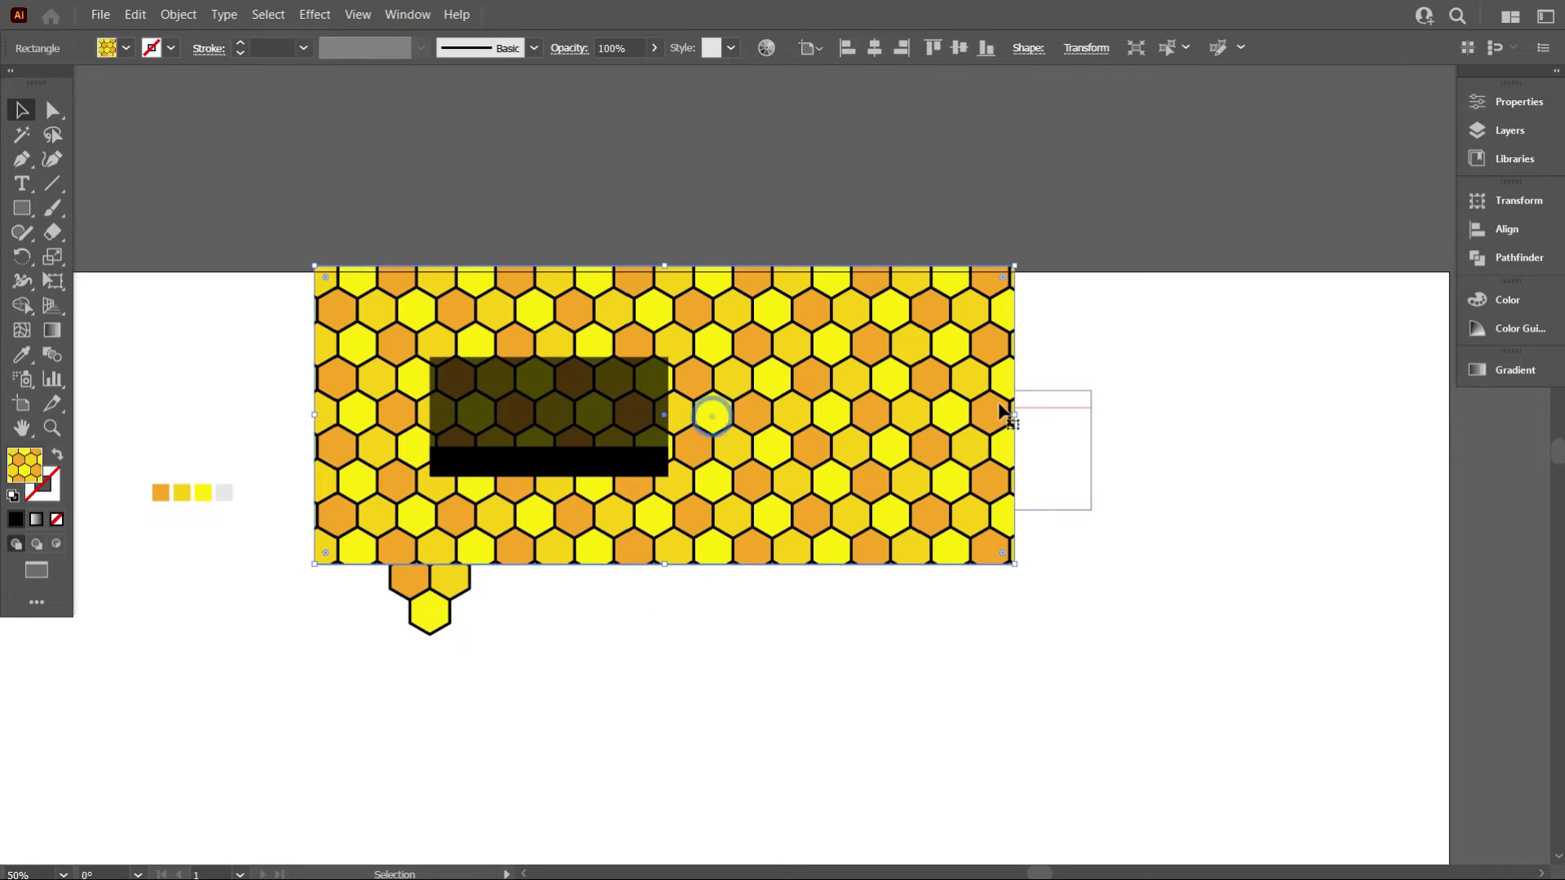
drag(1012, 416, 731, 398)
key(ctrl+plus)
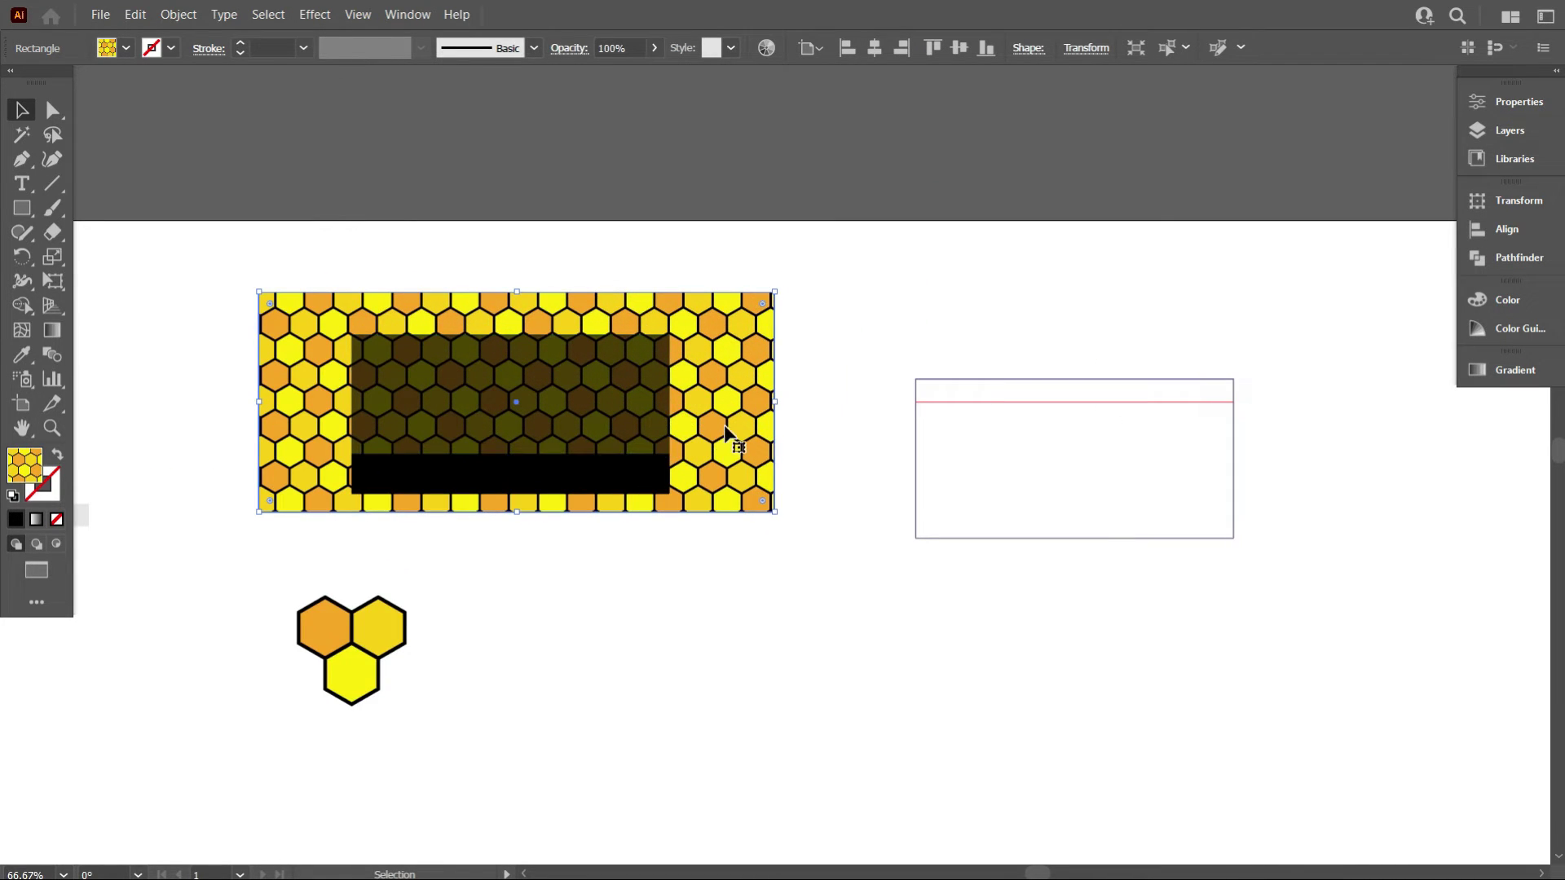
key(ctrl+plus)
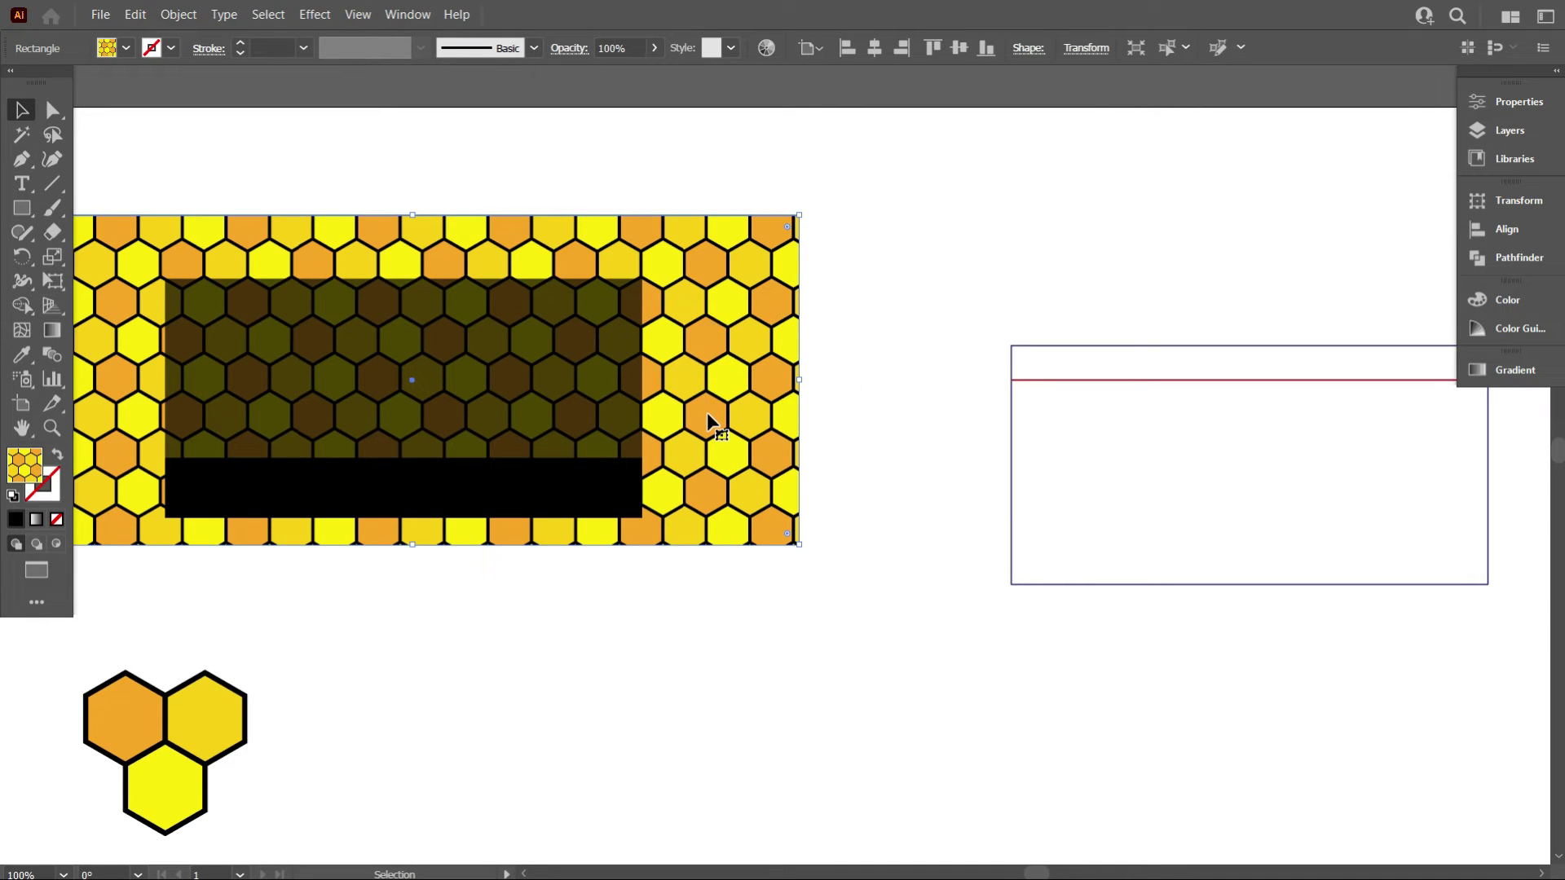
Raise the lower edge of the translucent shape slightly and extend the black strip's upper edge to meet it.
scroll(708, 419, down, 1)
scroll(489, 578, down, 1)
scroll(399, 506, up, 2)
click(584, 380)
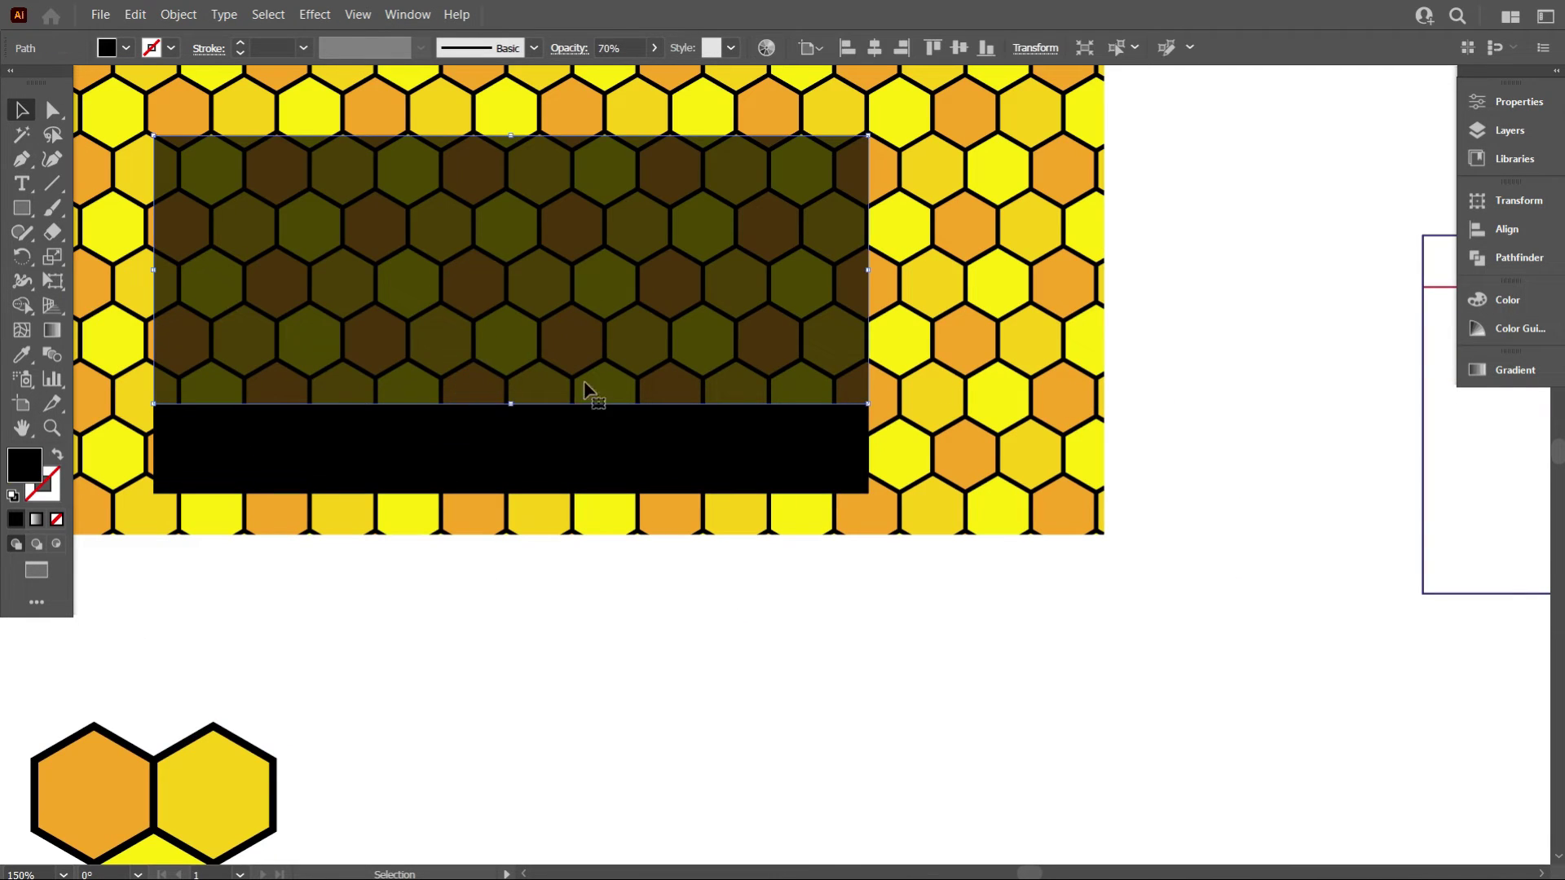
drag(511, 403, 514, 395)
click(510, 408)
click(513, 350)
scroll(574, 565, down, 2)
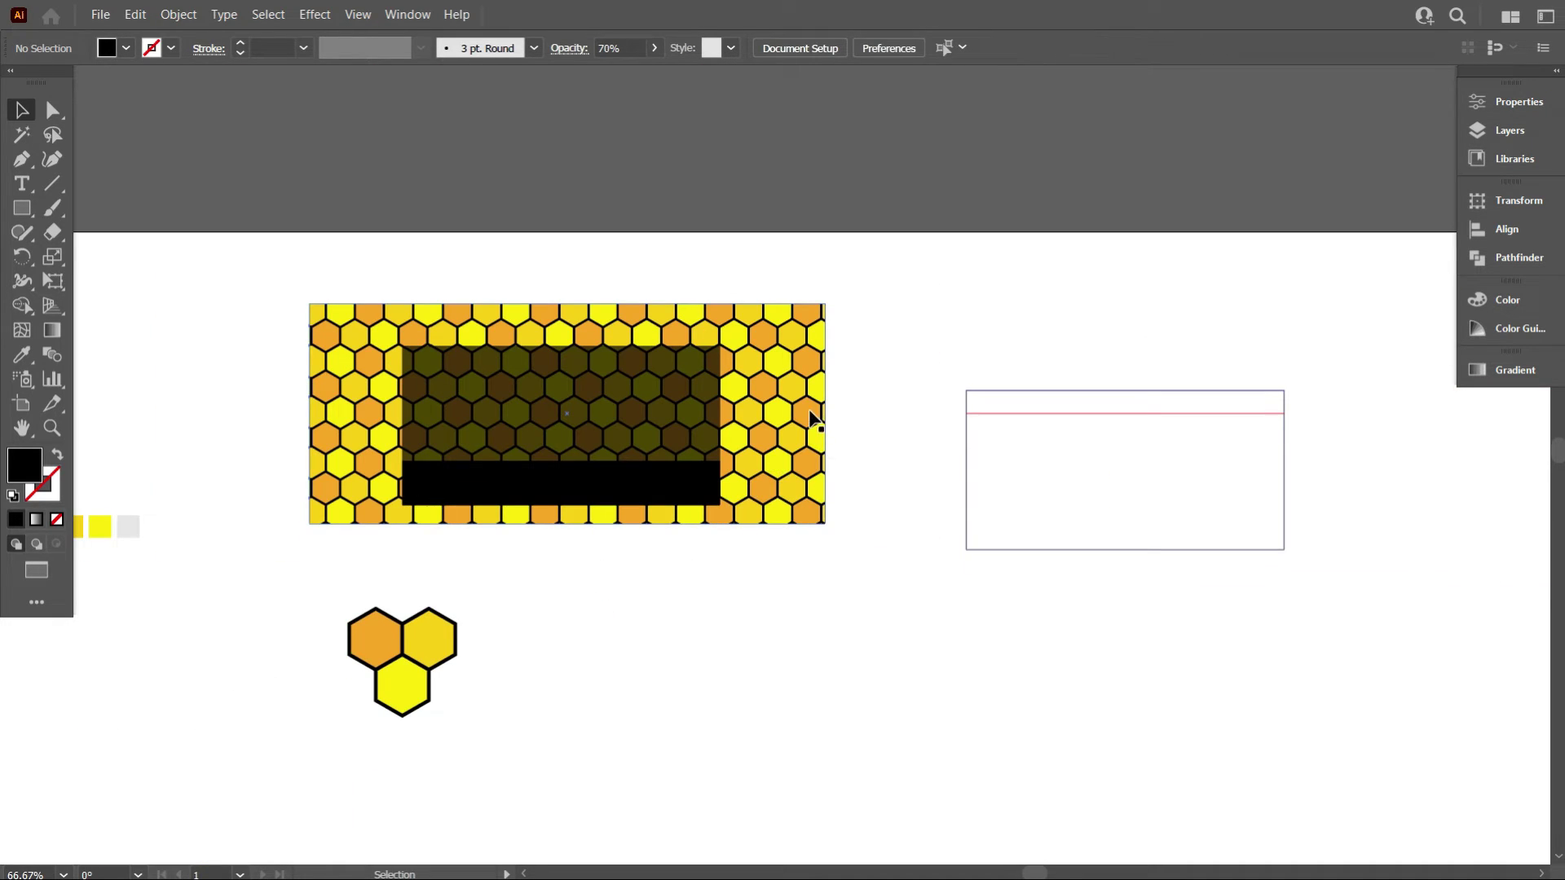
Rotate the honeycomb rectangle about 15 degrees clockwise so its pattern runs diagonally behind the black shapes.
click(809, 408)
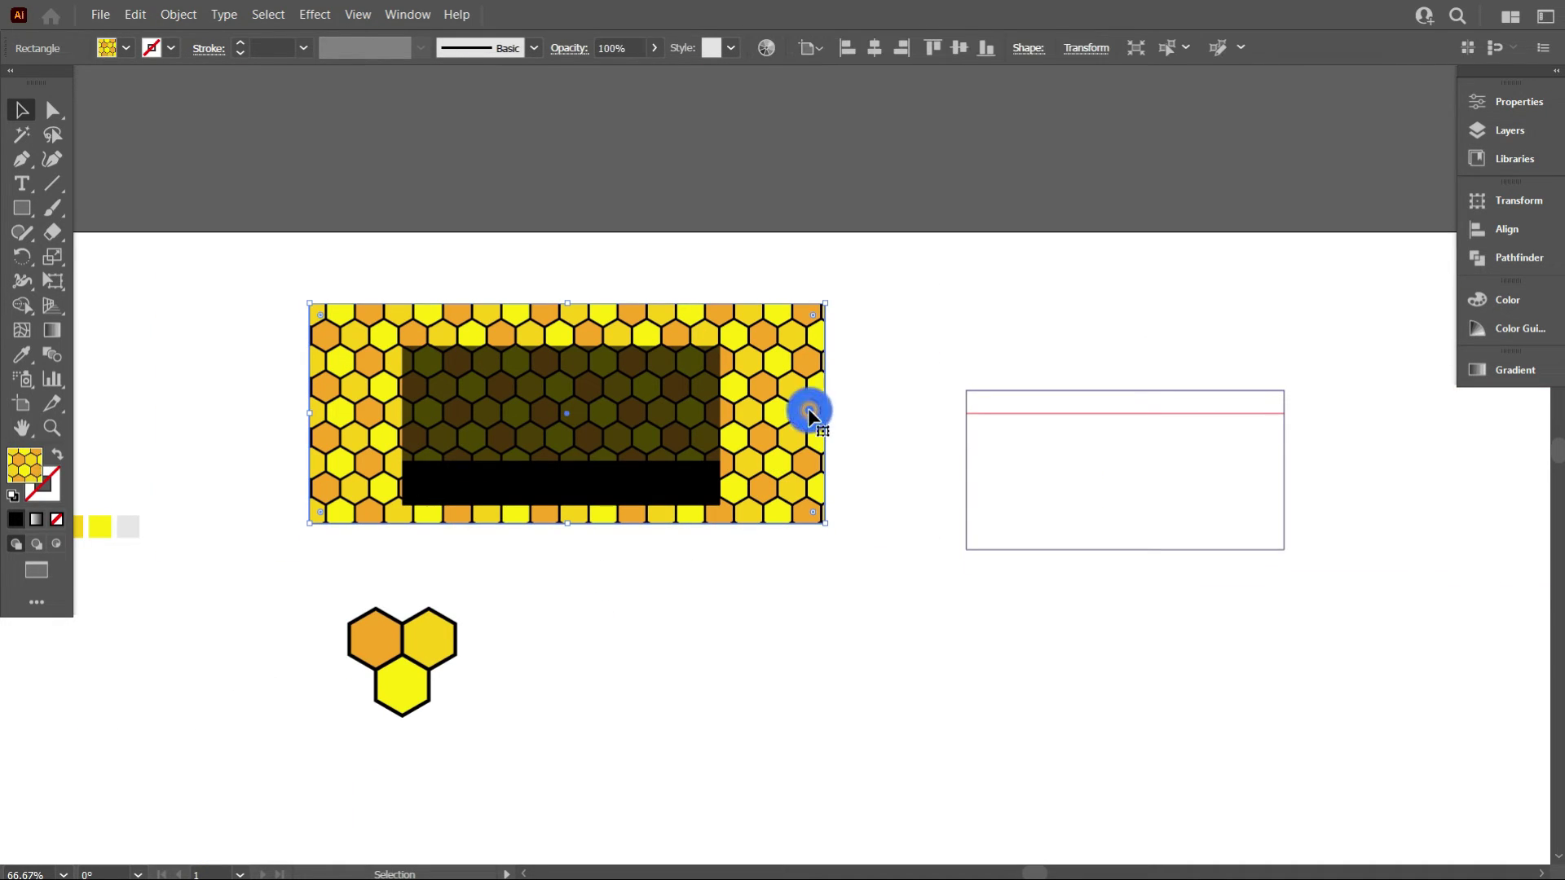
click(1100, 50)
click(946, 134)
key(Down)
key(Down)
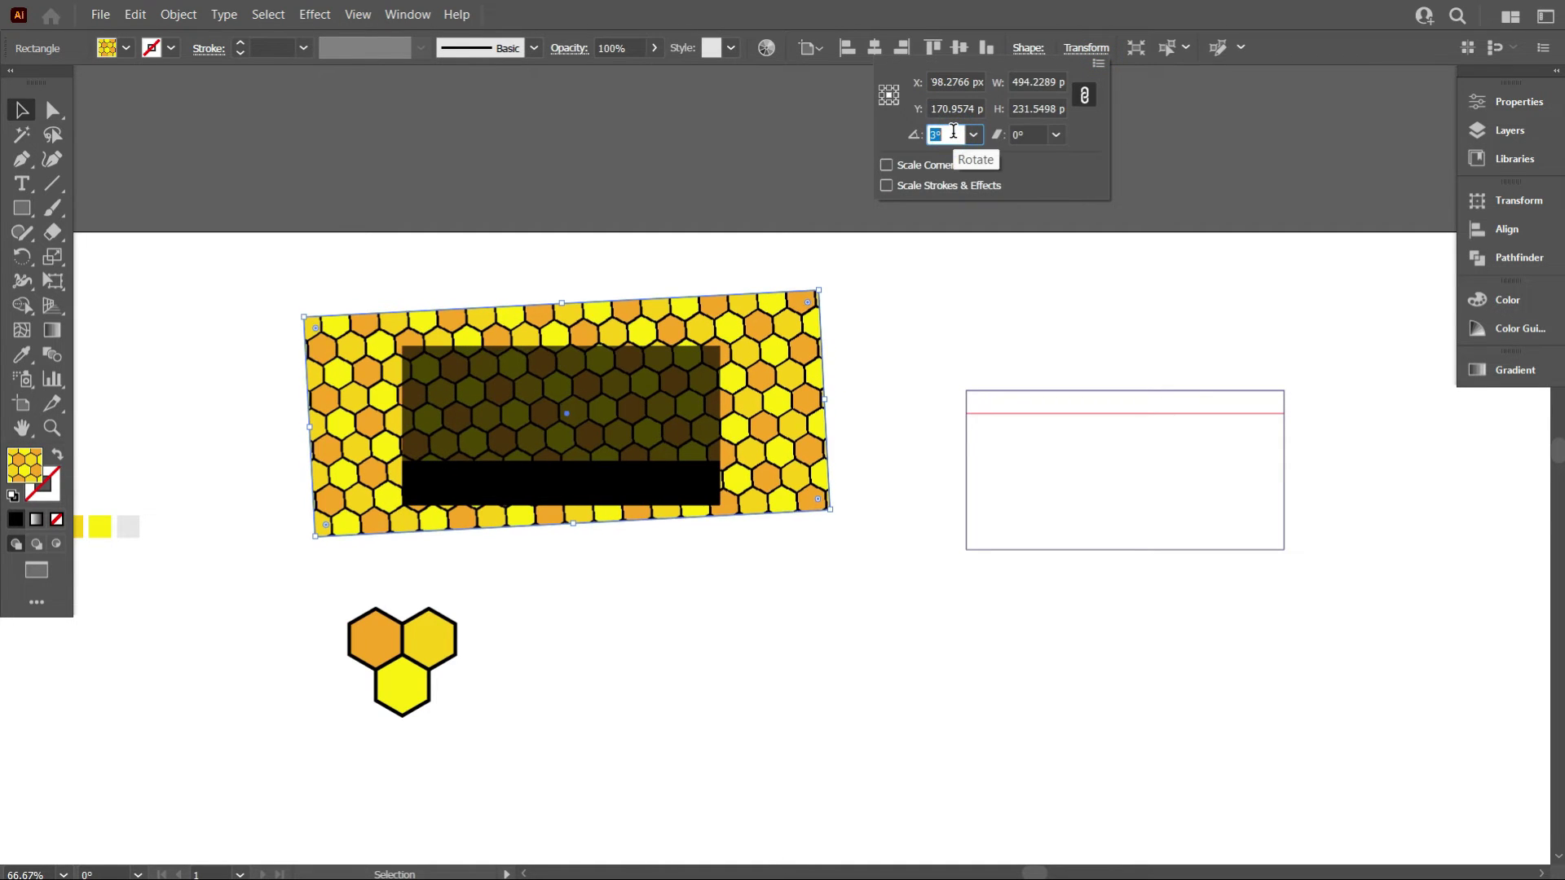
key(Down)
key(Down)
key(Down)
key(Down)
key(Down)
key(Down)
key(Down)
key(Down)
key(Down)
key(Down)
key(Down)
key(Down)
key(Down)
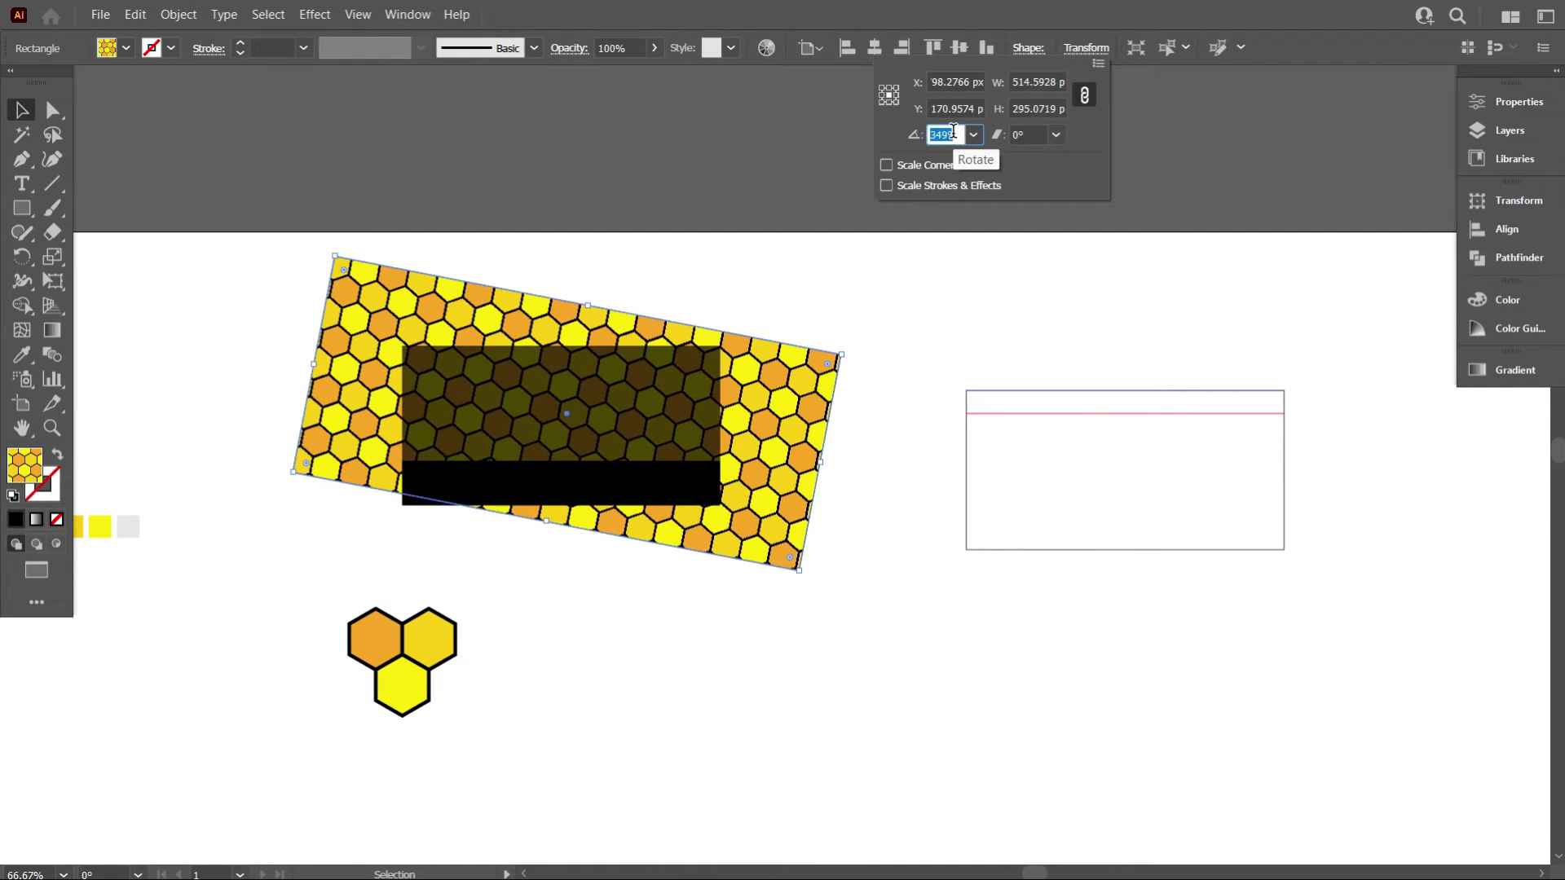
key(Return)
Scale the rotated honeycomb rectangle down slightly behind the black shapes, and select the black shapes for editing.
scroll(552, 493, up, 1)
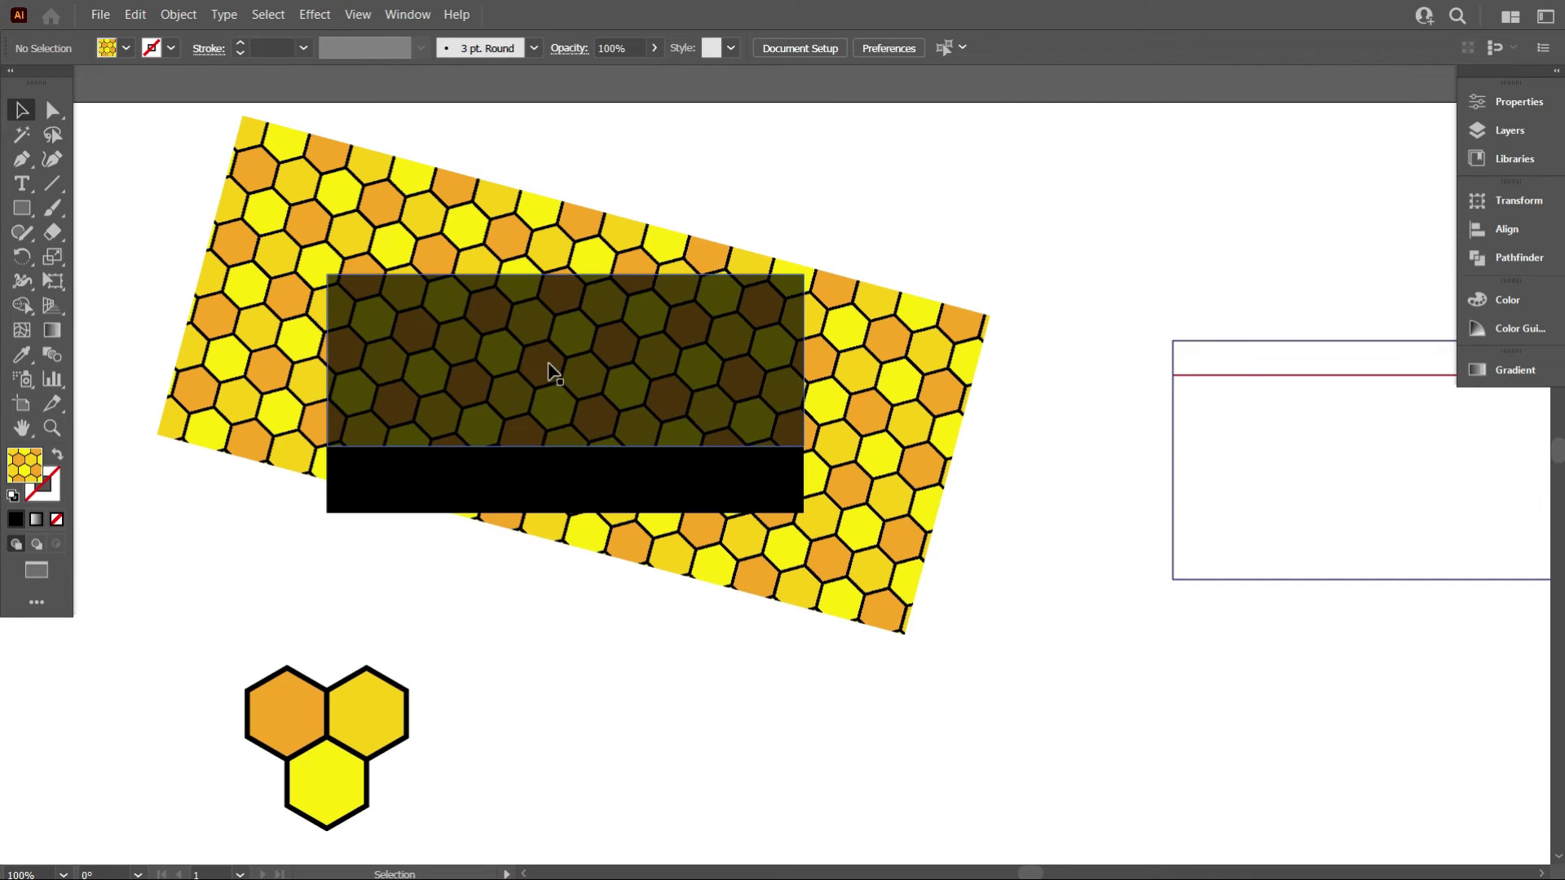
drag(950, 482, 896, 449)
click(568, 387)
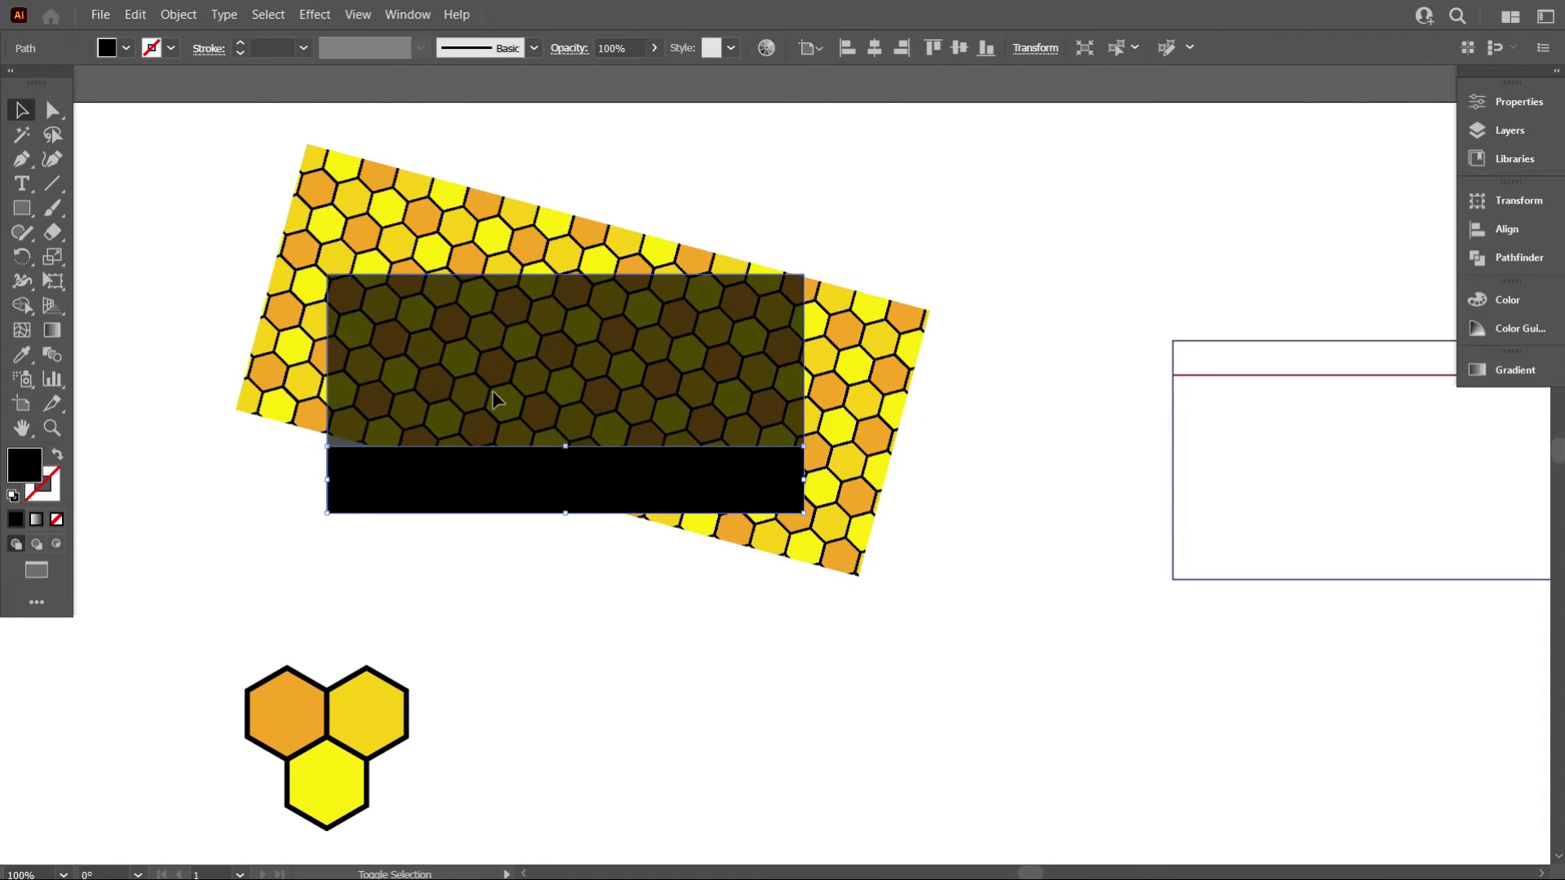
Scale the two black shapes down proportionally, and shrink the rotated honeycomb rectangle so it still extends beyond the translucent shape.
drag(804, 393, 768, 394)
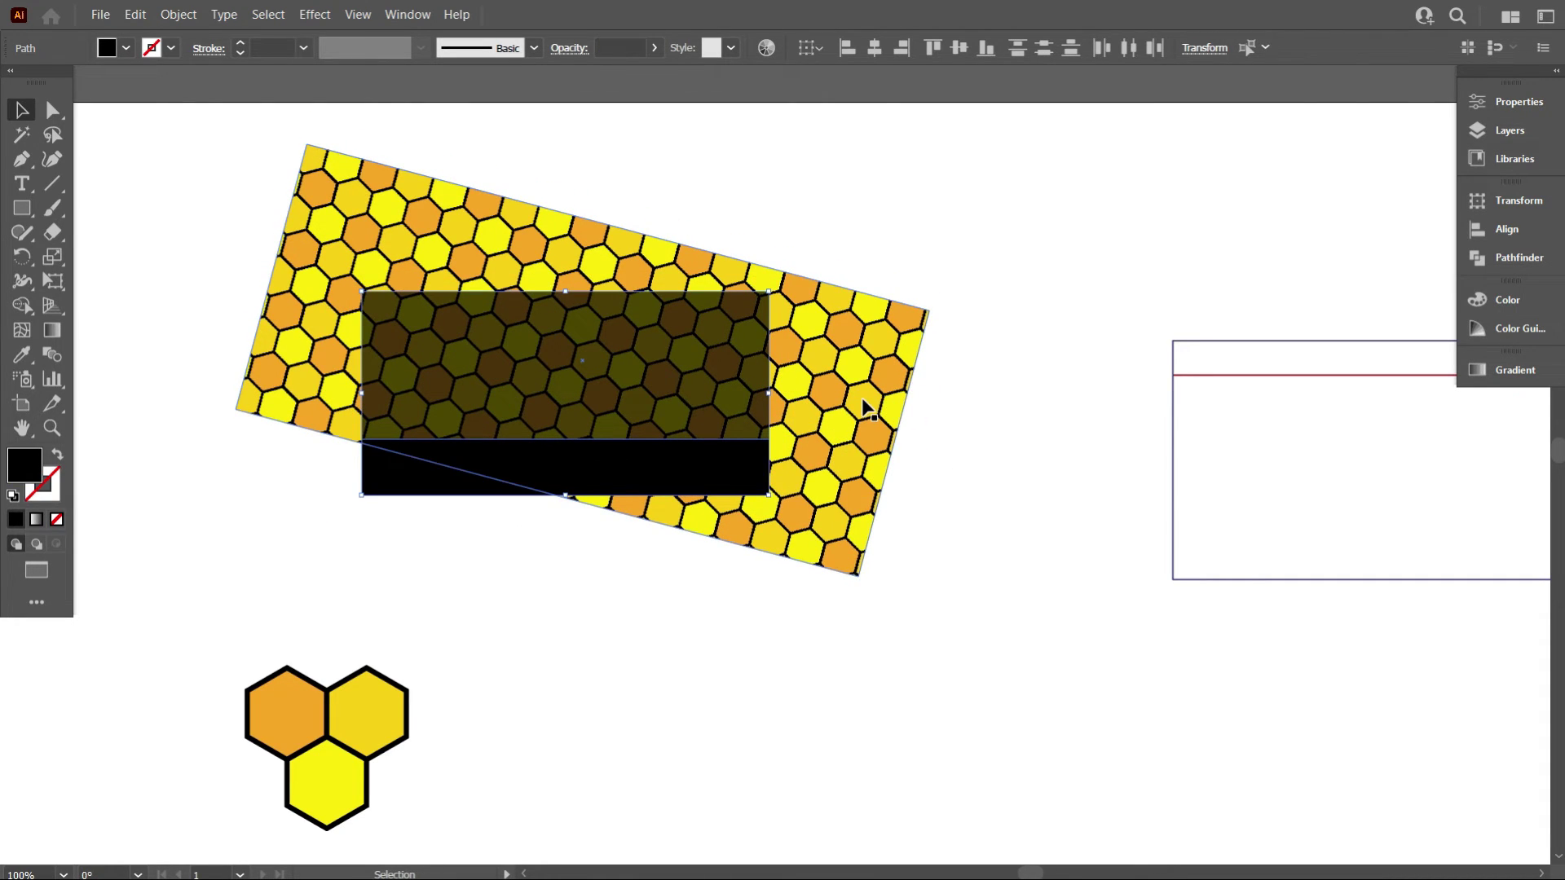
click(860, 440)
drag(929, 308, 888, 325)
Clip the rotated honeycomb rectangle to the translucent black shape with a clipping mask.
key(ctrl+shift+a)
click(541, 340)
shift+click(402, 245)
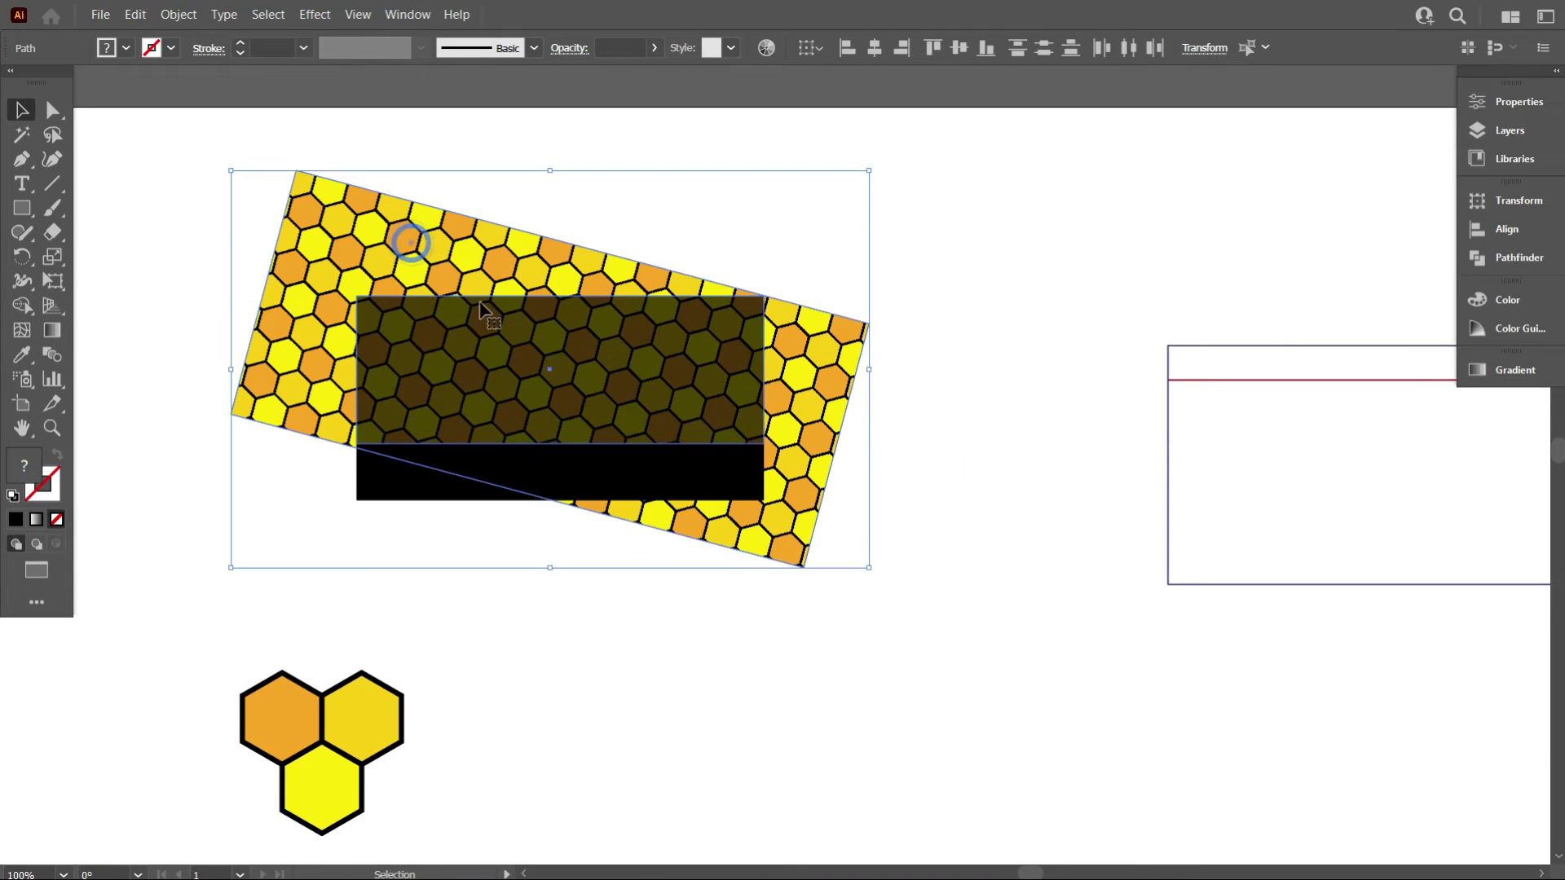
right_click(513, 330)
click(602, 543)
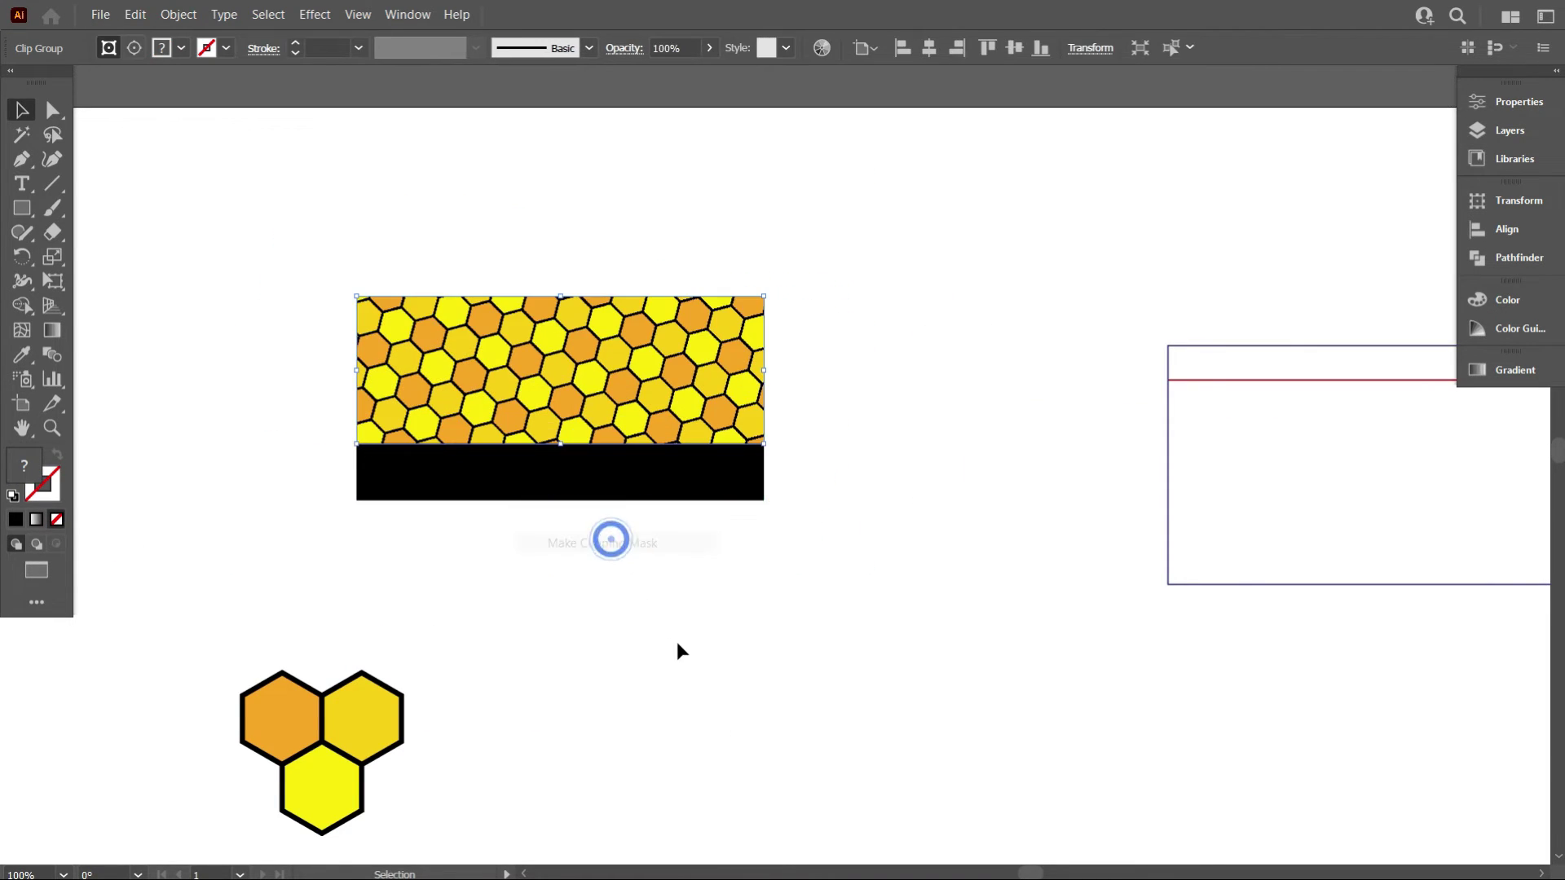
scroll(848, 567, down, 1)
click(848, 567)
Fill the black strip beneath the honeycomb panel with a light gray swatch.
alt+scroll(835, 562, down, 1)
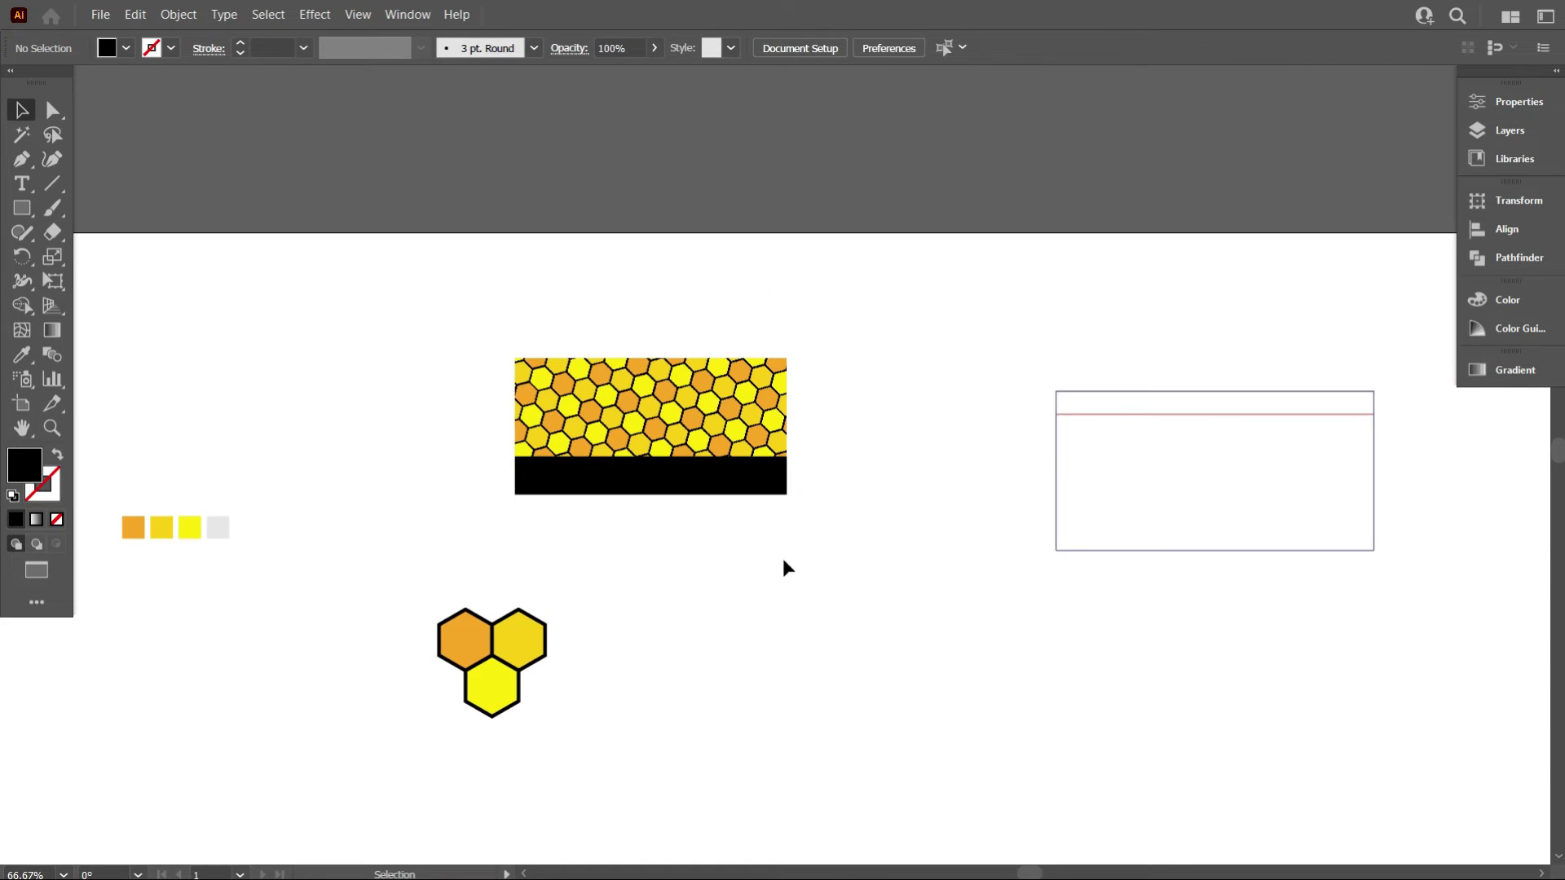
scroll(758, 539, down, 1)
alt+scroll(696, 507, down, 1)
scroll(688, 507, down, 1)
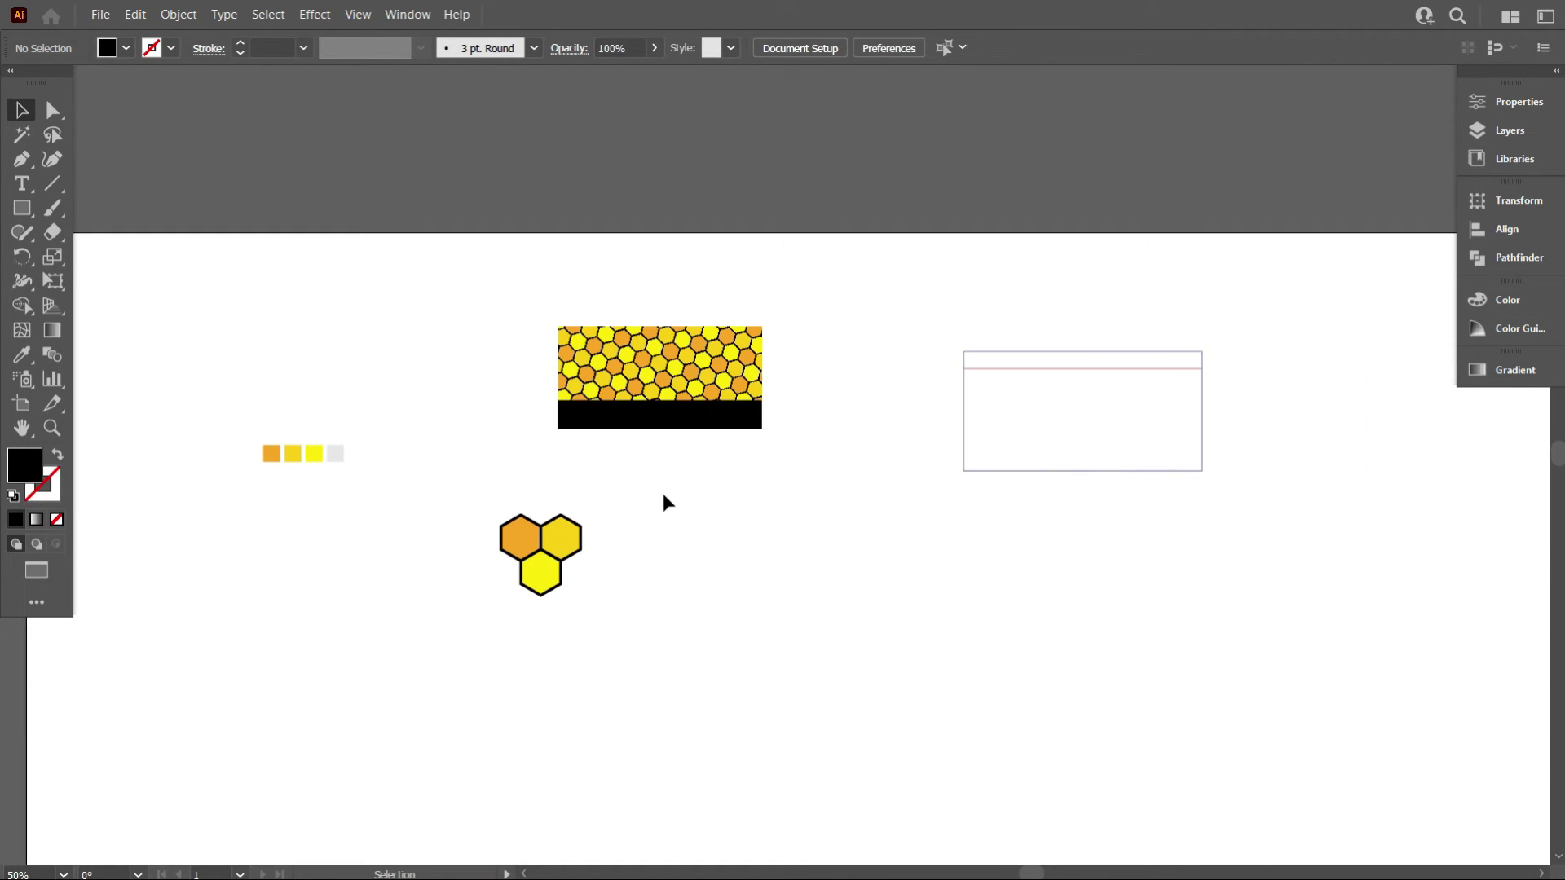
alt+scroll(663, 492, up, 2)
click(671, 388)
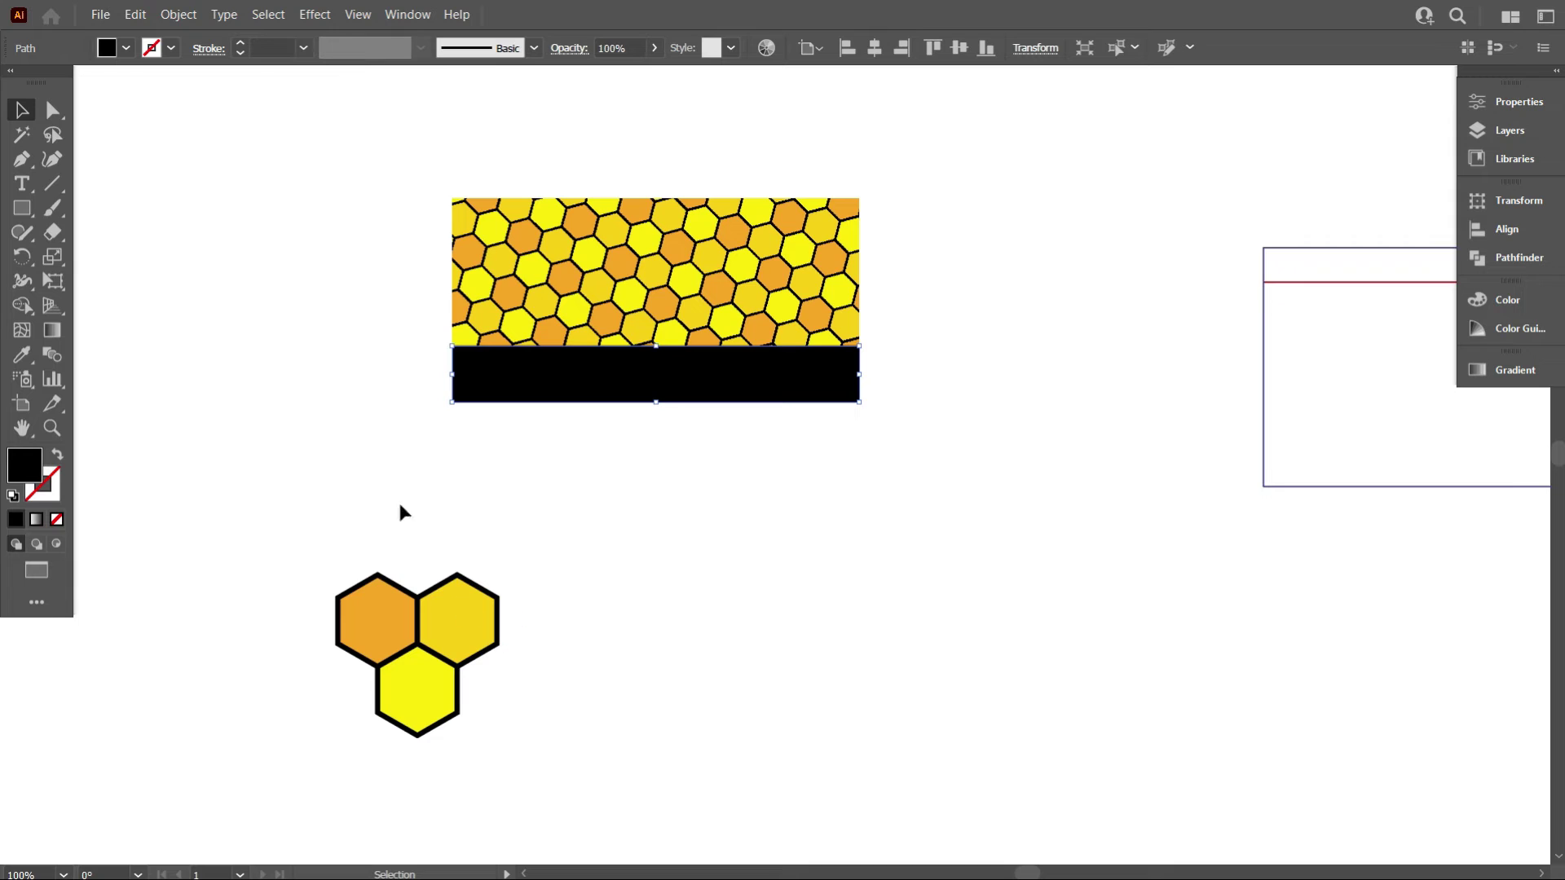
scroll(657, 465, up, 1)
scroll(650, 492, up, 3)
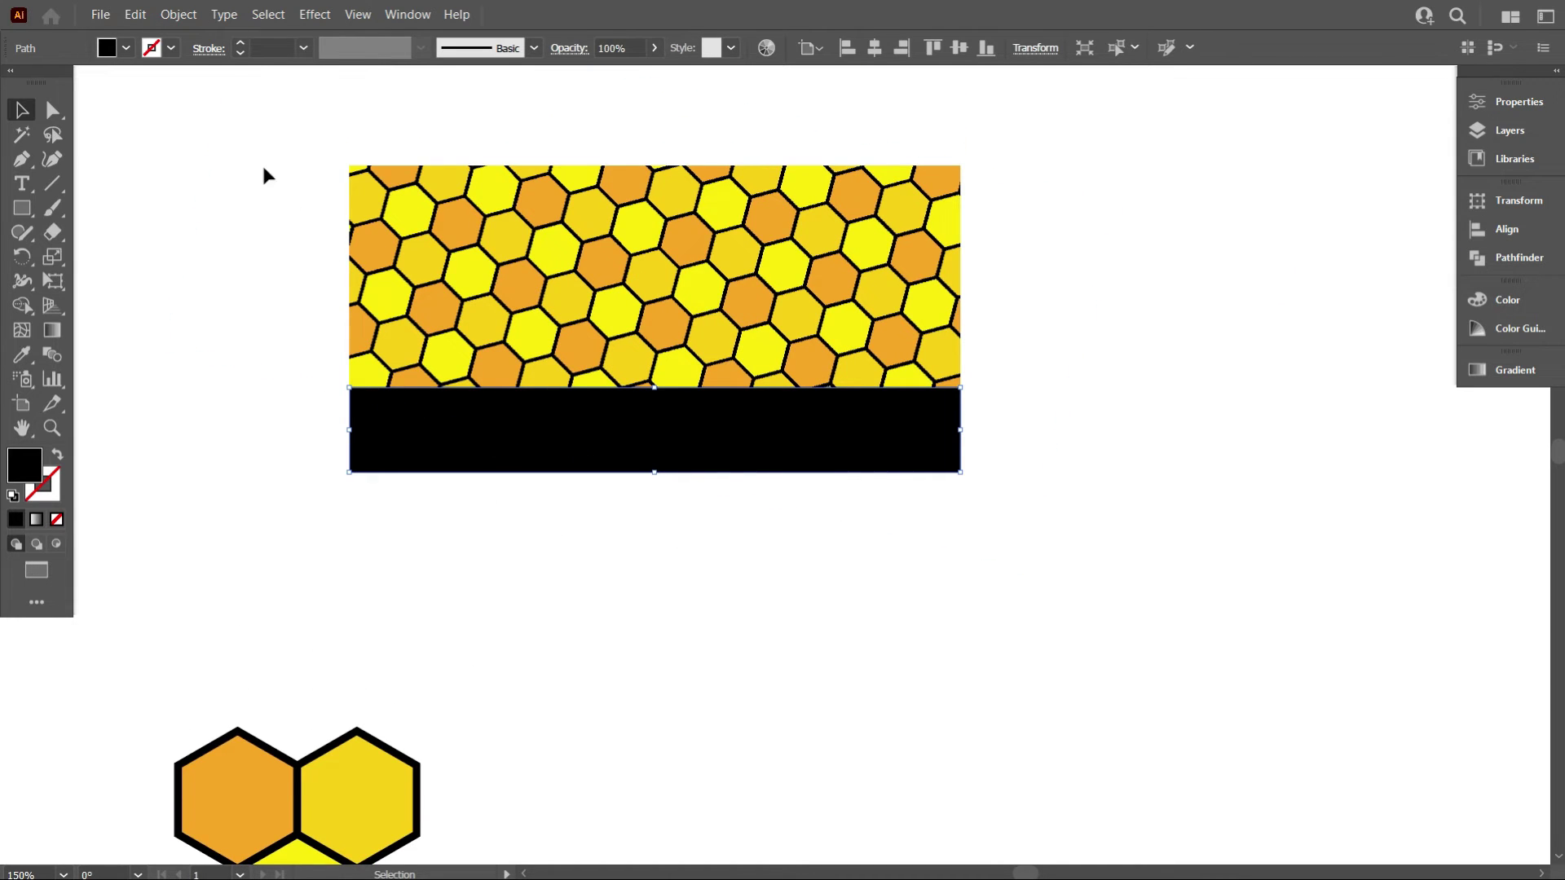
click(126, 47)
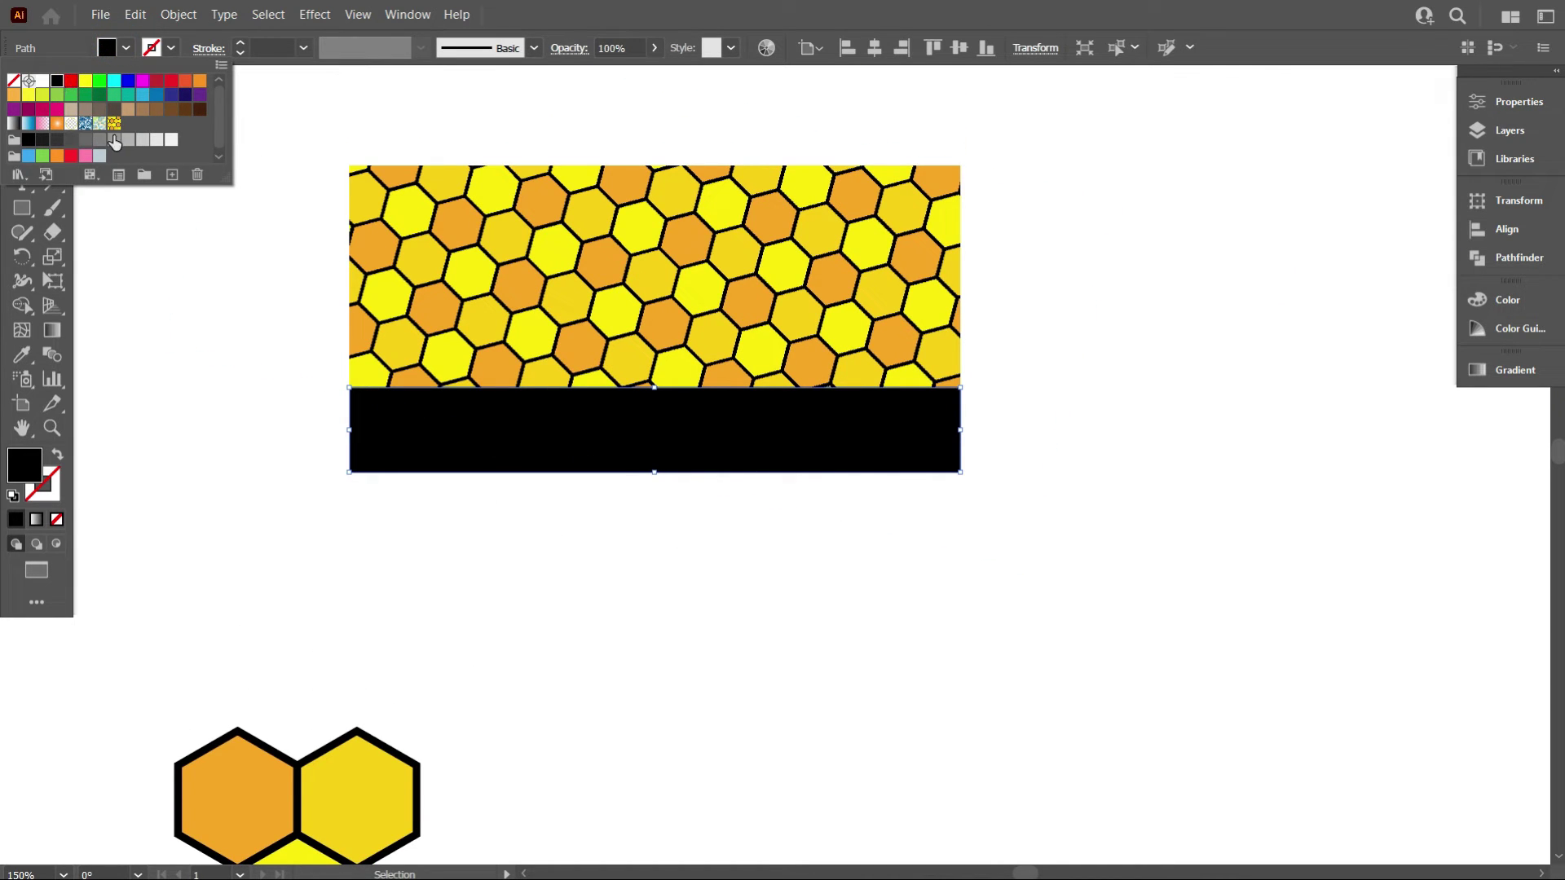
click(144, 151)
click(332, 443)
Delete the leftover three-hexagon motif, the color squares and the spare rectangular dieline outline.
scroll(660, 570, down, 2)
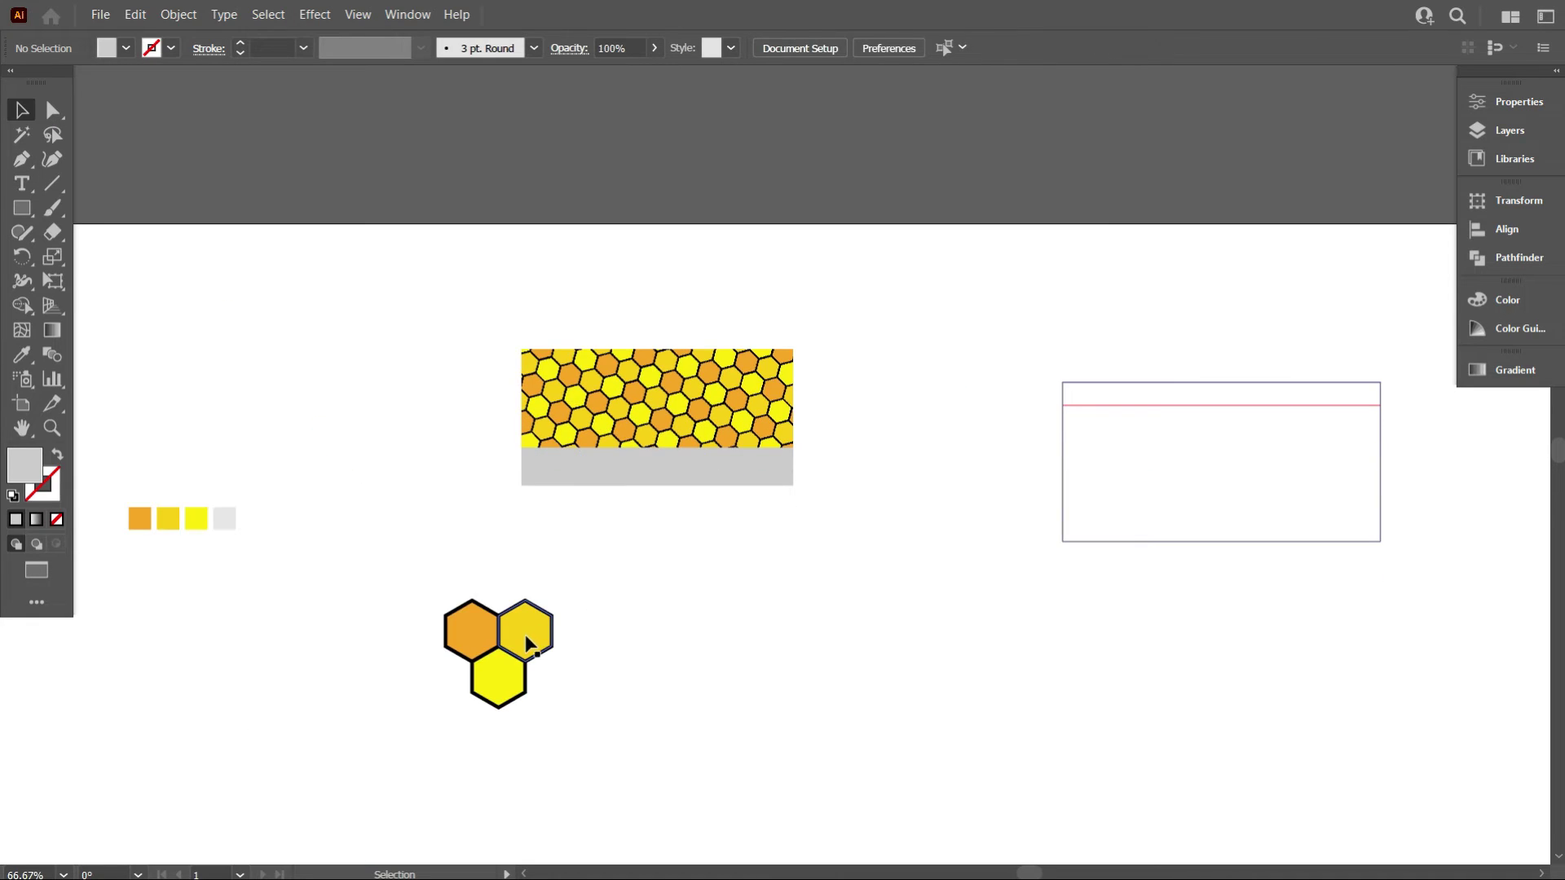
drag(379, 548, 542, 718)
key(Delete)
drag(136, 399, 269, 605)
key(Delete)
scroll(734, 607, down, 1)
drag(1136, 612, 1067, 360)
key(Delete)
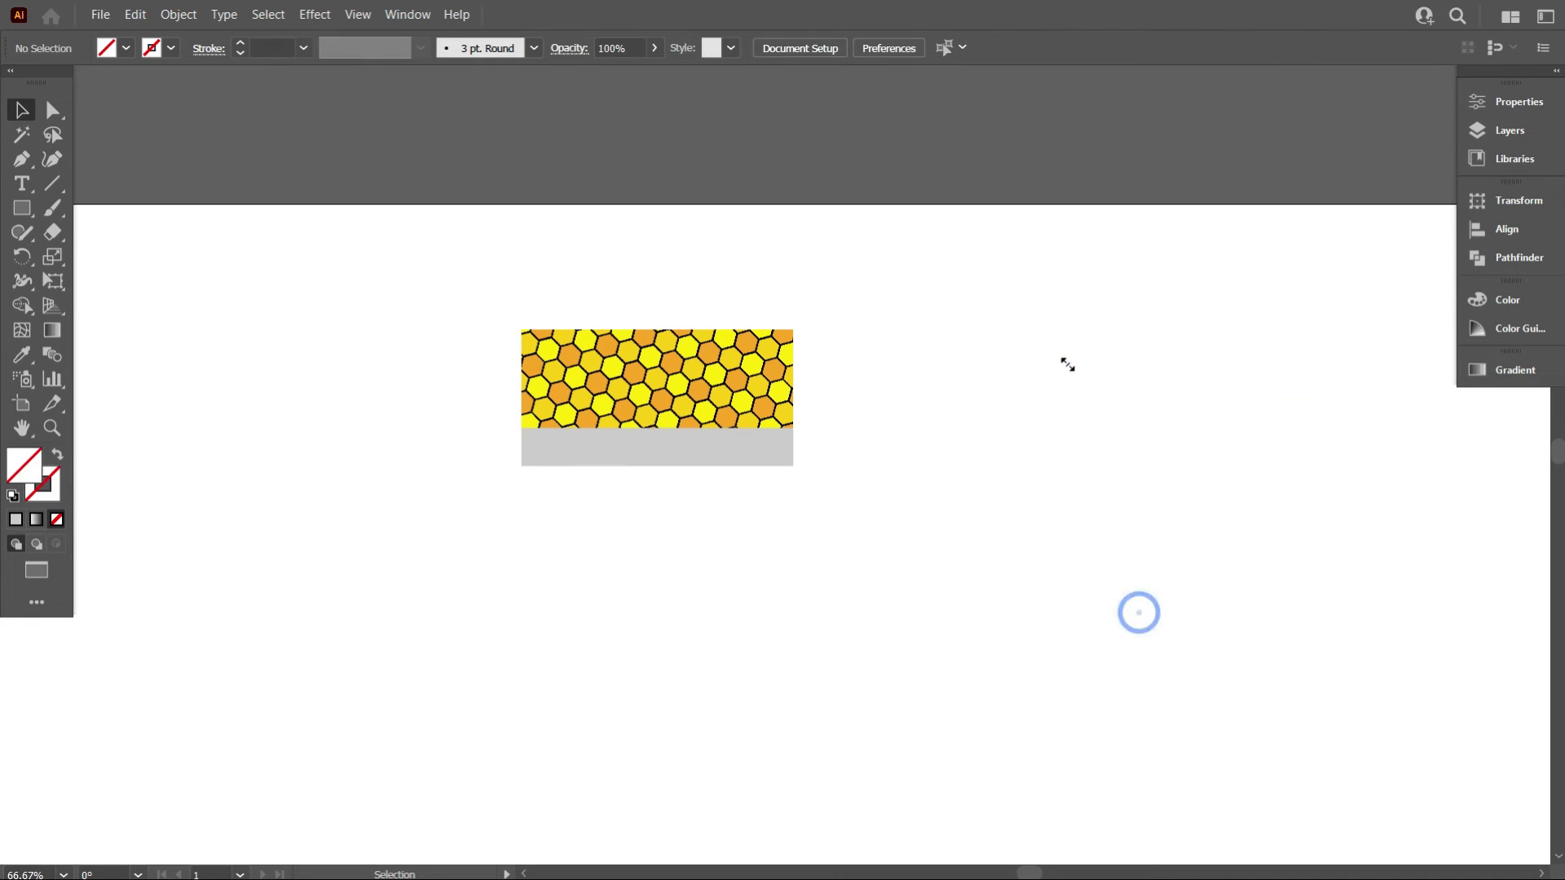
Enlarge the honeycomb panel and gray strip together and move them down to about the middle of the artboard.
scroll(927, 603, down, 2)
drag(927, 603, 542, 304)
drag(794, 428, 873, 685)
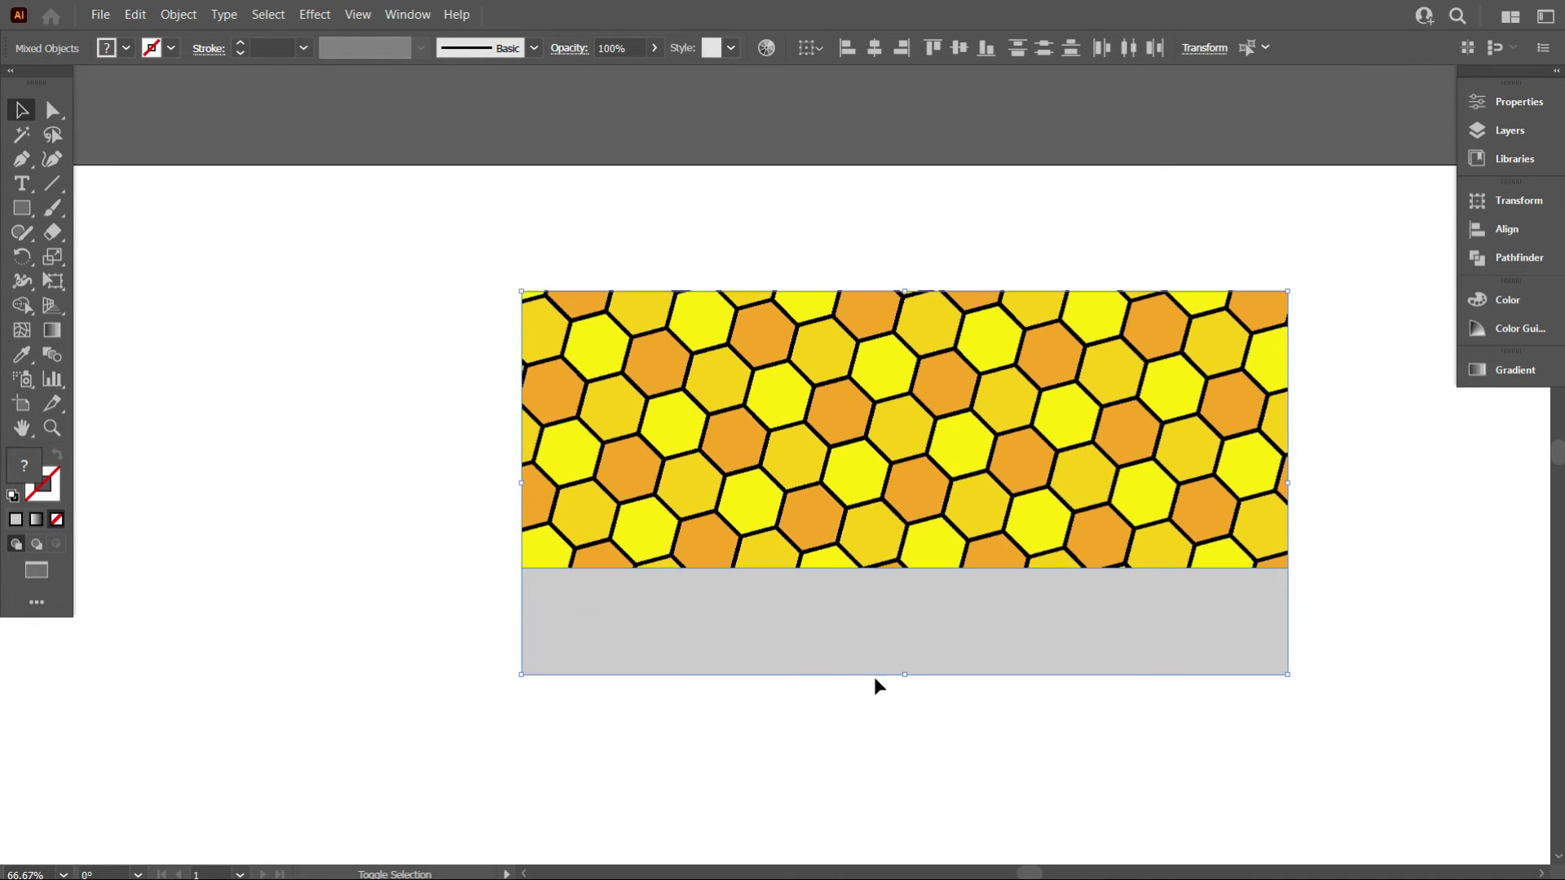
key(ctrl+minus)
drag(799, 531, 790, 628)
key(ctrl+plus)
click(789, 657)
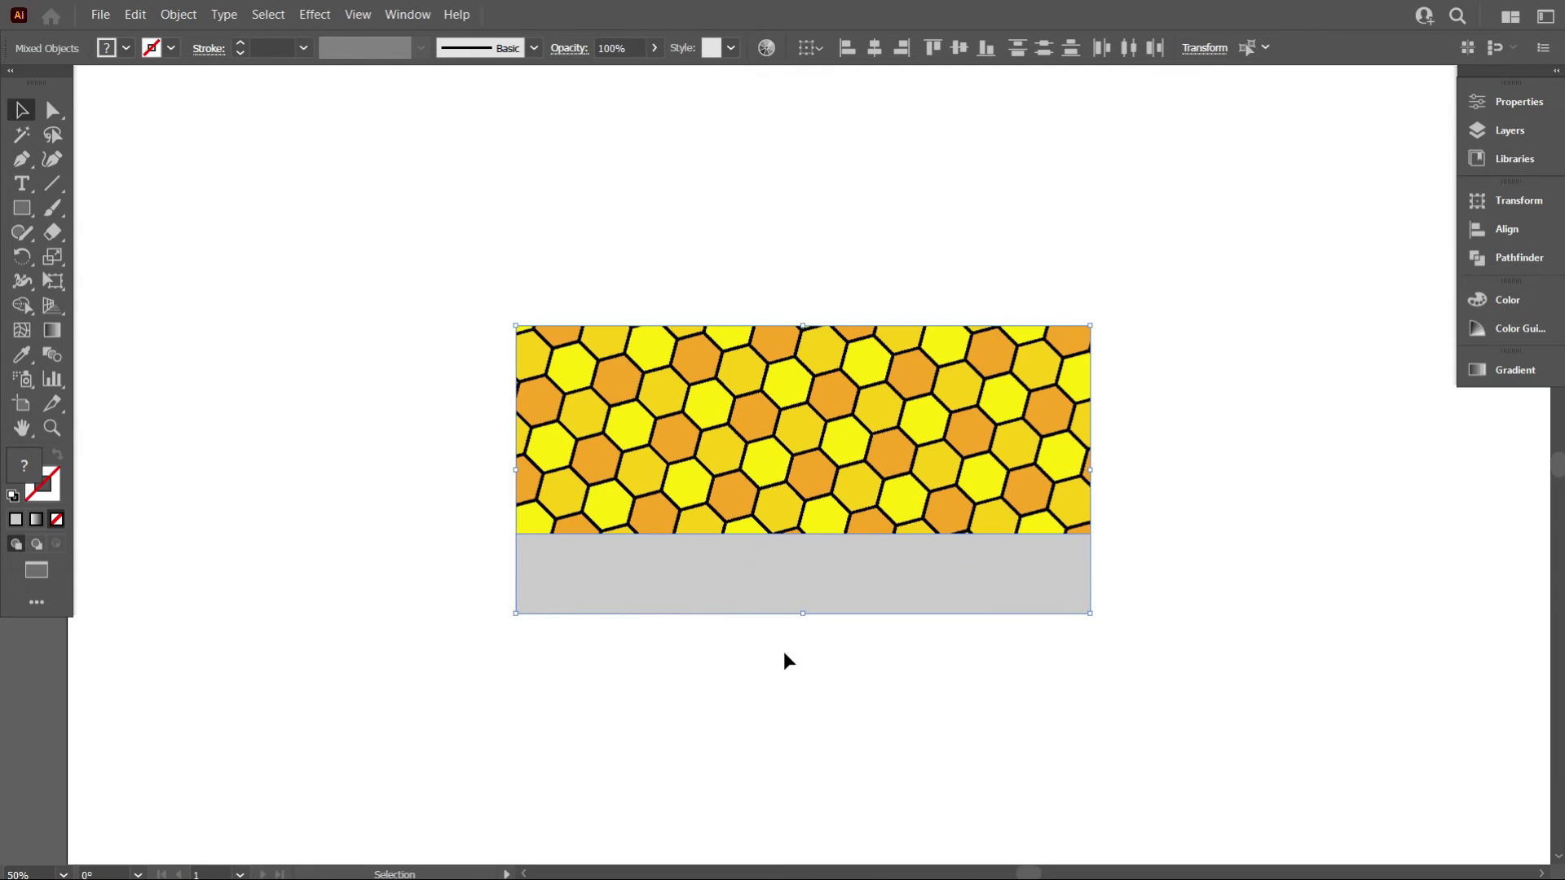
Move the nutrition table, barcode and product text from the pasteboard onto the artboard beside the label and scale them down.
scroll(789, 644, down, 1)
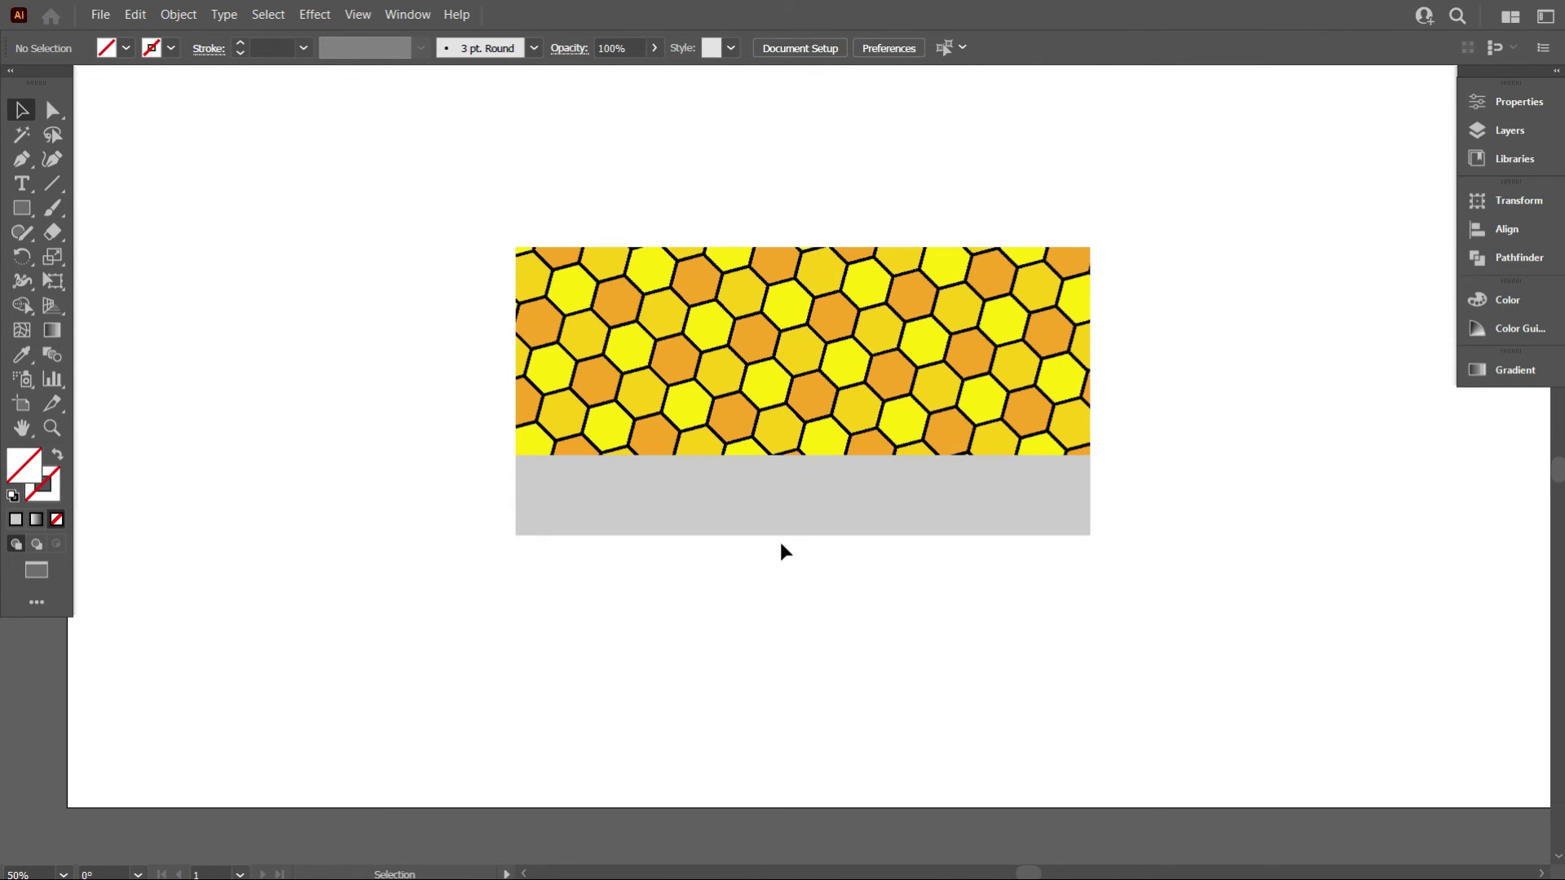
scroll(762, 563, down, 3)
scroll(338, 556, up, 1)
drag(475, 575, 229, 208)
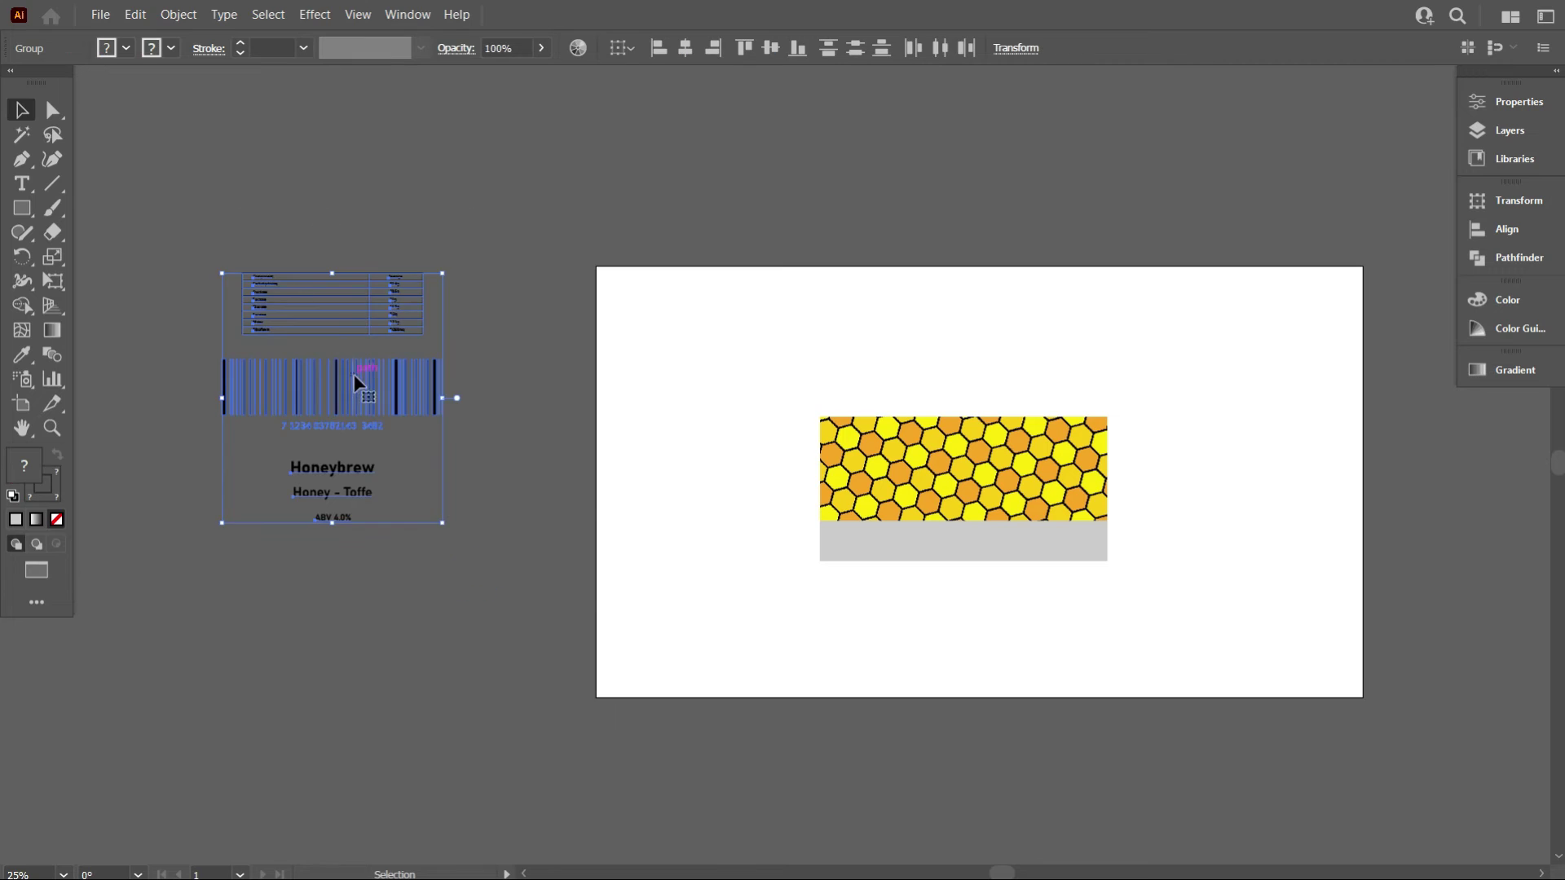
drag(359, 385, 707, 491)
drag(680, 631, 685, 445)
scroll(1027, 615, up, 1)
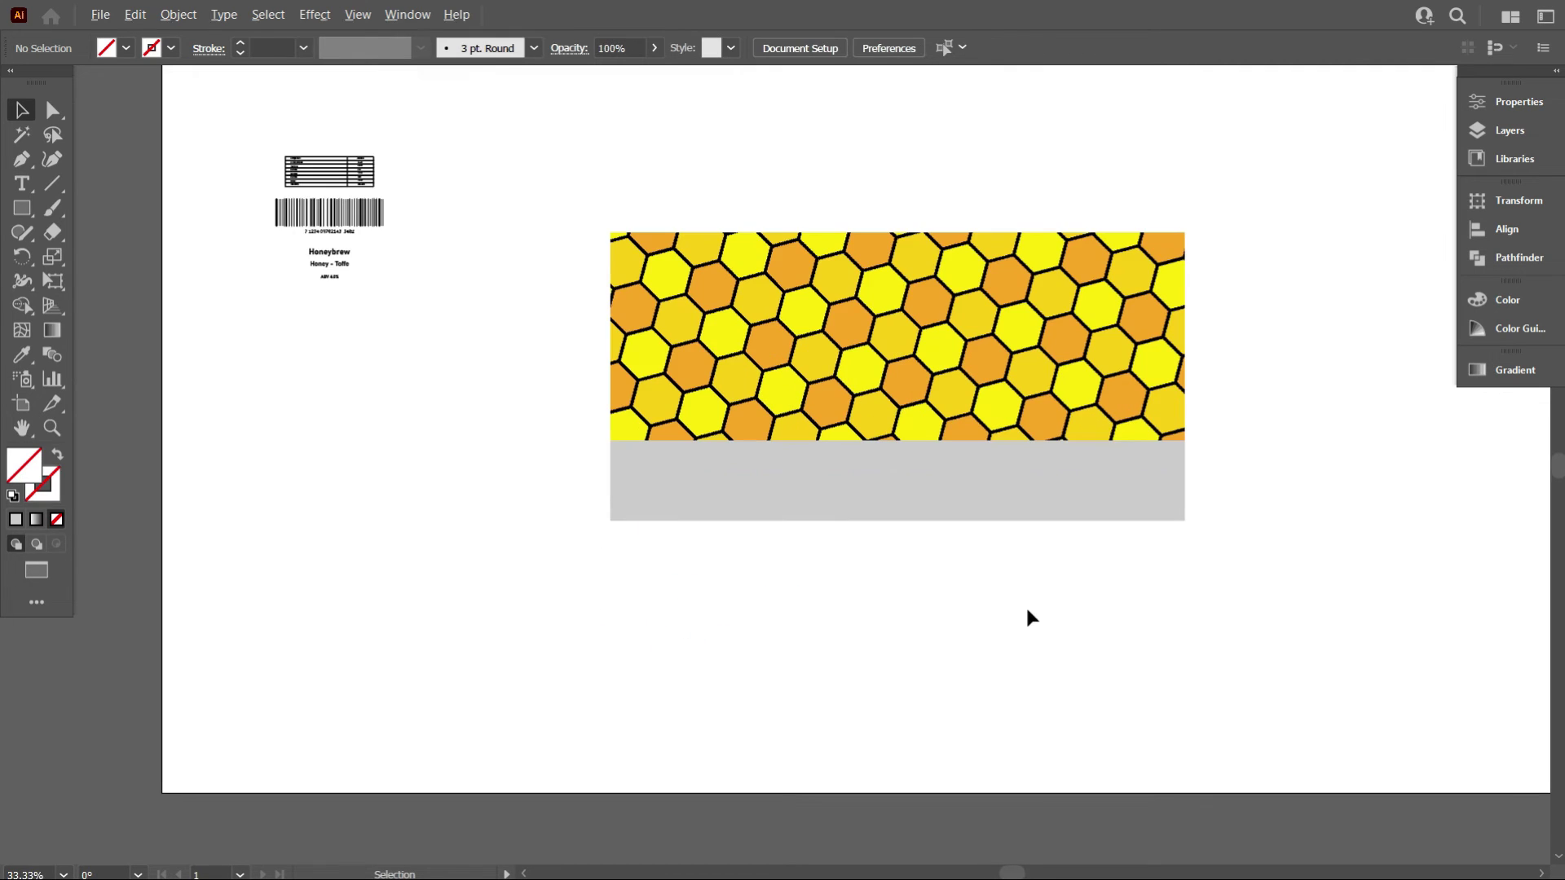
drag(1027, 614, 752, 199)
right_click(758, 189)
click(943, 609)
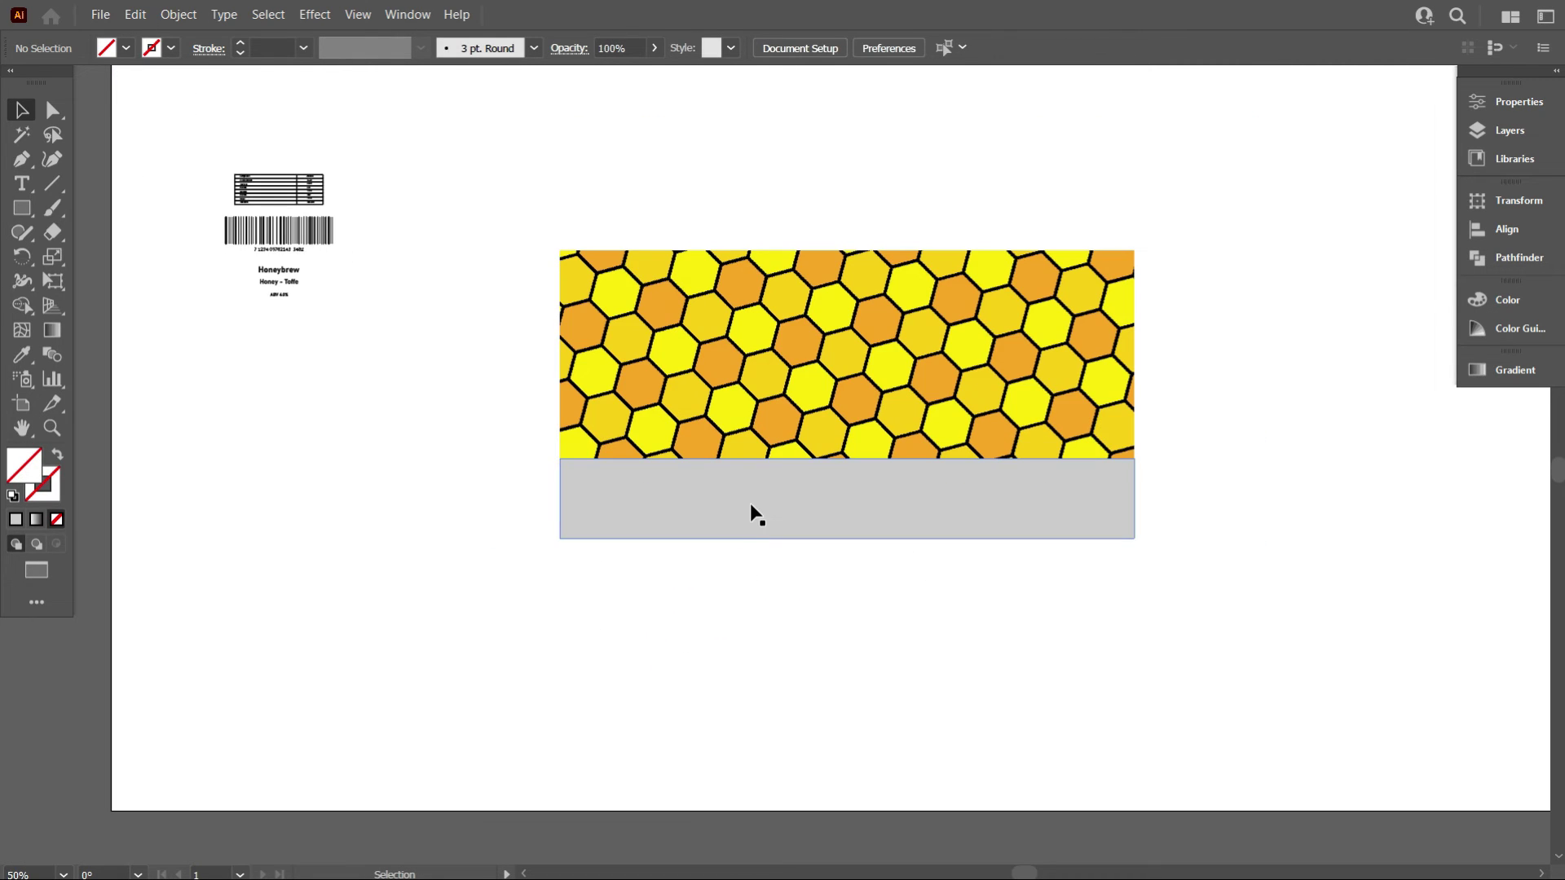
Move the Honeybrew text group onto the middle of the gray strip and bring it to the front.
drag(940, 557, 848, 493)
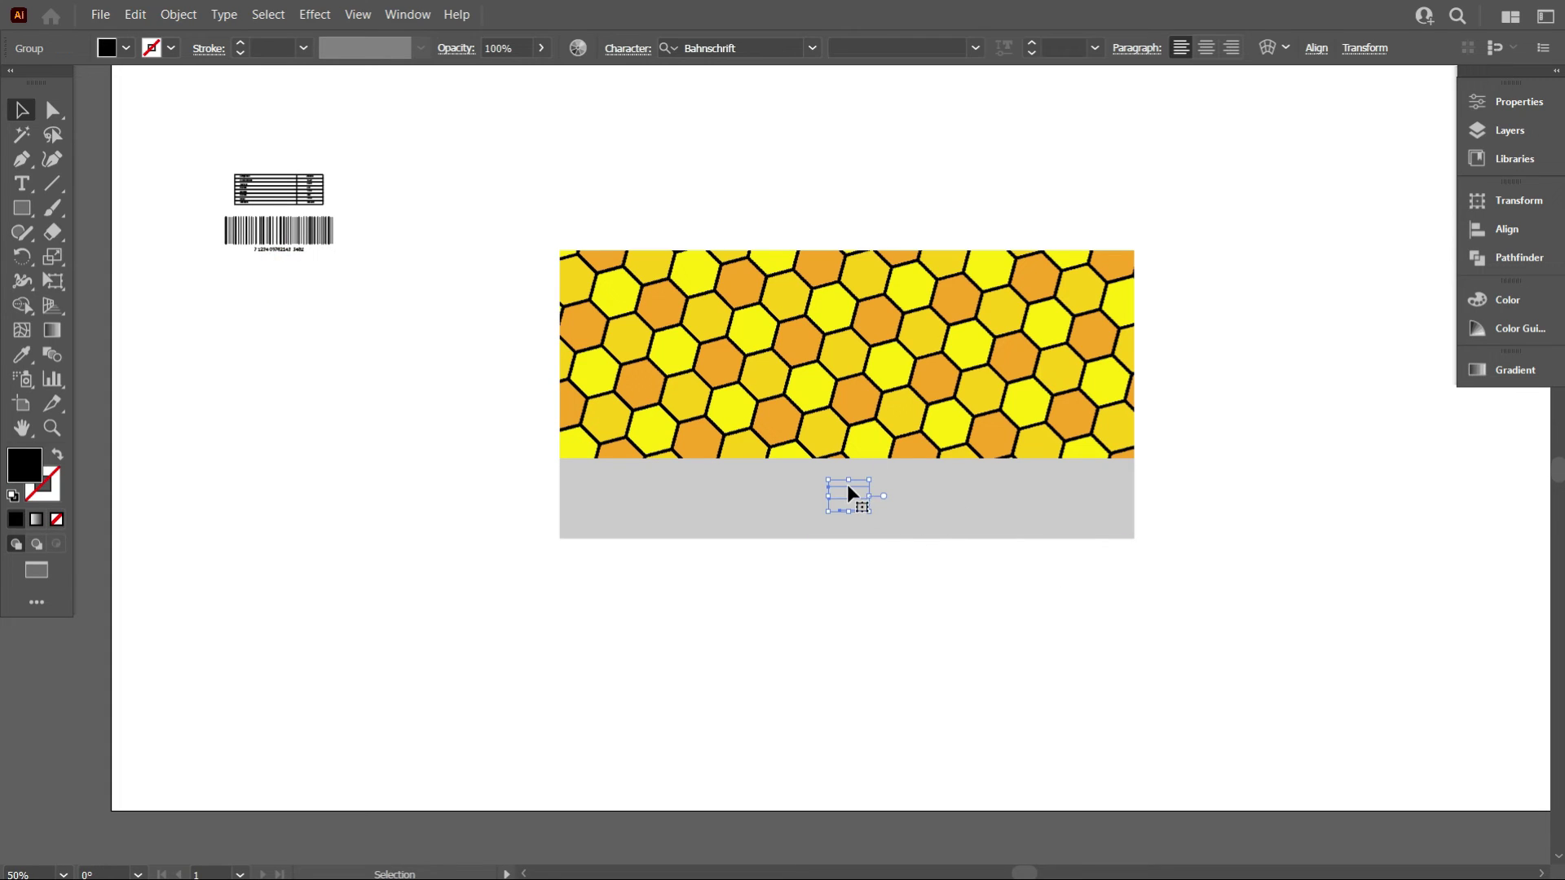
right_click(849, 493)
click(1085, 386)
click(869, 545)
Enlarge the Honeybrew text group and center it horizontally on the gray strip.
scroll(869, 544, up, 1)
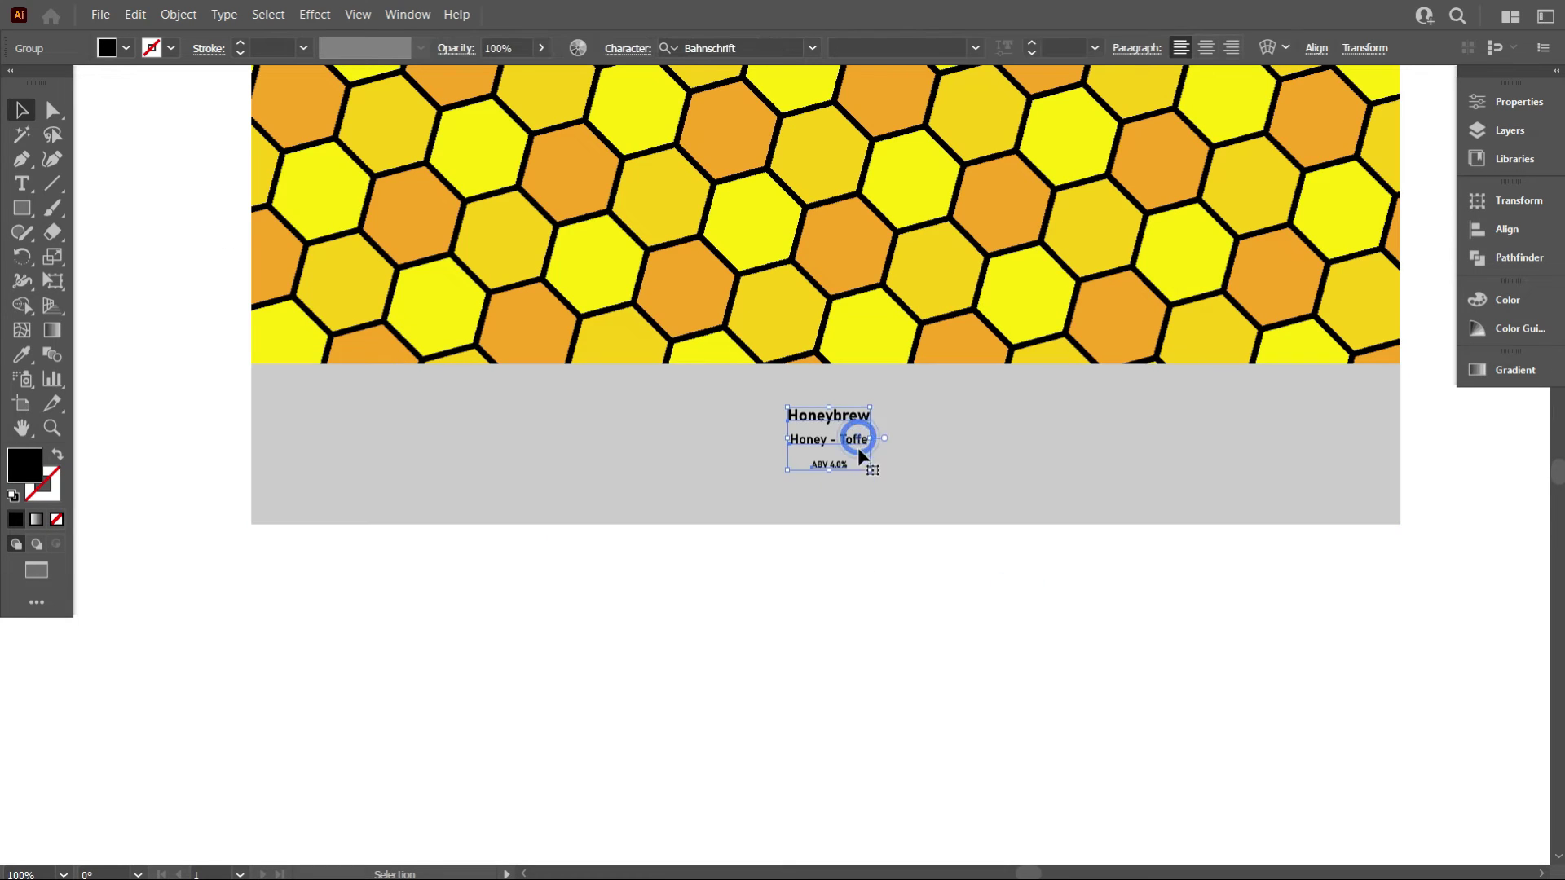
drag(828, 461, 825, 461)
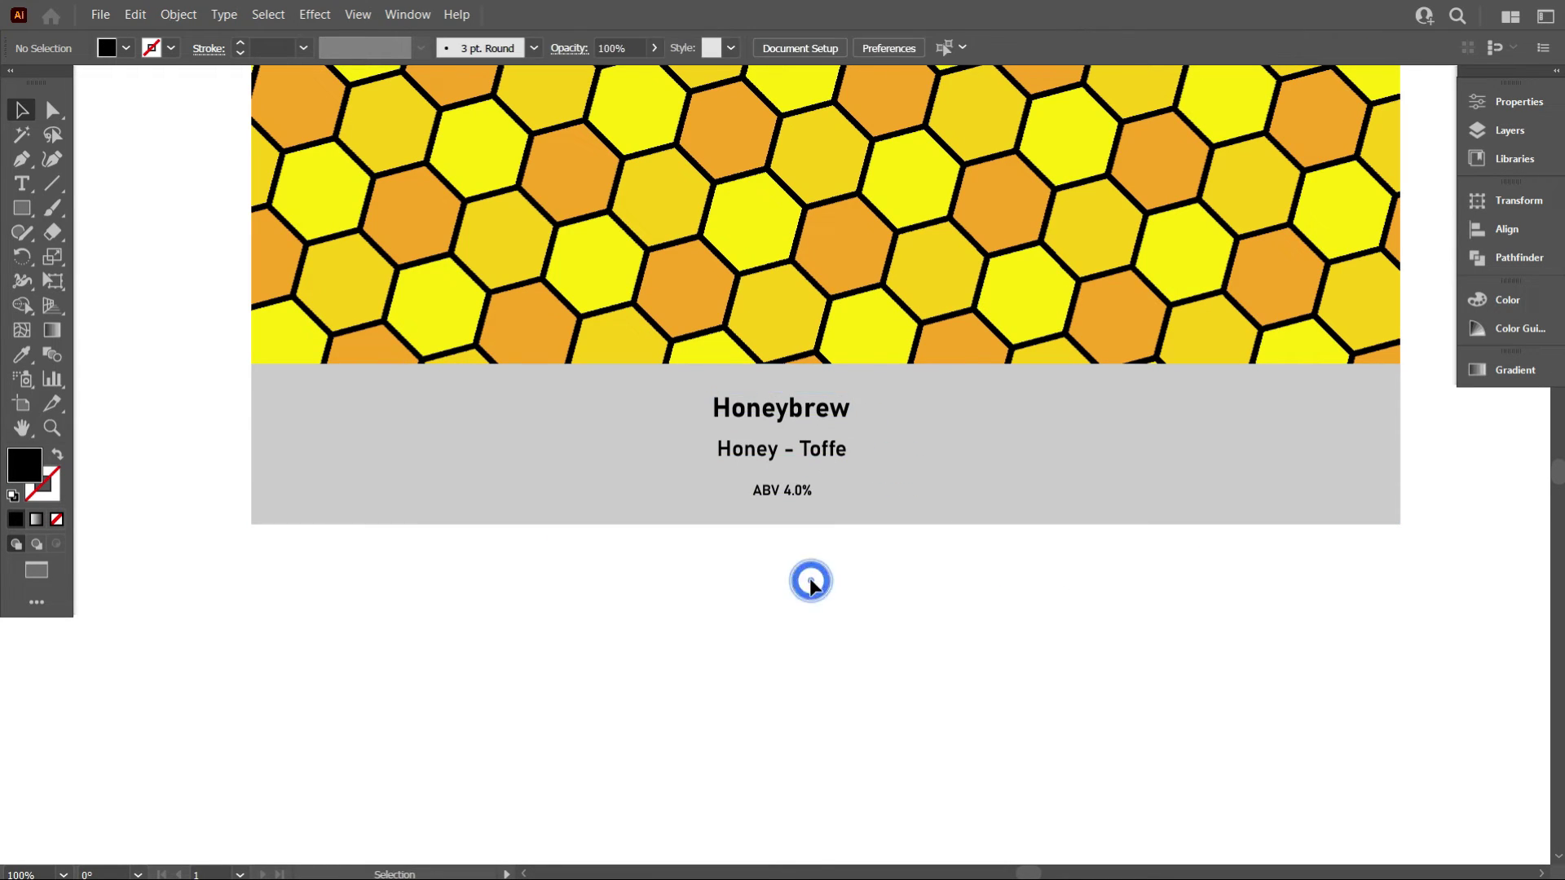
scroll(810, 580, down, 1)
drag(810, 580, 776, 168)
click(711, 48)
click(835, 506)
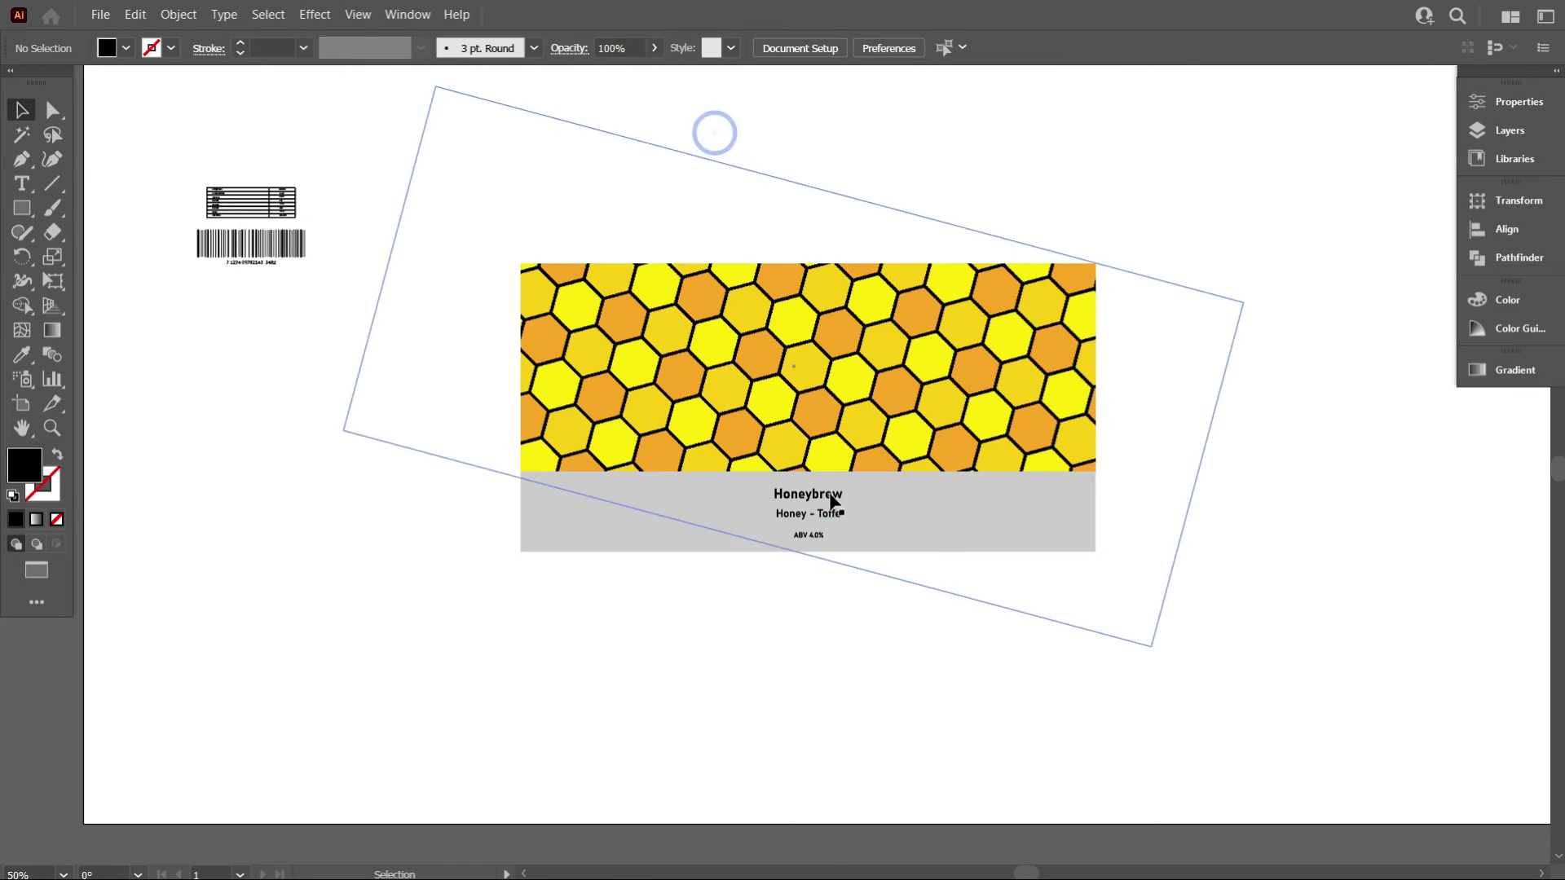
Scale the centered Honeybrew text group up slightly more so it nearly fills the strip's height.
scroll(828, 507, up, 1)
drag(862, 515, 862, 514)
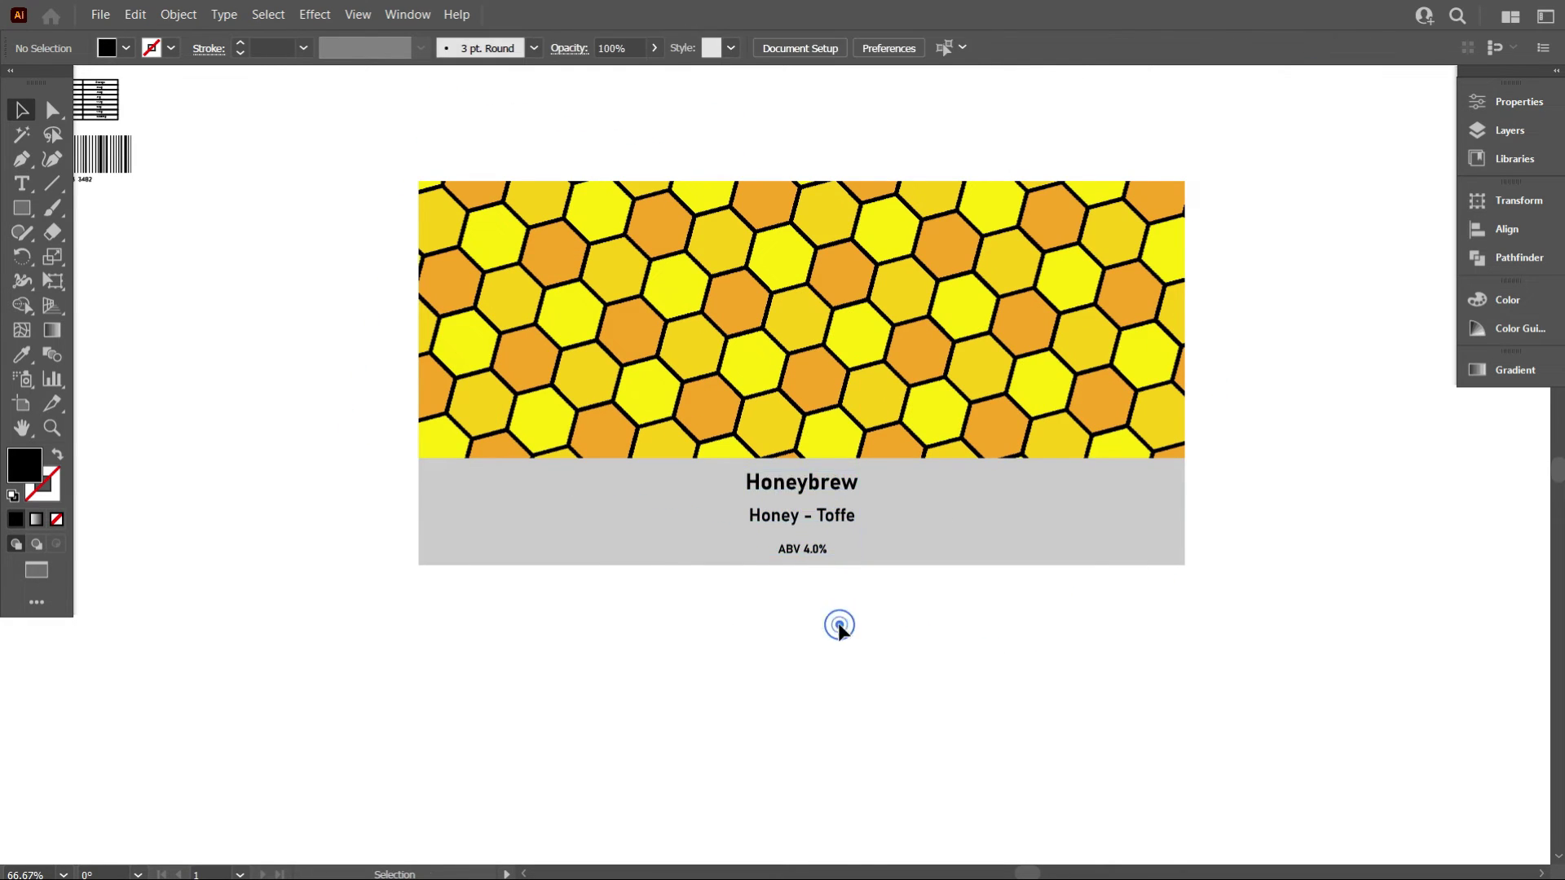
scroll(824, 584, up, 2)
scroll(824, 584, down, 2)
click(818, 480)
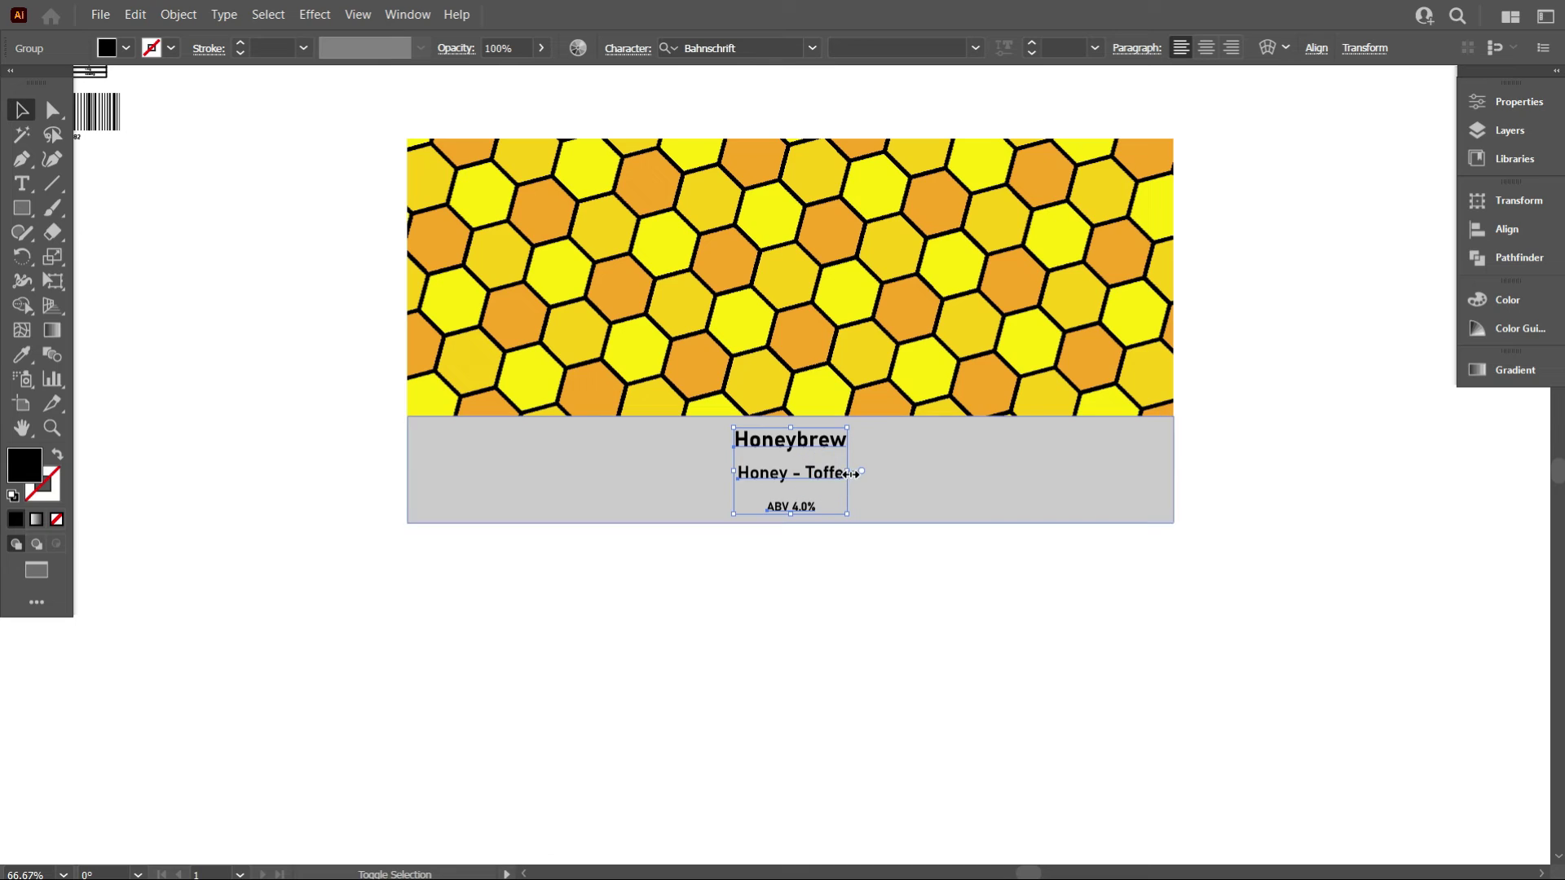
click(835, 560)
Move the nutrition table below the barcode and bring both to the front.
scroll(835, 560, down, 1)
drag(273, 174, 293, 326)
shift+click(215, 218)
right_click(216, 207)
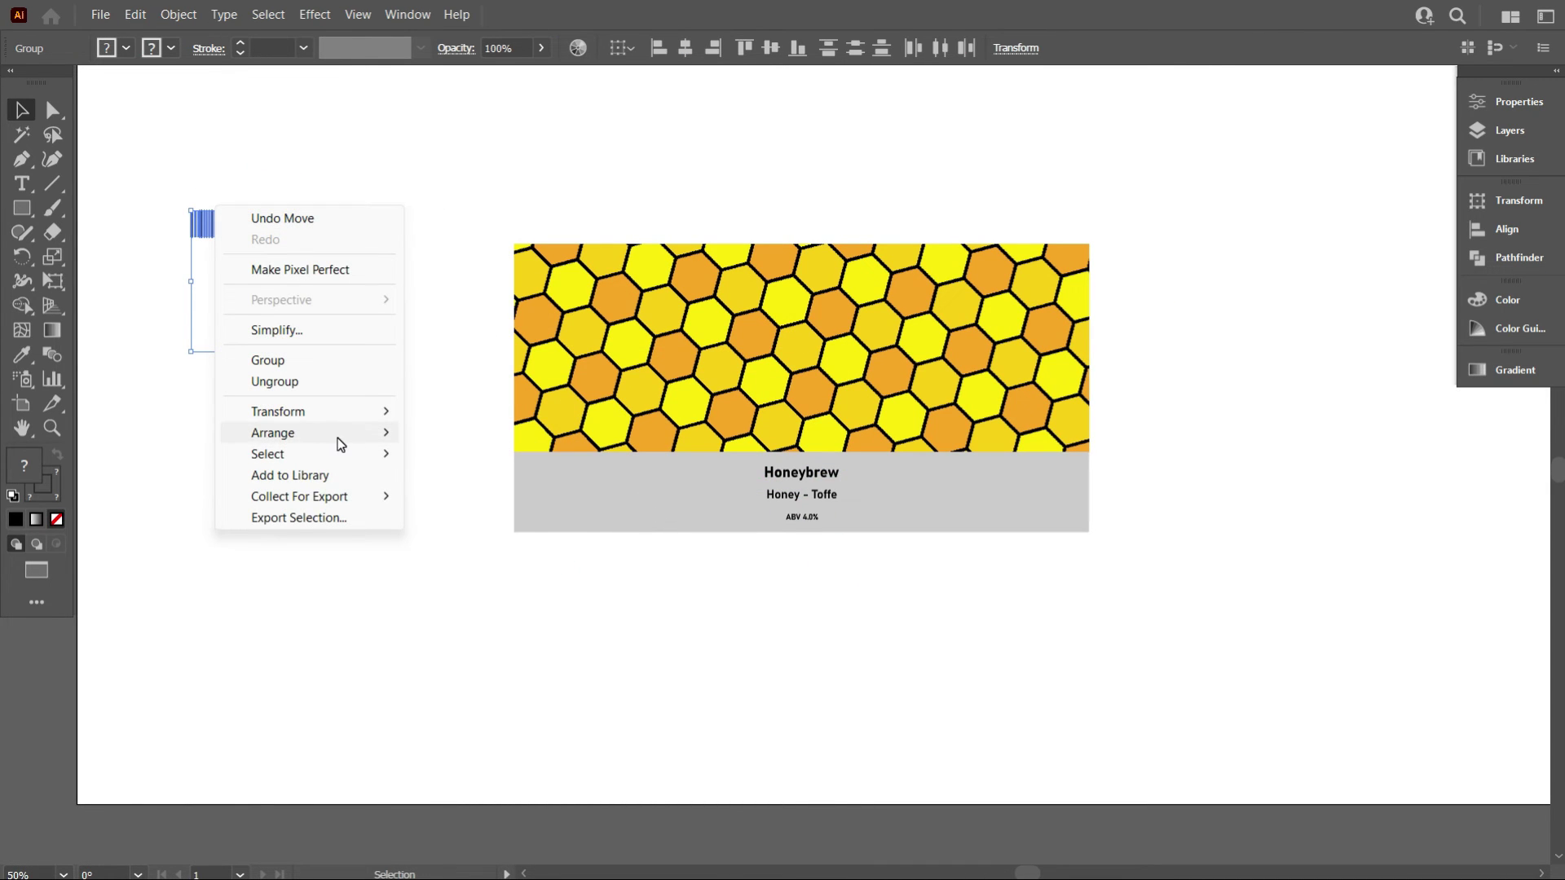
key(Escape)
Place the nutrition table on the gray strip left of the product text and enlarge it to about 188 by 64 px.
click(294, 359)
drag(297, 347, 646, 534)
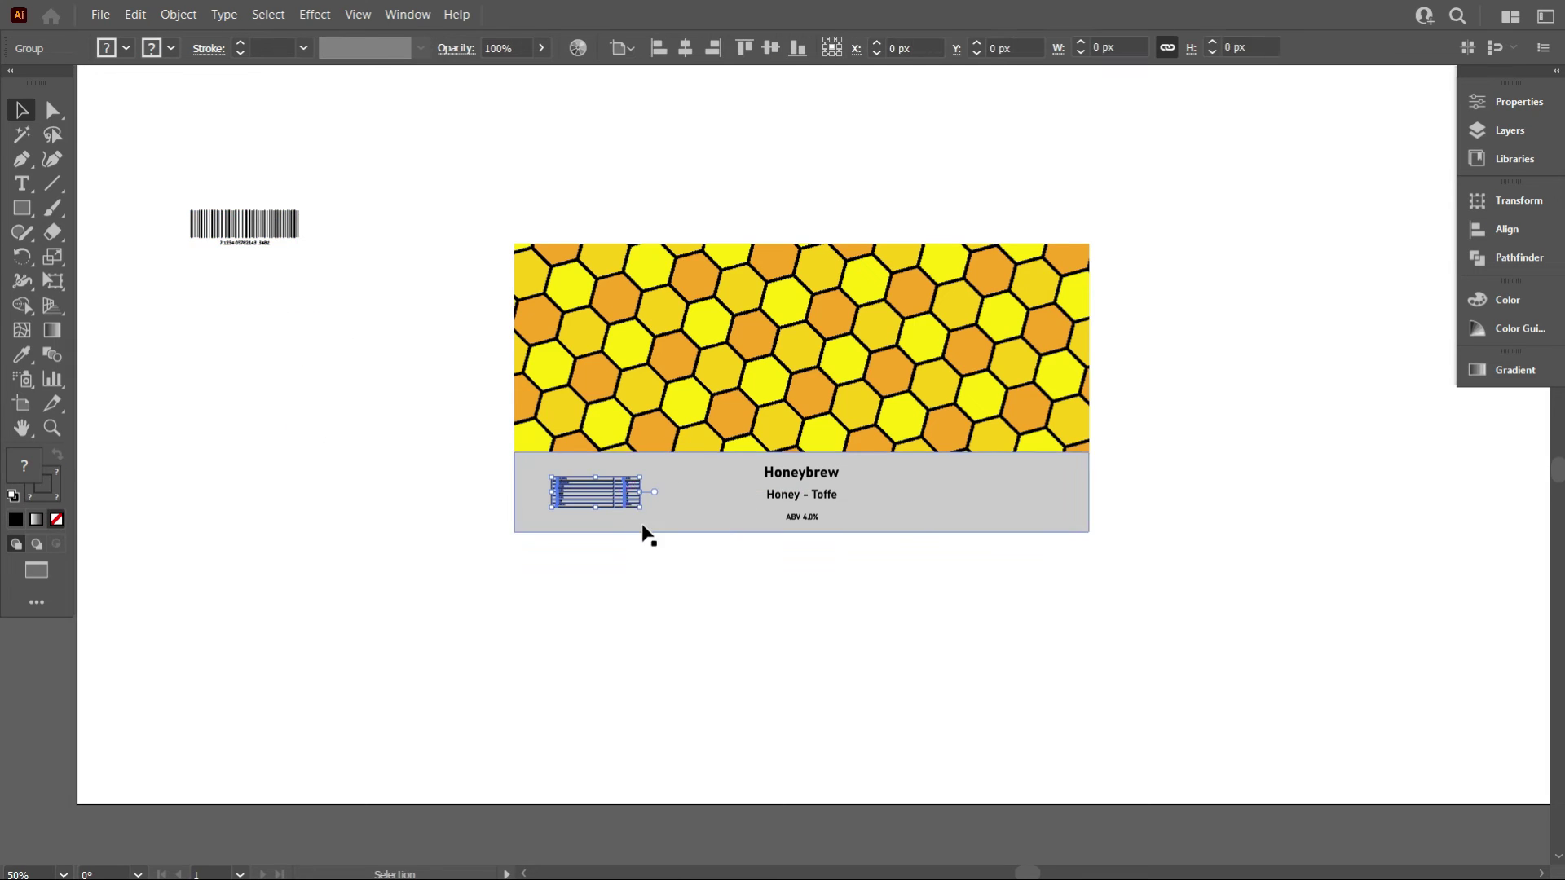
scroll(648, 535, up, 2)
drag(640, 459, 764, 464)
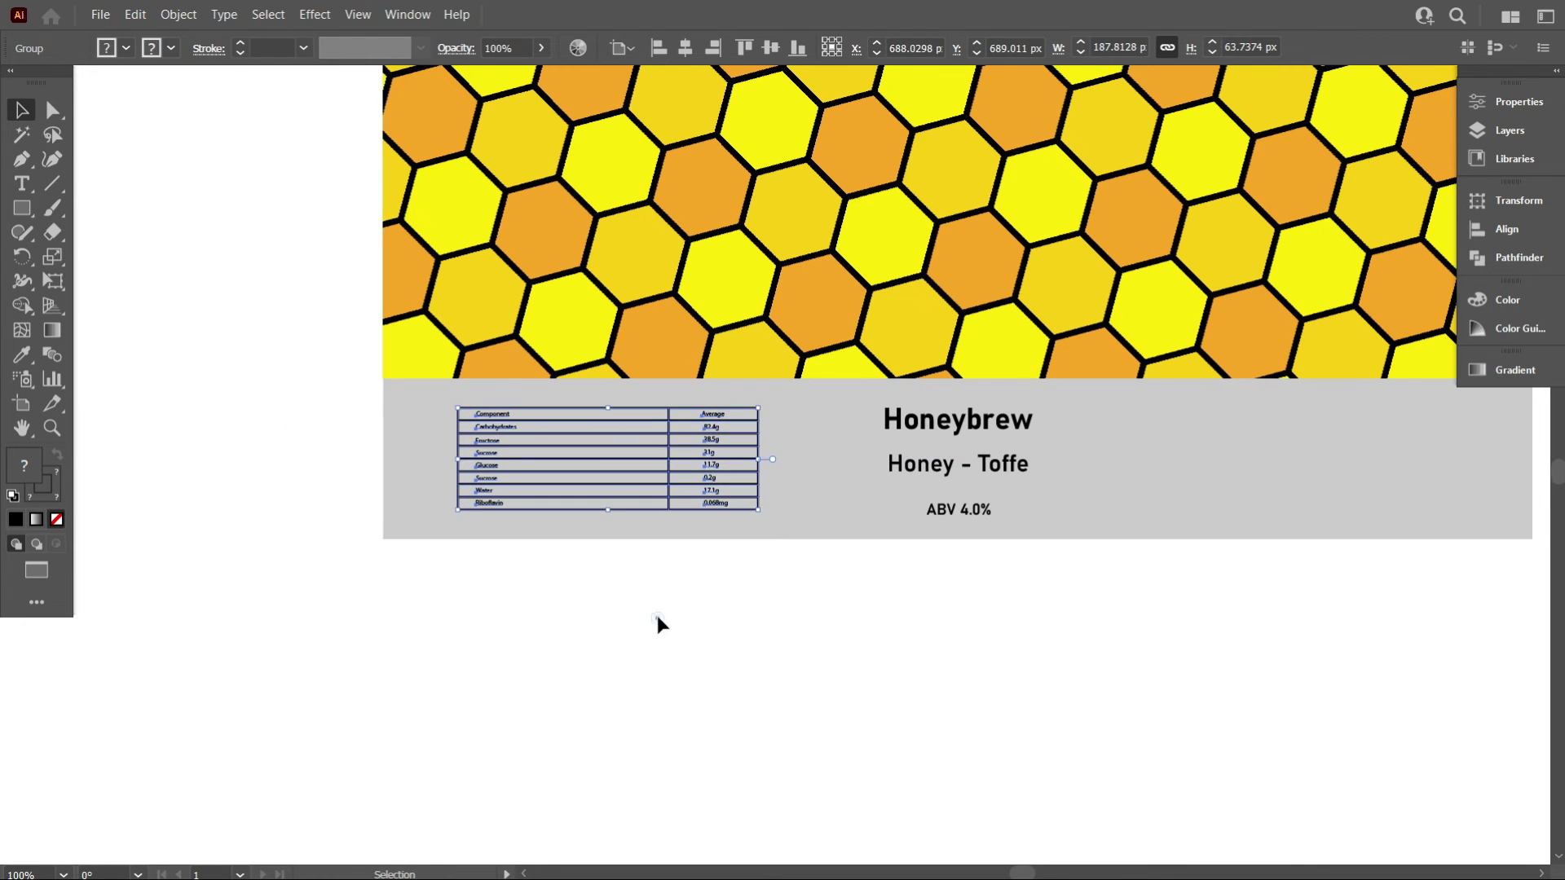
click(657, 622)
Place the barcode on the gray strip right of the product text and enlarge it to about the table's width.
scroll(657, 622, down, 2)
scroll(675, 608, up, 1)
scroll(657, 604, down, 1)
drag(197, 246, 968, 504)
click(926, 584)
scroll(895, 584, down, 1)
click(876, 541)
Align the nutrition table and barcode to each other by their vertical centers.
shift+click(701, 526)
scroll(716, 565, up, 2)
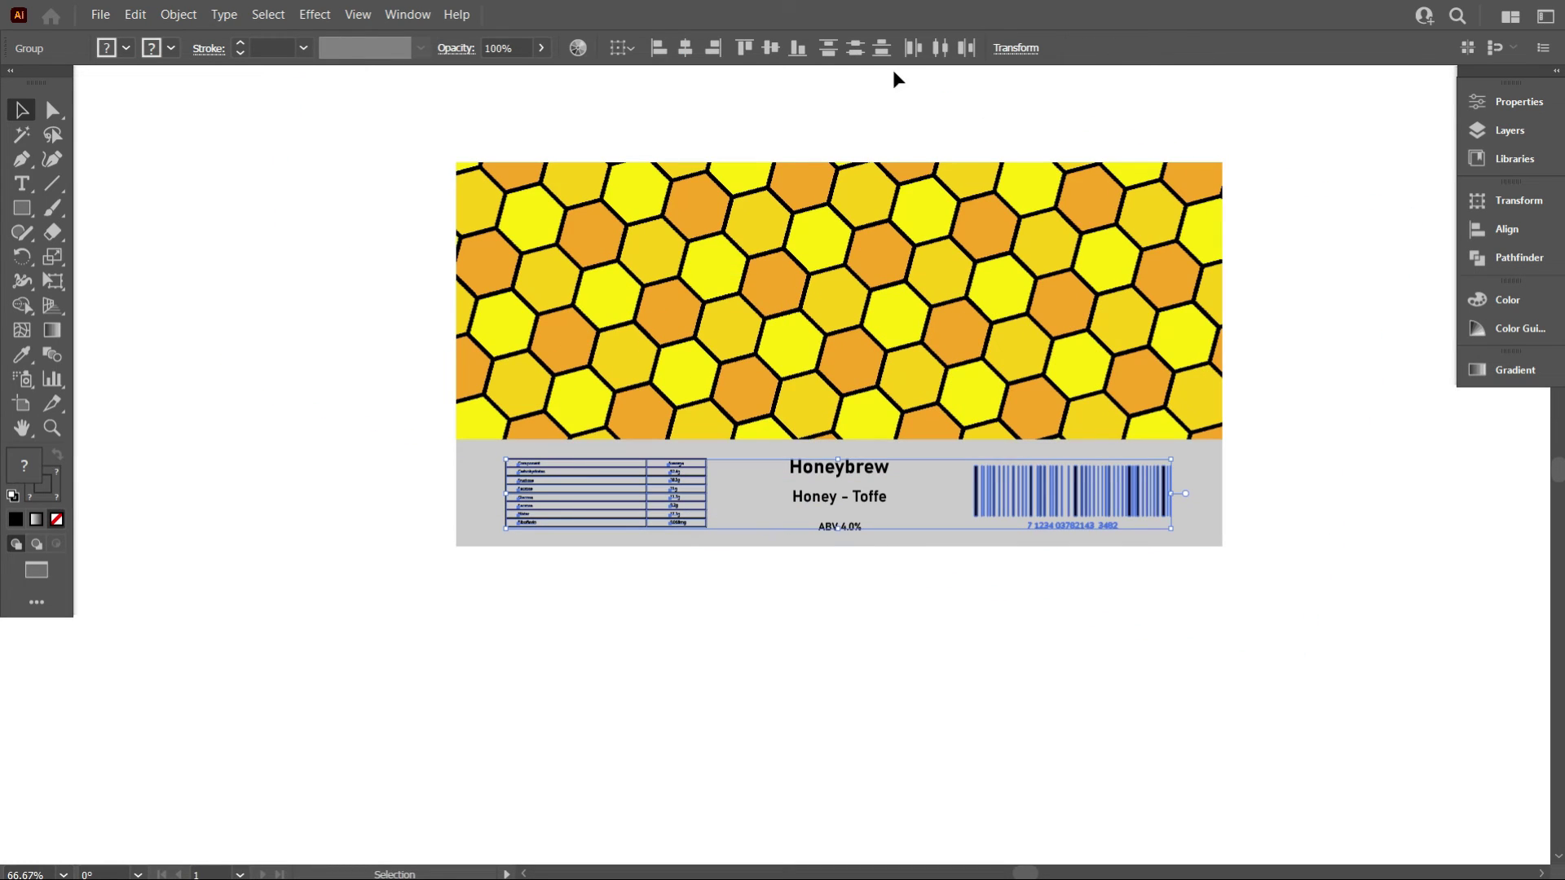
click(770, 50)
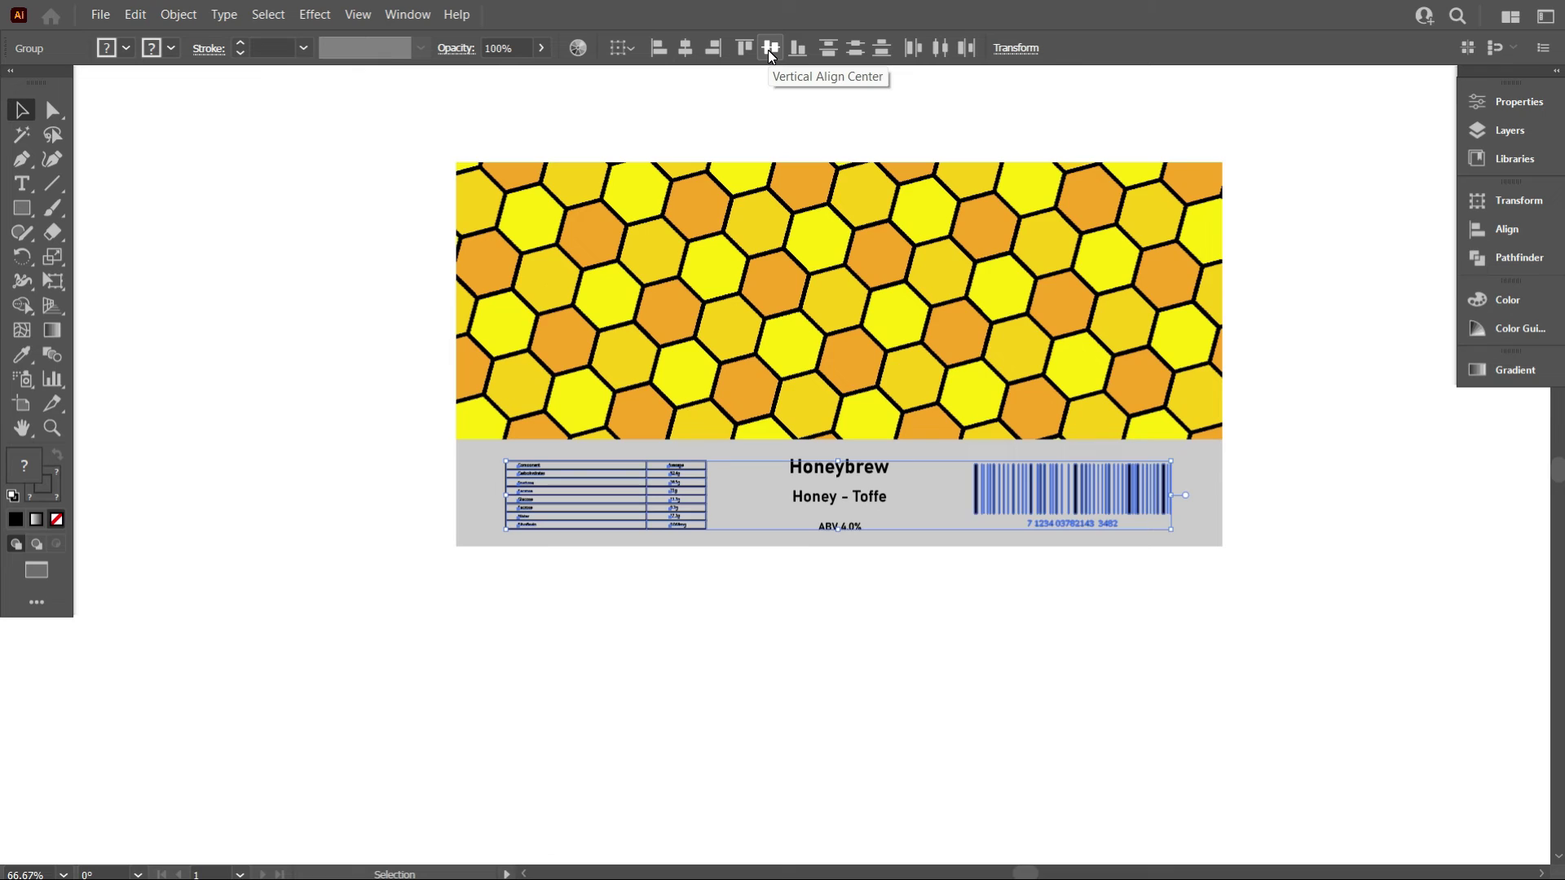
Center the nutrition table, product text and barcode as one set horizontally on the label.
click(1049, 647)
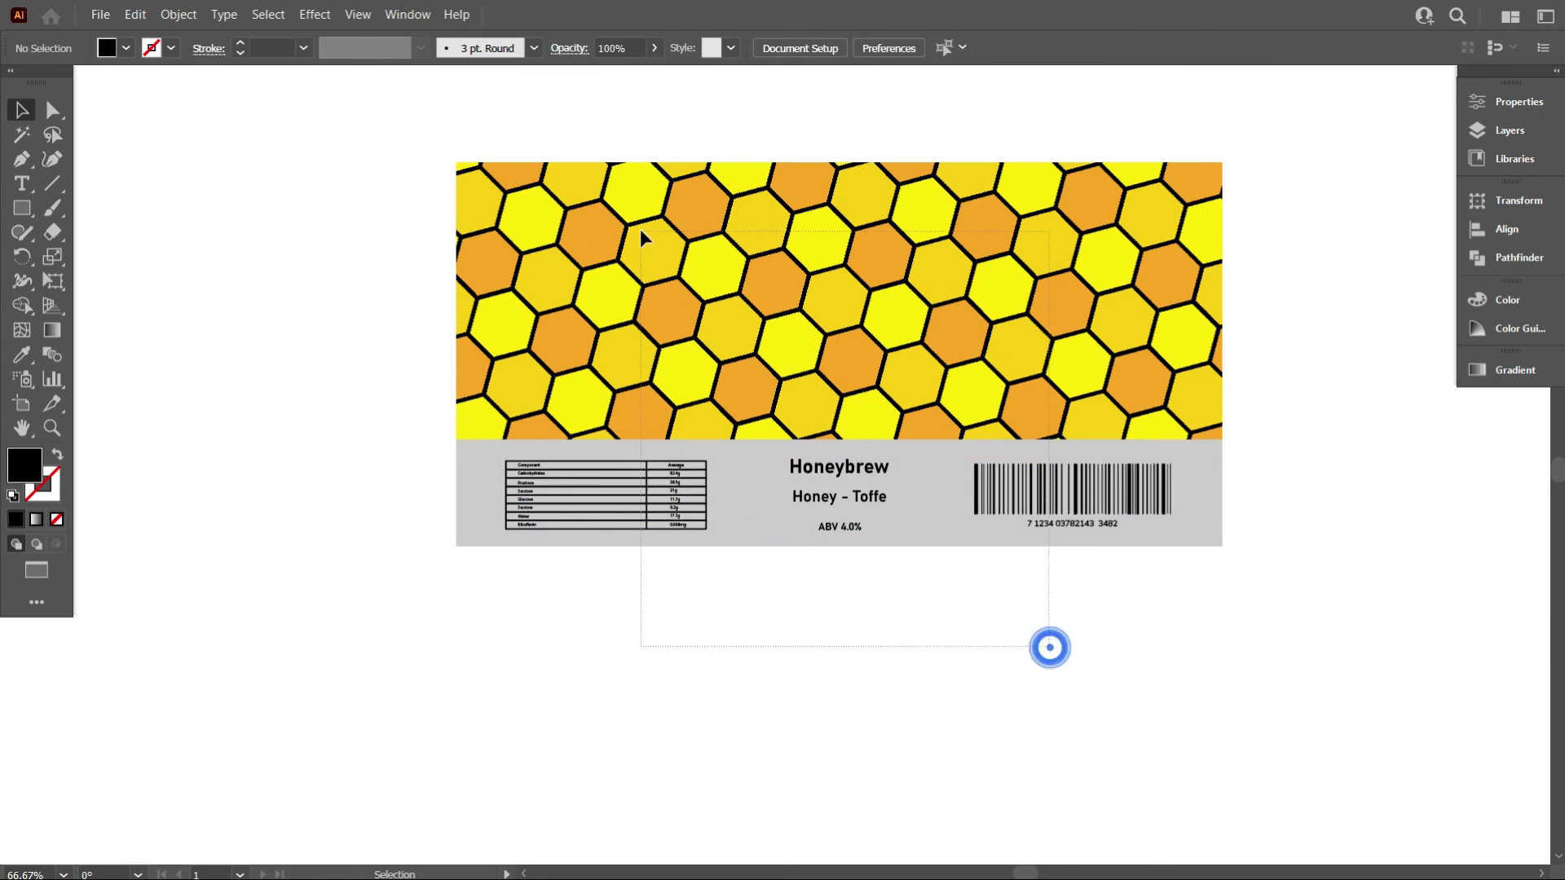
click(891, 647)
click(844, 481)
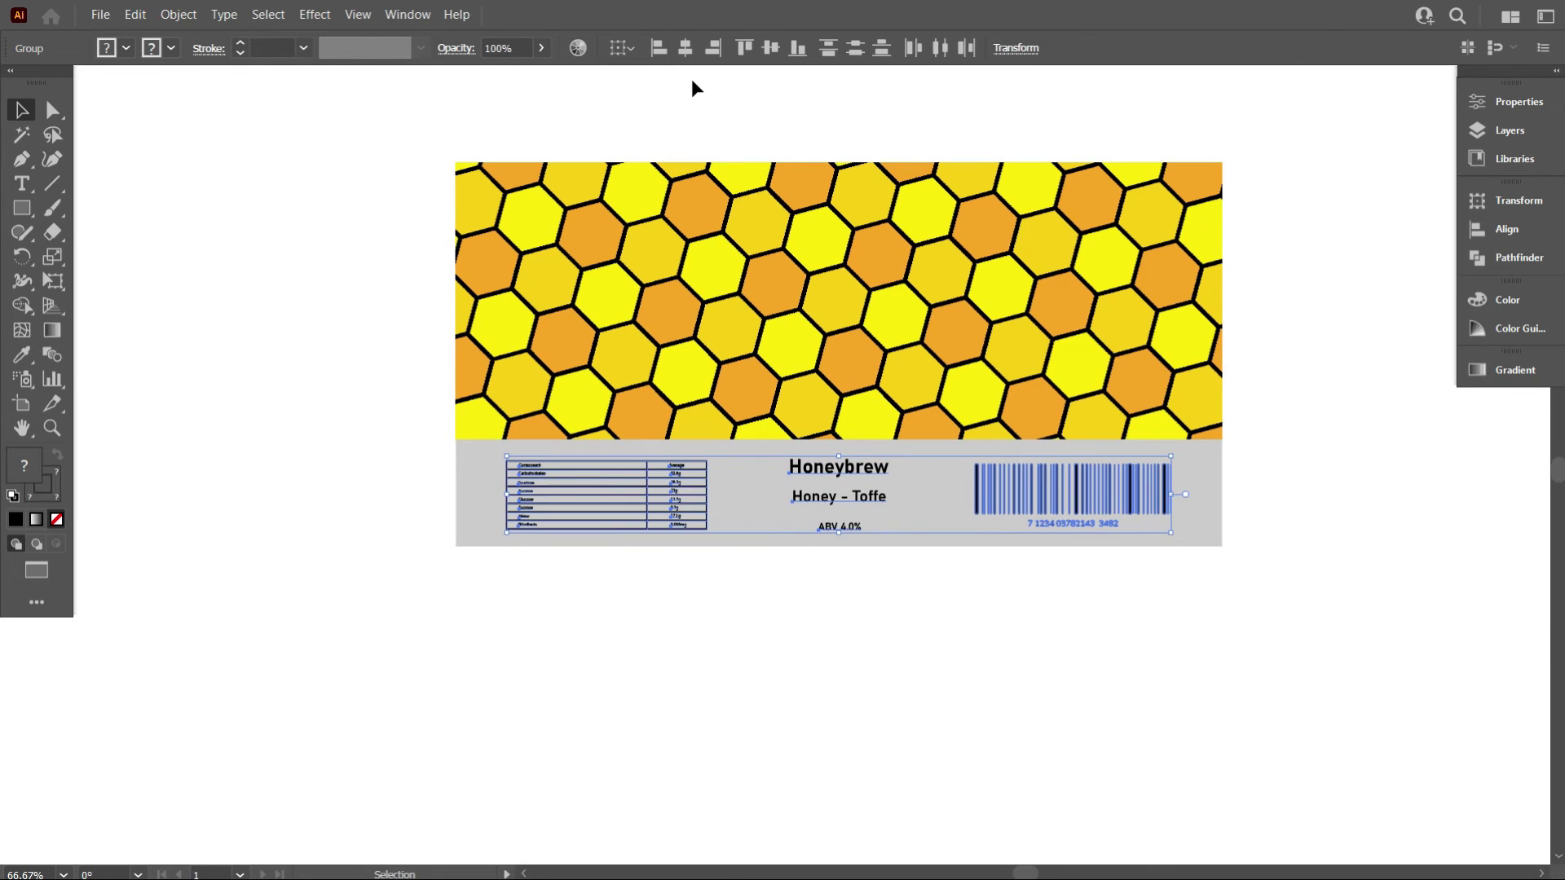
scroll(776, 600, up, 1)
click(775, 601)
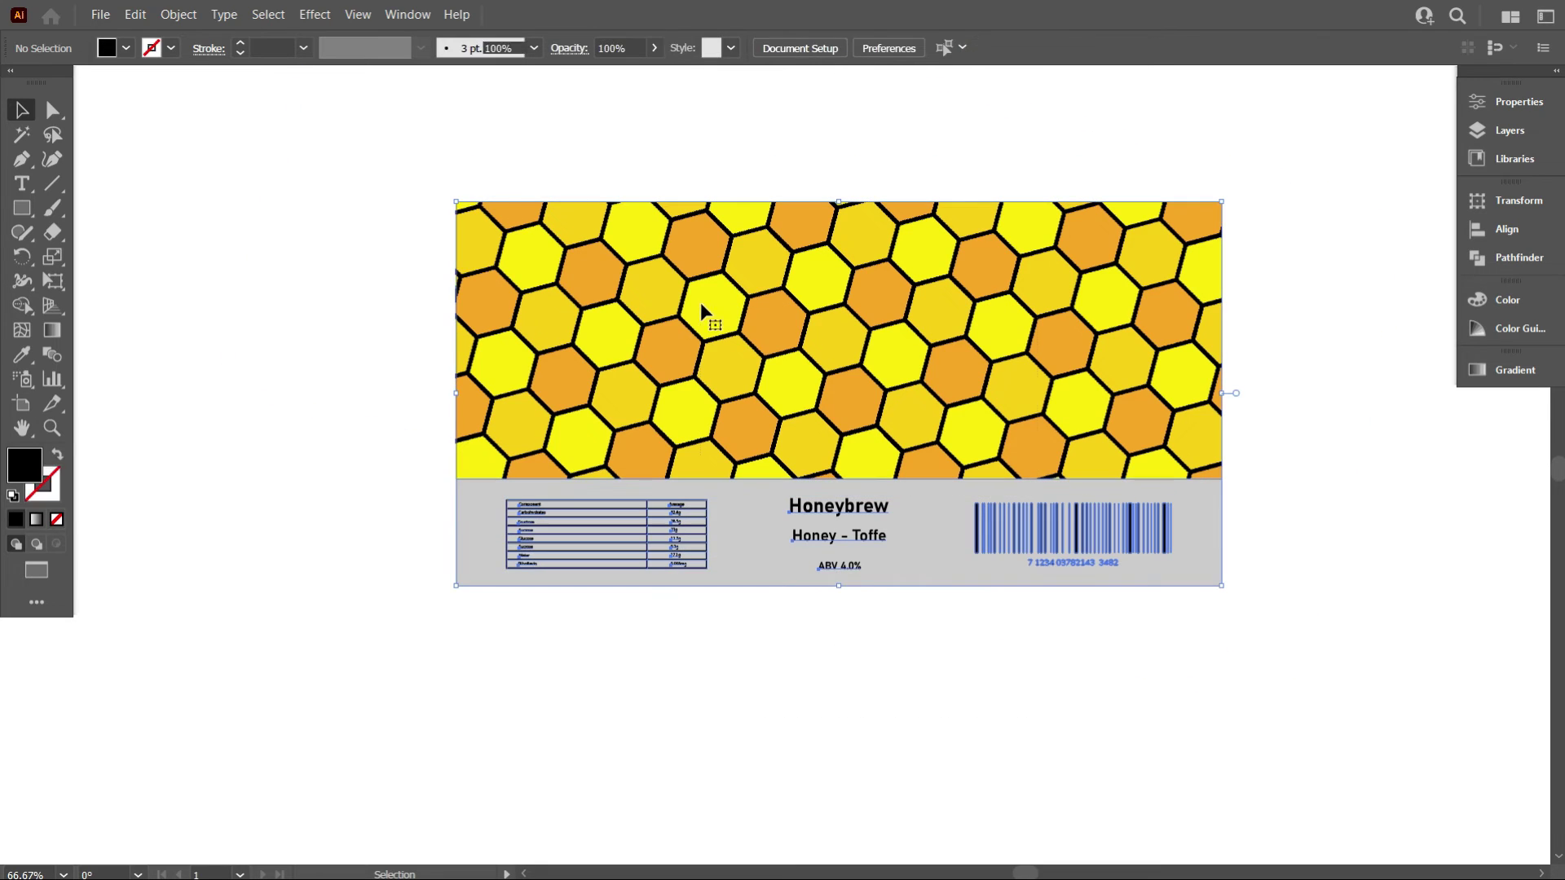
click(698, 307)
click(676, 56)
Group the honeycomb panel, gray strip, table, product text and barcode into one label object.
scroll(728, 514, down, 2)
drag(741, 635, 1019, 437)
right_click(798, 397)
click(911, 546)
click(789, 597)
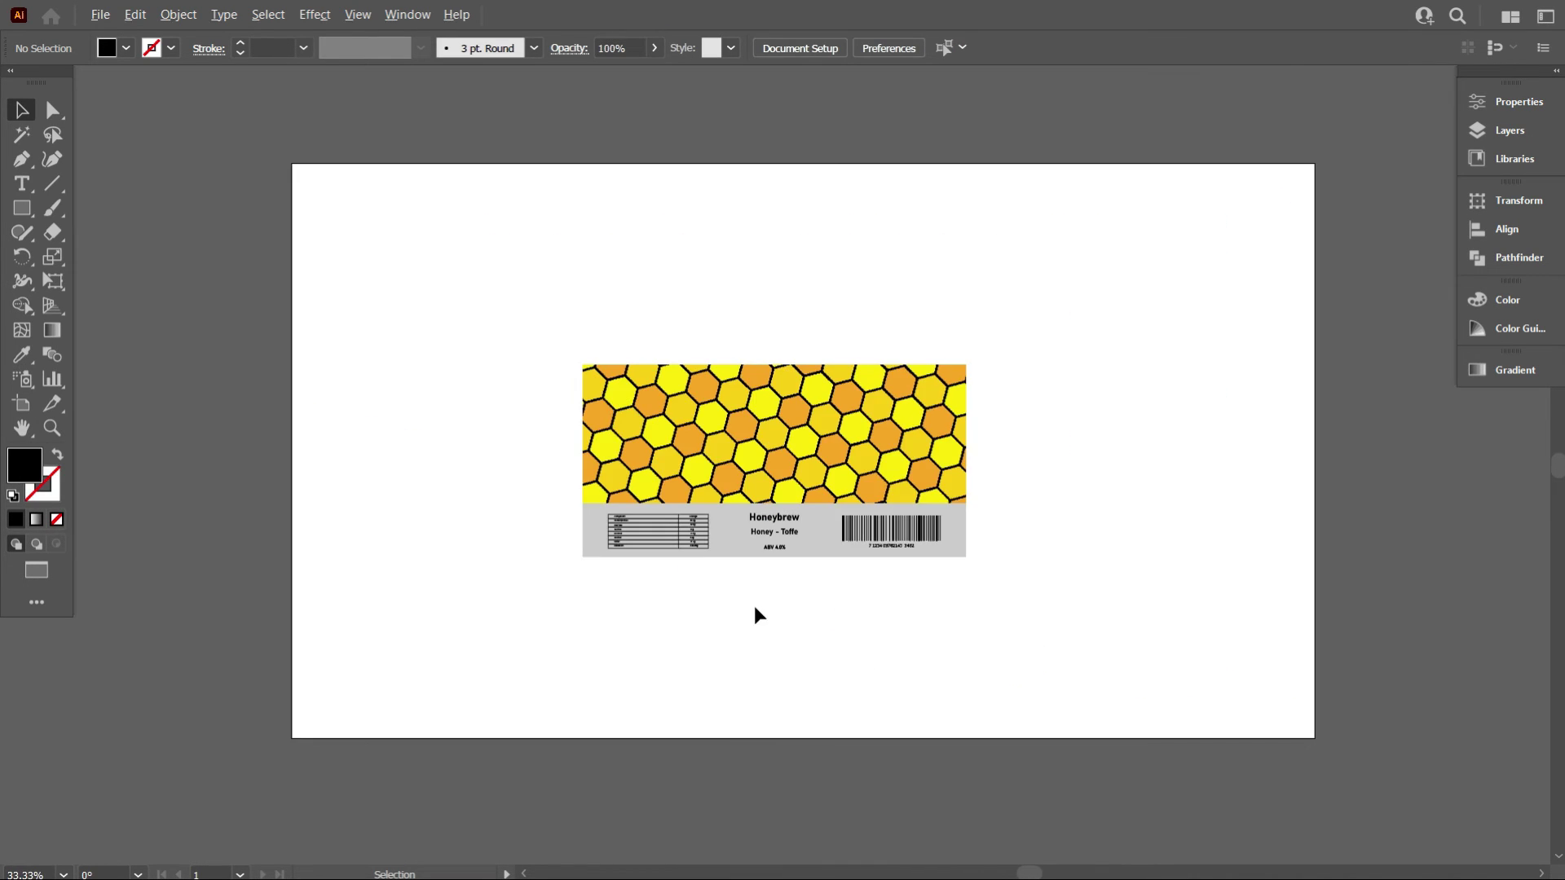
Scale the grouped label up to about 1337 by 670 px and align it to the artboard's top-left corner.
click(779, 467)
drag(968, 561, 974, 424)
click(686, 47)
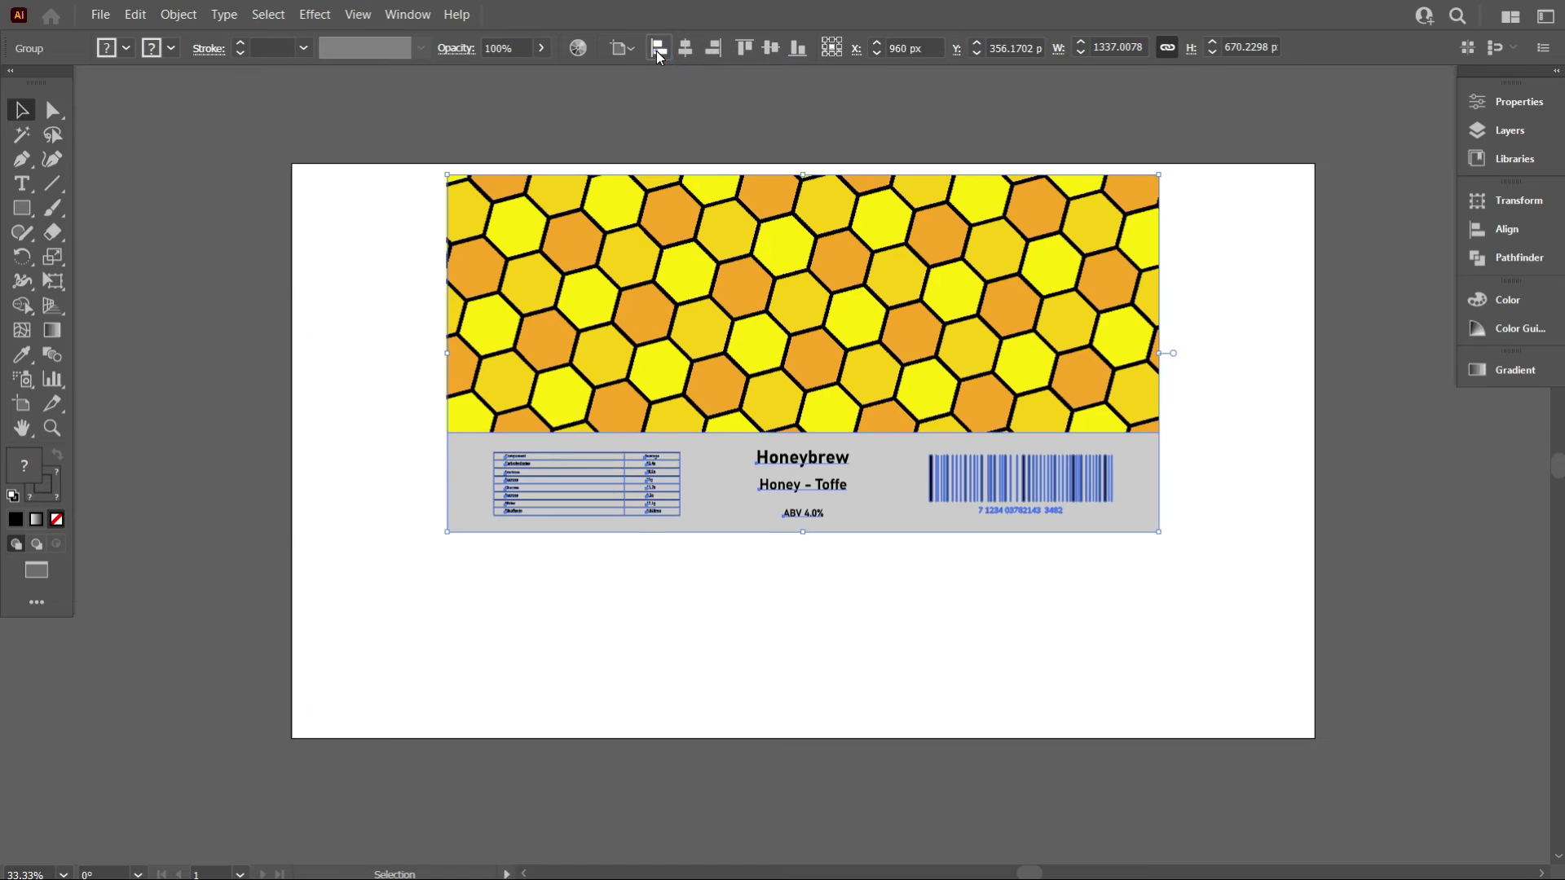
click(659, 48)
click(743, 47)
click(758, 624)
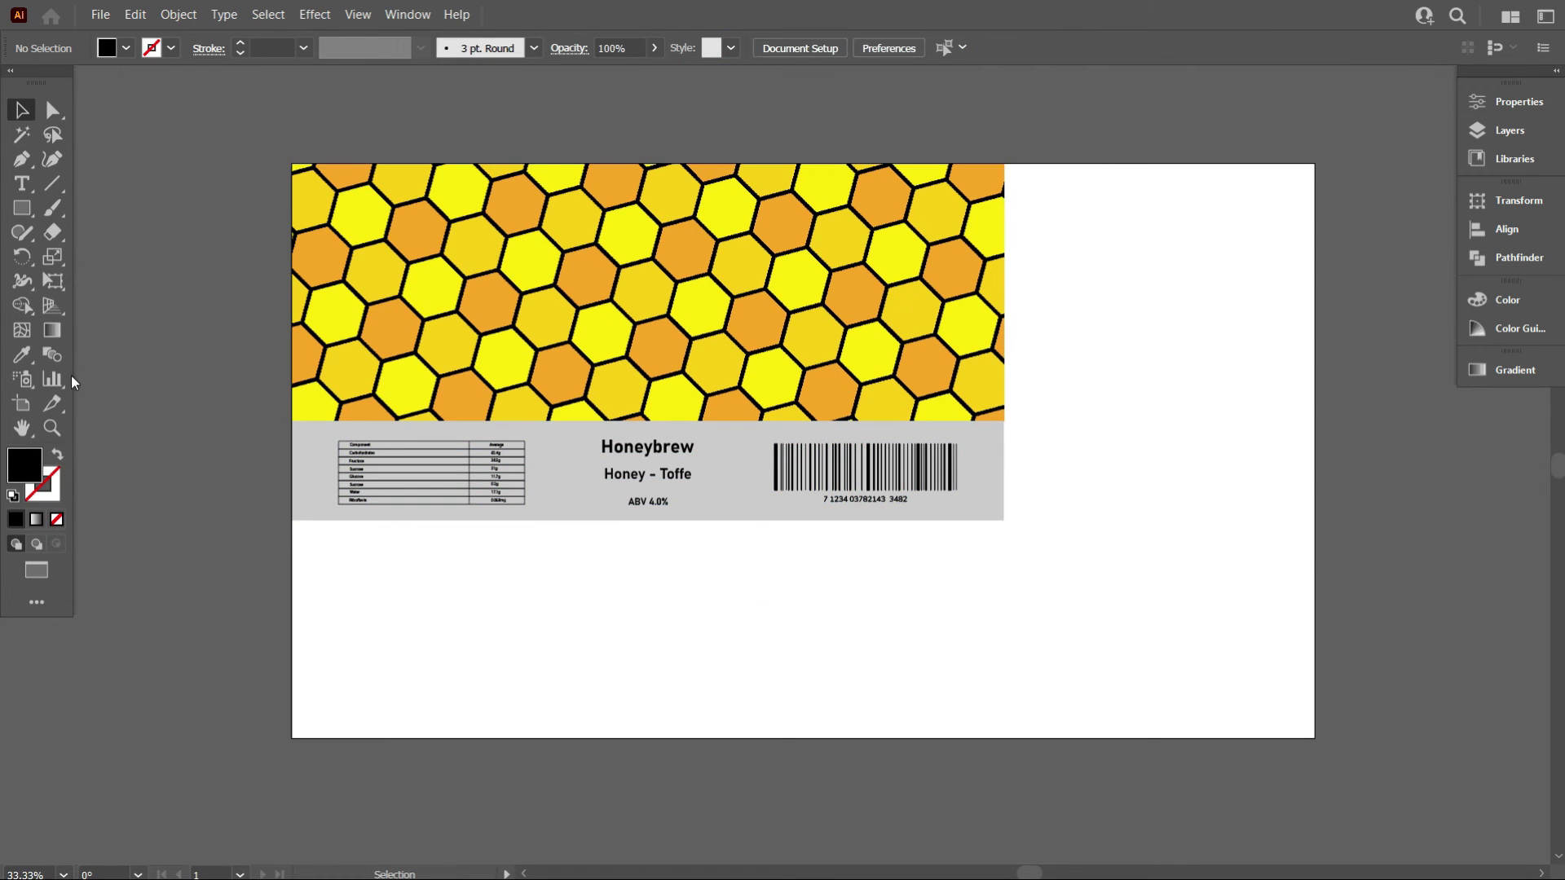
Shrink the artboard with the Artboard tool so its right and bottom edges match the label's edges.
click(23, 403)
drag(1315, 738, 1005, 521)
key(v)
scroll(229, 392, up, 1)
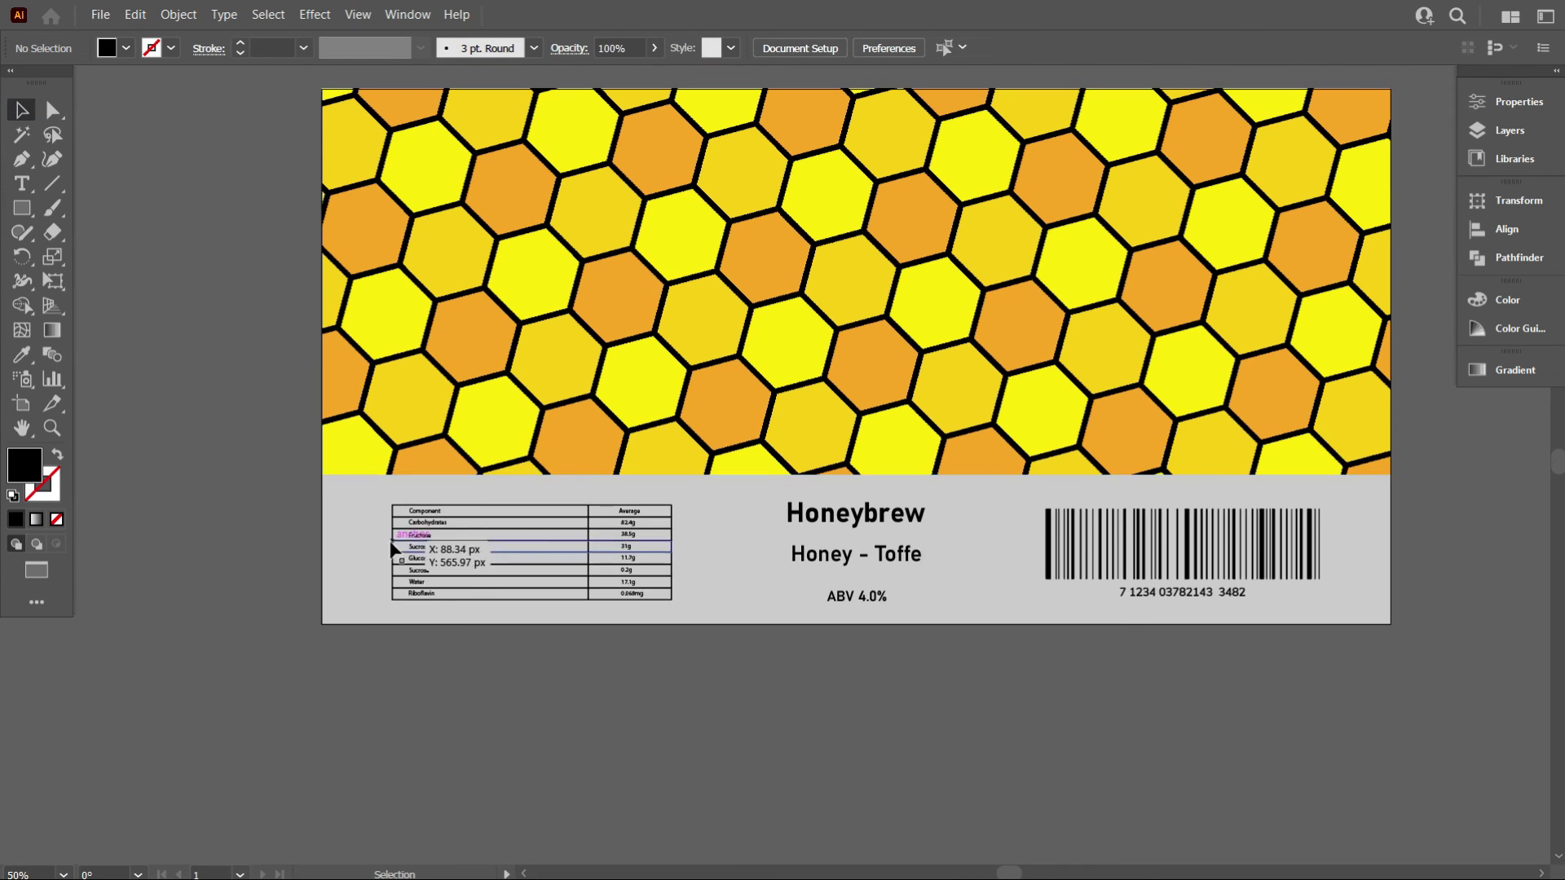
scroll(408, 571, up, 1)
scroll(426, 598, down, 1)
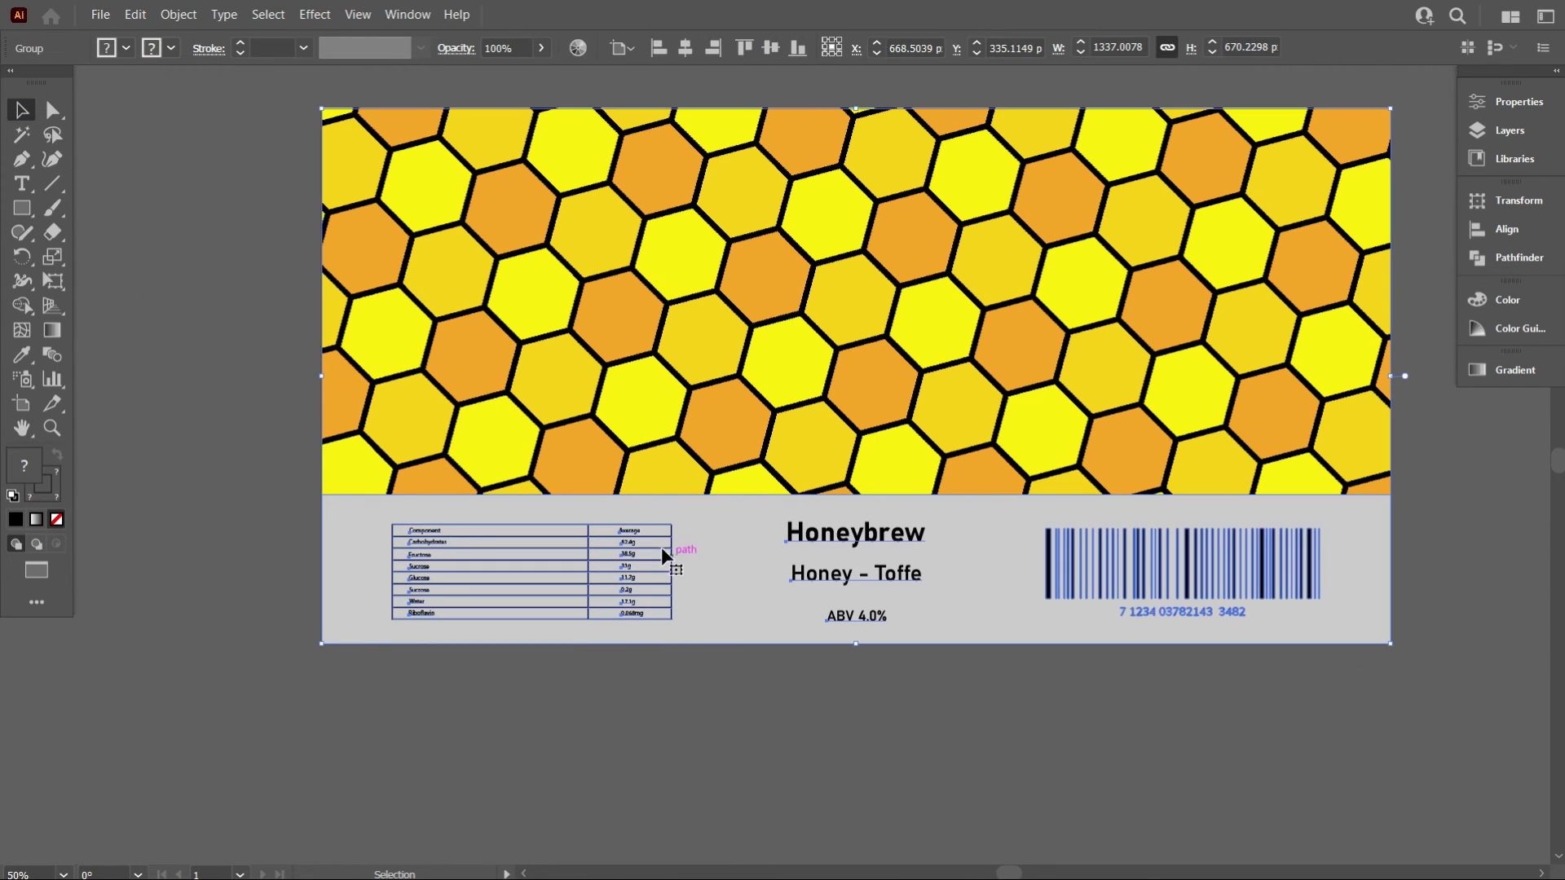
scroll(566, 717, down, 1)
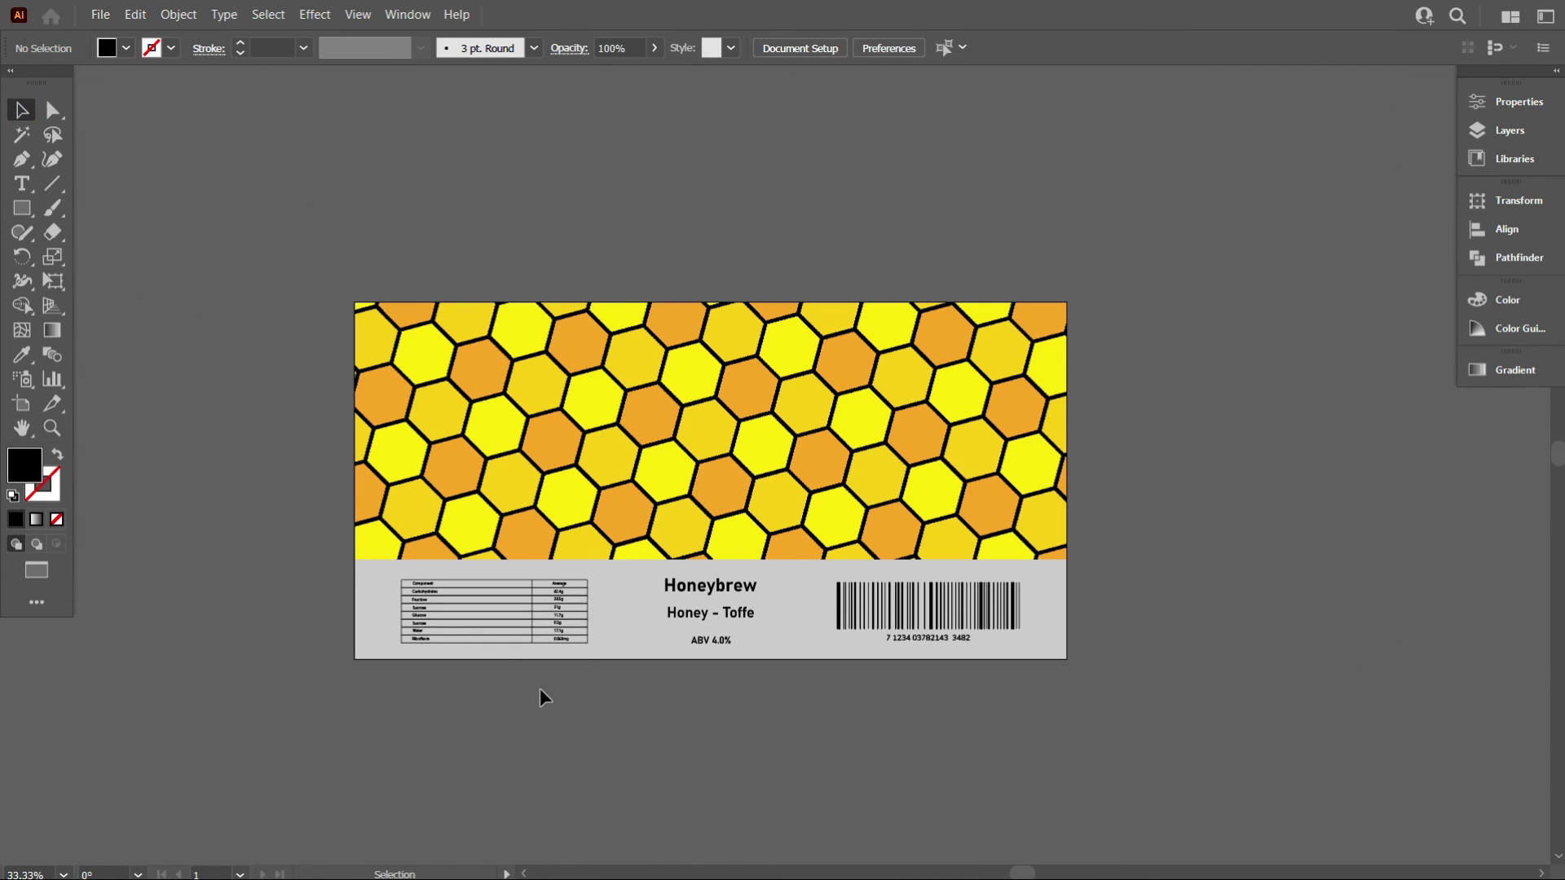
scroll(541, 692, up, 1)
click(100, 14)
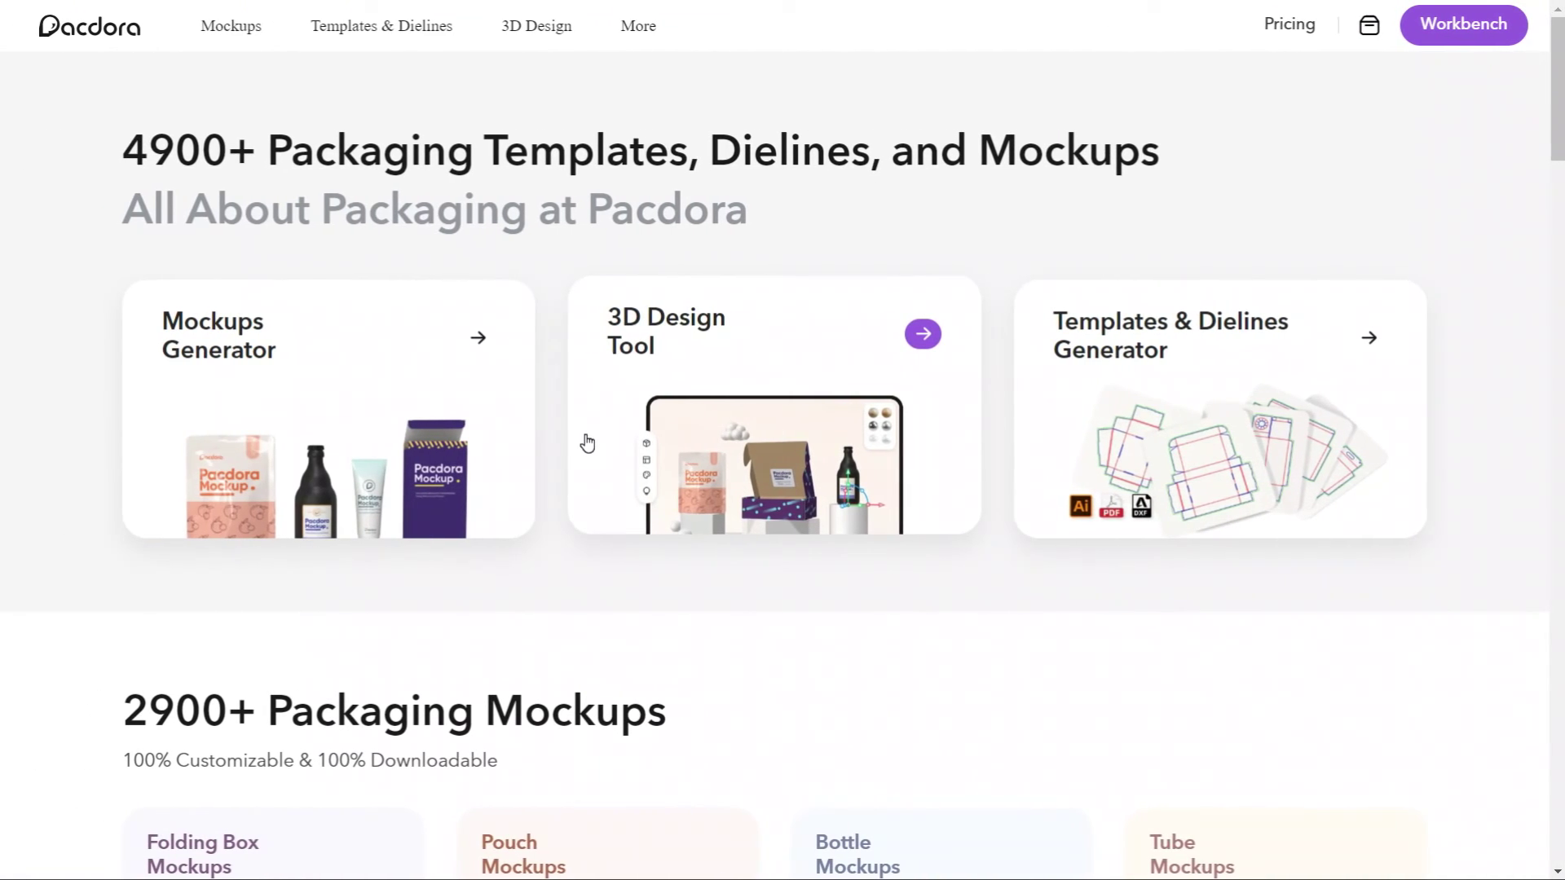
Switch to the Pacdora website and open the Cans Aluminum Bottles Tin Mockup 500010 from its Cans mockup category.
scroll(587, 442, down, 10)
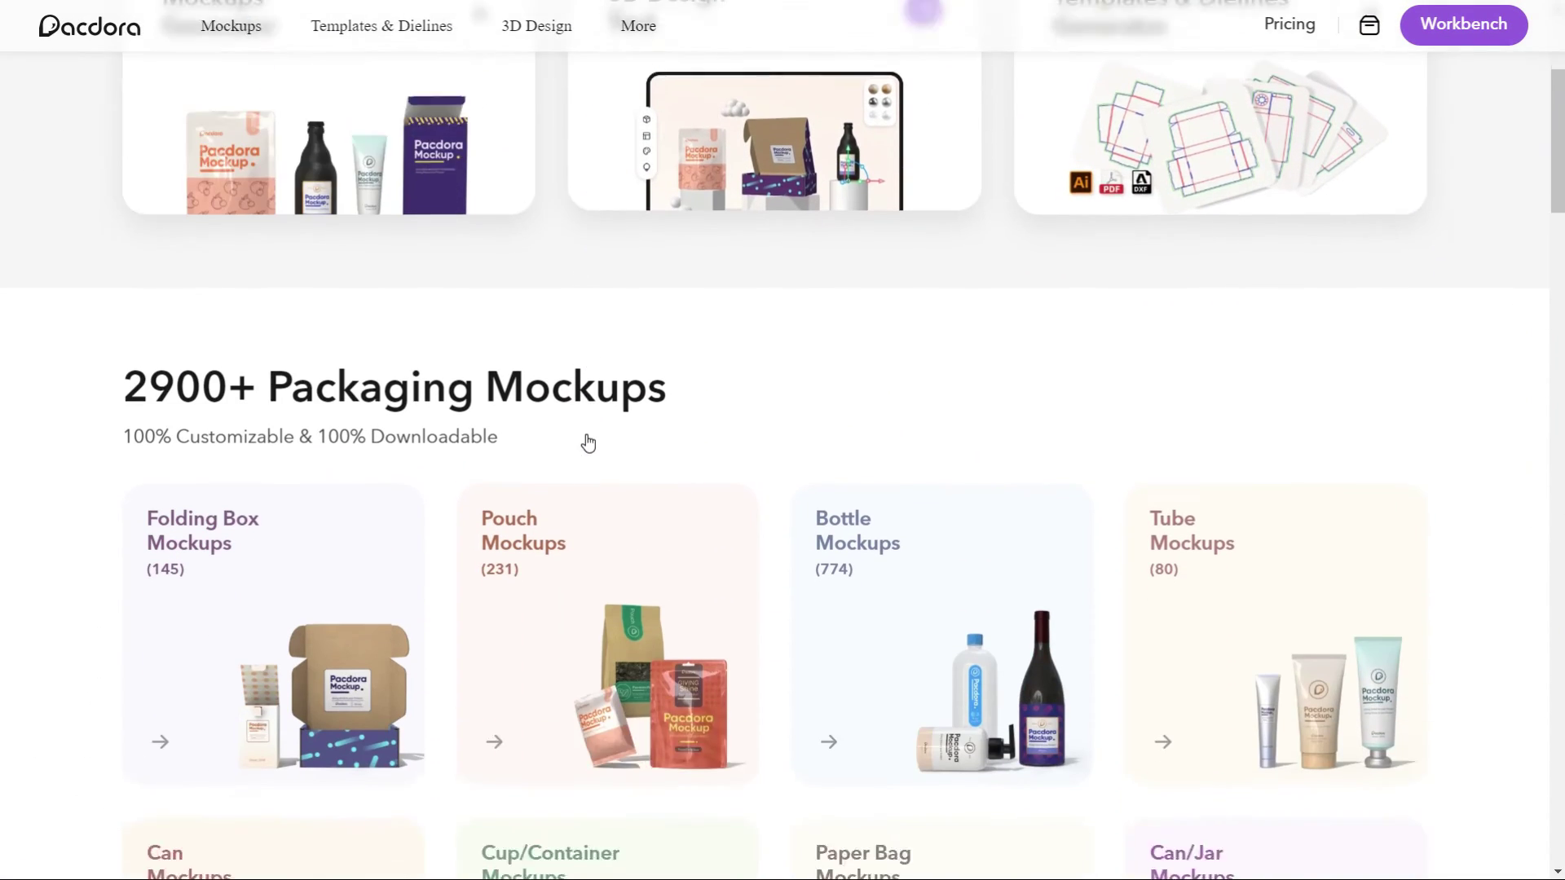
scroll(592, 445, up, 10)
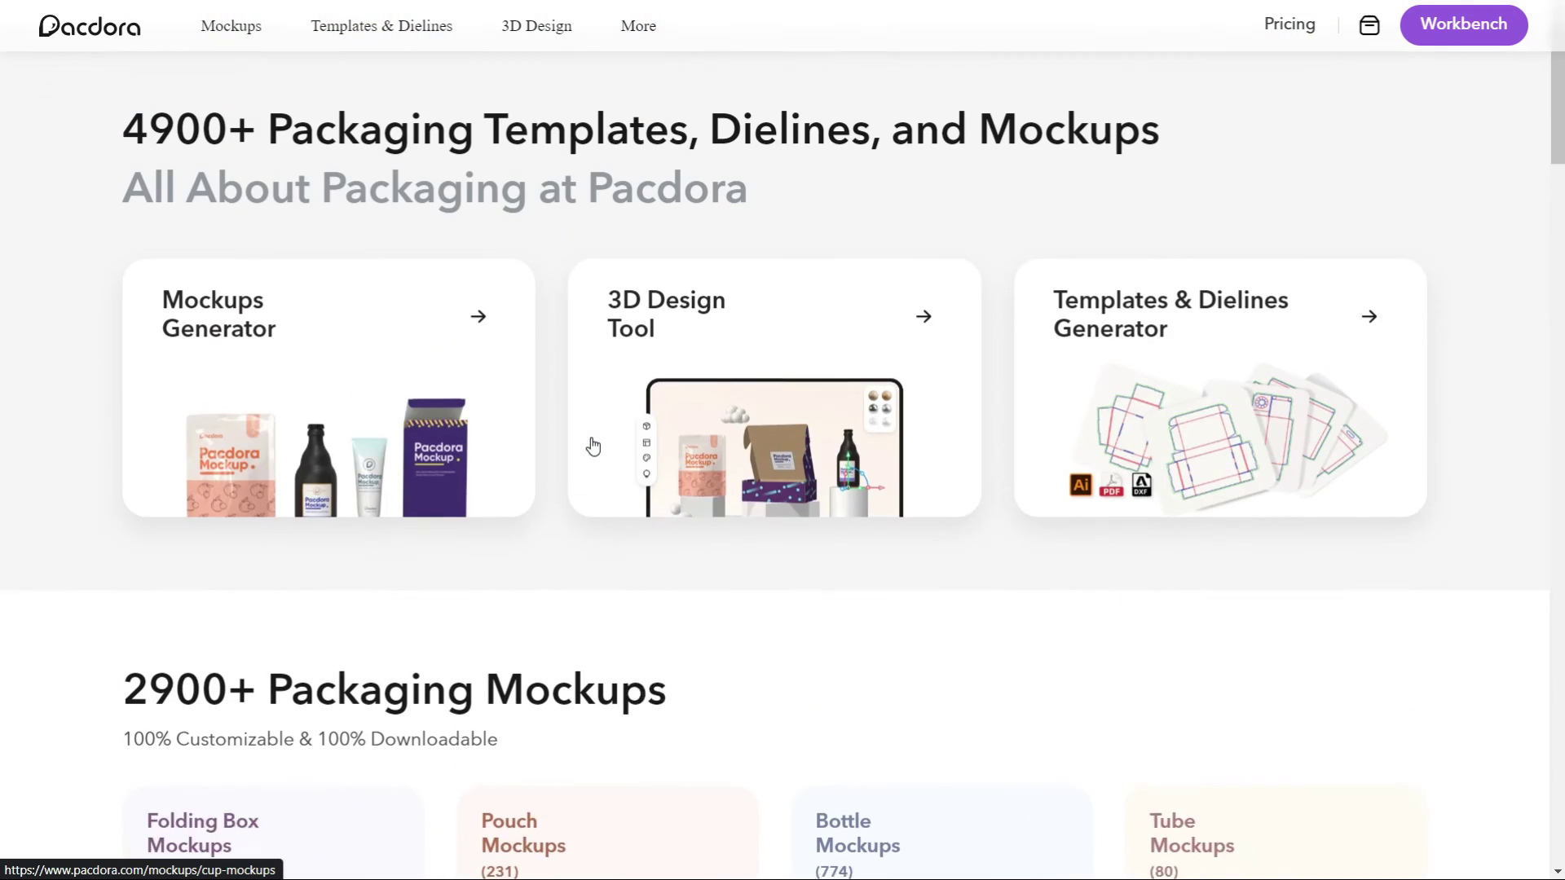
click(236, 29)
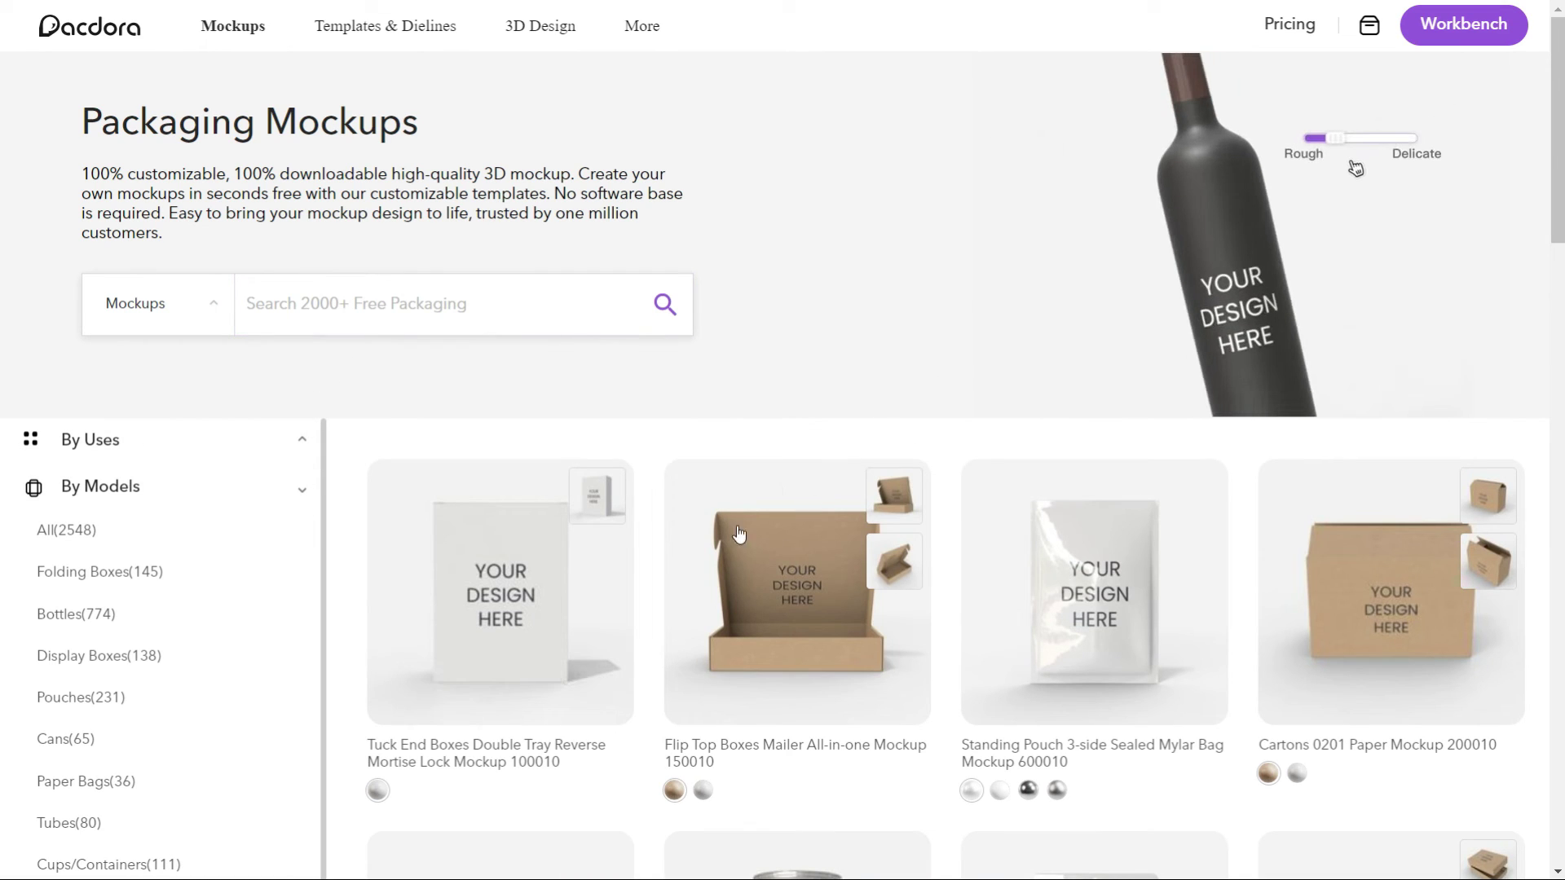
scroll(422, 632, down, 2)
scroll(423, 632, down, 2)
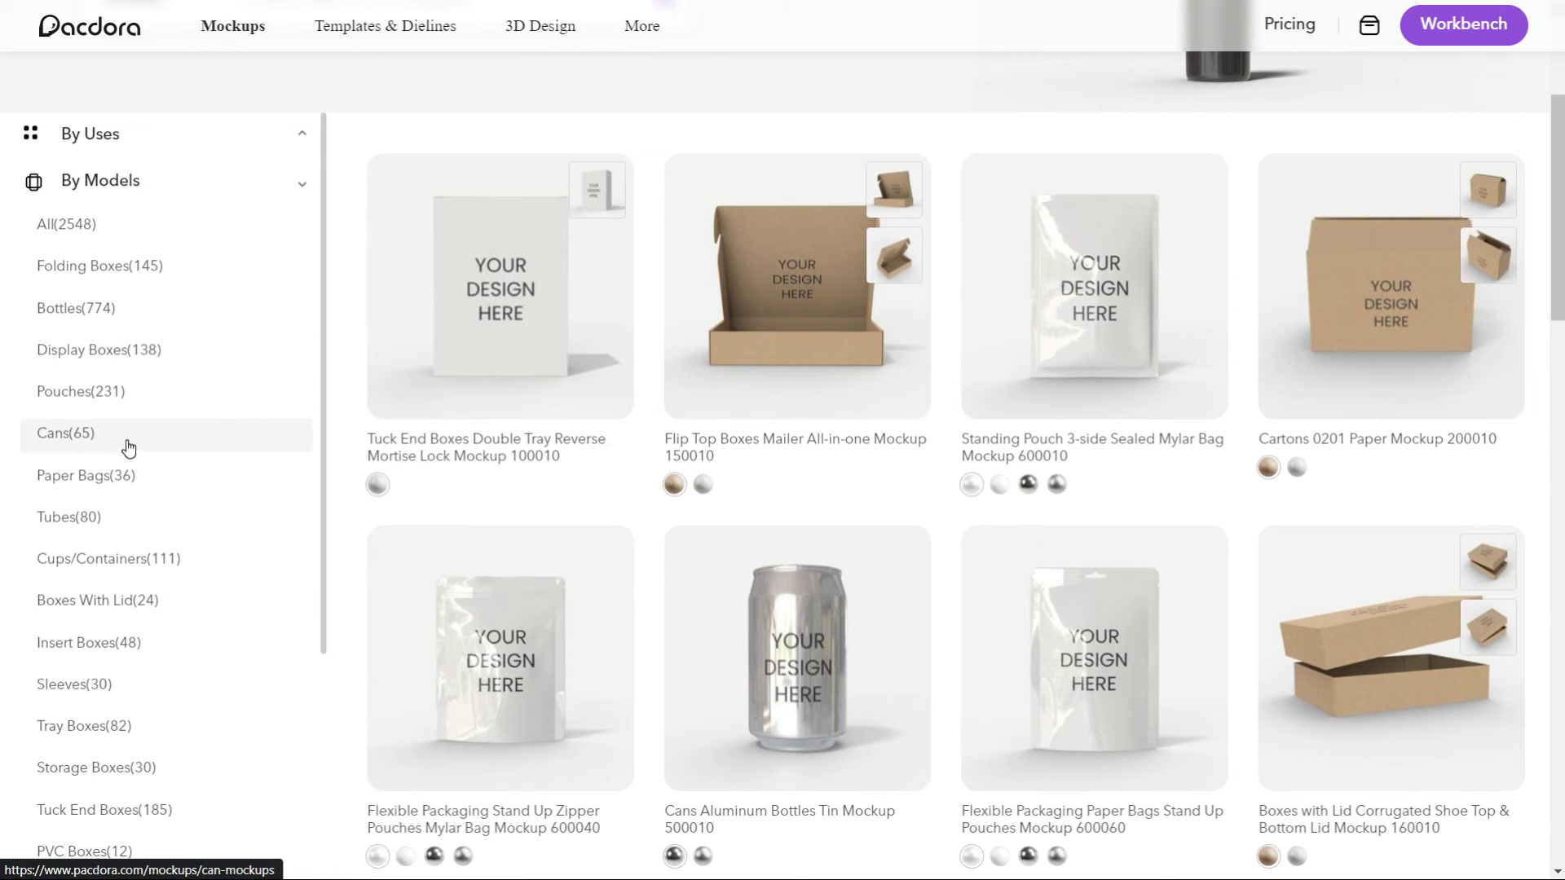
click(82, 441)
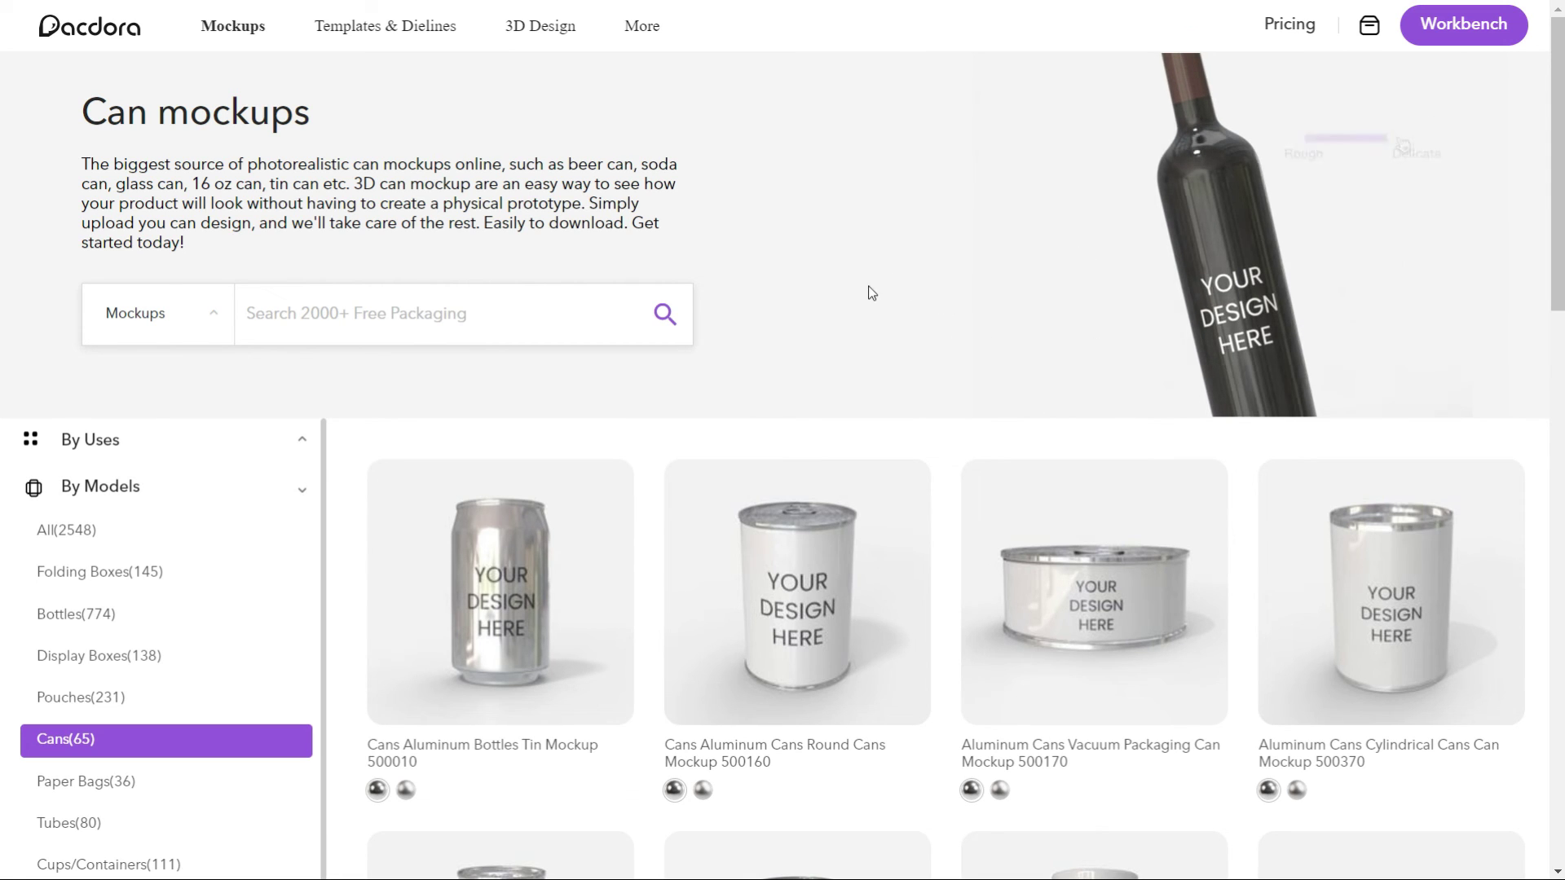
click(538, 541)
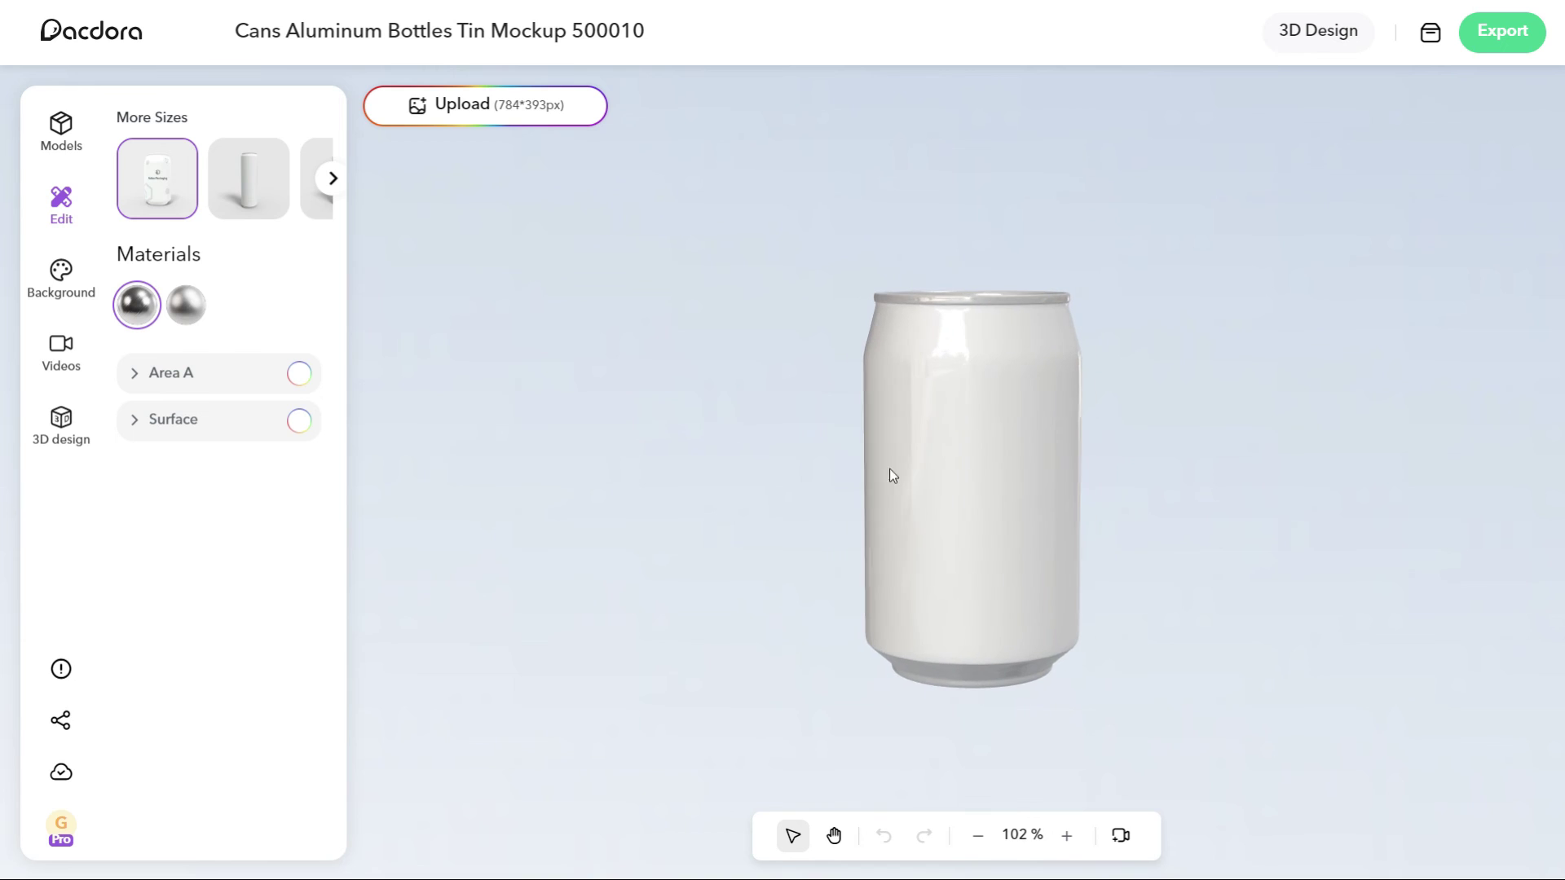
Upload the Untitled-6-01 JPG from the Telegram Desktop folder as the can's label artwork and save the design.
click(500, 112)
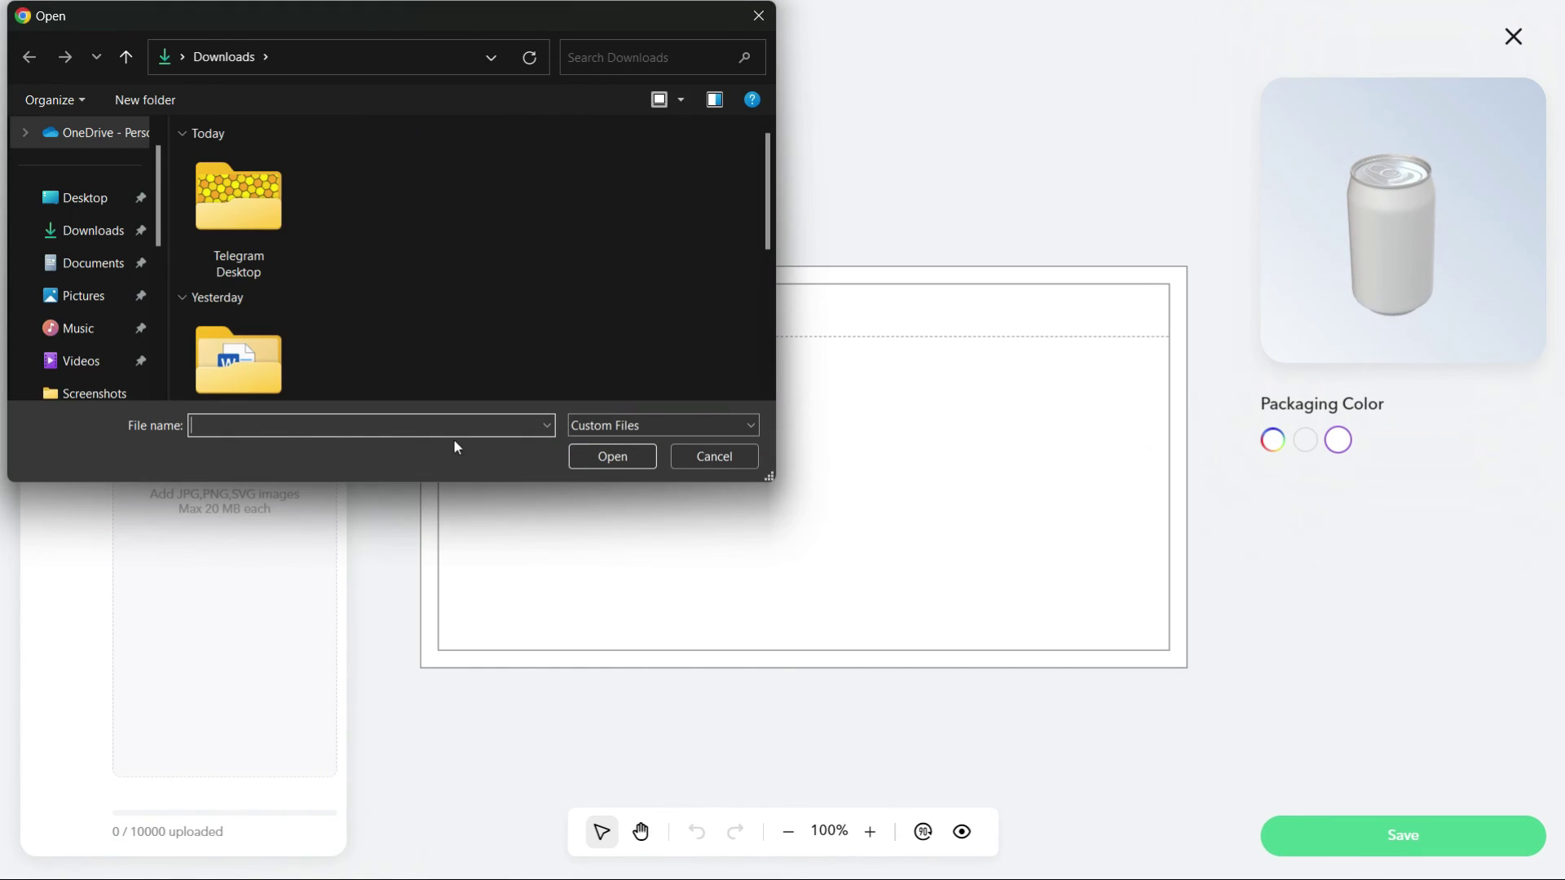
double_click(261, 216)
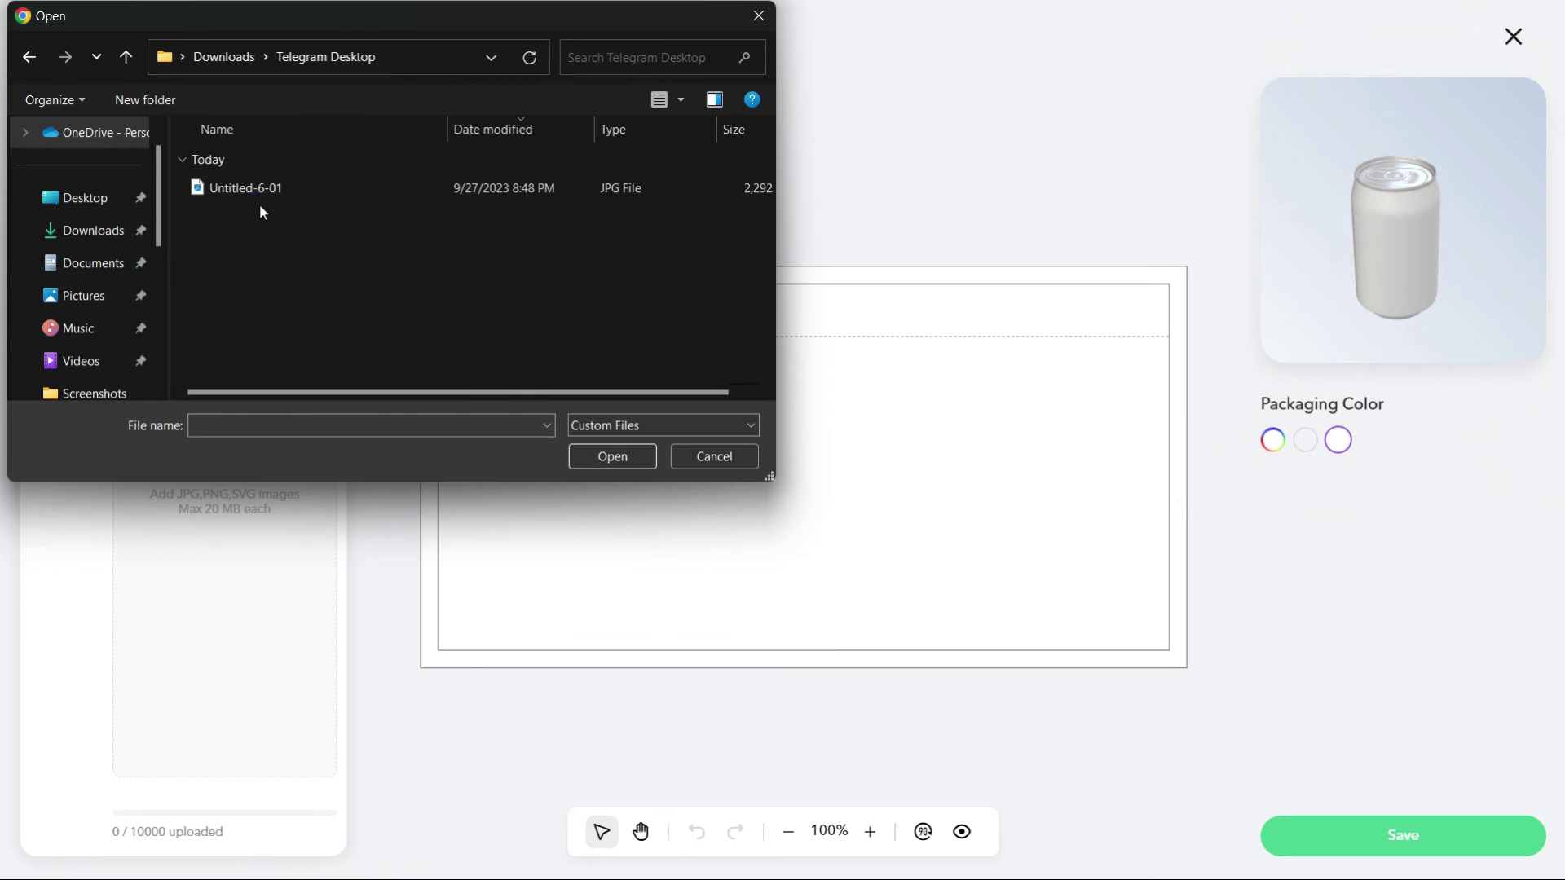
click(260, 190)
click(609, 462)
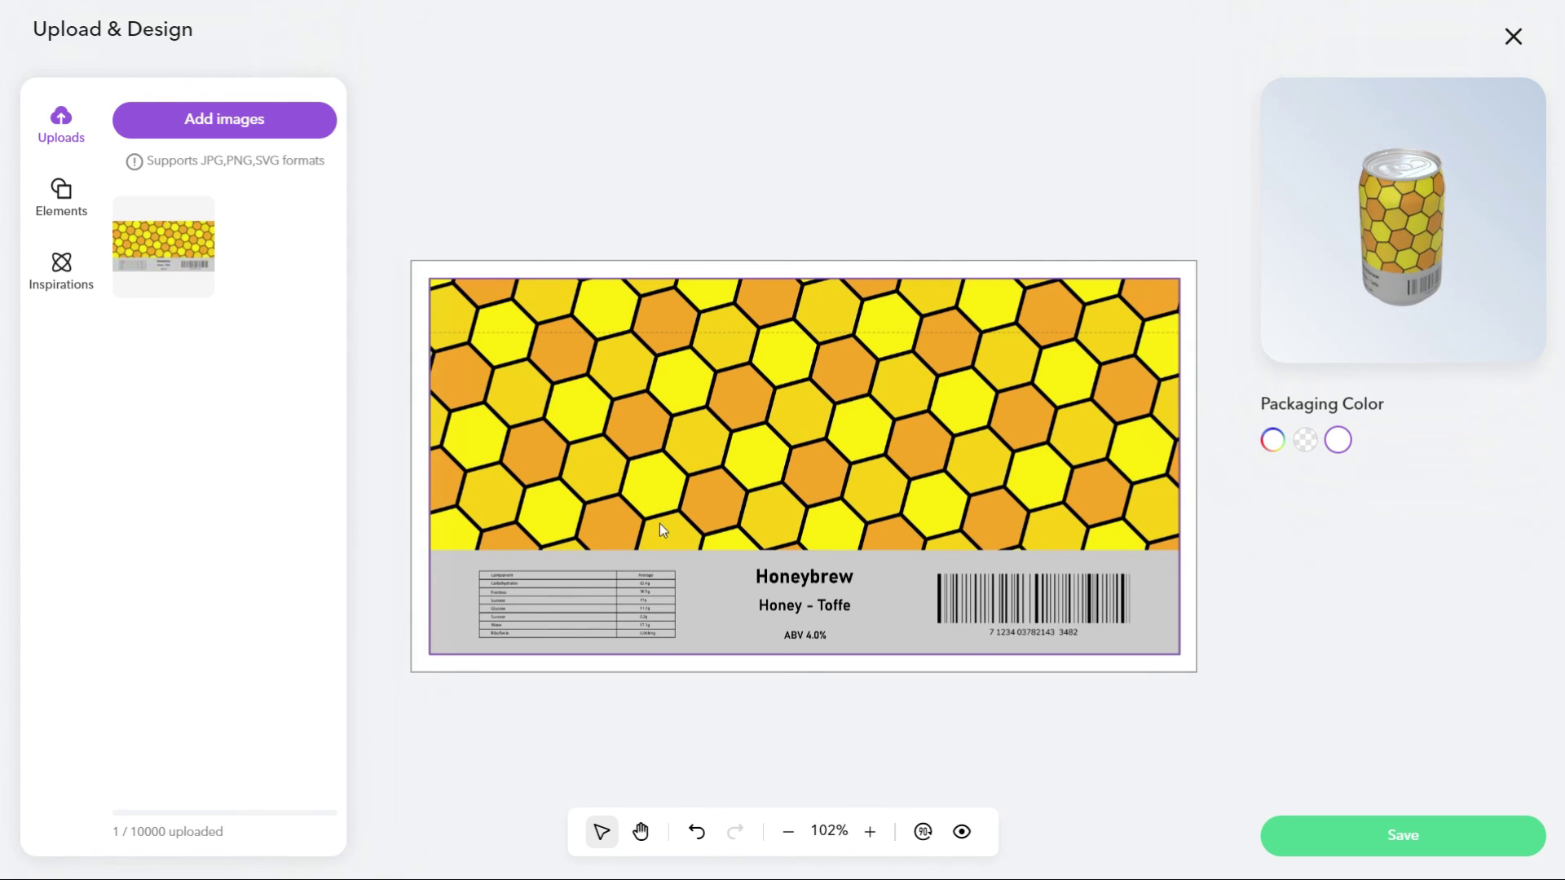
click(1380, 837)
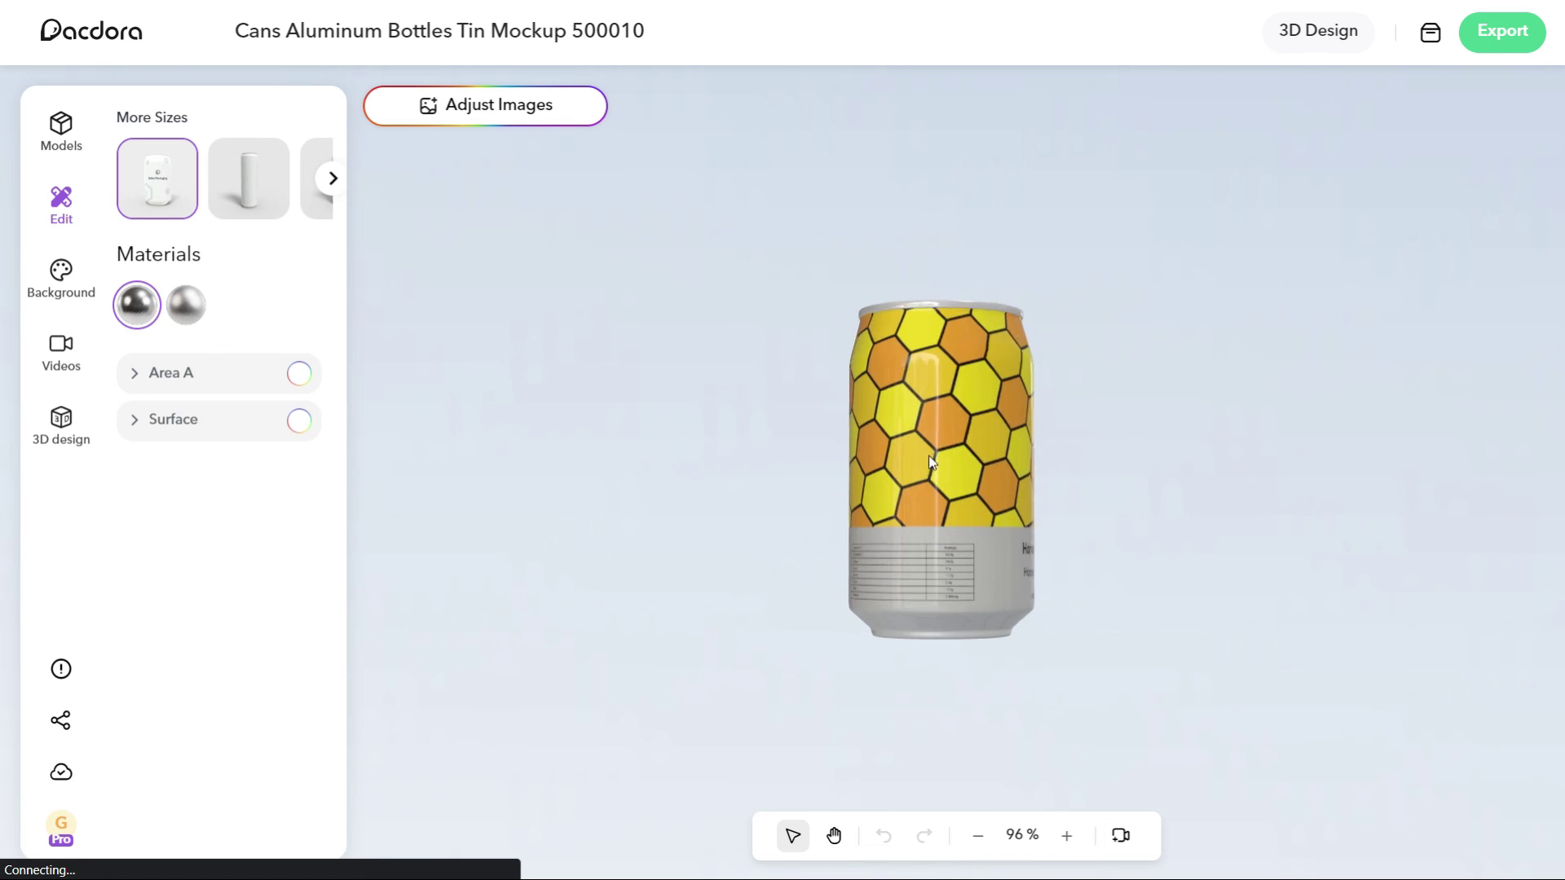
Apply the matte metal material to the can.
scroll(929, 567, up, 2)
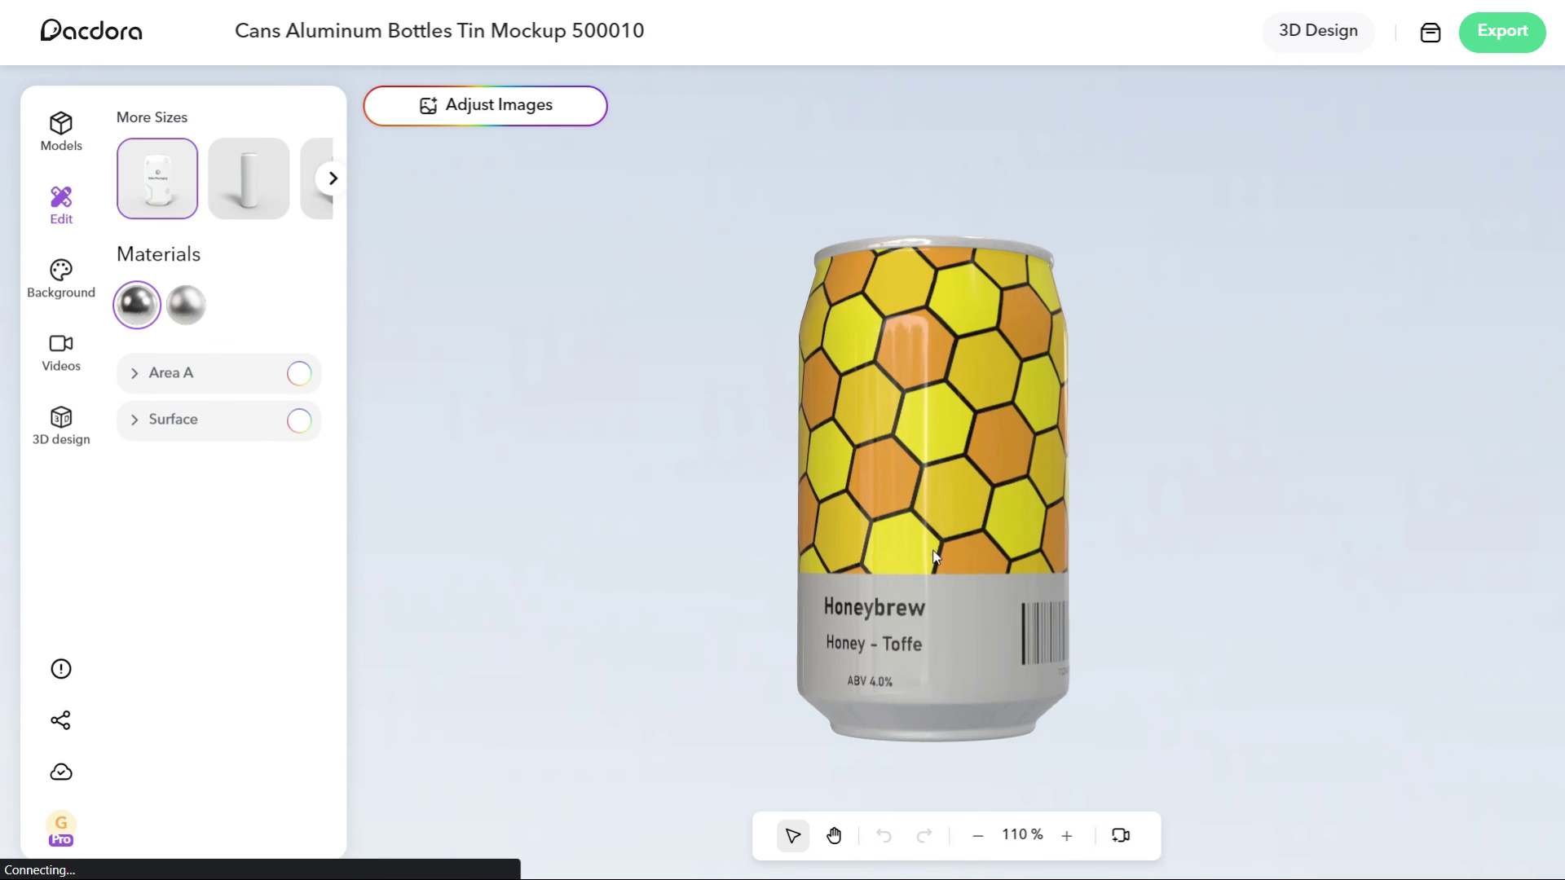
drag(935, 557, 821, 482)
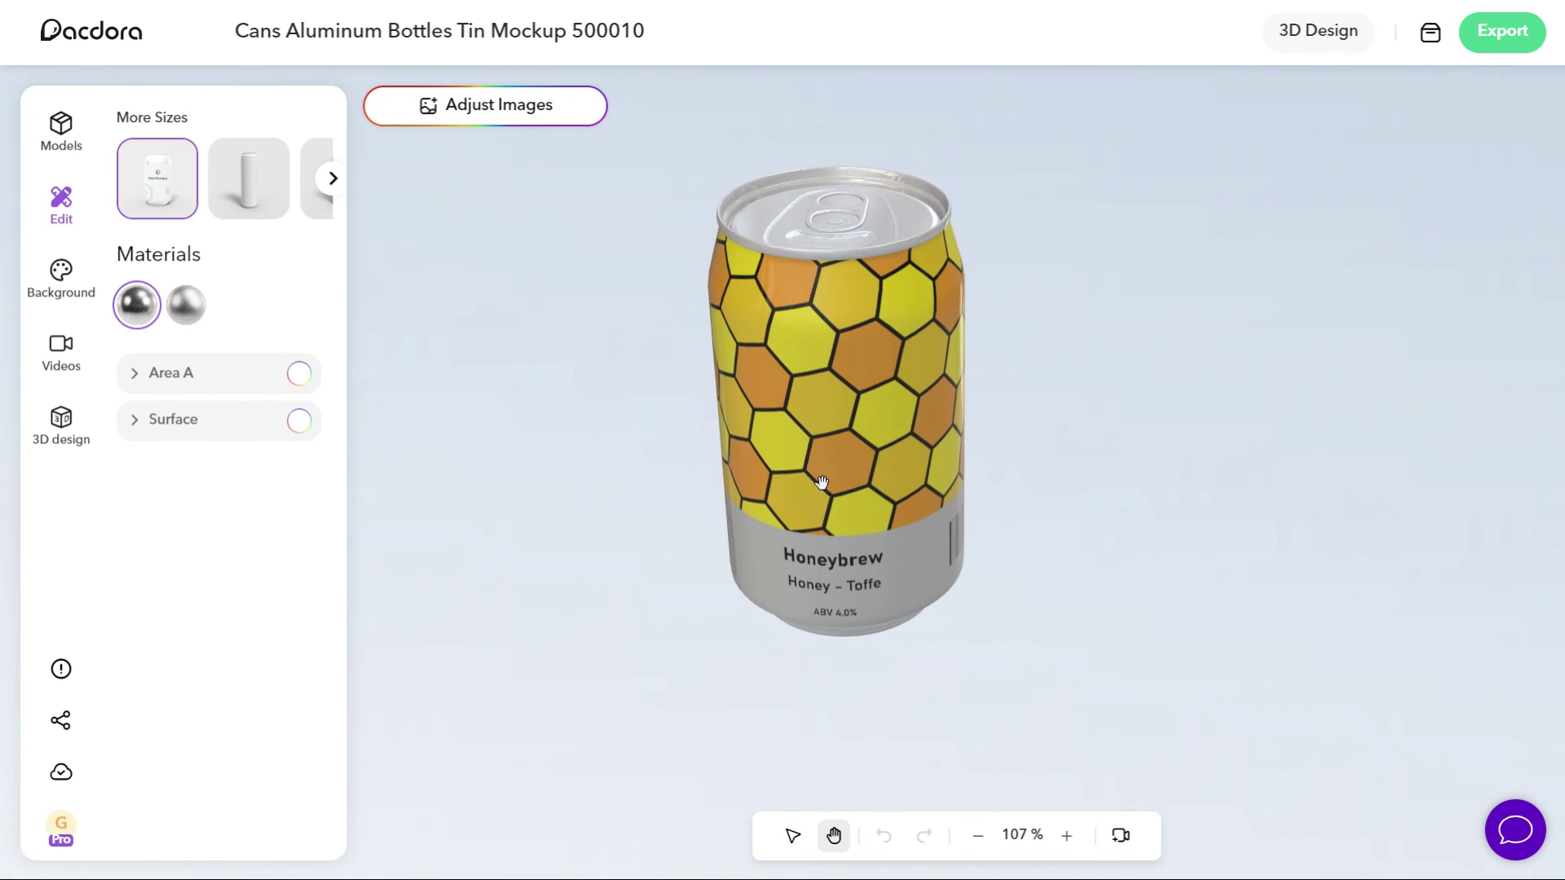
click(186, 305)
click(136, 305)
Try several background gradients and settle on the pale gray linear one from #EBEDEE to #FDFBFB at 315 degrees.
click(61, 273)
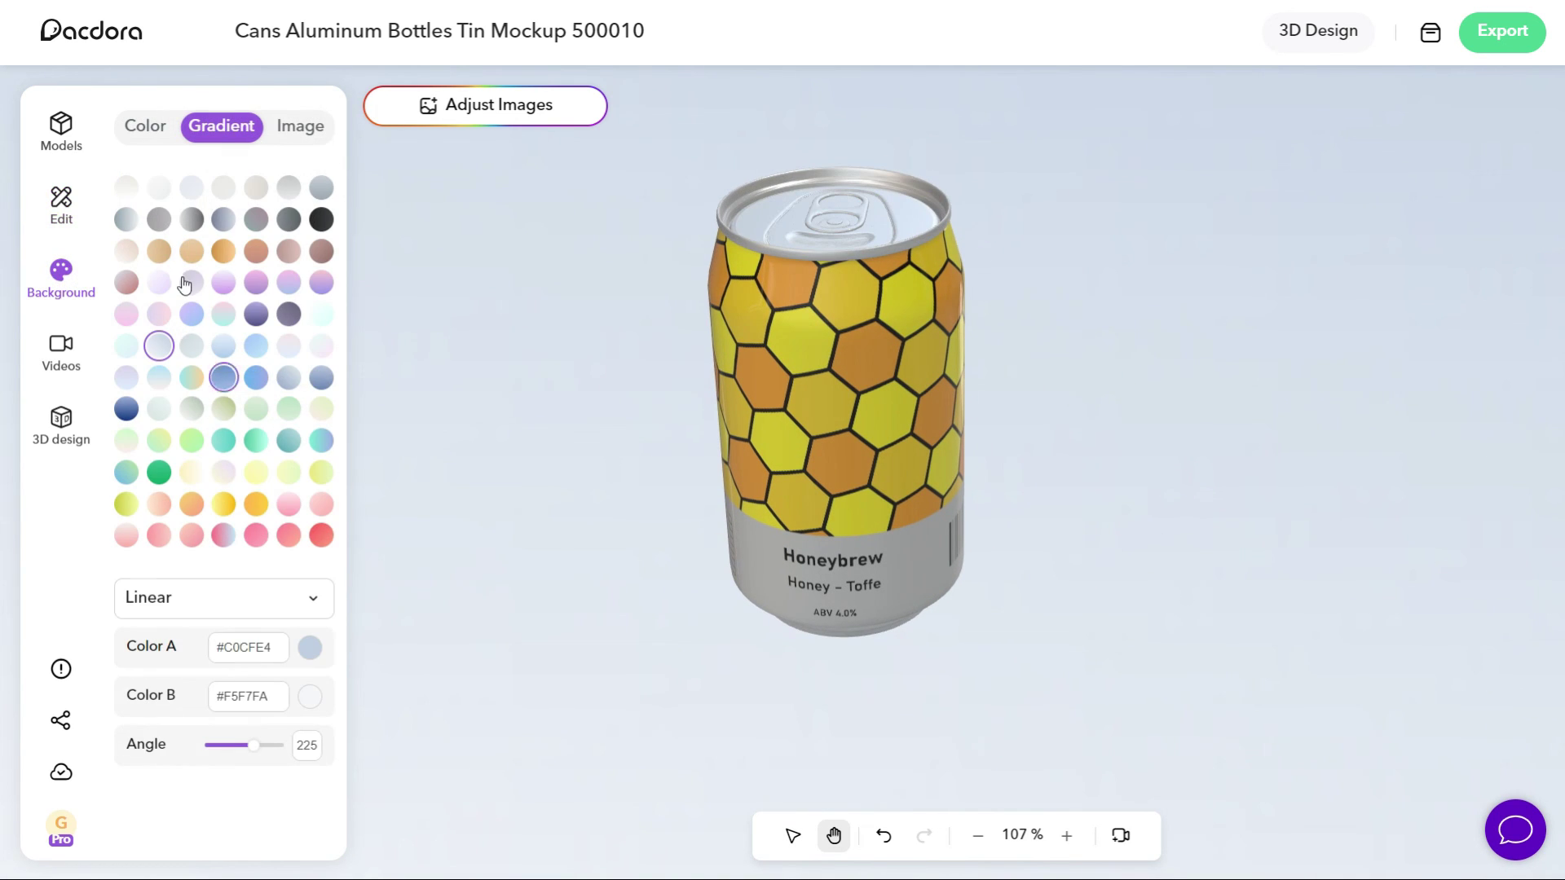
click(191, 251)
click(224, 504)
click(321, 219)
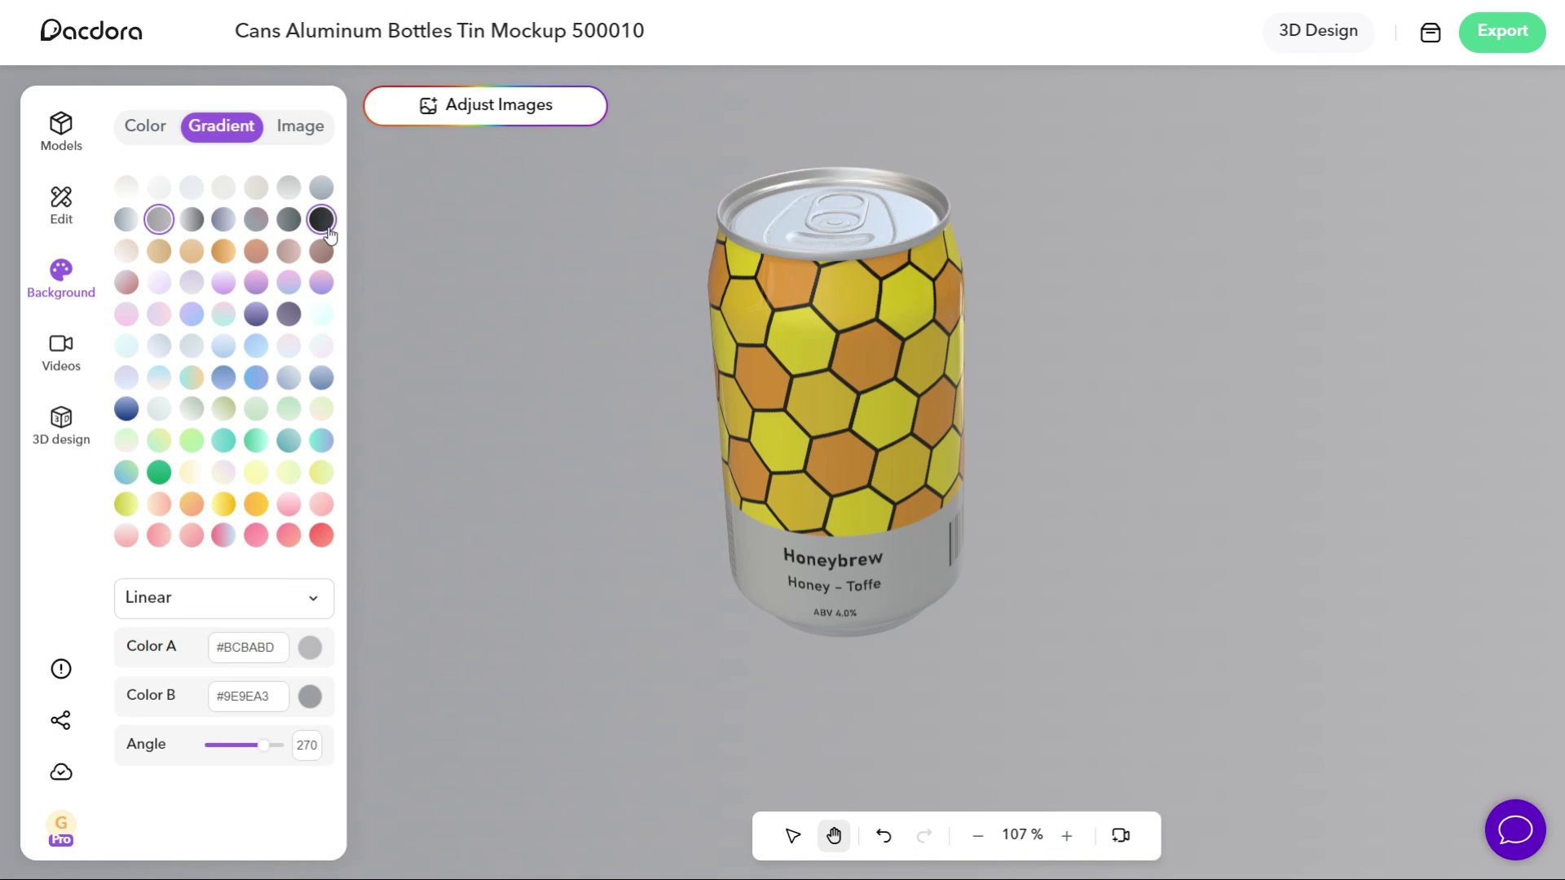
click(159, 188)
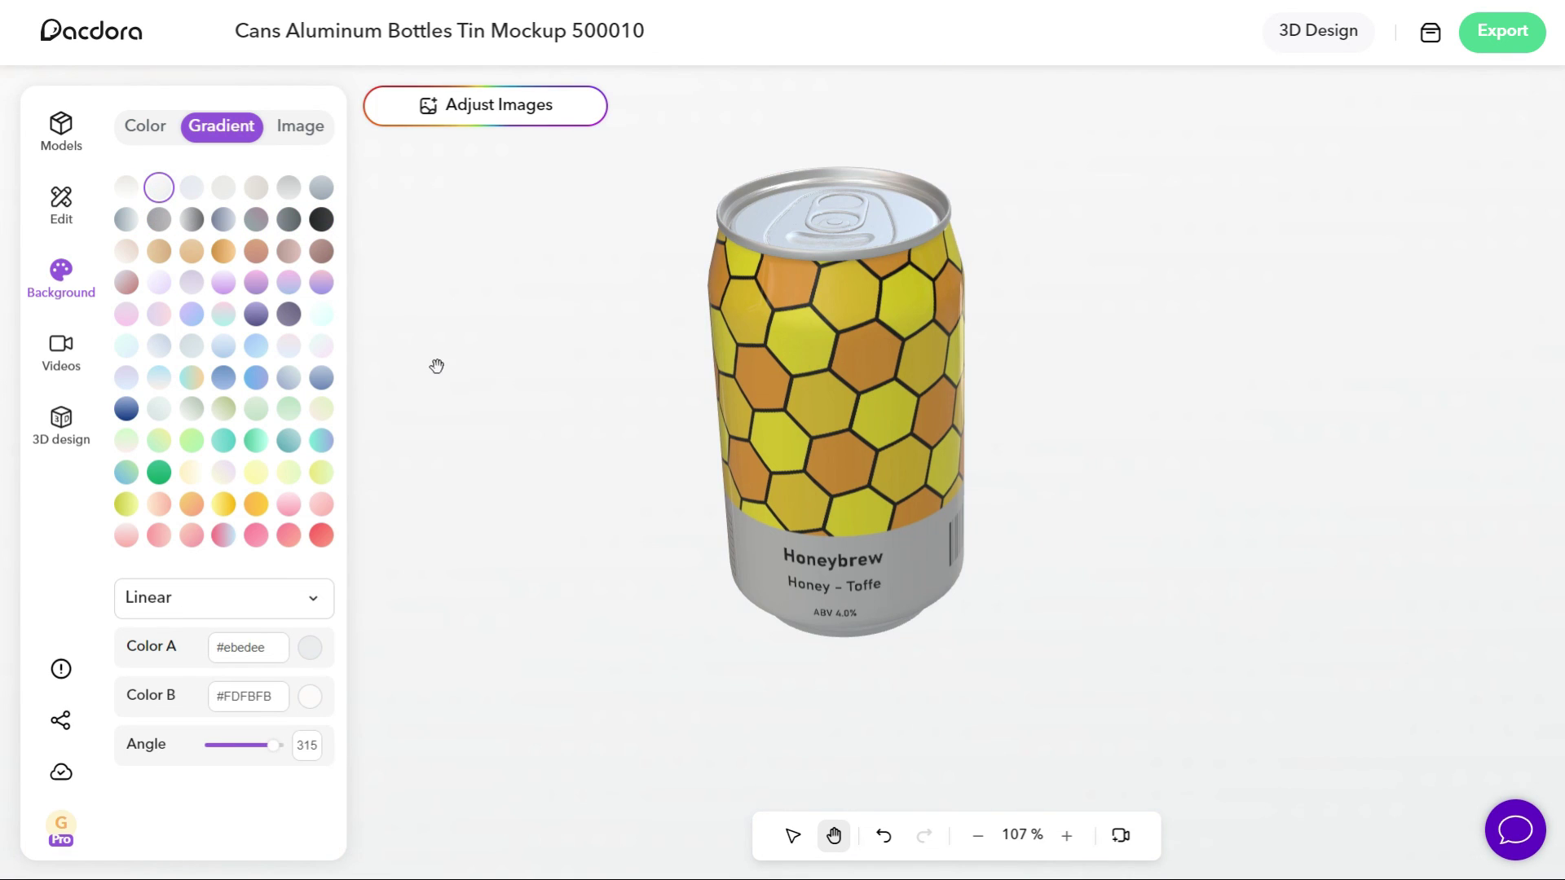
Preview the Rotation2 video animation on the can and look through the other basic animations.
click(61, 351)
scroll(220, 489, down, 2)
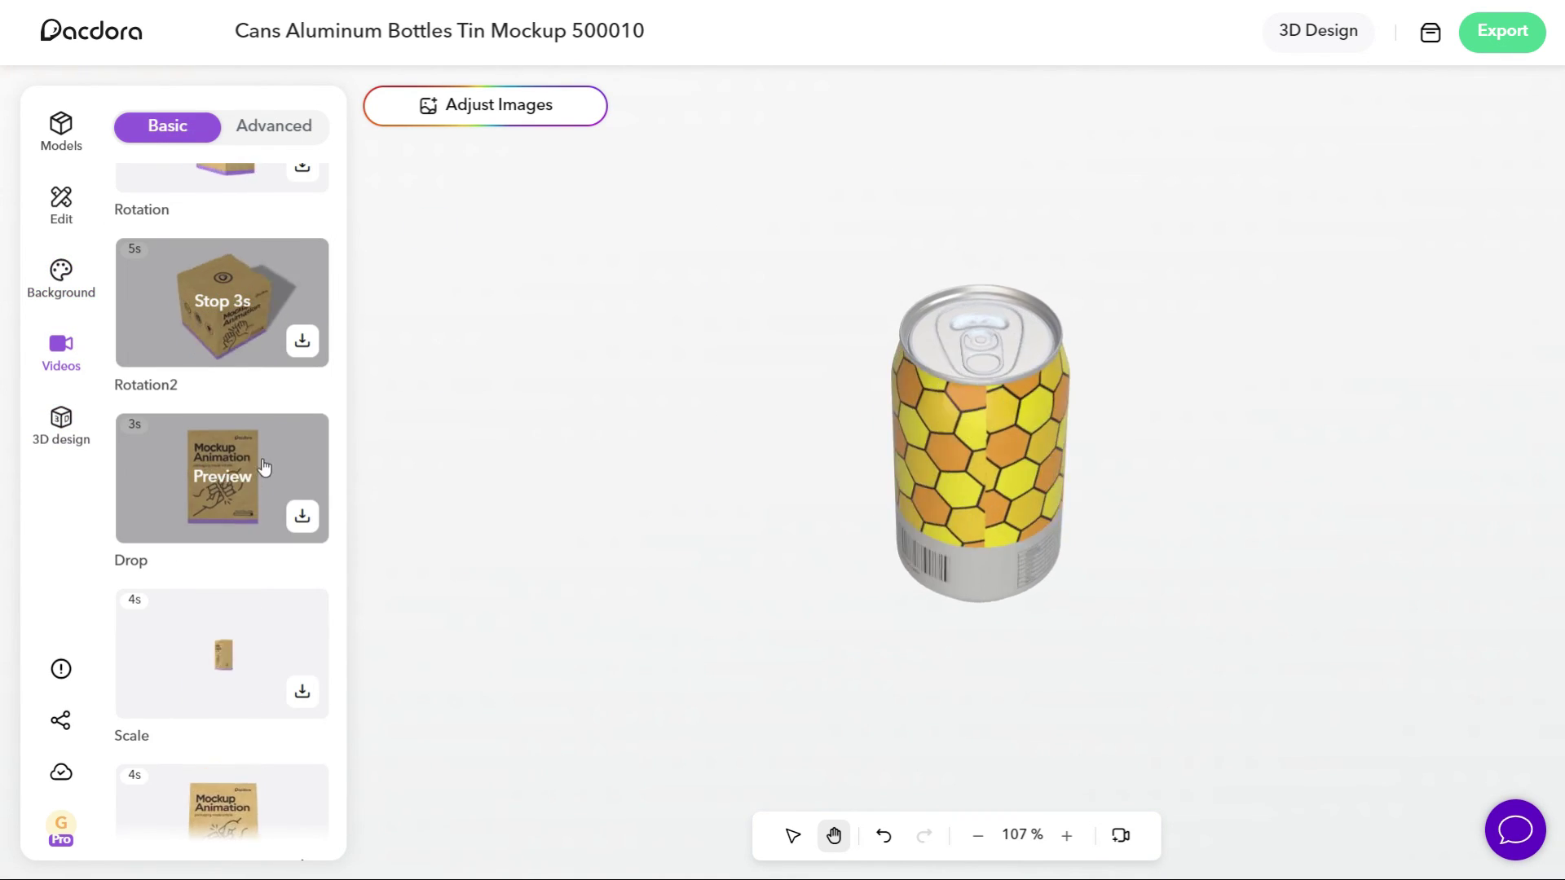
scroll(217, 571, down, 2)
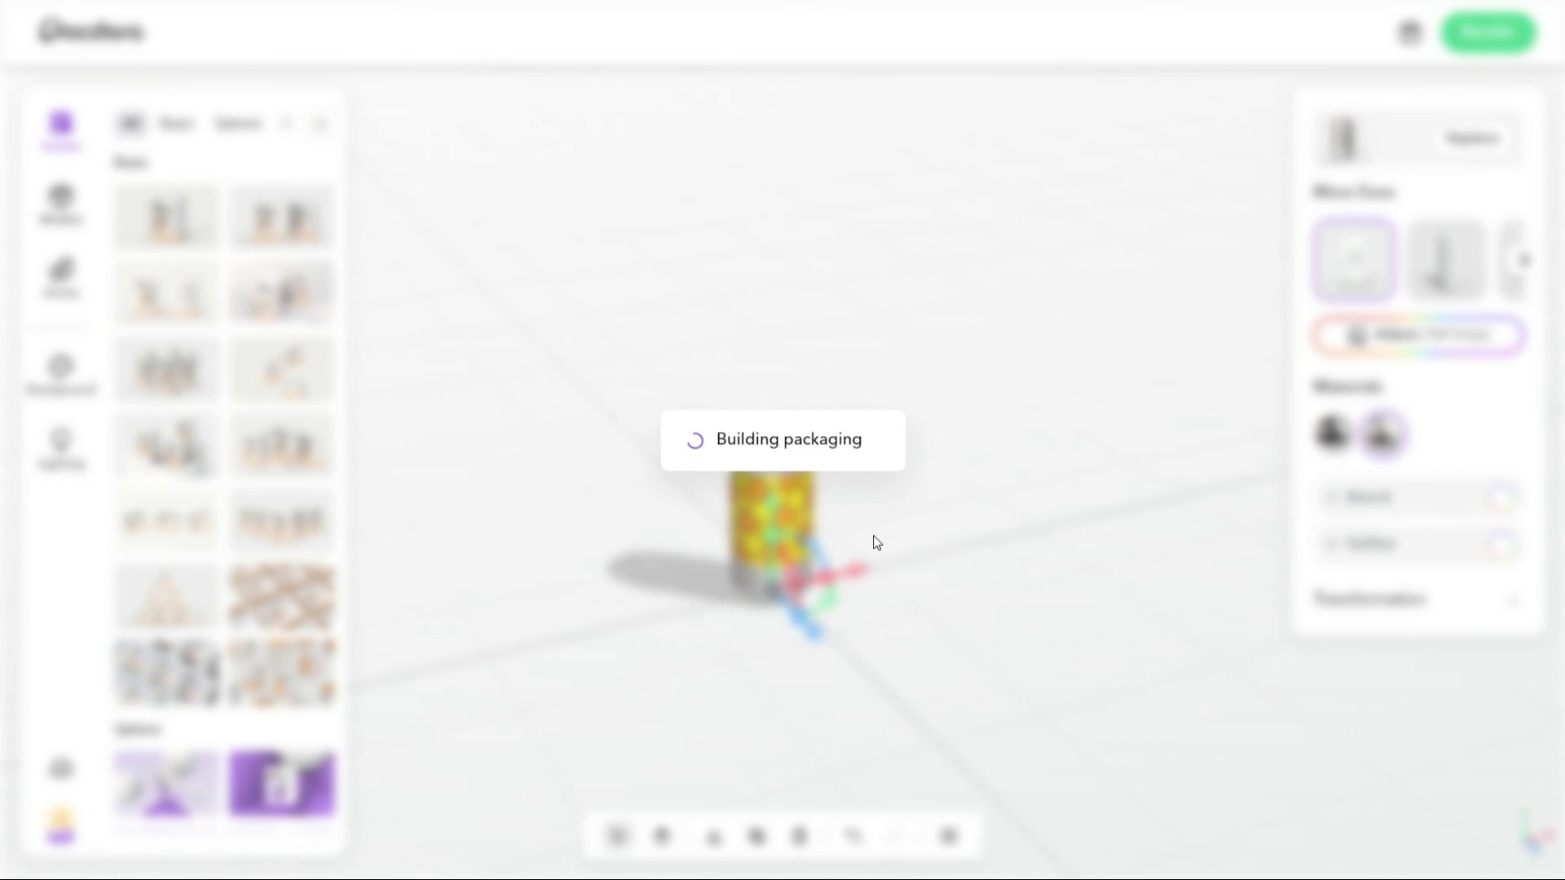
Examine the scene, model, asset, background and lighting options available for the can in the 3D design workspace.
scroll(210, 684, down, 6)
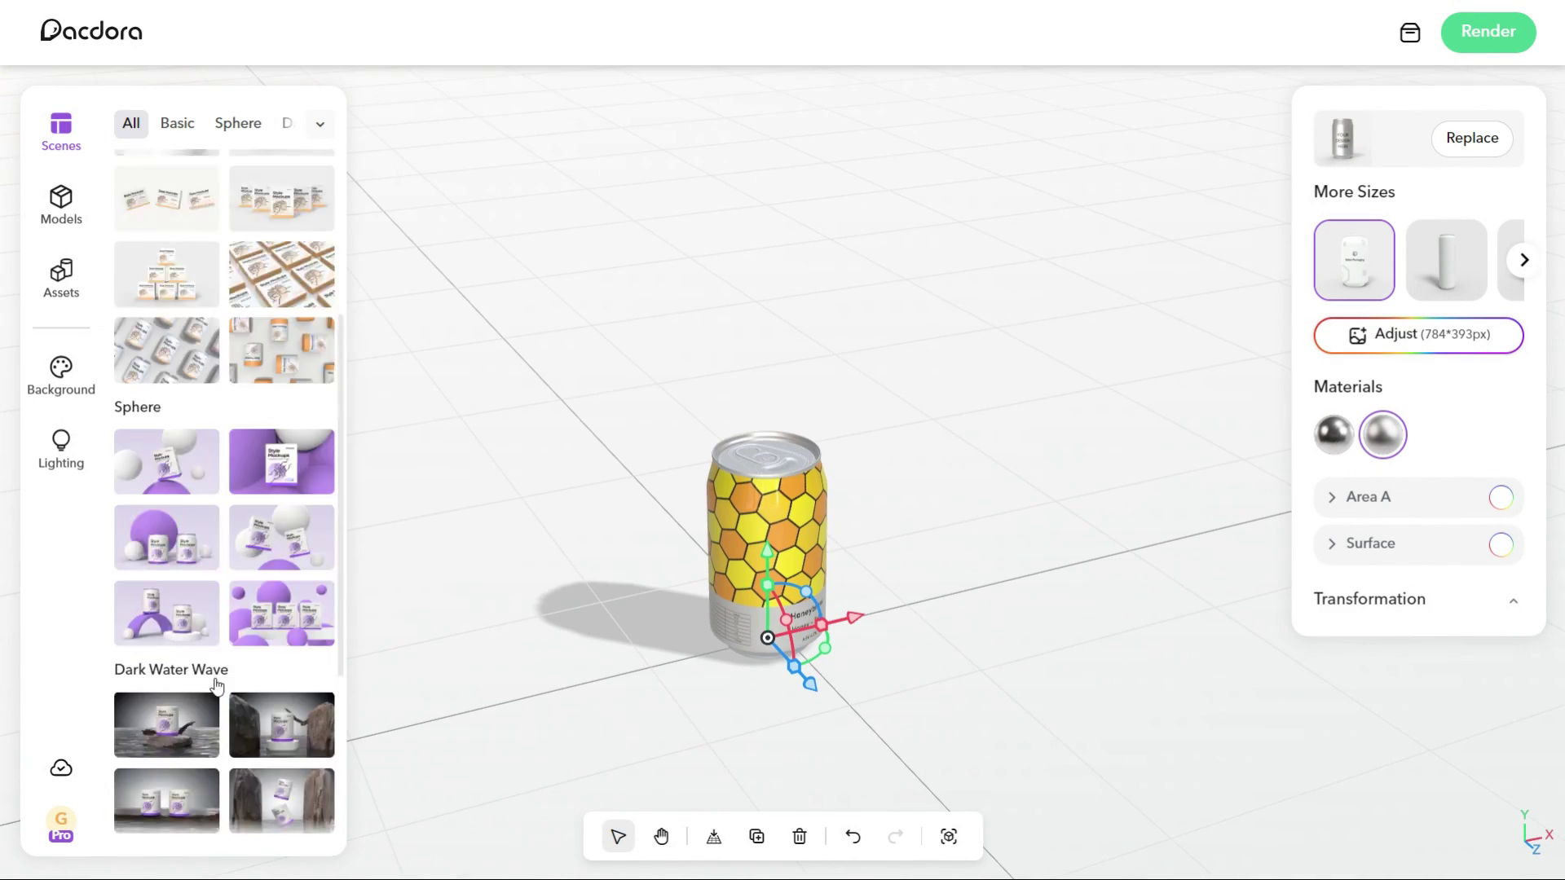
scroll(869, 595, up, 2)
scroll(768, 604, down, 2)
click(769, 601)
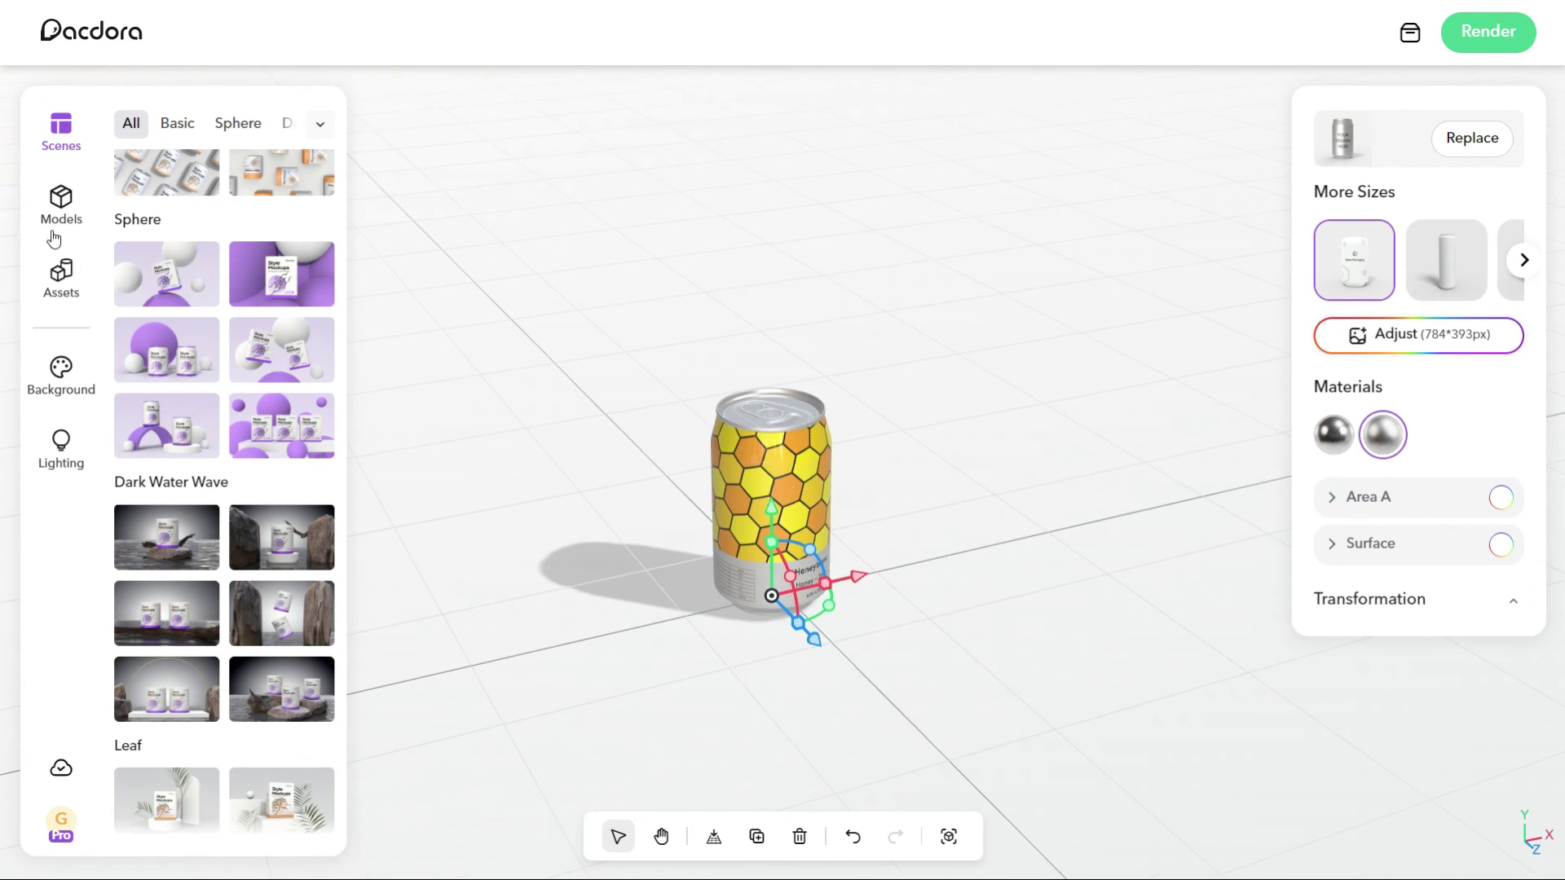
click(61, 208)
click(61, 277)
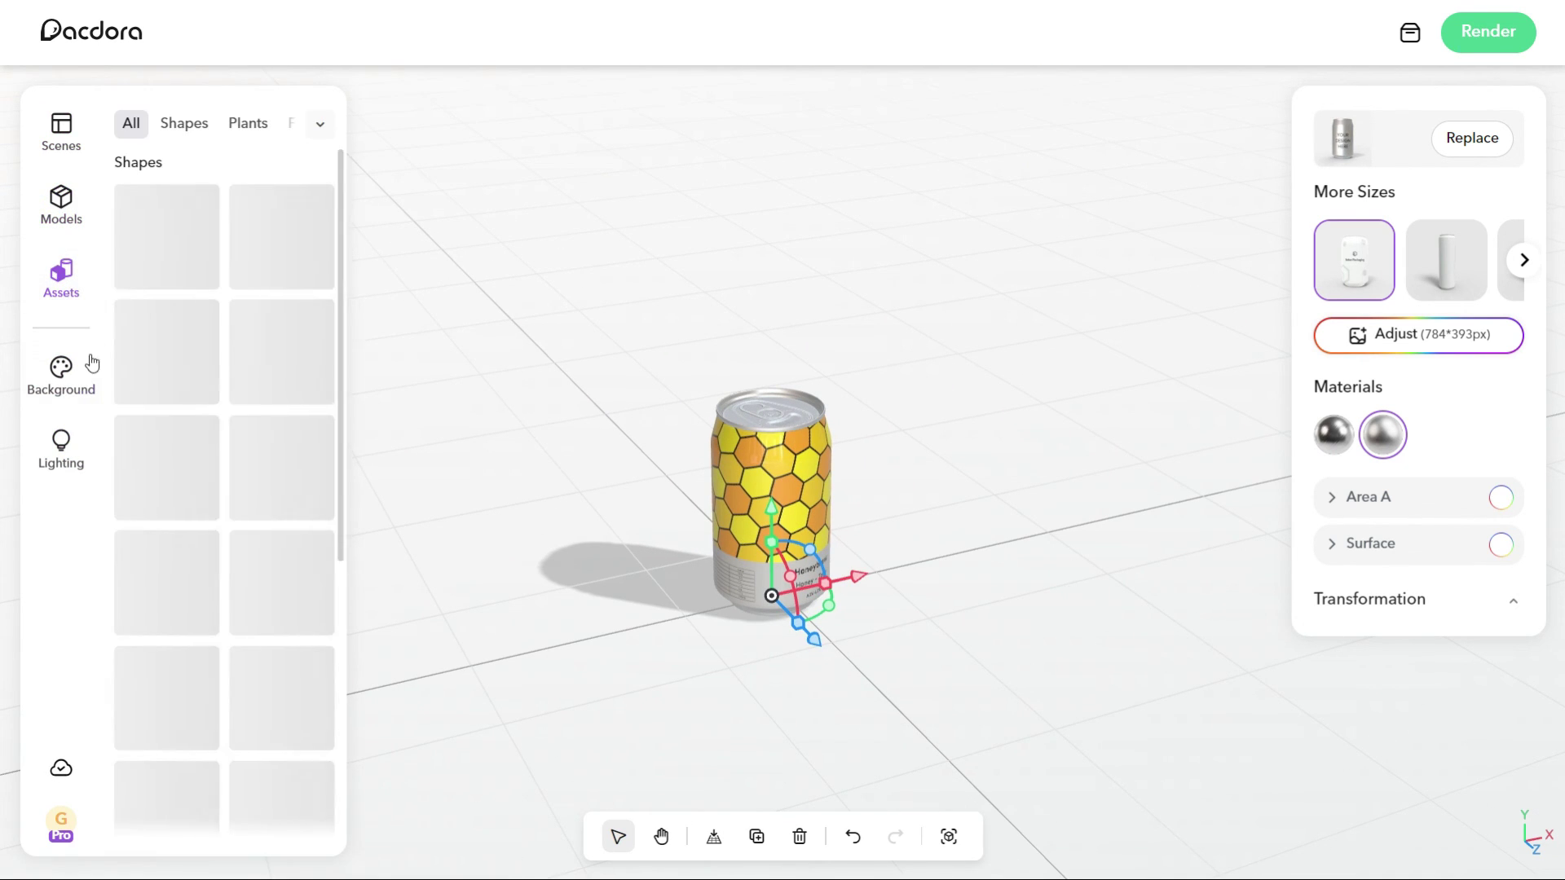
click(61, 376)
click(62, 442)
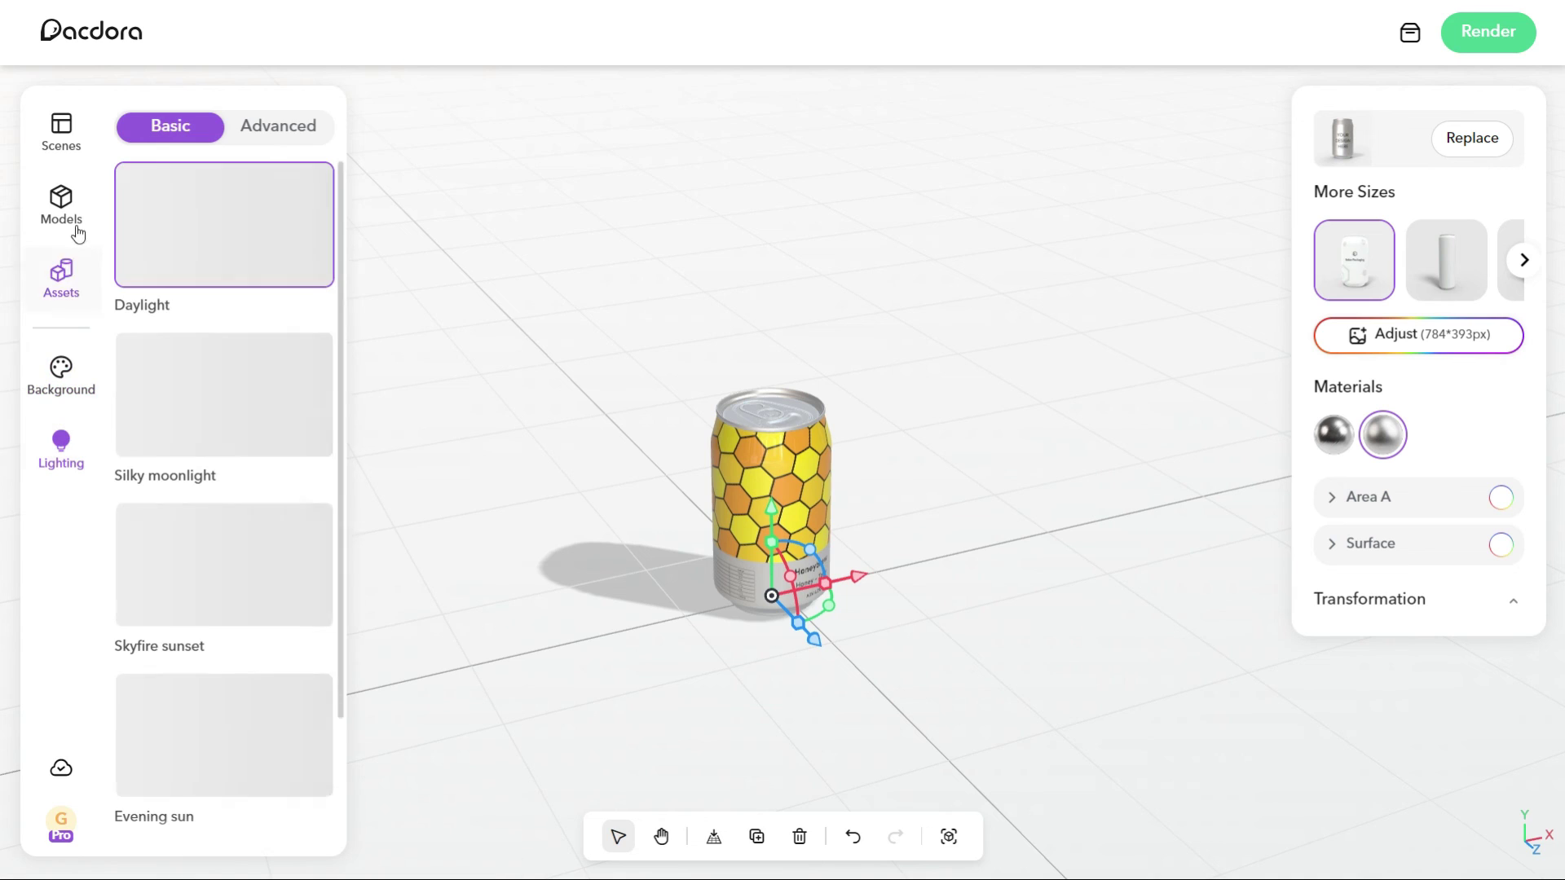
click(61, 205)
click(61, 278)
Apply the Sphere scene that places one can on a purple arch and another on a round white podium.
click(62, 131)
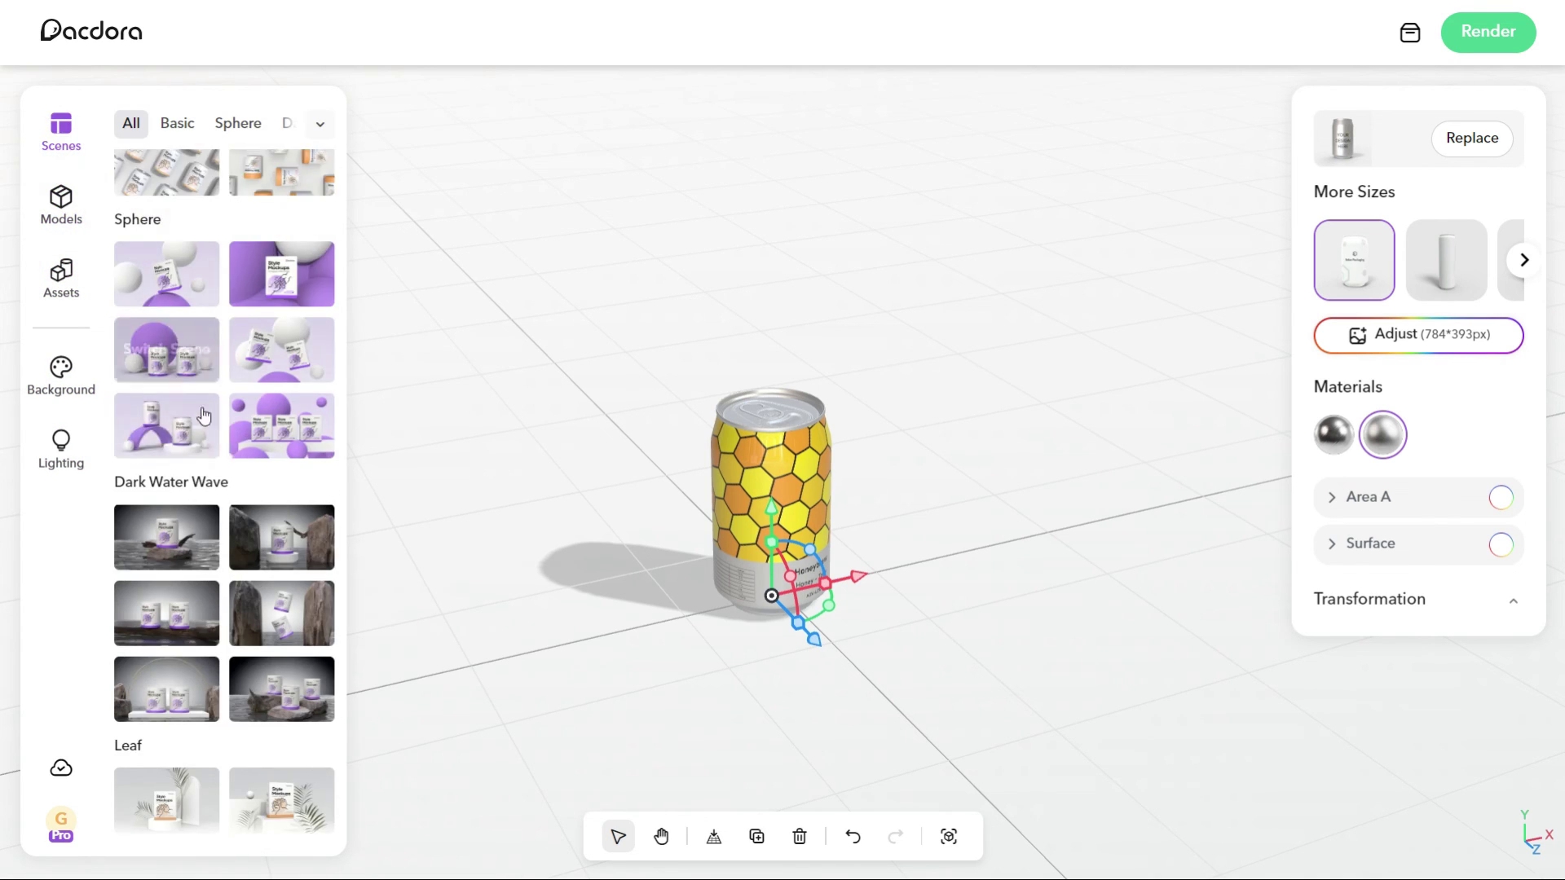
click(171, 371)
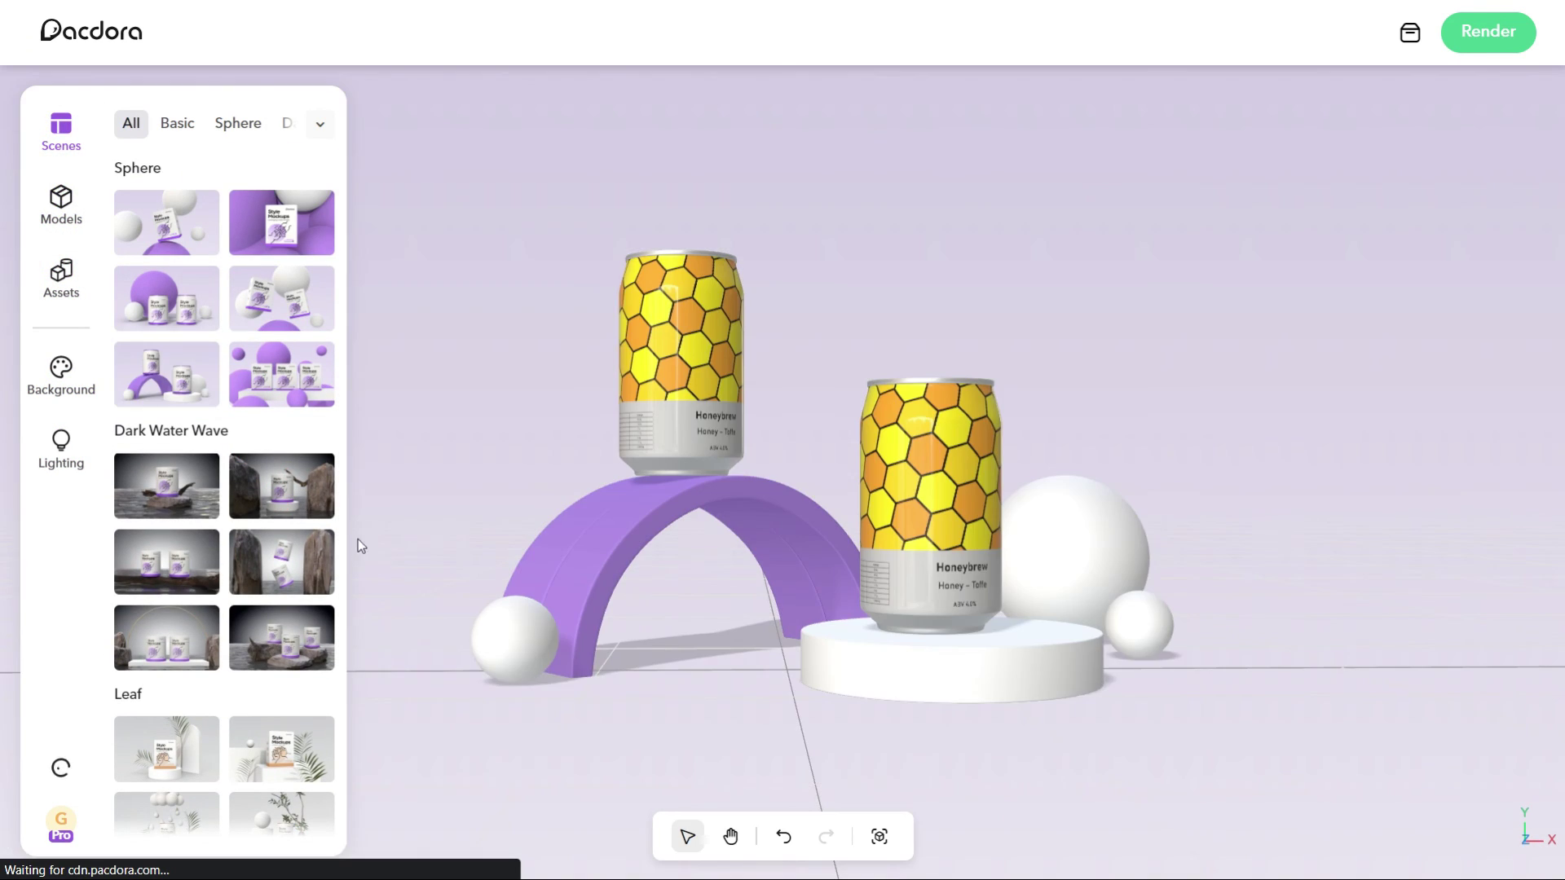
Look through the remaining scene categories, from Wood and Snow Mountain to Light Luxury and Literature and Art.
scroll(301, 598, down, 12)
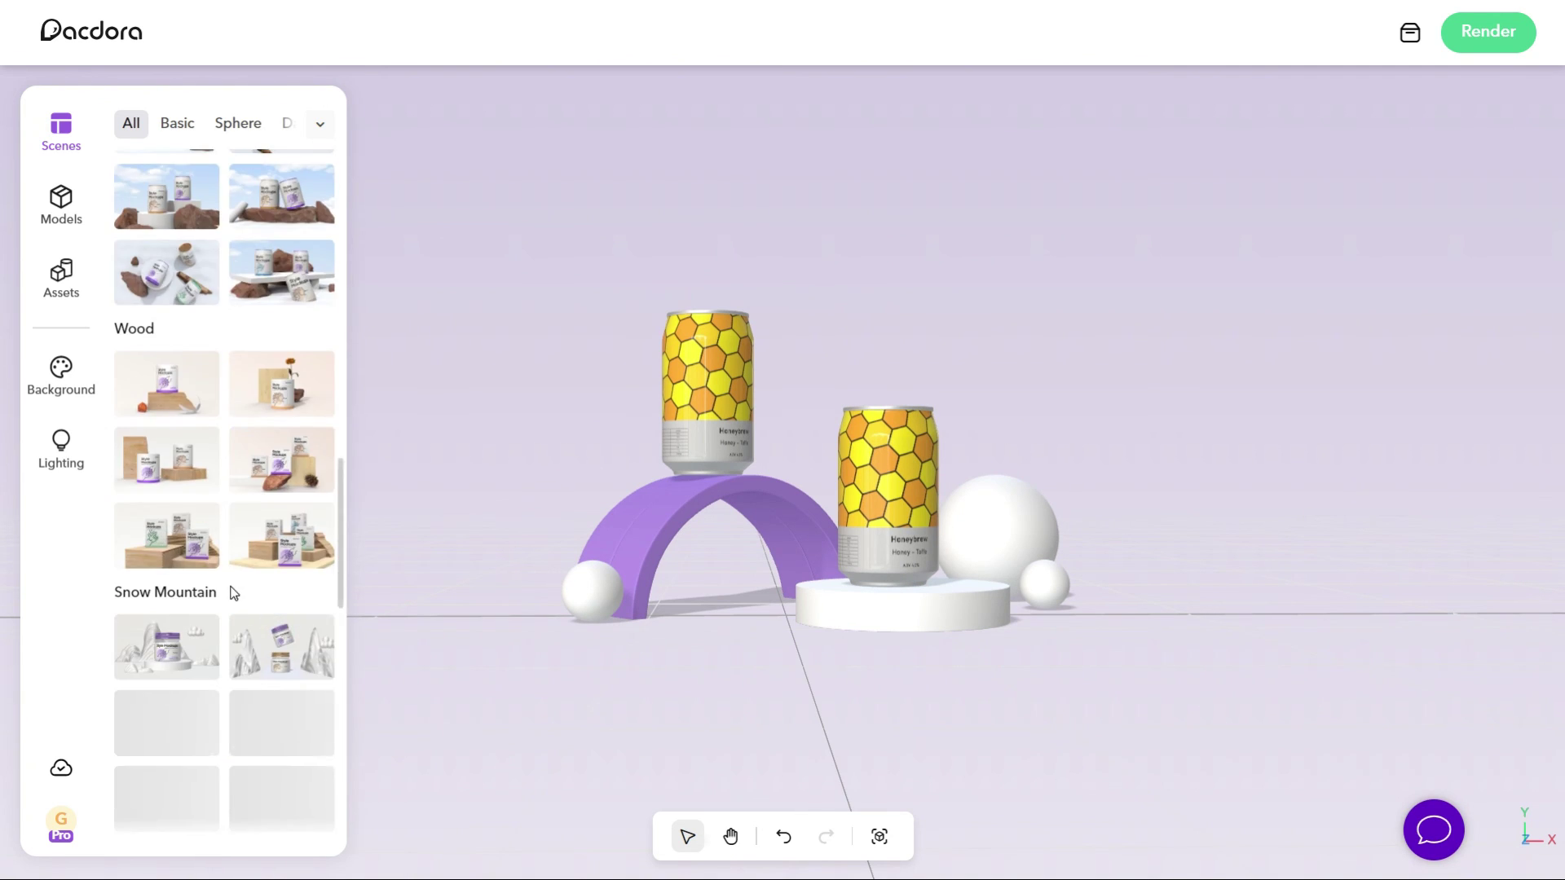
scroll(226, 525, down, 6)
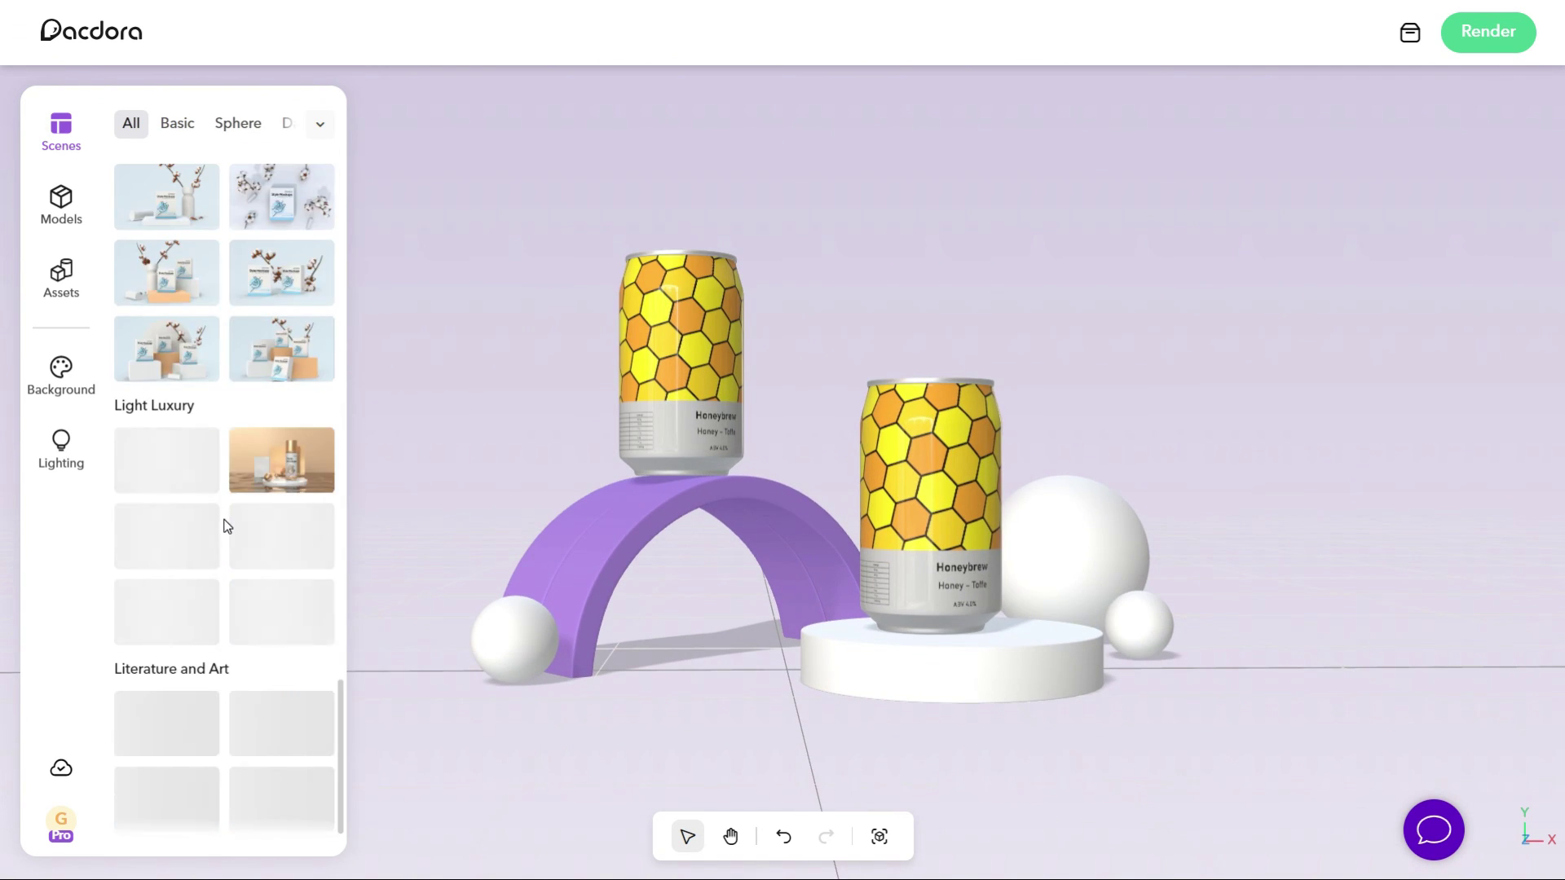
scroll(226, 525, up, 1)
scroll(232, 400, up, 6)
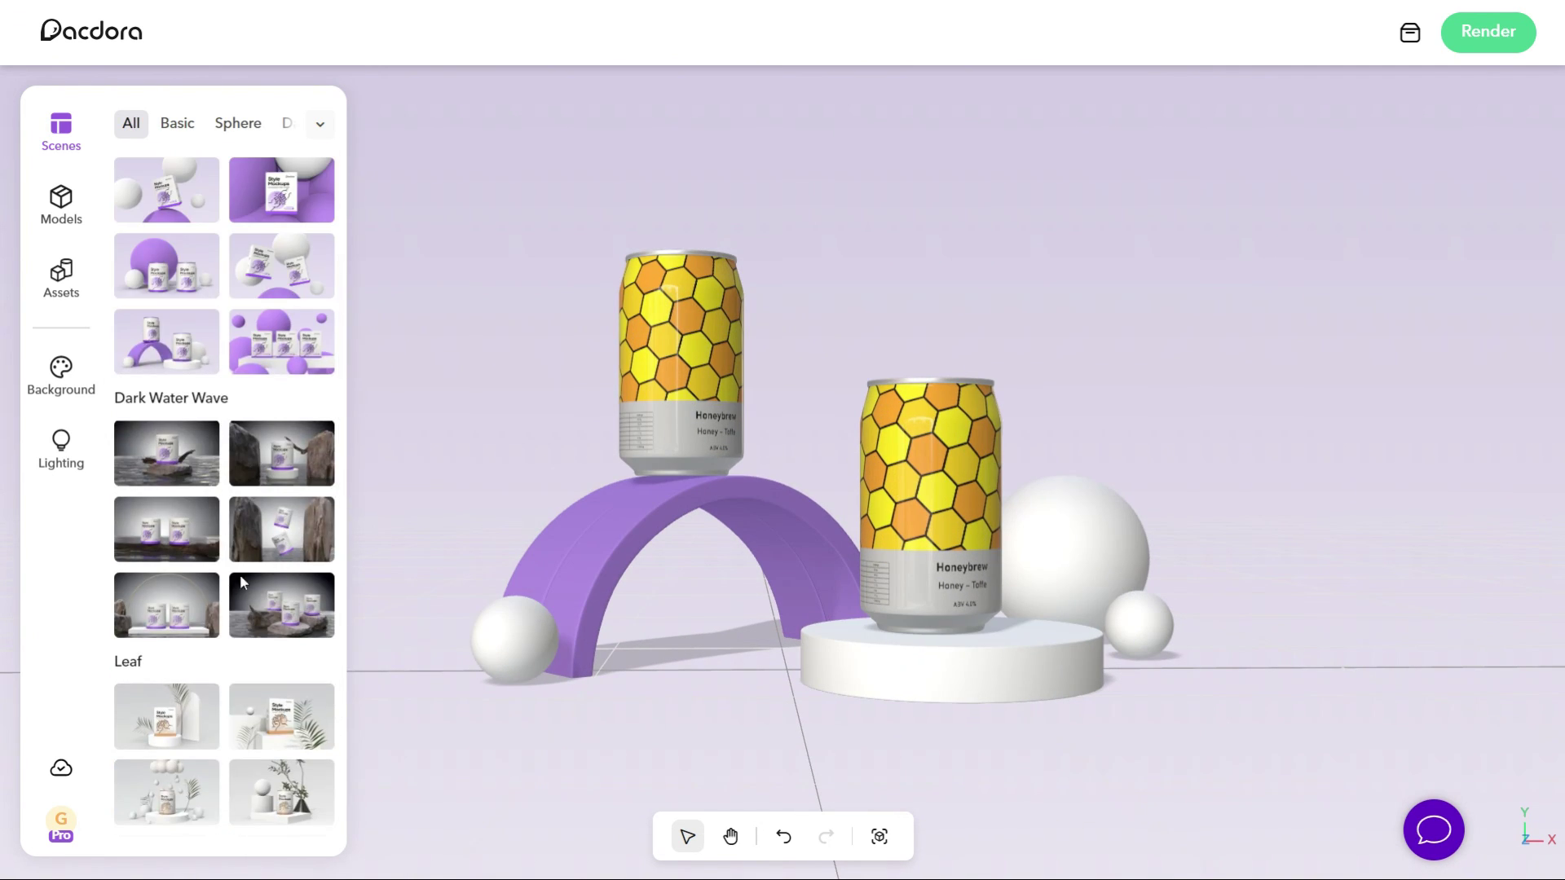